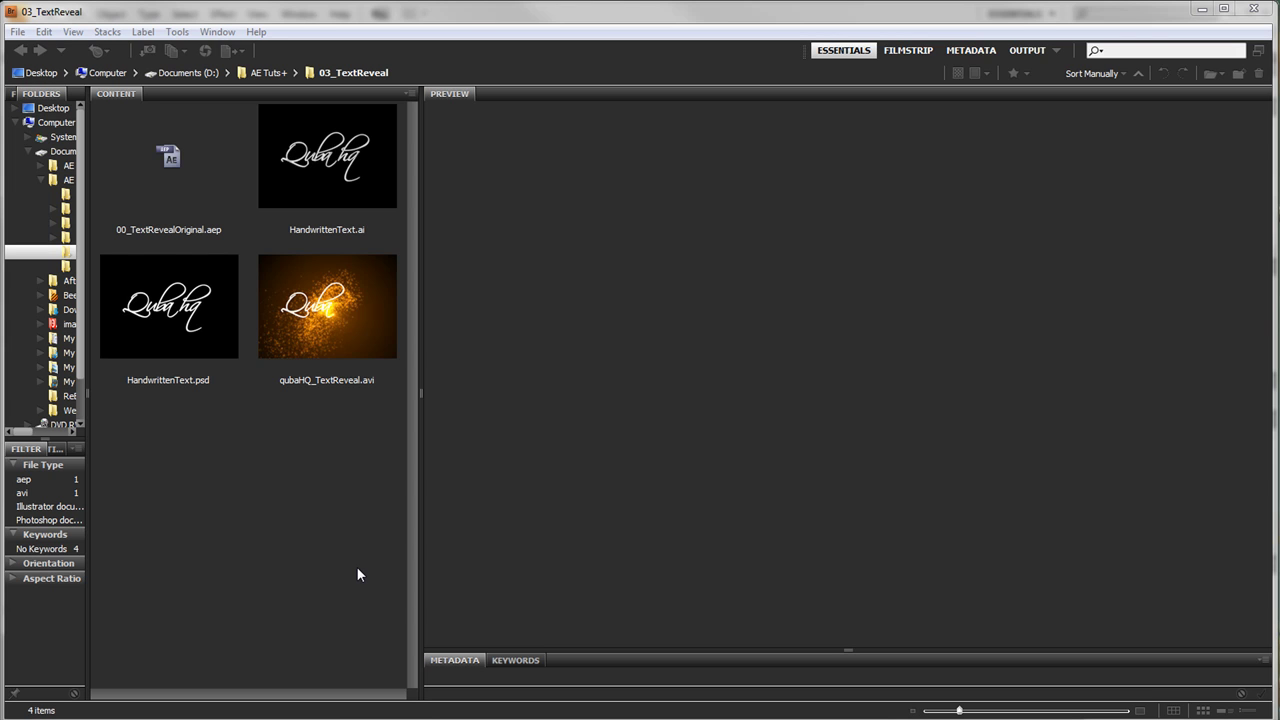
Step: Play the finished qubaHQ_TextReveal.avi in the preview
left_click(330, 319)
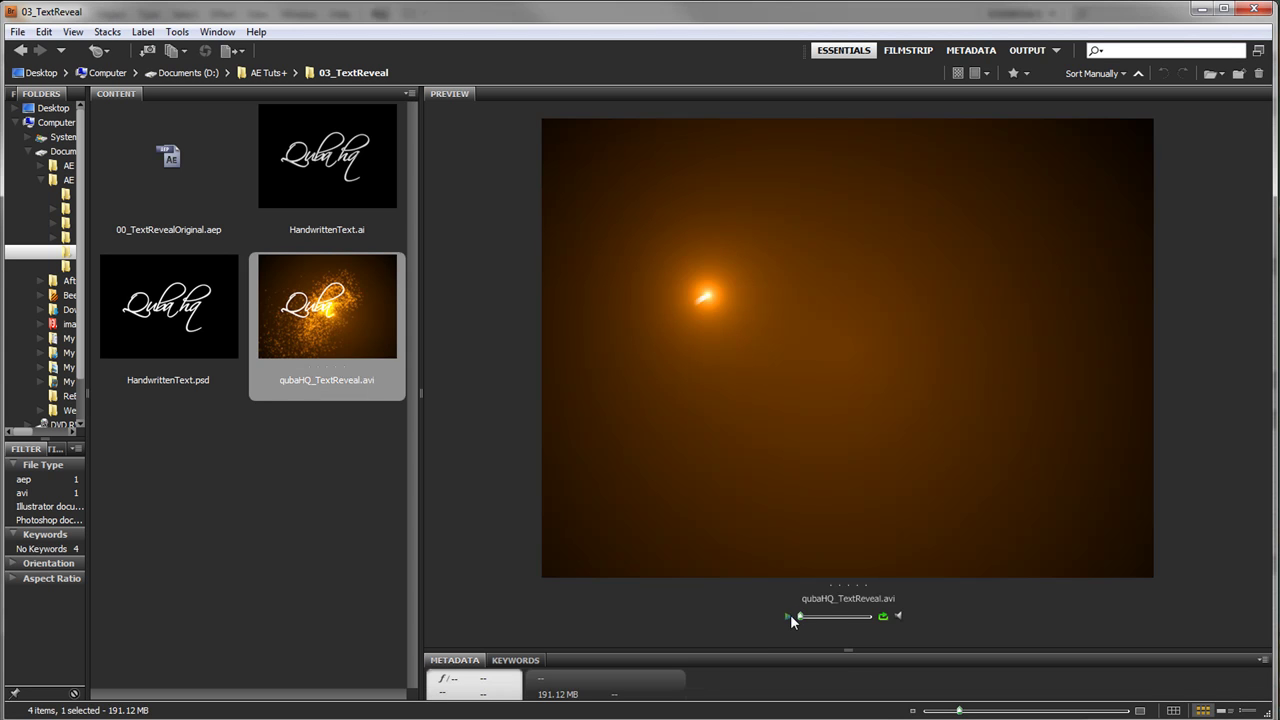
left_click(788, 616)
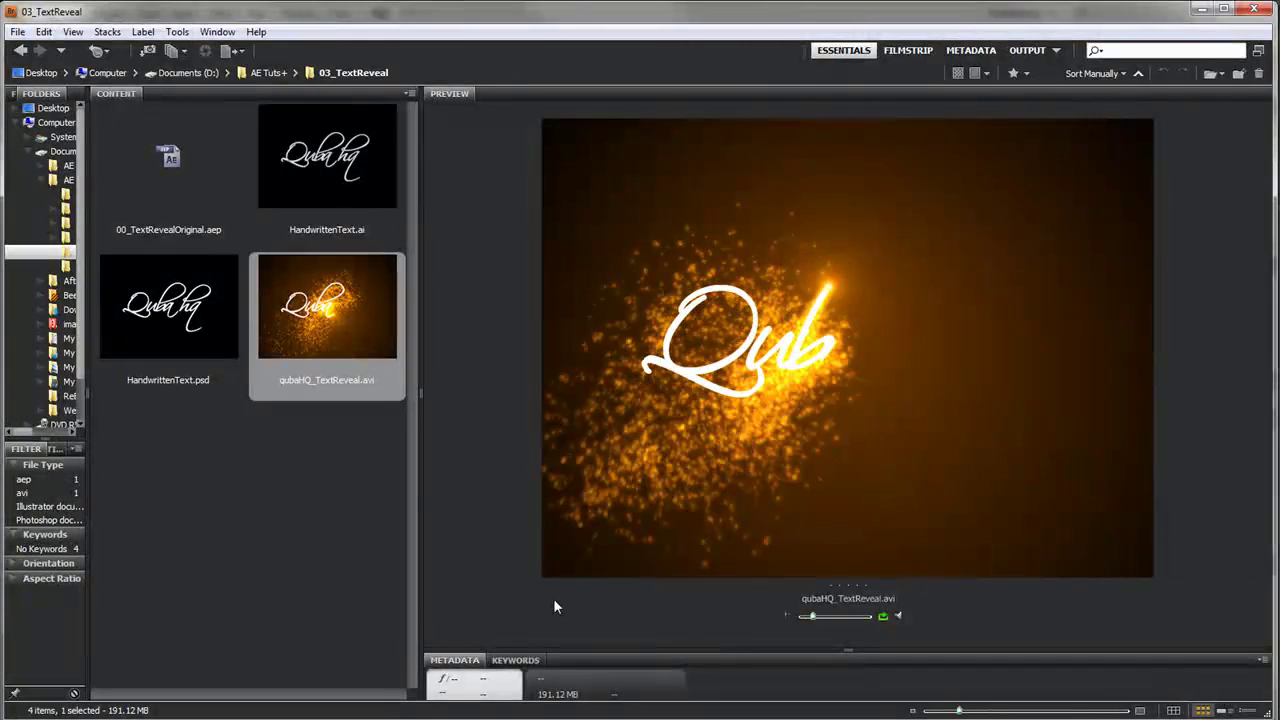
Step: Import HandwrittenText.psd into After Effects as Composition - Cropped Layers with layer styles merged into footage, and open the HandwrittenText composition
left_click(154, 314)
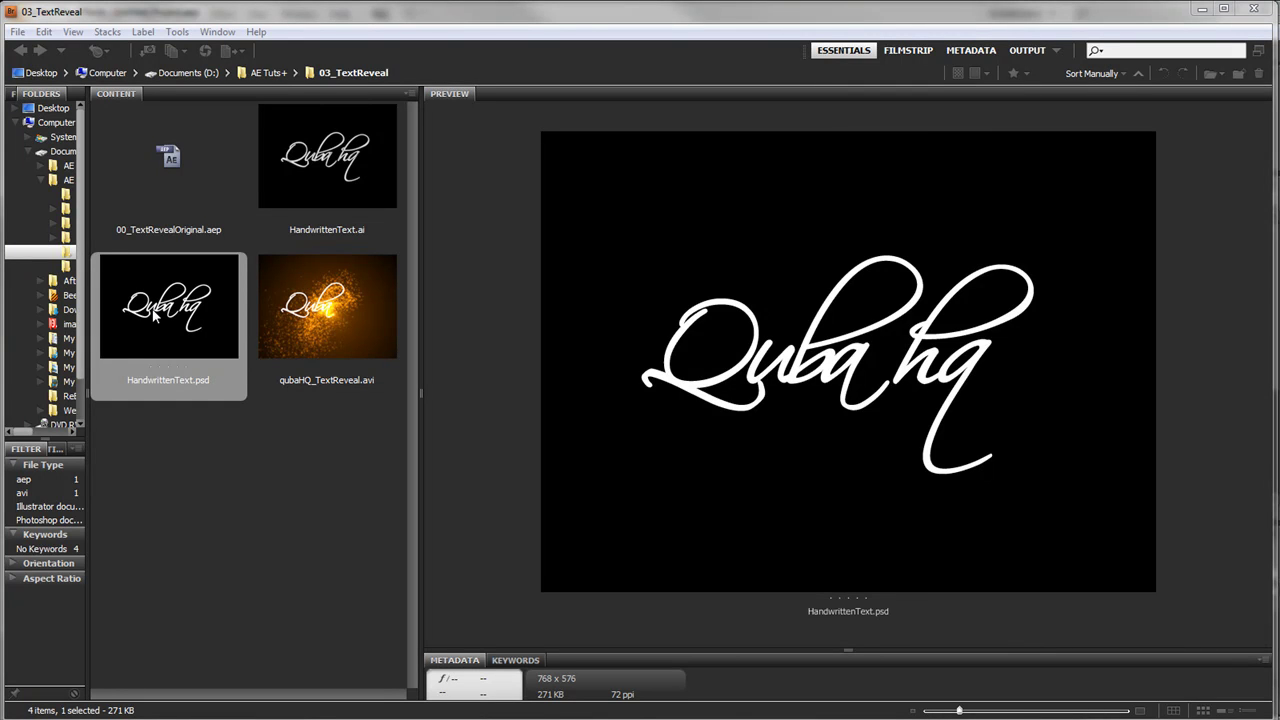
left_click_drag(155, 316, 183, 330)
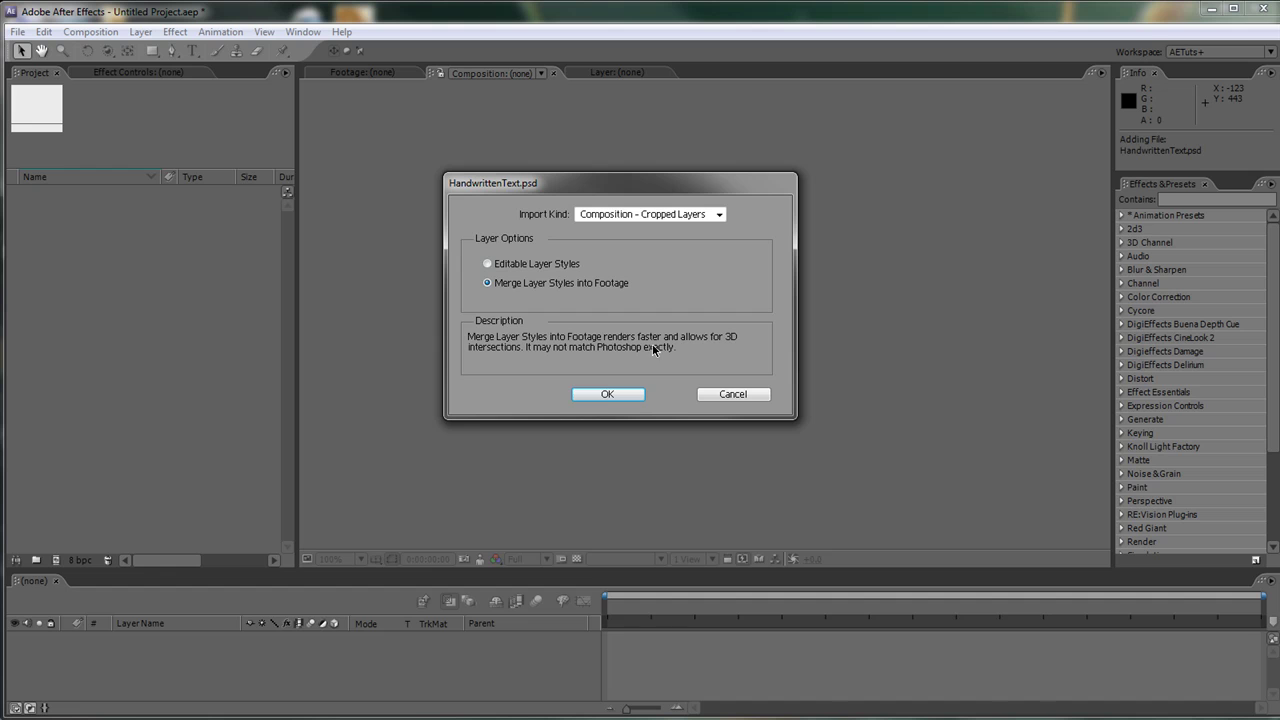
left_click(606, 395)
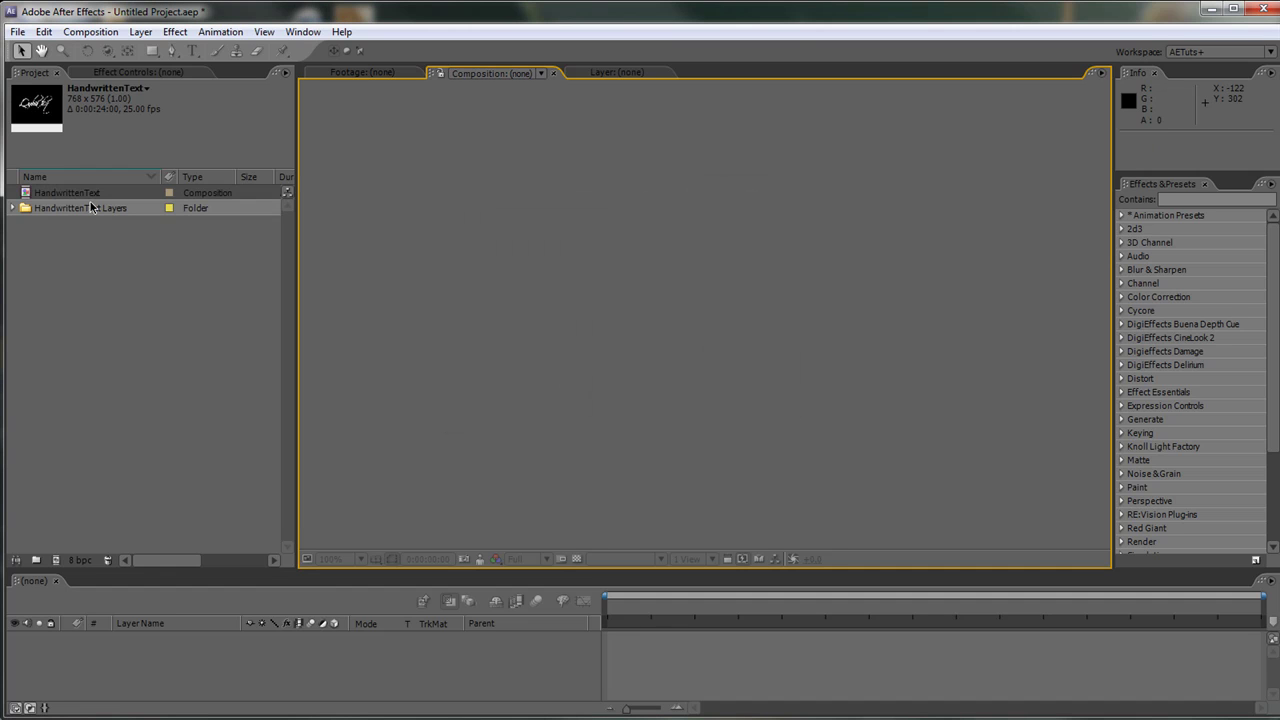
double_click(88, 194)
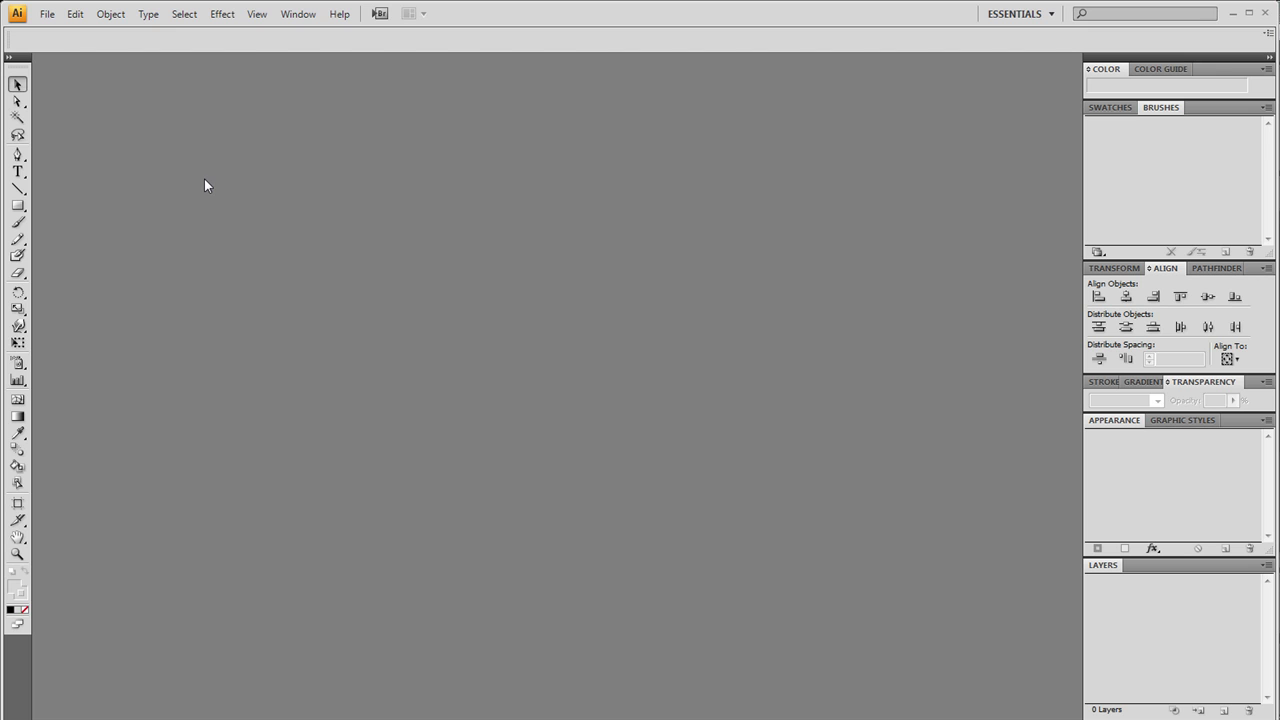
Step: Switch to Illustrator and open HandwrittenText.psd with its layers flattened to a single image
left_click(47, 14)
left_click(56, 68)
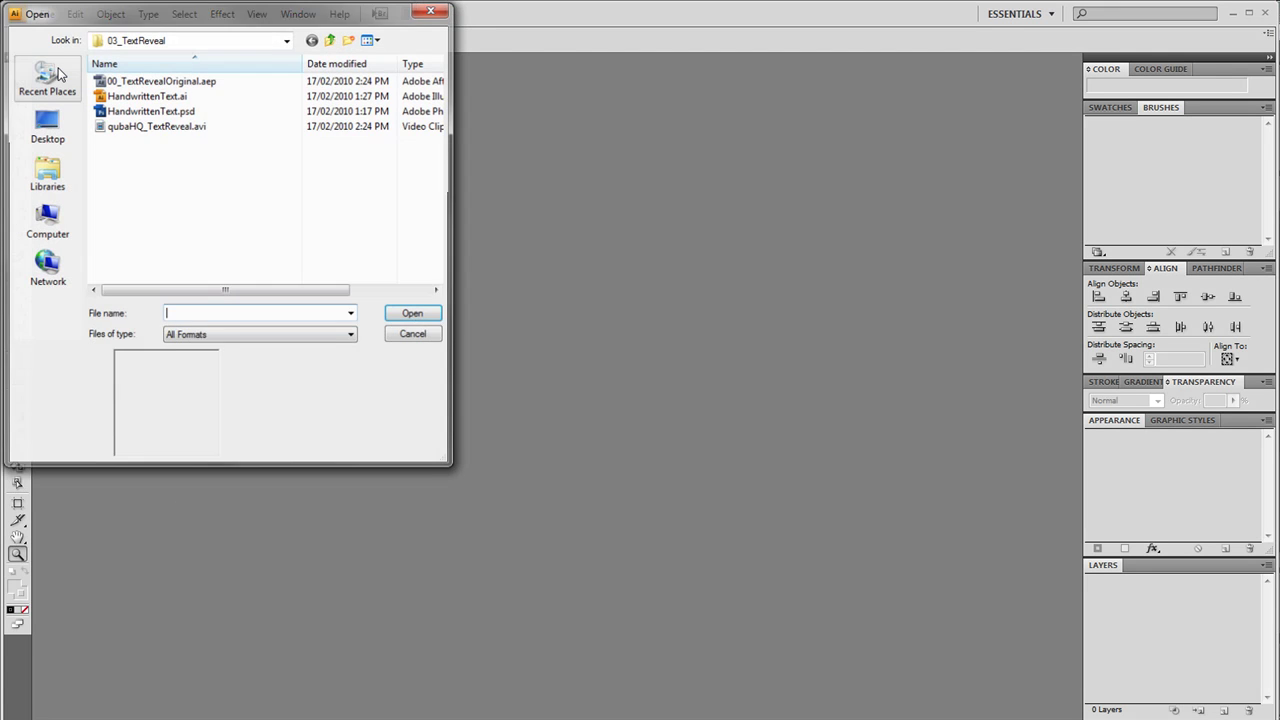
left_click(181, 112)
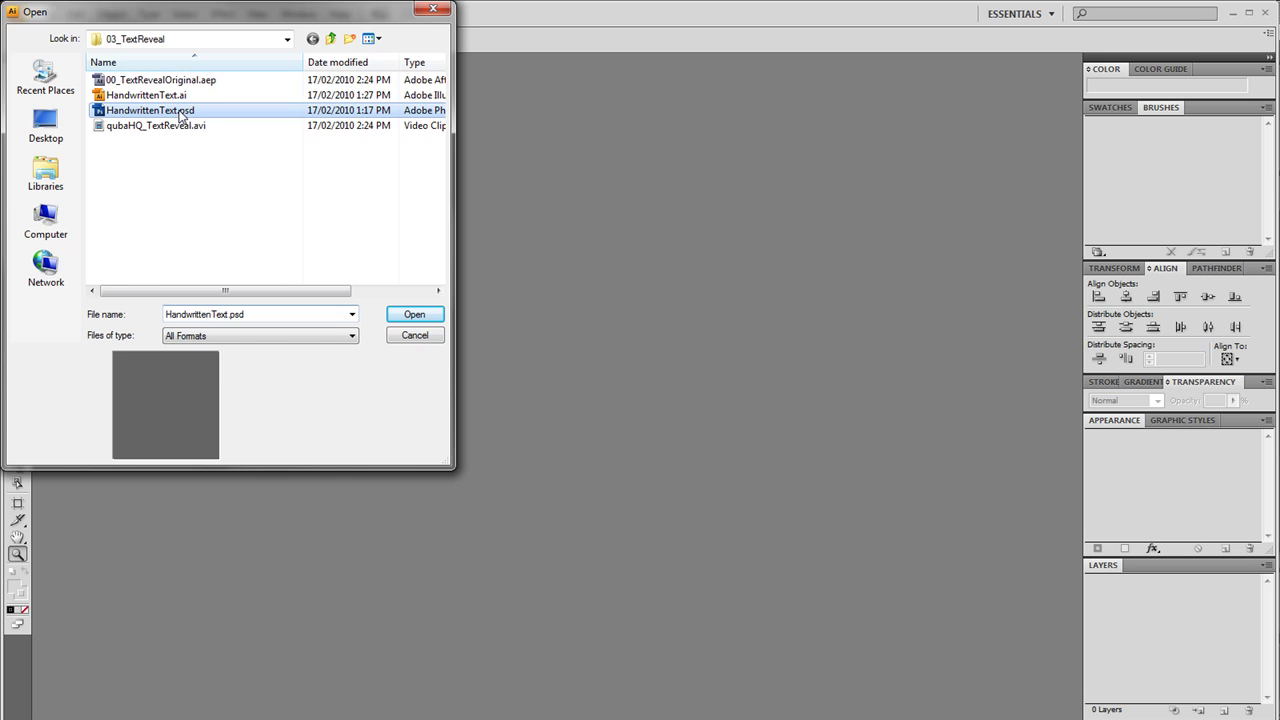
left_click(414, 314)
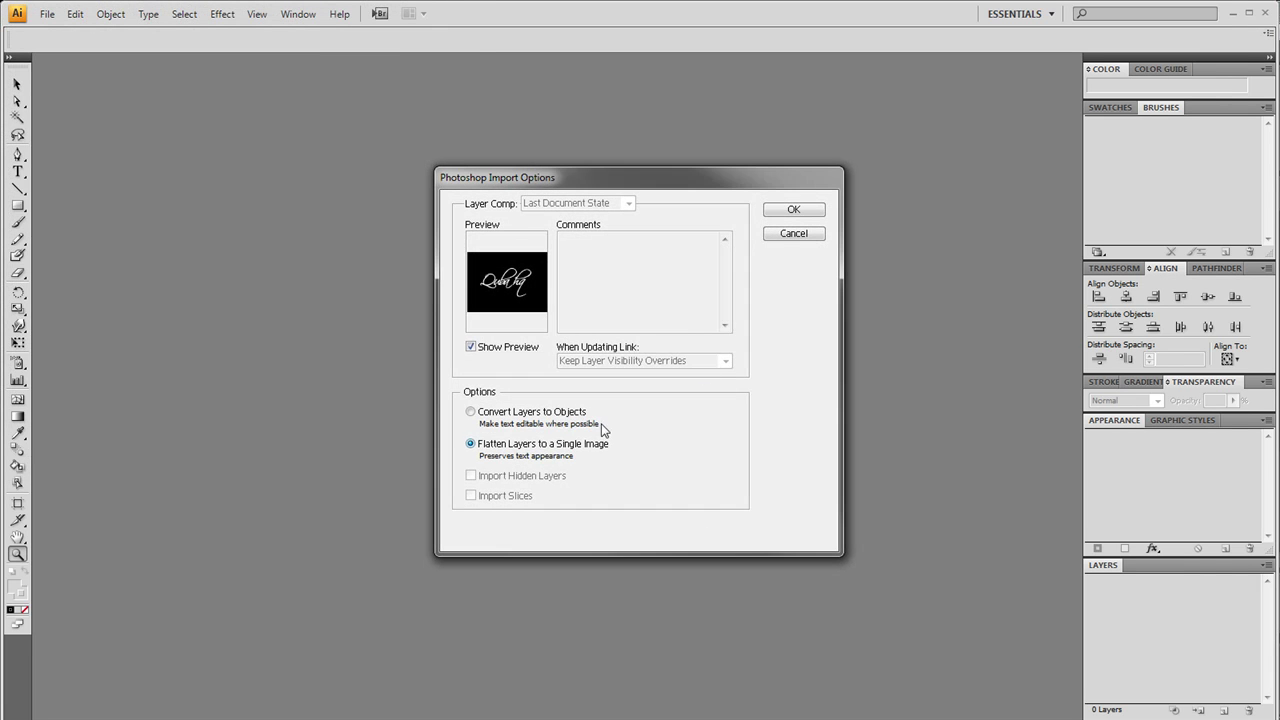
left_click(794, 210)
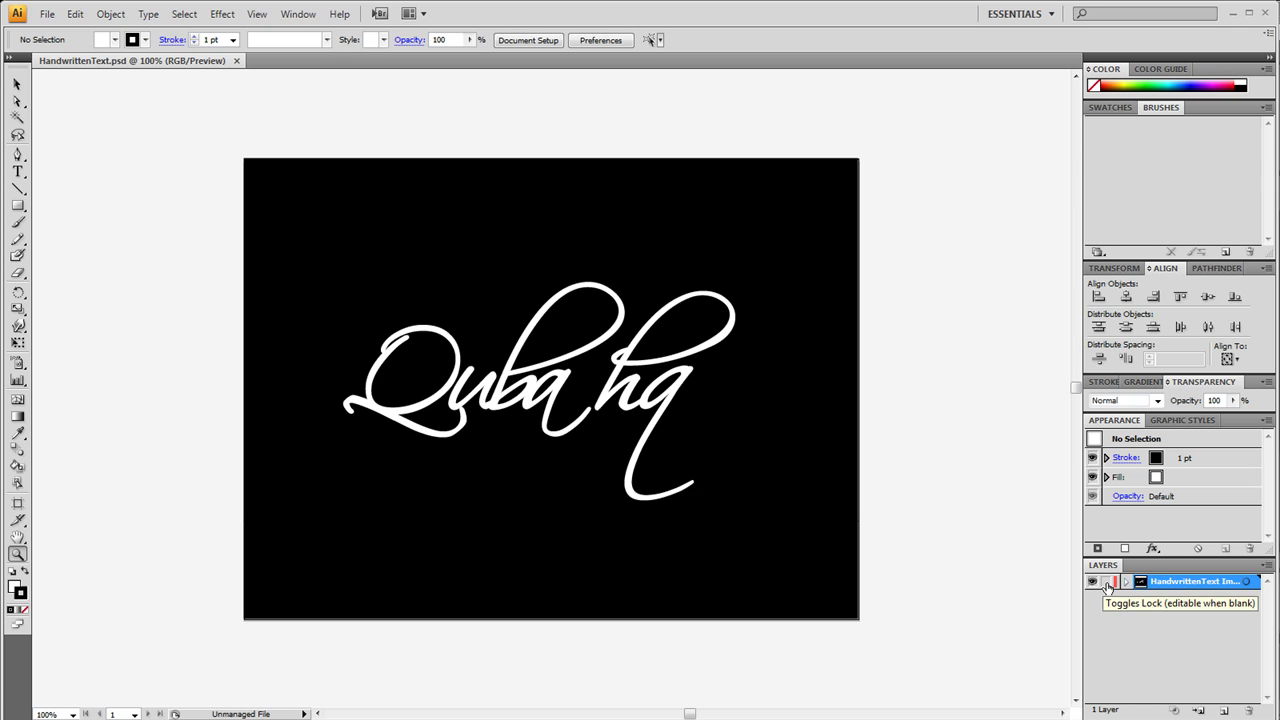
Step: Lock the HandwrittenText image layer and add a new layer above it
left_click(1106, 583)
left_click(1224, 710)
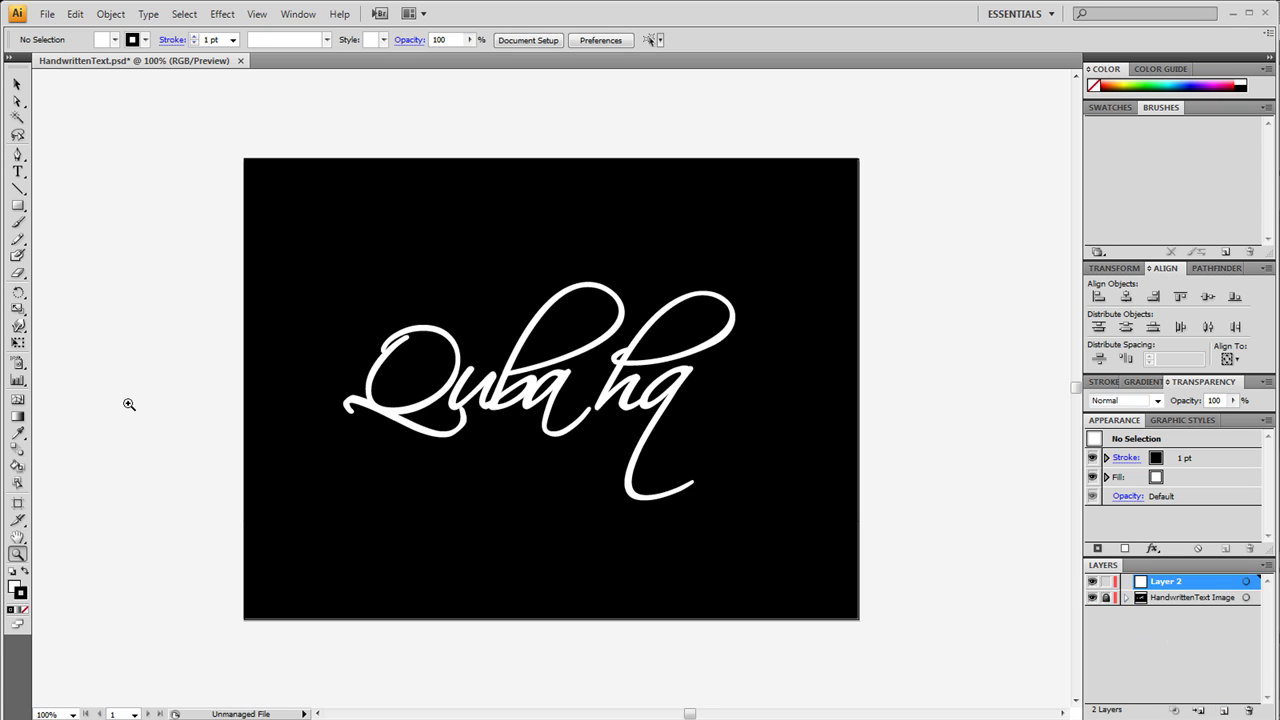
Step: Choose the Pencil tool and accept its options with 2.5 pixels fidelity and 30% smoothness
left_click(18, 240)
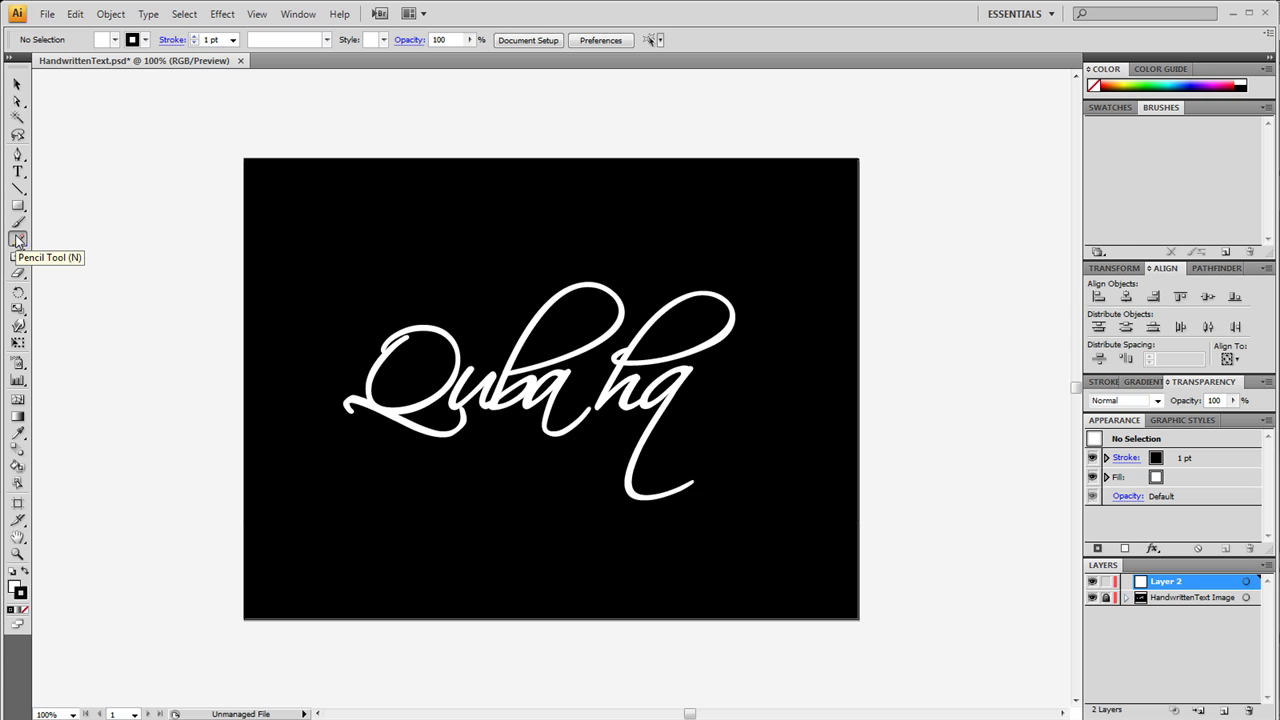
double_click(18, 240)
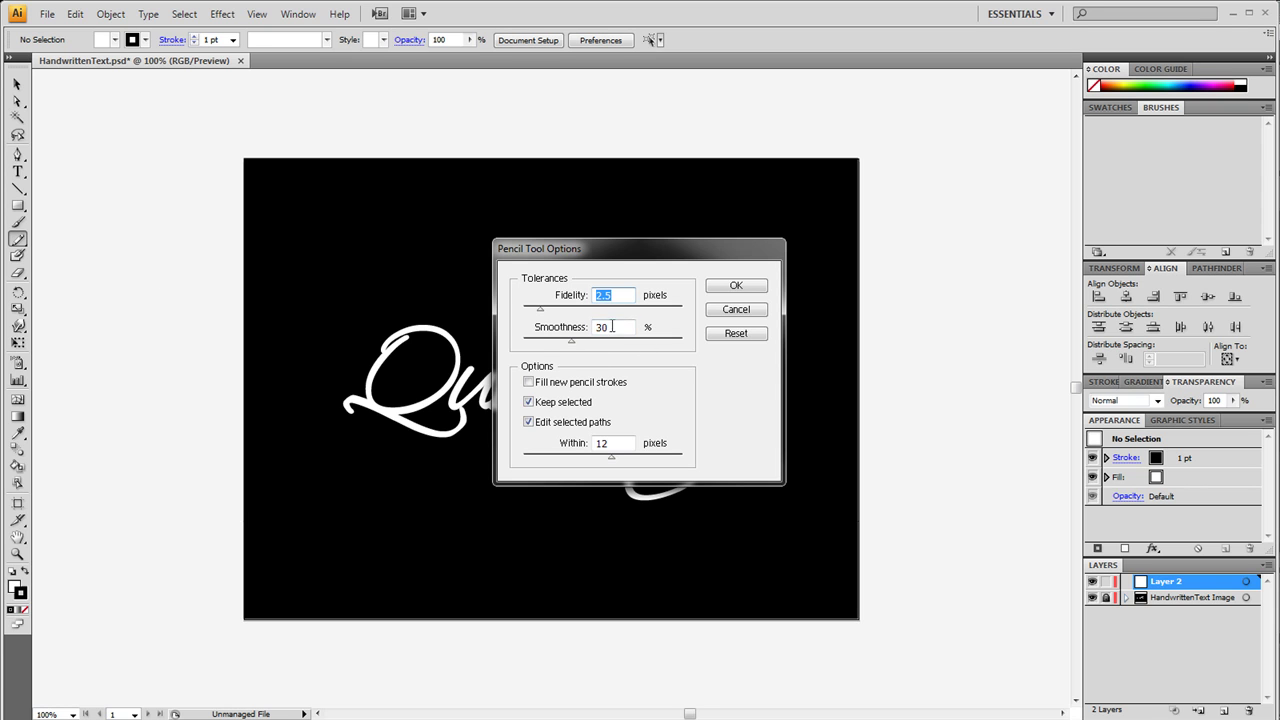
left_click(756, 289)
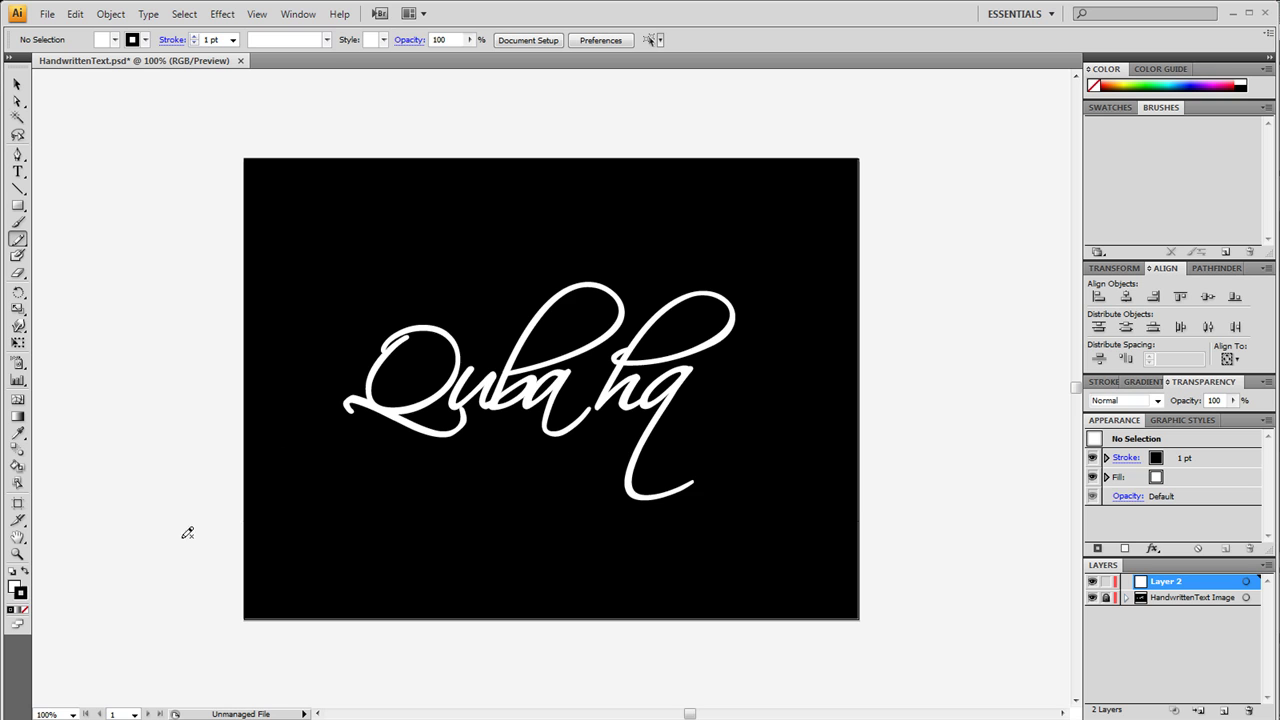
Step: Set the stroke color to bright red, F90606
double_click(22, 594)
left_click_drag(515, 391, 635, 271)
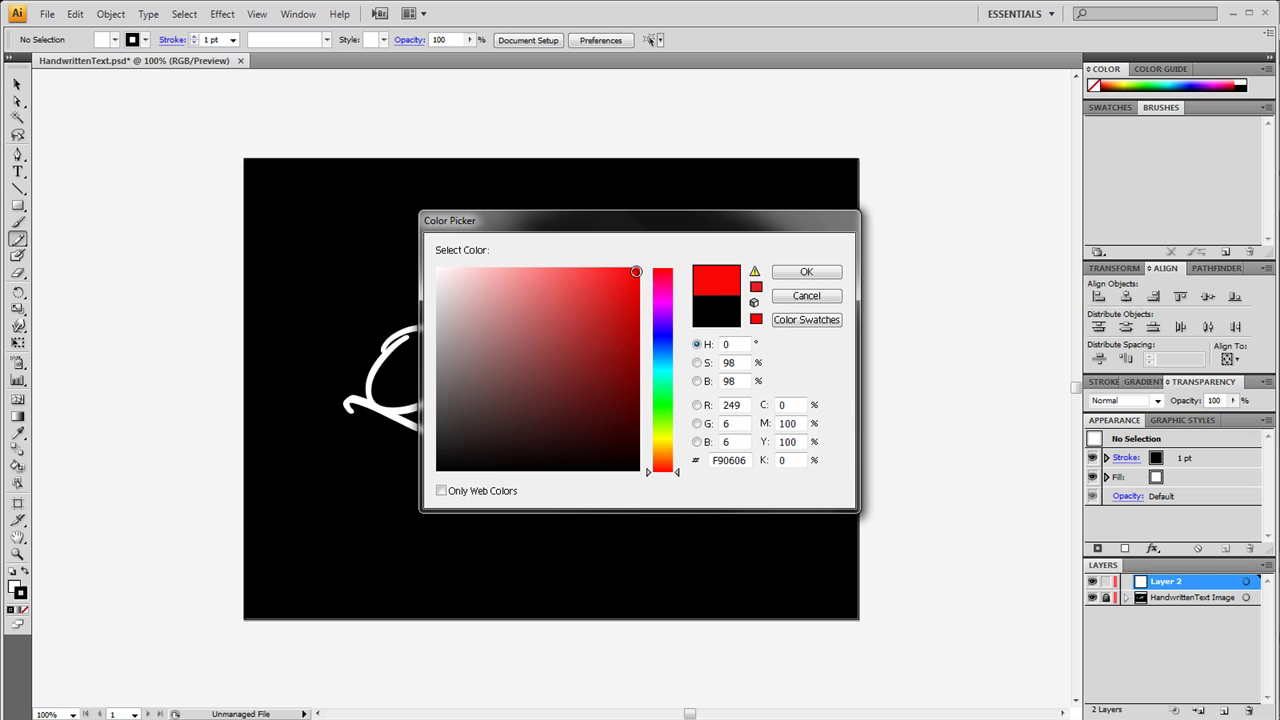
left_click(806, 273)
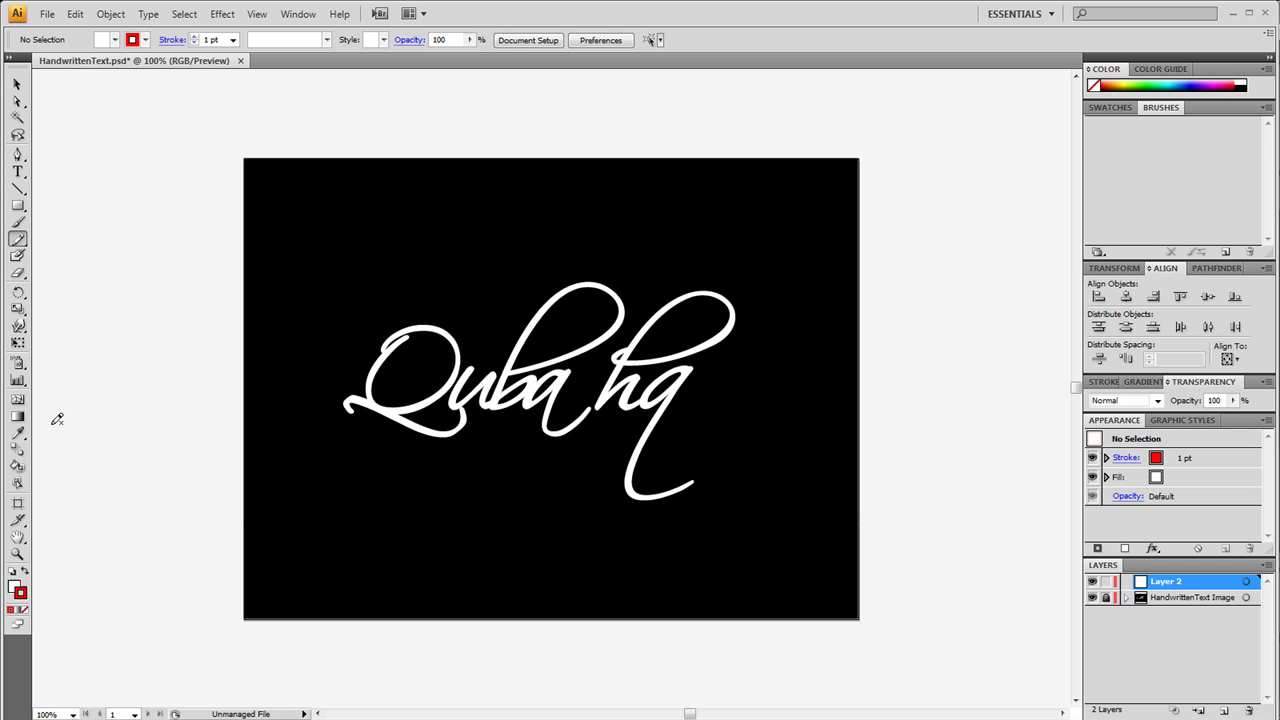
Step: Remove the fill and trace the letter Q and its lower flourish with two freehand Pencil strokes
left_click(17, 553)
left_click(457, 382)
left_click(490, 392)
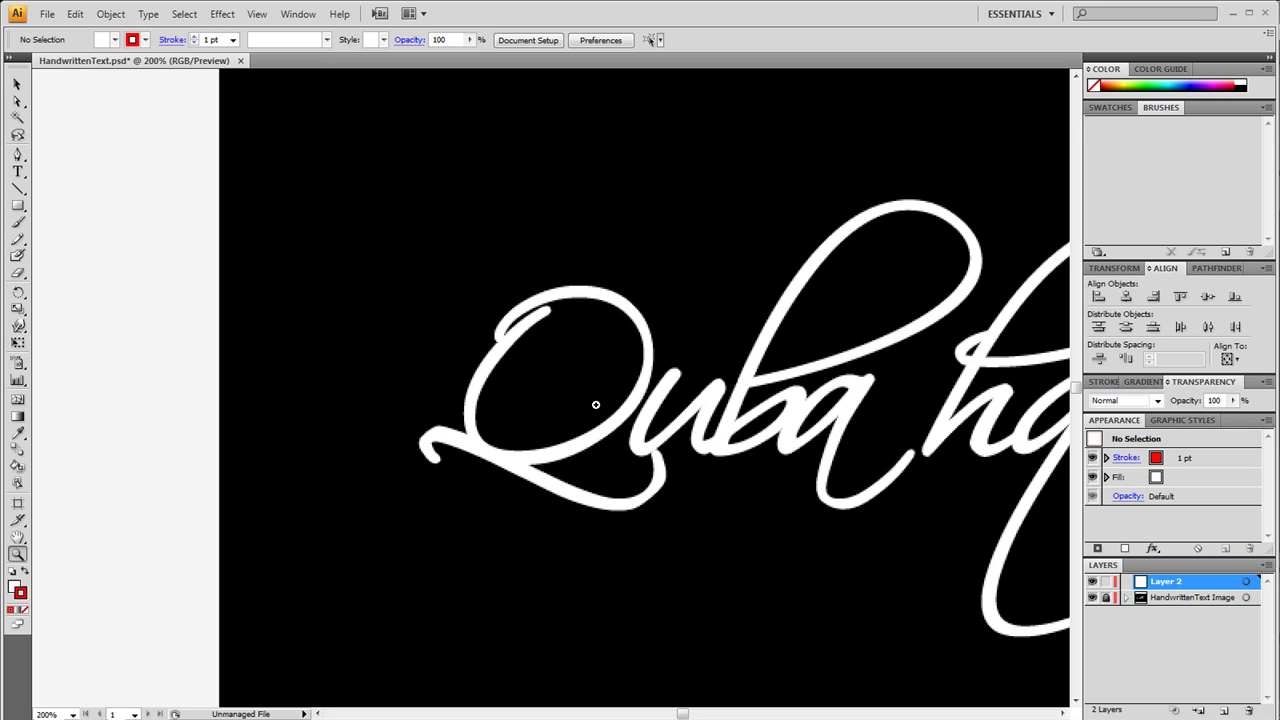
left_click(17, 239)
left_click_drag(805, 492, 724, 477)
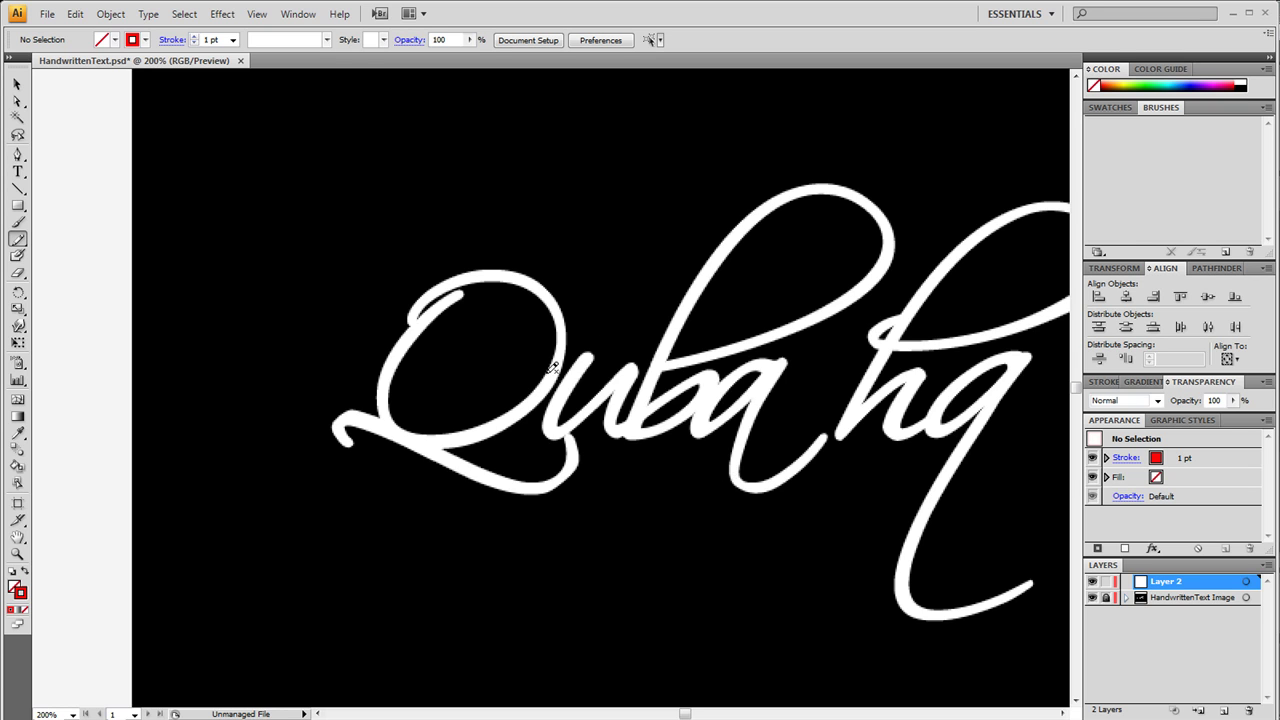
mouse_move(470, 289)
left_mouse_down()
mouse_move(435, 300)
mouse_move(398, 345)
mouse_move(386, 405)
mouse_move(407, 437)
mouse_move(452, 441)
mouse_move(498, 424)
mouse_move(560, 362)
mouse_move(568, 322)
mouse_move(545, 280)
mouse_move(466, 274)
mouse_move(405, 323)
left_mouse_up()
mouse_move(352, 442)
left_mouse_down()
mouse_move(395, 430)
mouse_move(510, 486)
mouse_move(556, 480)
mouse_move(576, 438)
left_mouse_up()
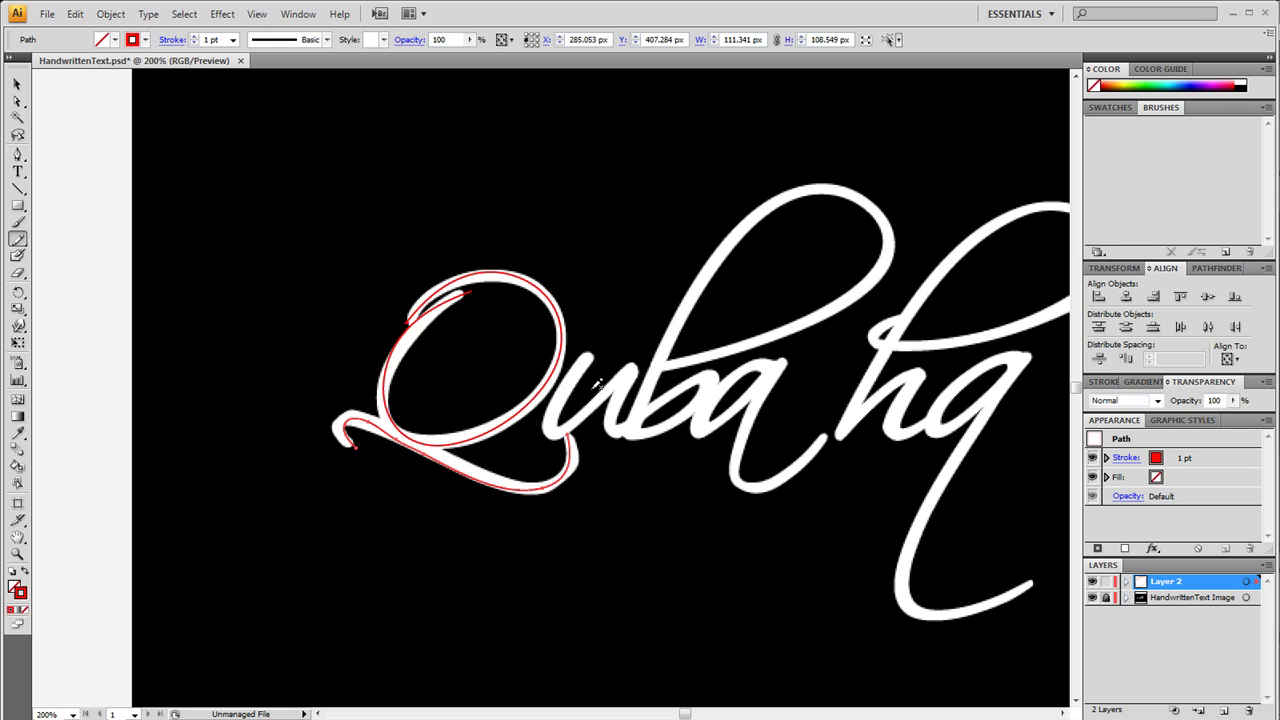
Step: Trace the remaining letters "uba hq" along their centers with freehand Pencil strokes, following the handwriting order
mouse_move(591, 351)
left_mouse_down()
mouse_move(552, 430)
mouse_move(639, 364)
mouse_move(617, 404)
mouse_move(612, 426)
mouse_move(624, 430)
mouse_move(712, 375)
mouse_move(673, 428)
mouse_move(644, 431)
mouse_move(643, 412)
mouse_move(737, 232)
mouse_move(818, 187)
mouse_move(843, 186)
mouse_move(877, 211)
mouse_move(890, 238)
mouse_move(869, 287)
mouse_move(748, 348)
mouse_move(660, 364)
left_mouse_up()
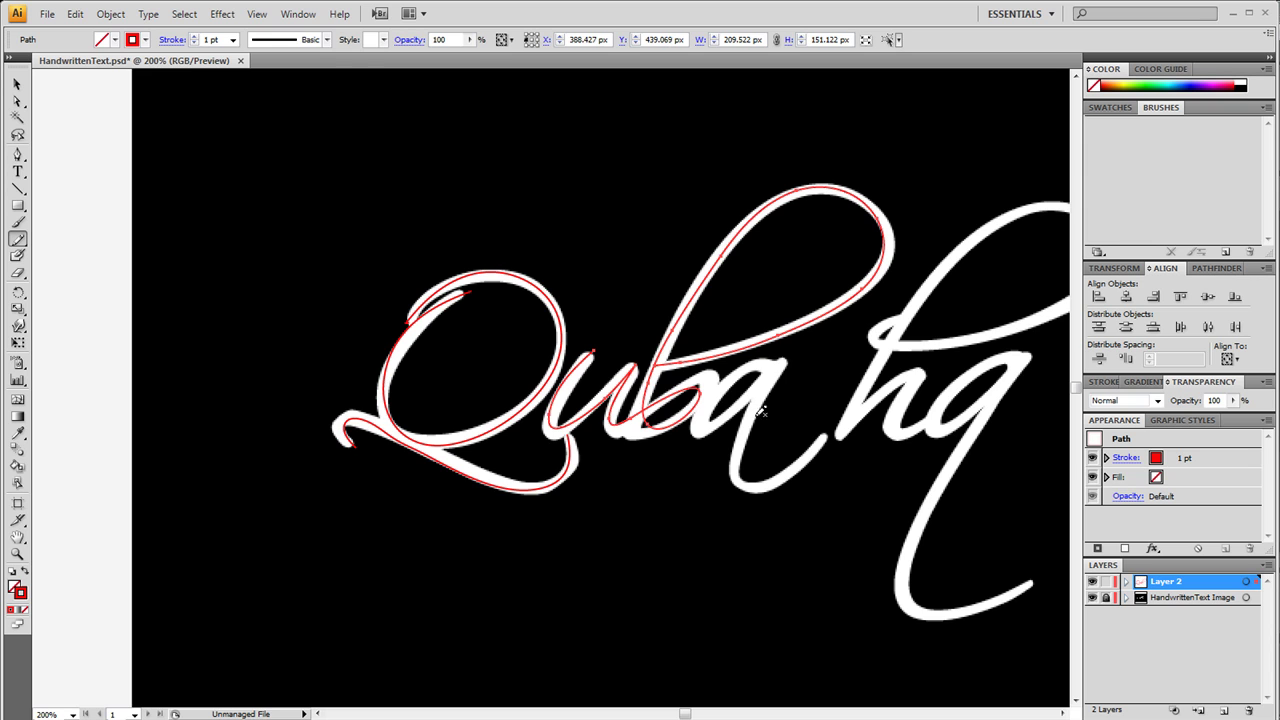
mouse_move(777, 371)
left_mouse_down()
mouse_move(705, 418)
mouse_move(728, 414)
mouse_move(789, 357)
mouse_move(745, 421)
mouse_move(739, 472)
mouse_move(772, 477)
mouse_move(826, 436)
left_mouse_up()
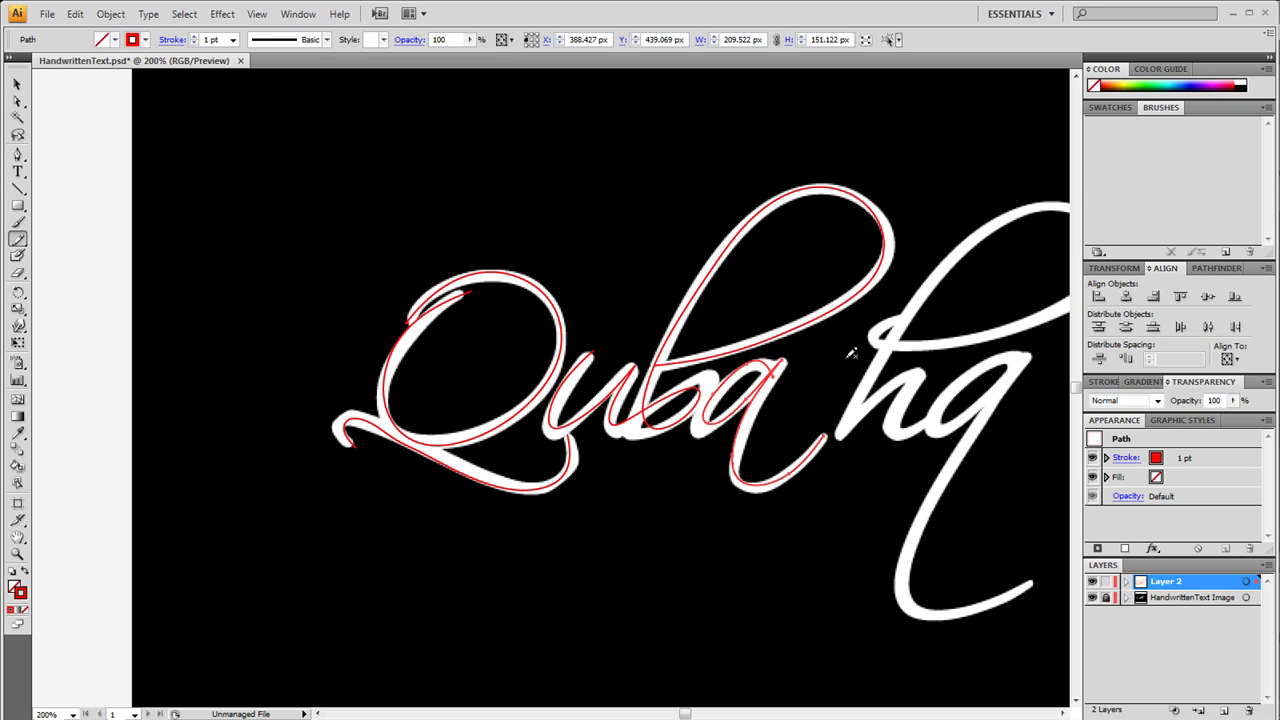
mouse_move(939, 380)
left_mouse_down()
mouse_move(602, 336)
mouse_move(560, 300)
left_mouse_up()
mouse_move(521, 231)
left_mouse_down()
mouse_move(485, 247)
mouse_move(500, 268)
mouse_move(543, 263)
left_mouse_up()
mouse_move(607, 252)
left_mouse_down()
mouse_move(663, 231)
mouse_move(715, 186)
mouse_move(713, 146)
mouse_move(696, 131)
mouse_move(632, 129)
mouse_move(560, 178)
mouse_move(503, 244)
mouse_move(452, 350)
mouse_move(507, 298)
mouse_move(521, 298)
mouse_move(507, 350)
mouse_move(577, 293)
mouse_move(629, 282)
mouse_move(577, 291)
mouse_move(550, 328)
mouse_move(564, 342)
mouse_move(638, 274)
mouse_move(552, 396)
mouse_move(511, 489)
mouse_move(527, 530)
mouse_move(645, 503)
left_mouse_up()
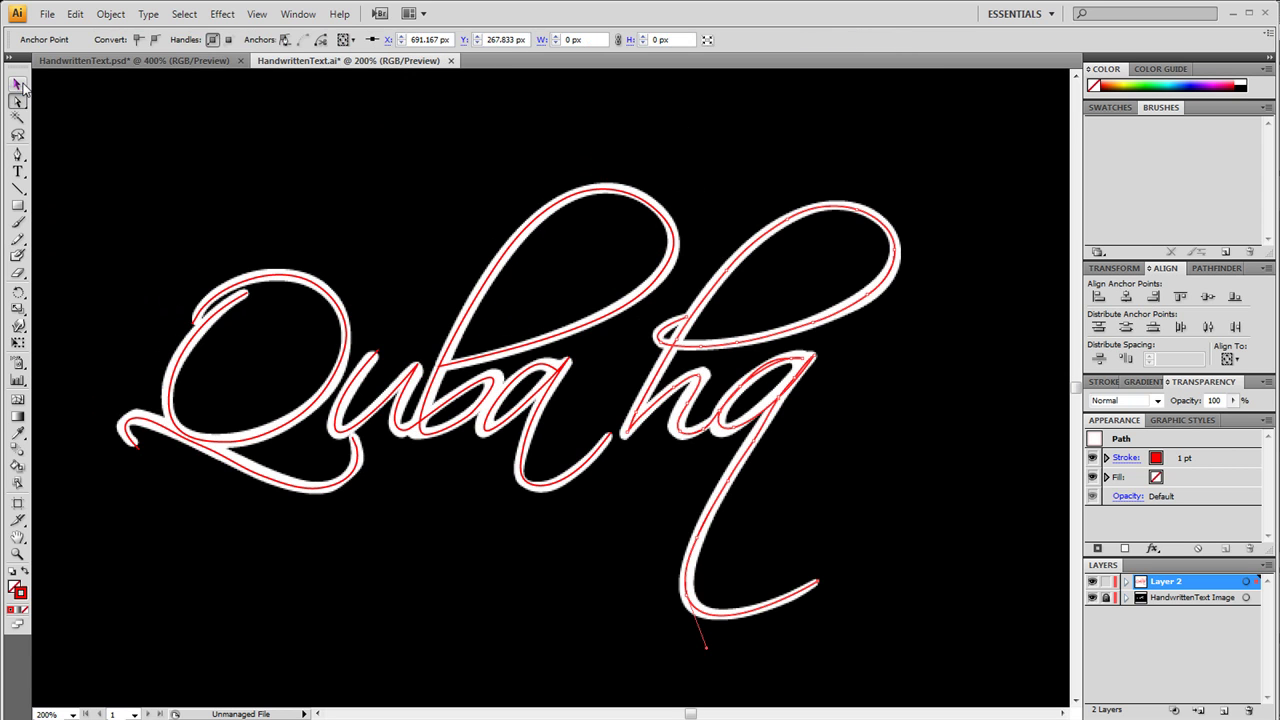
Step: Select all the traced red paths over the lettering and copy them
left_click(17, 85)
left_click_drag(57, 99, 985, 663)
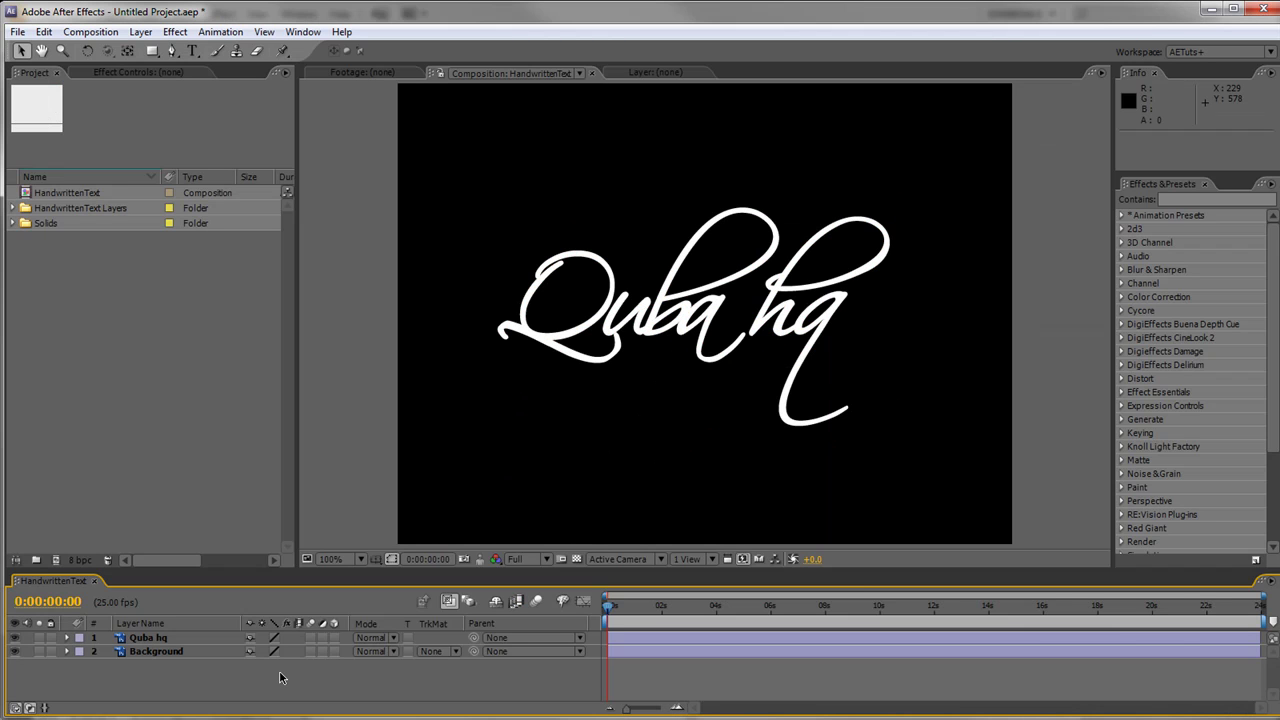
Step: Switch to After Effects, create a black 768 x 576 solid named Stroke, and paste the copied paths onto it as masks
key("ctrl+y")
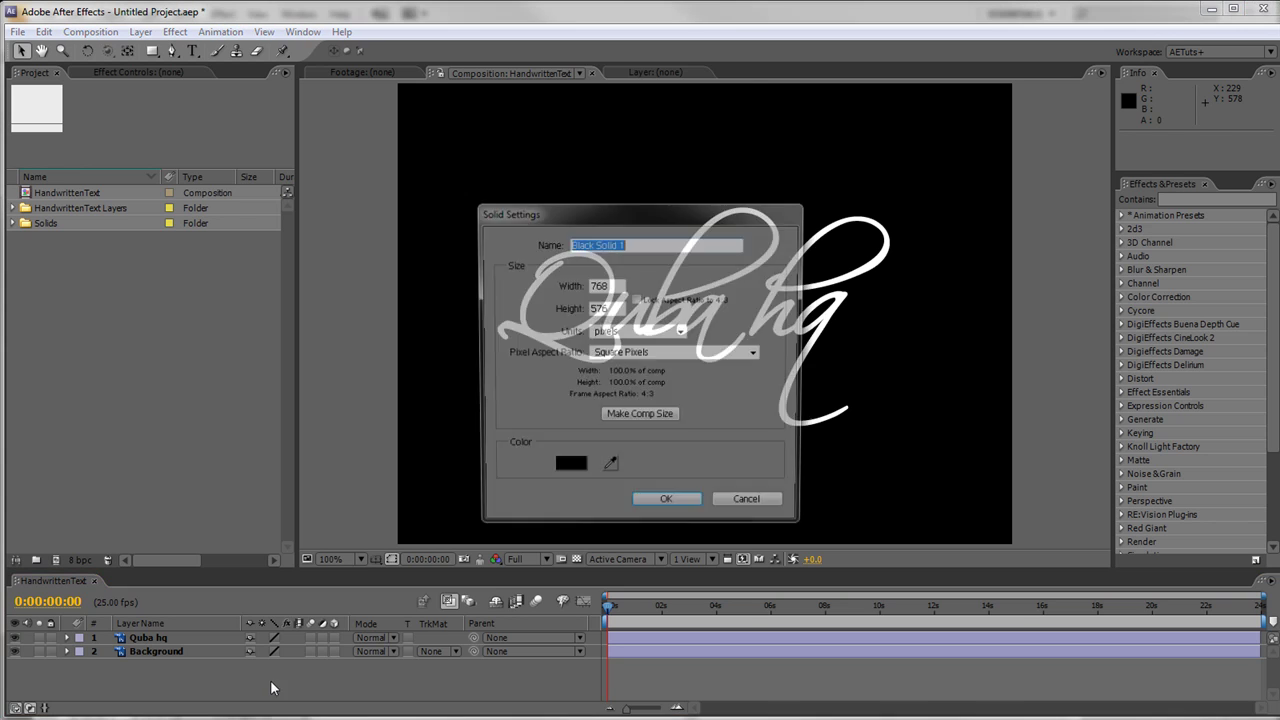
type("Stroke")
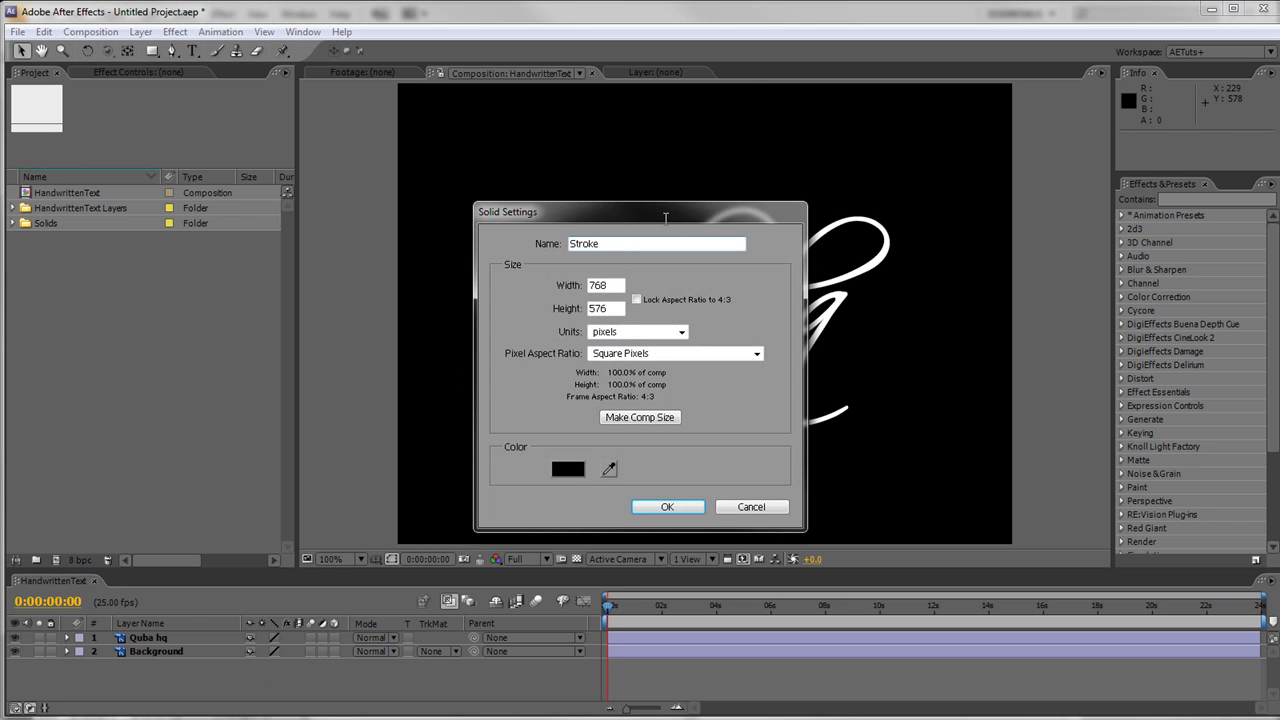
key("Return")
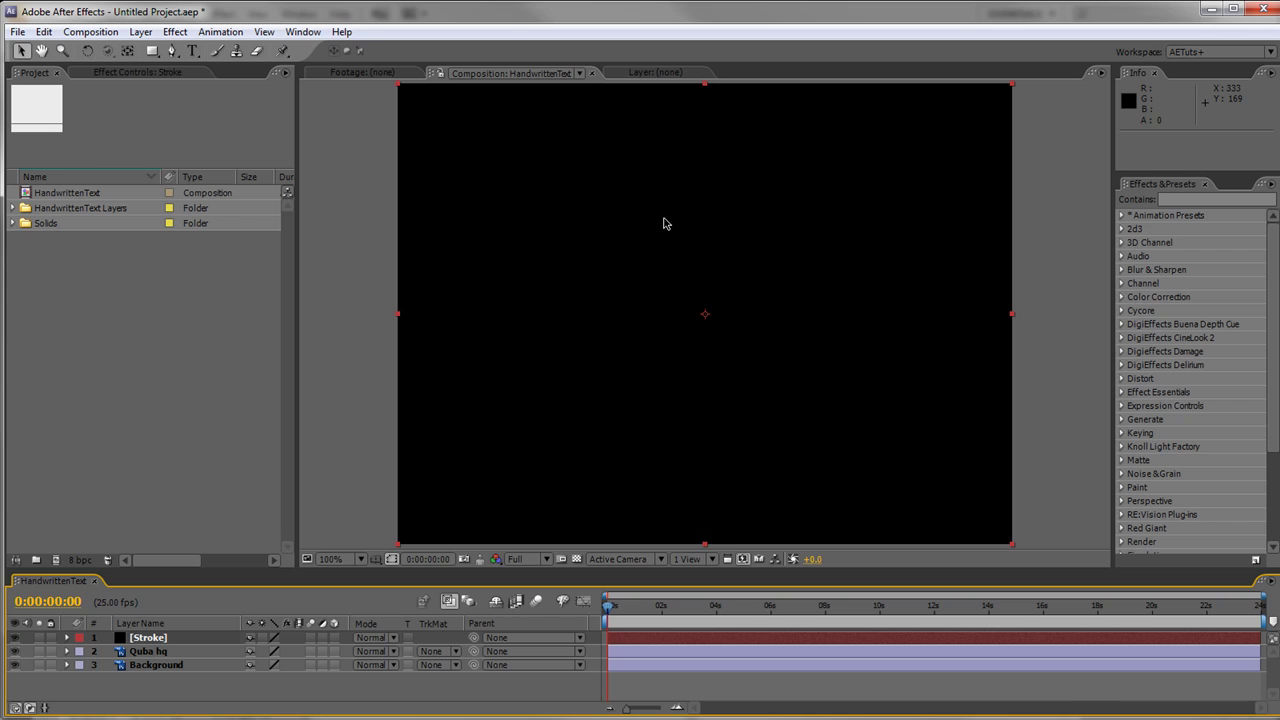
key("ctrl+v")
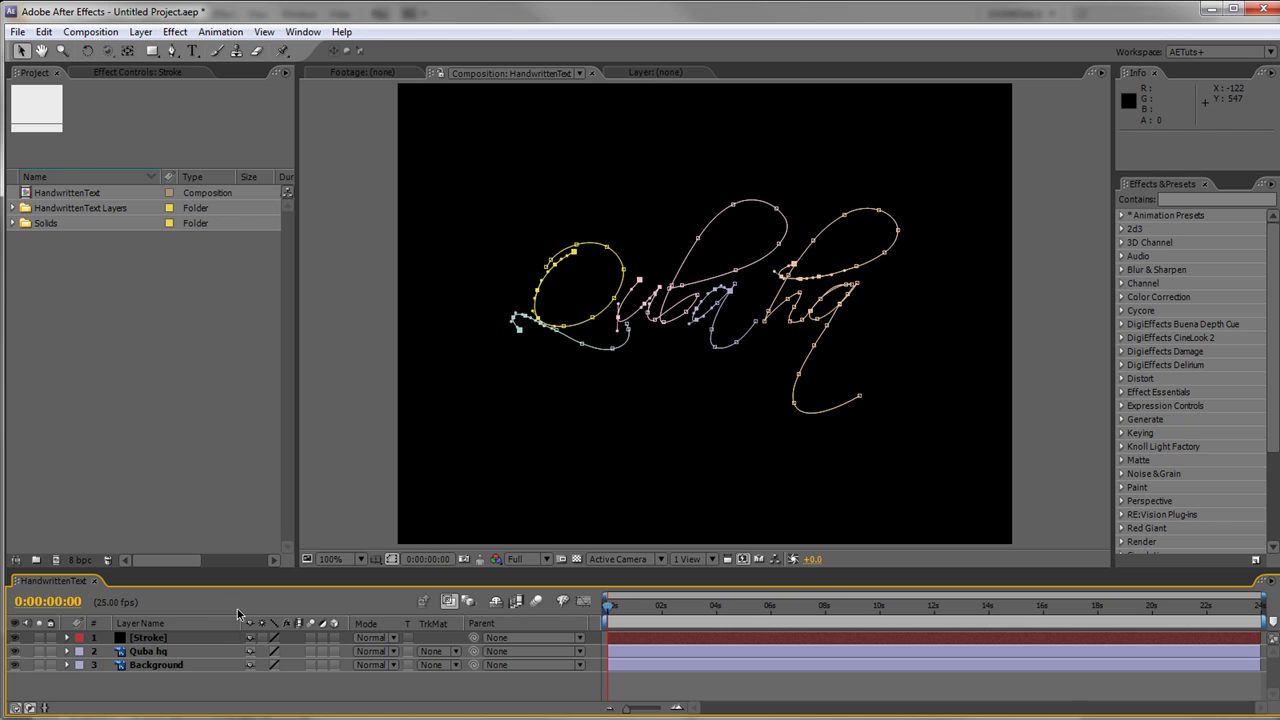
Step: Lower the Stroke layer's opacity to 69% so the lettering beneath shows through
key("t")
left_click_drag(255, 651, 226, 649)
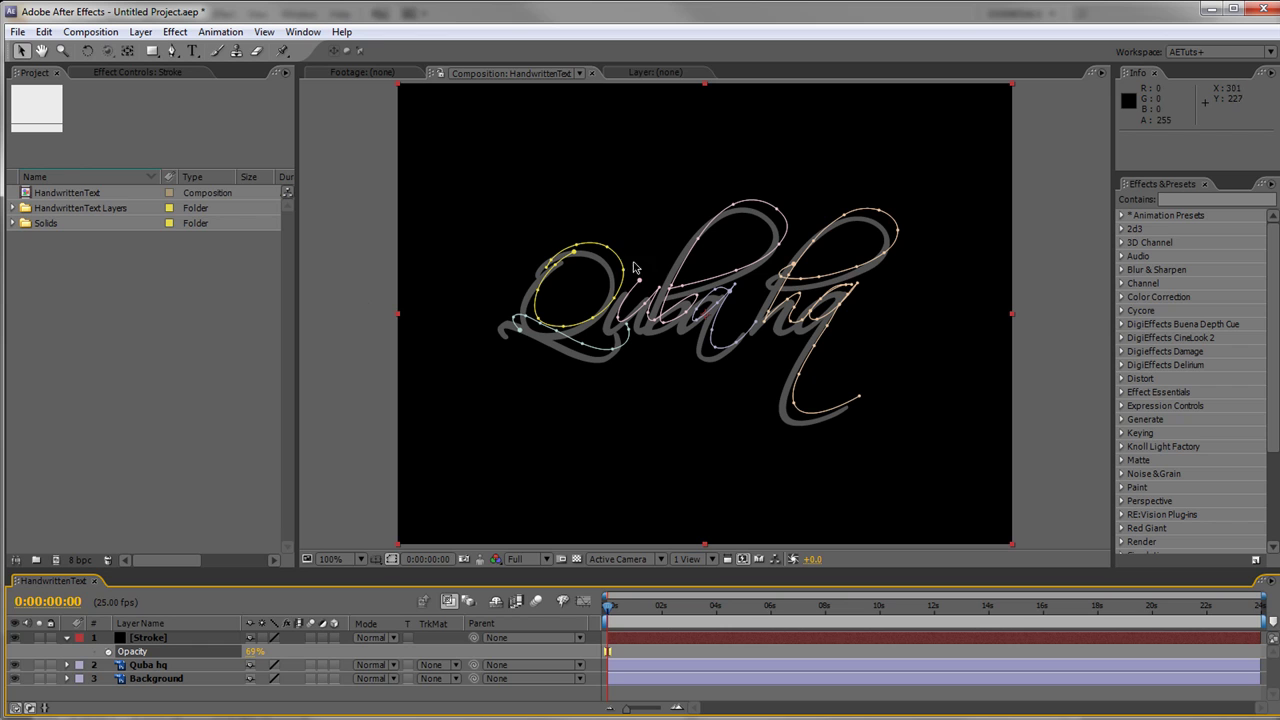
left_click(350, 174)
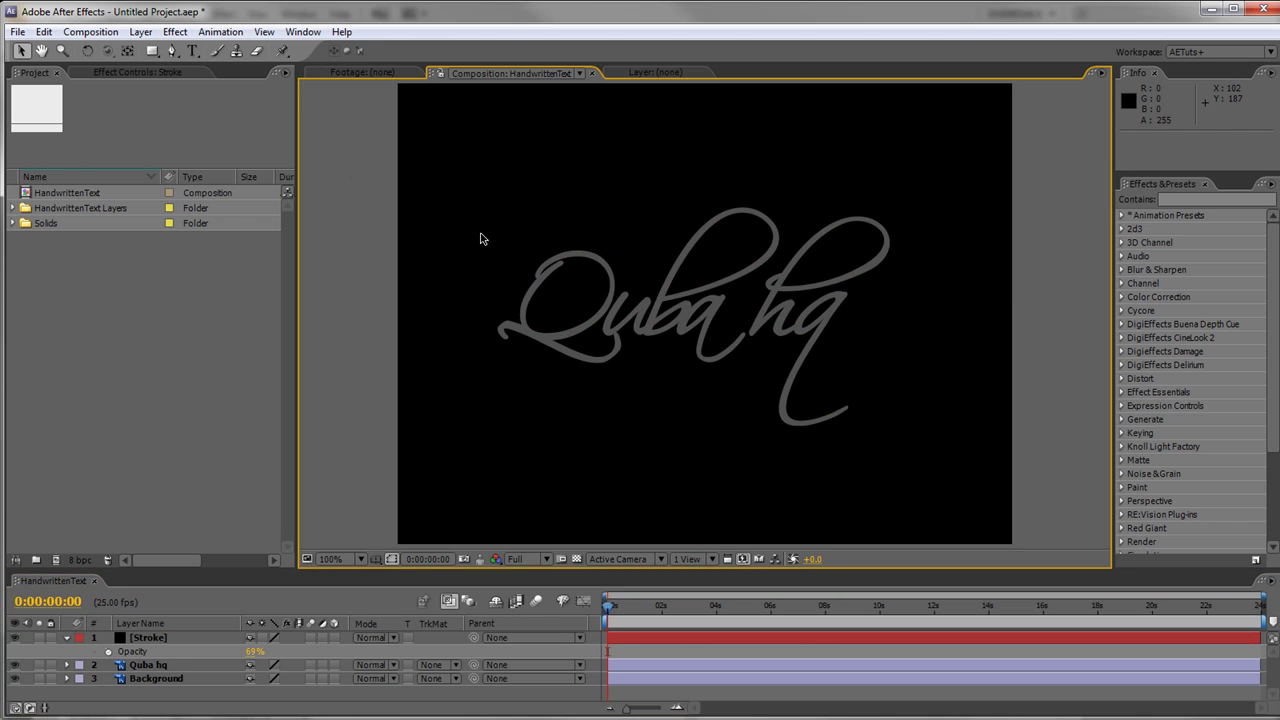
Step: Select all five masks on the Stroke layer and move them 13 pixels left and 13 pixels down onto the lettering
left_click(623, 288)
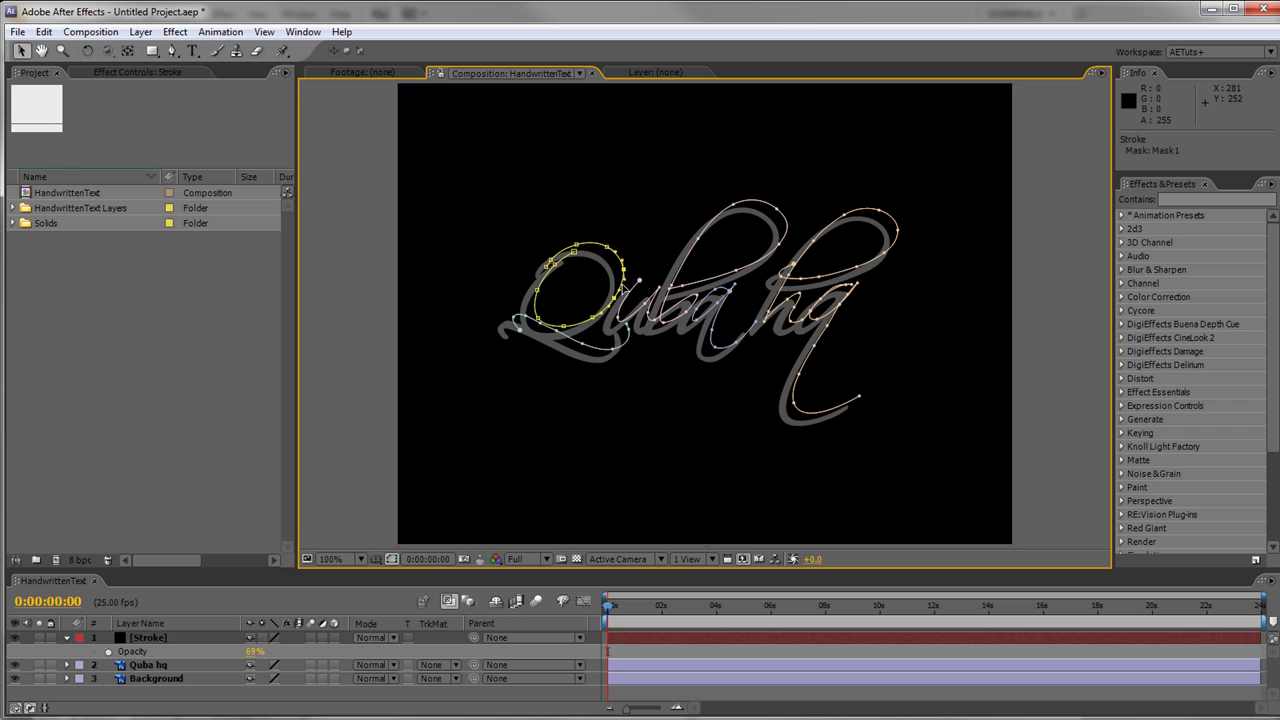
left_click_drag(320, 122, 1098, 502)
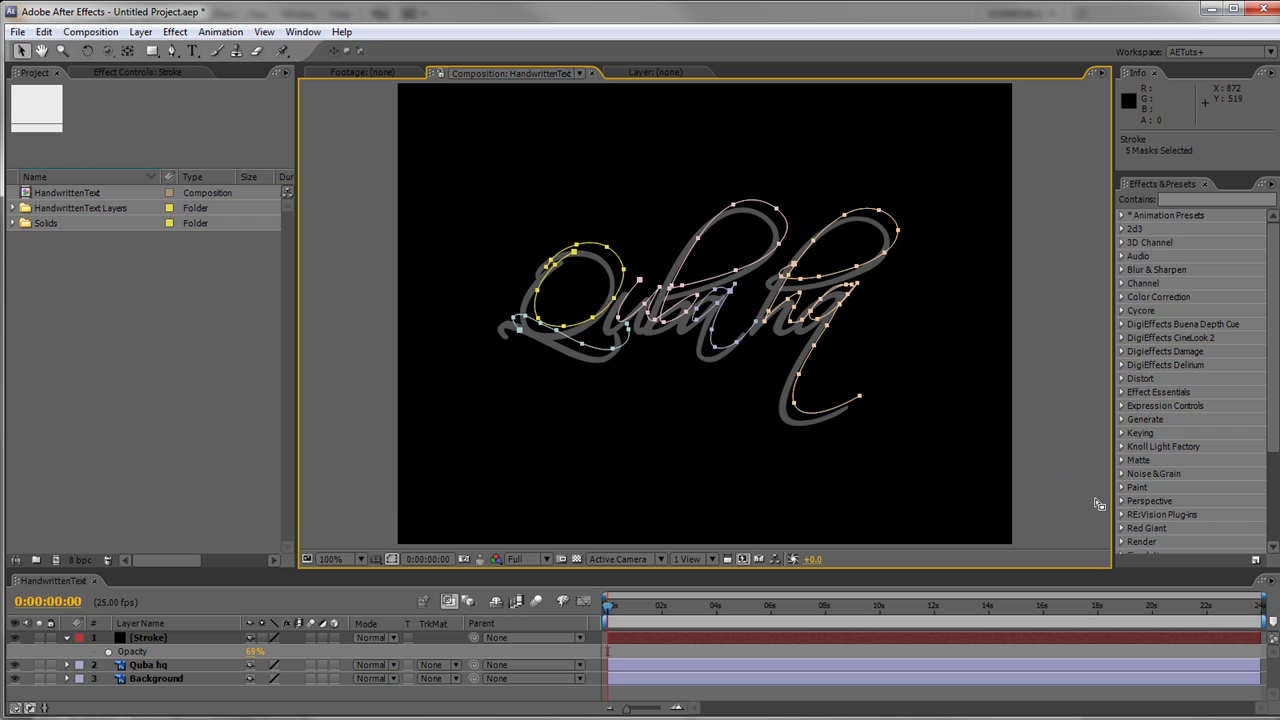
double_click(831, 276)
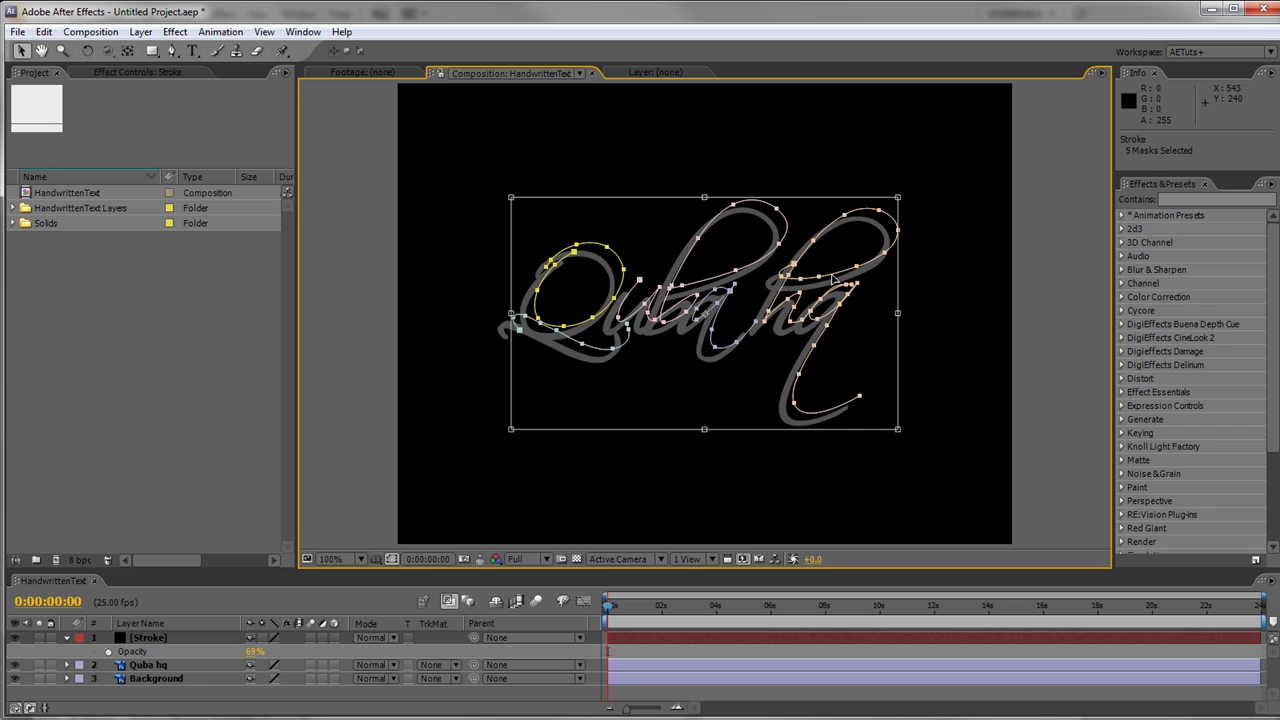
key("shift+Down")
key("shift+Left")
key("Left")
key("Left")
key("Left")
key("Down")
key("Down")
key("Down")
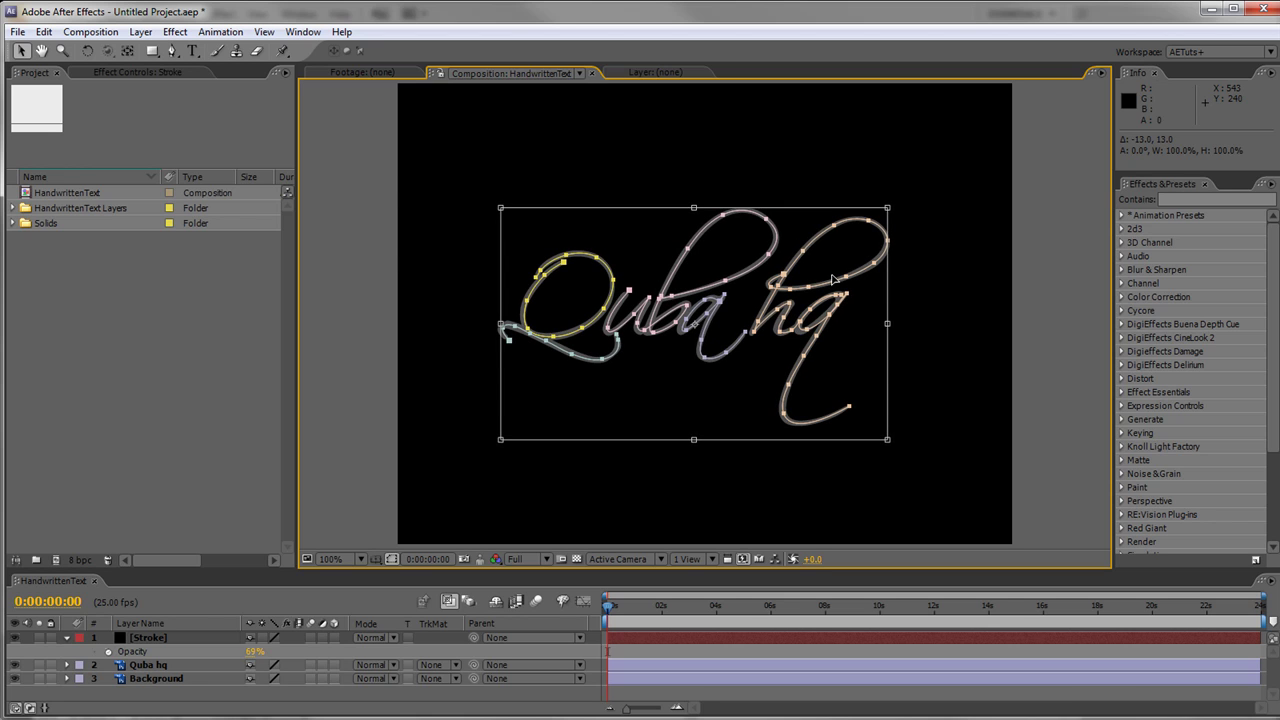
key("period")
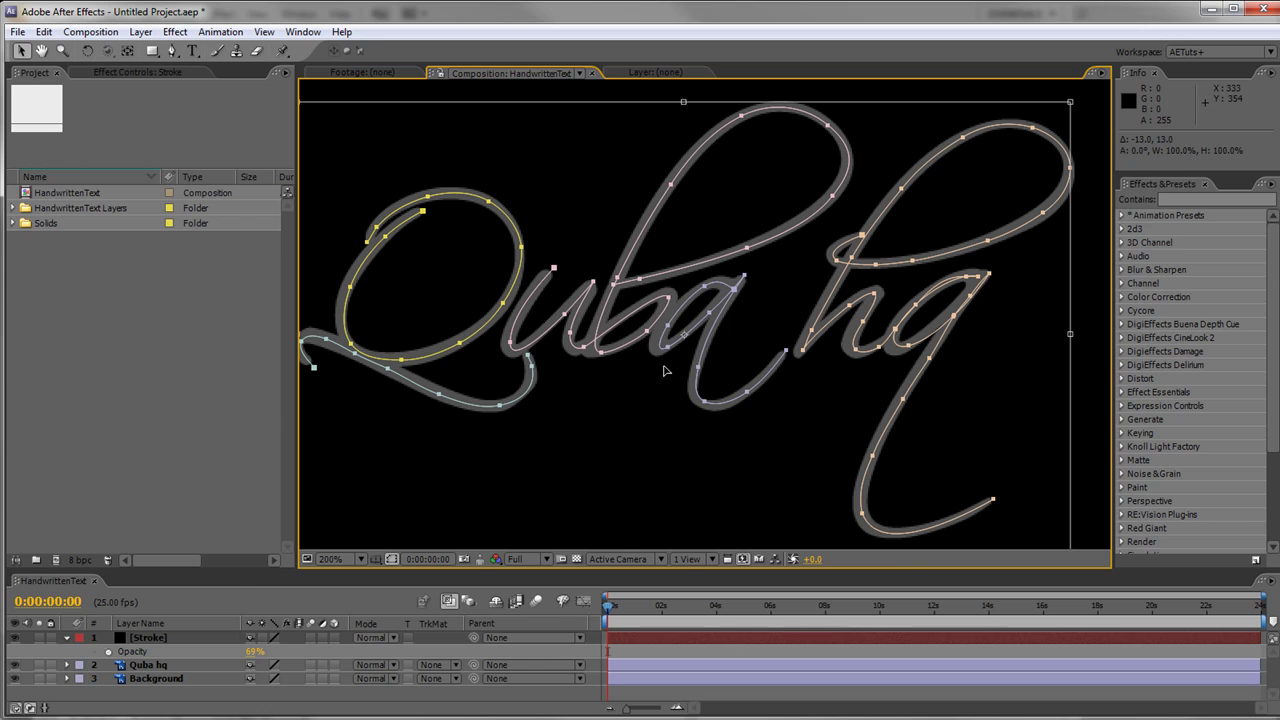
key("grave")
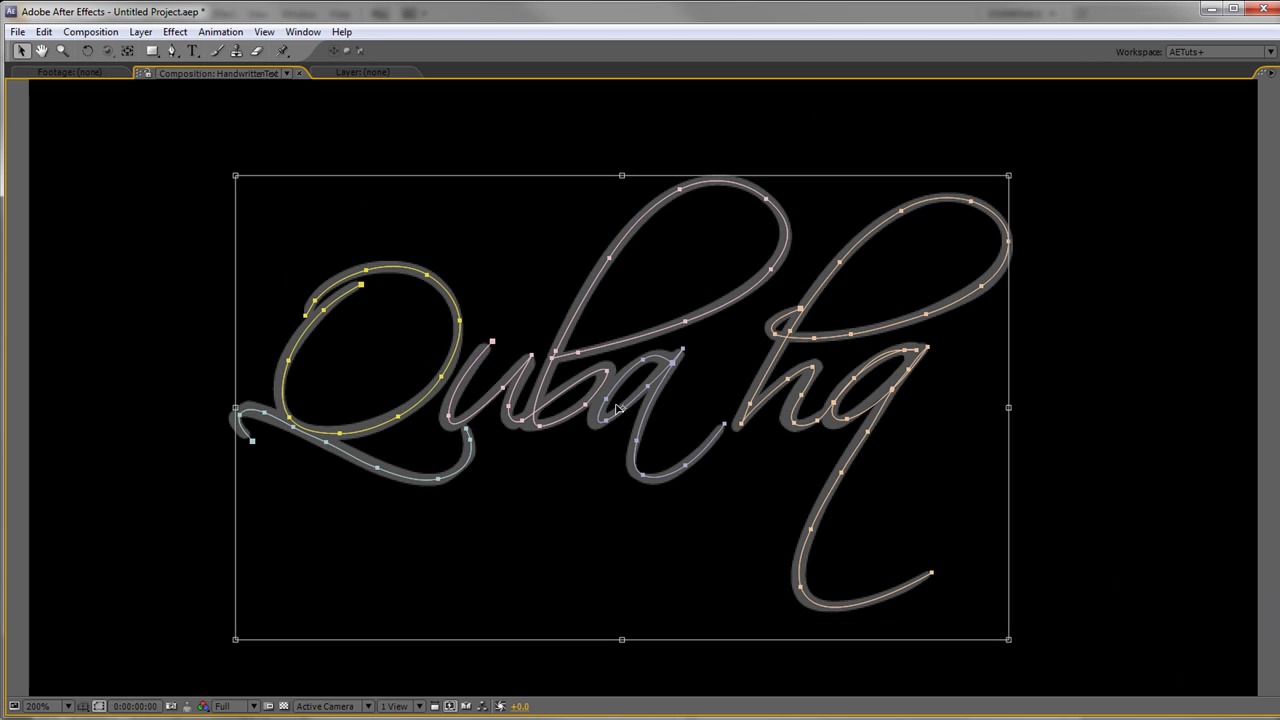
Step: Nudge the selected masks slightly left into alignment with the lettering and restore the composition view from full-screen to its normal size
key("Left")
key("Left")
key("Down")
key("Right")
key("Up")
key("Return")
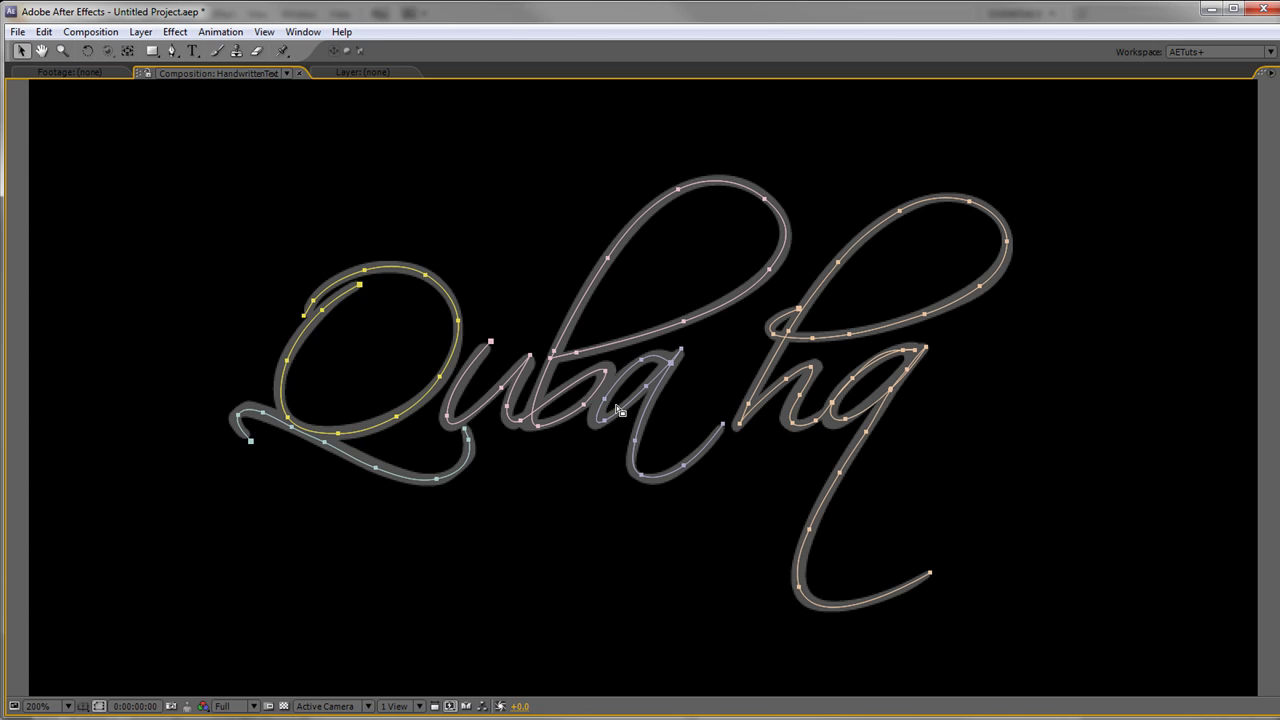
left_click(735, 484)
key("grave")
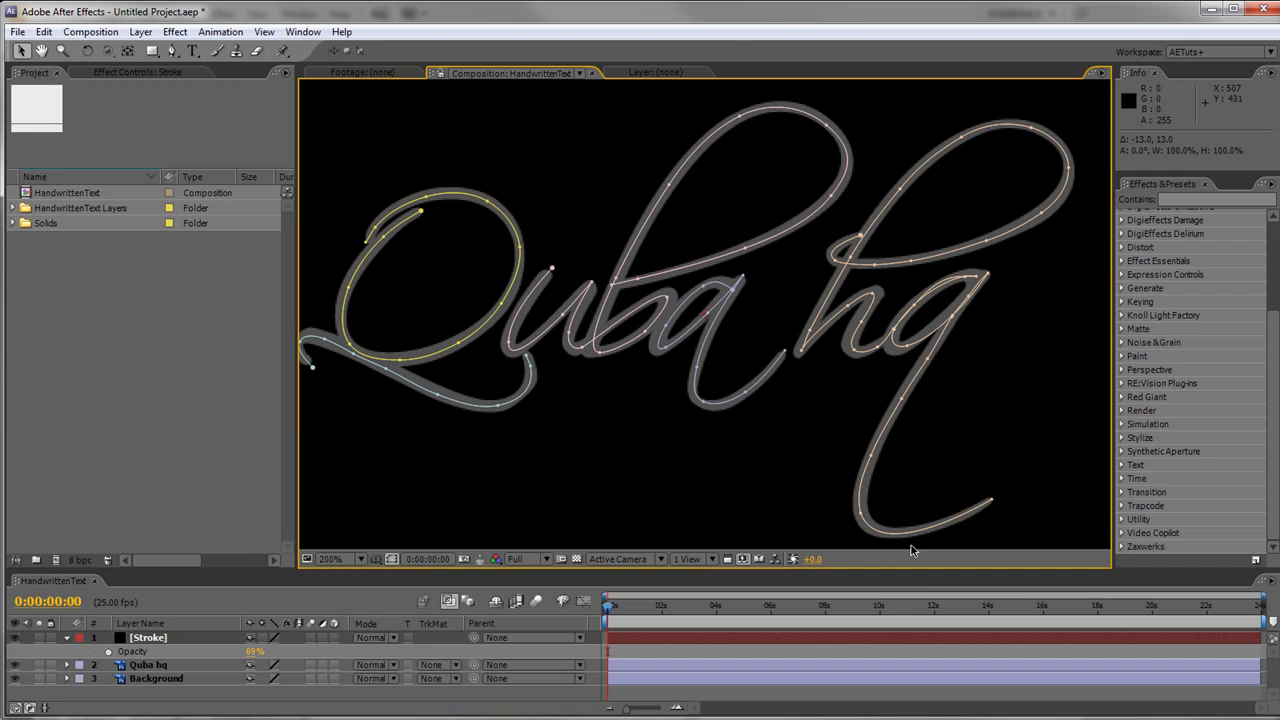
Step: Apply the Trapcode 3D Stroke effect to the Stroke layer and place that layer below the Quba hq layer
left_click(1121, 506)
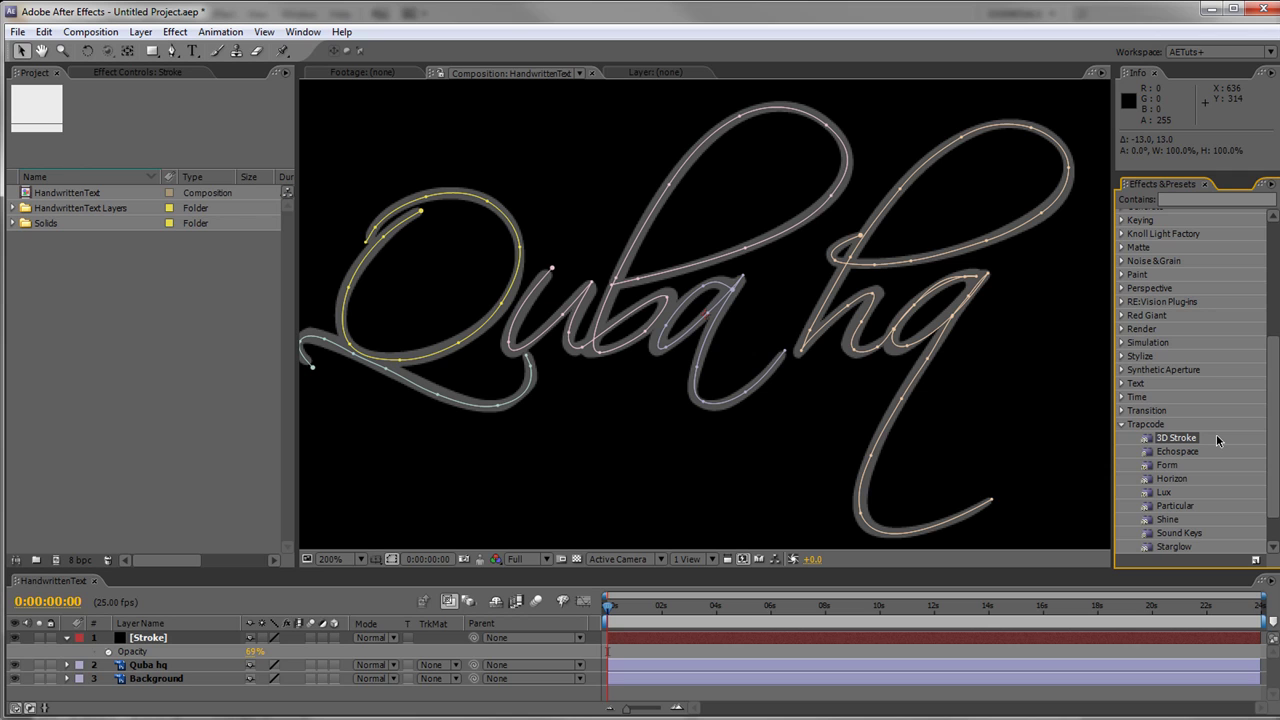
mouse_move(1217, 440)
left_mouse_down()
mouse_move(895, 522)
mouse_move(135, 655)
mouse_move(139, 640)
left_mouse_up()
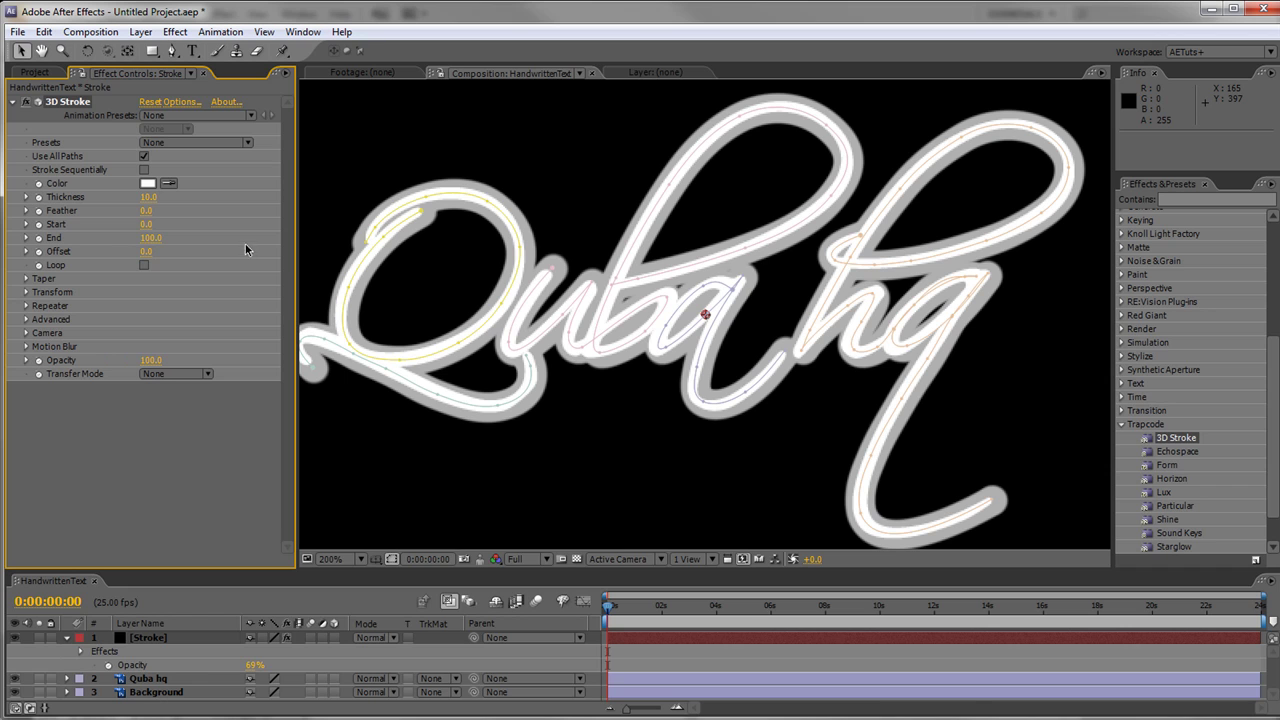
left_click_drag(157, 647, 160, 692)
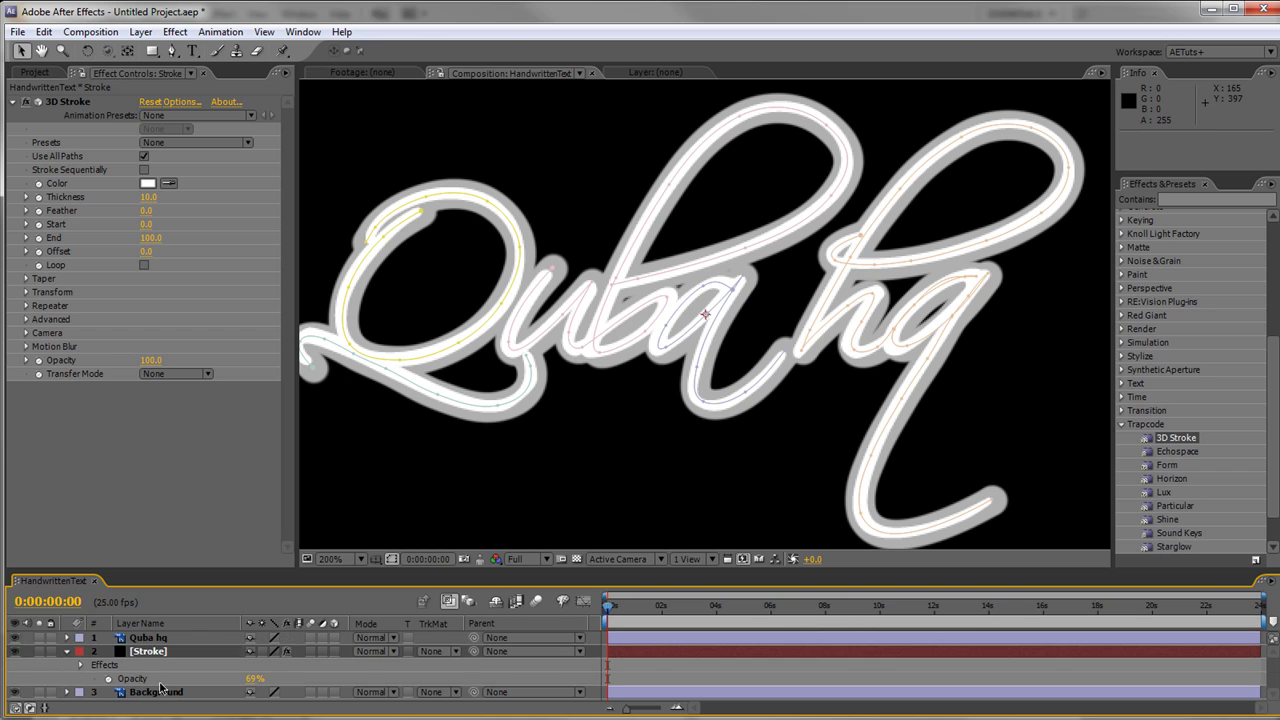
Step: Set the 3D Stroke color to pure red, FF0000
left_click(148, 183)
left_click_drag(366, 388, 464, 323)
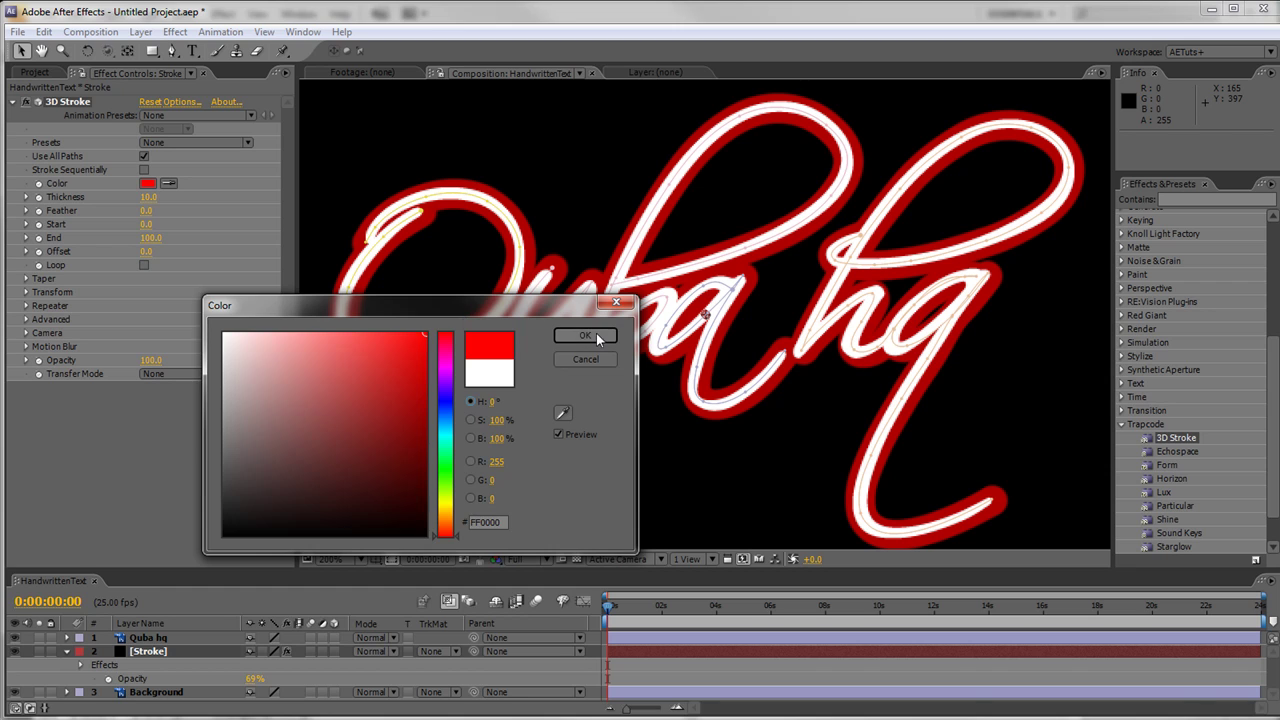
left_click(585, 336)
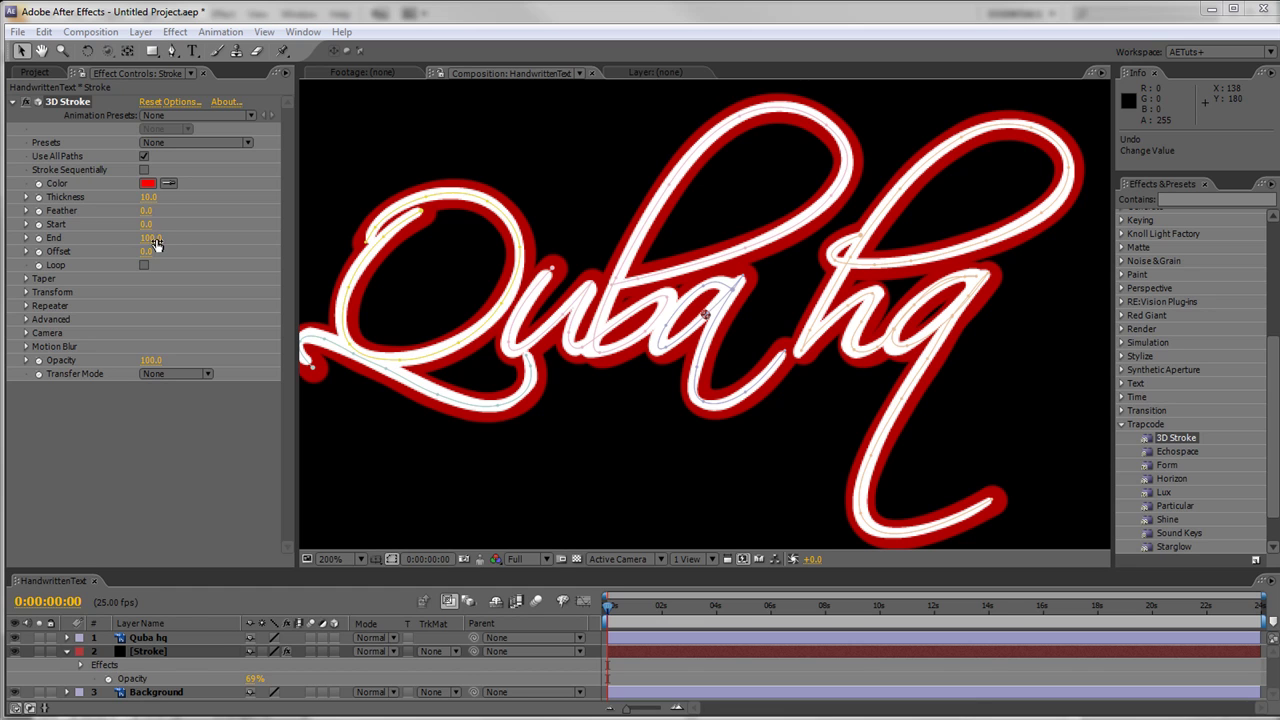
Step: Turn on Stroke Sequentially and keyframe the stroke's End value from 0 at the first frame to 100 at 10 seconds
mouse_move(153, 243)
left_mouse_down()
mouse_move(88, 244)
mouse_move(130, 250)
left_mouse_up()
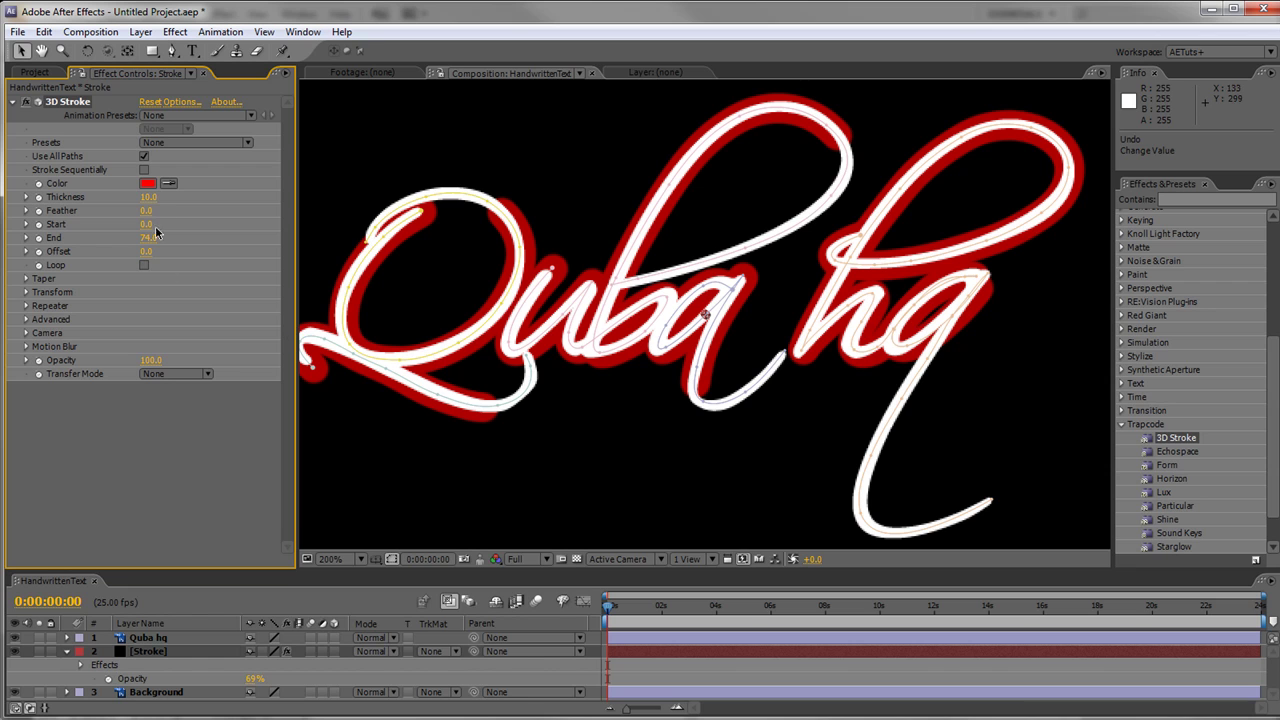
left_click(144, 170)
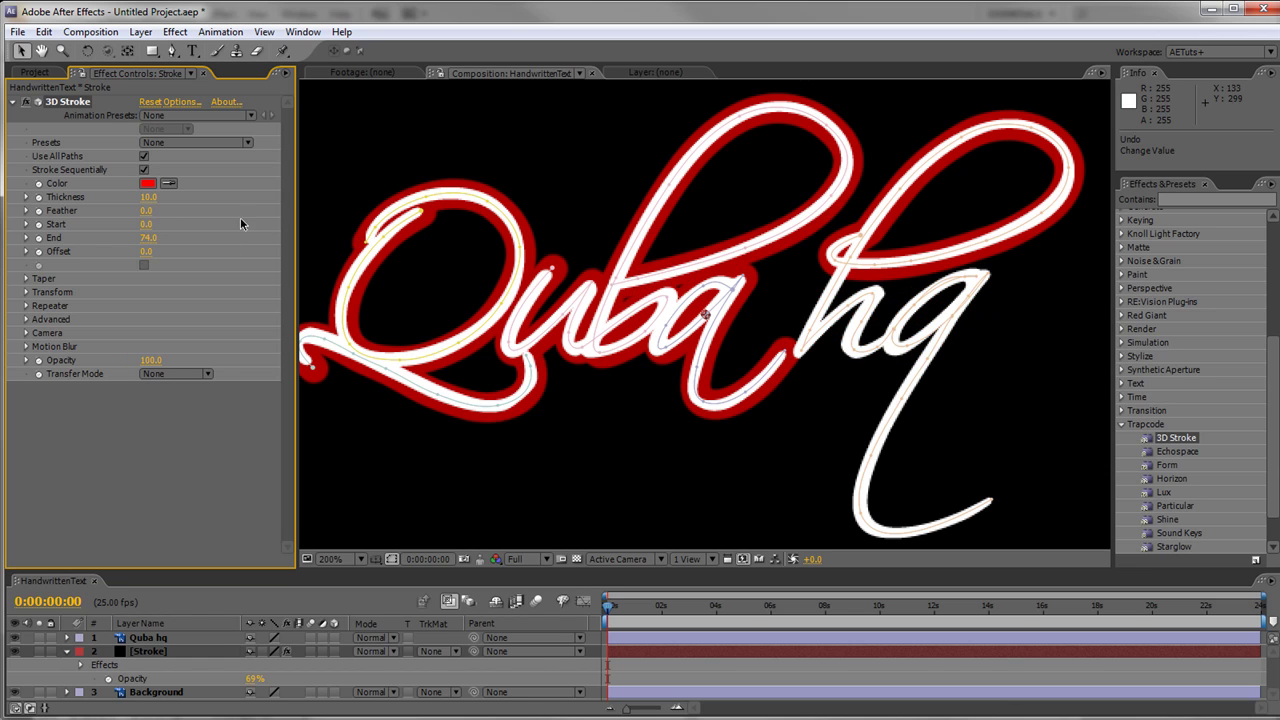
left_click_drag(155, 241, 5, 234)
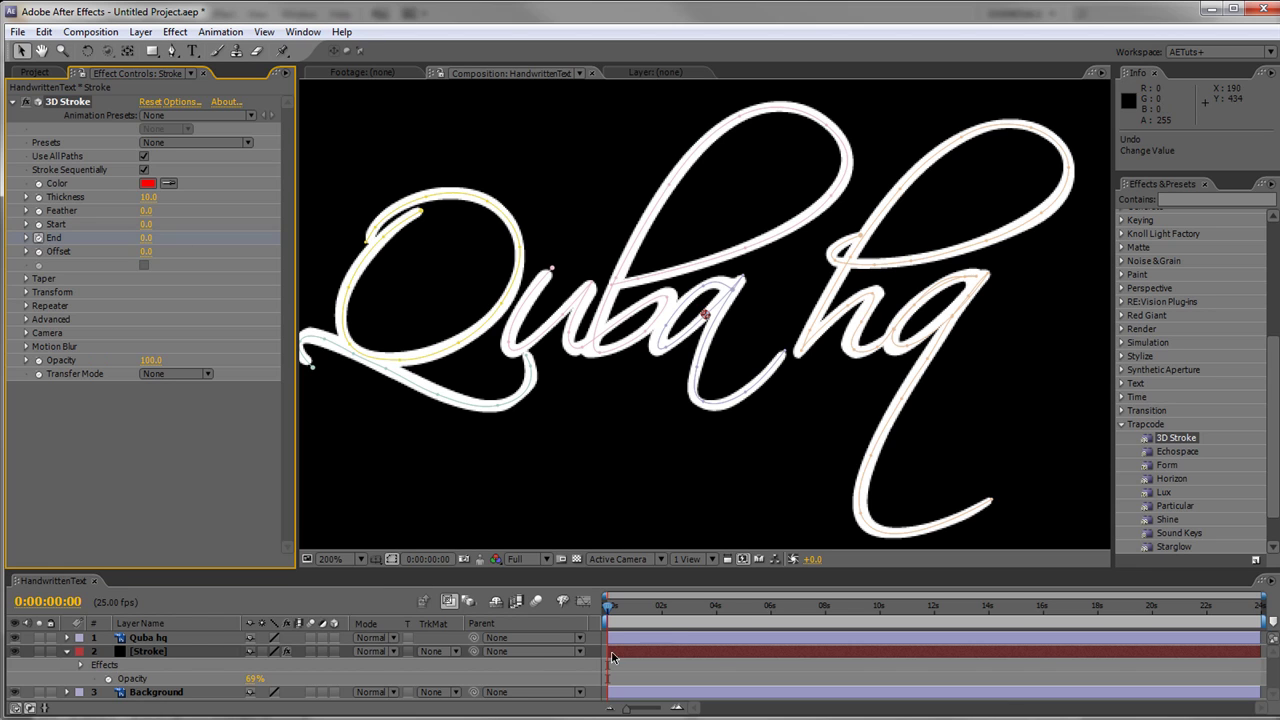
left_click(880, 609)
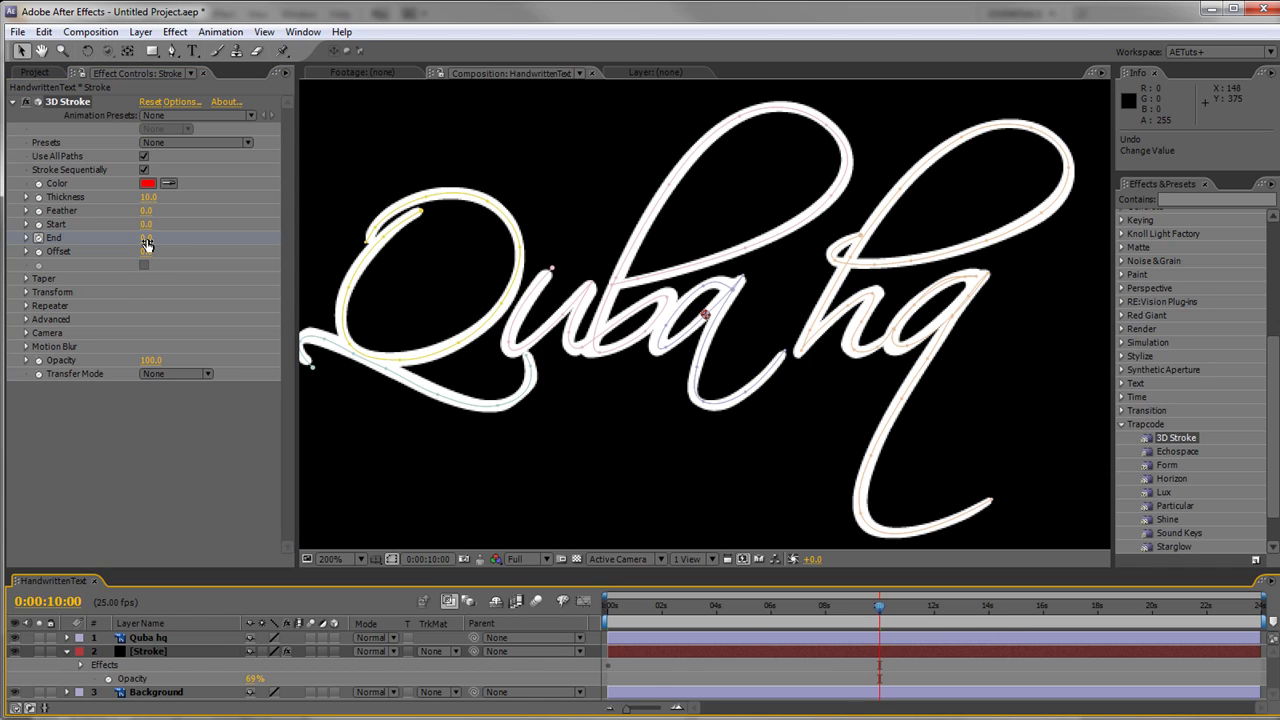
left_click_drag(145, 243, 268, 246)
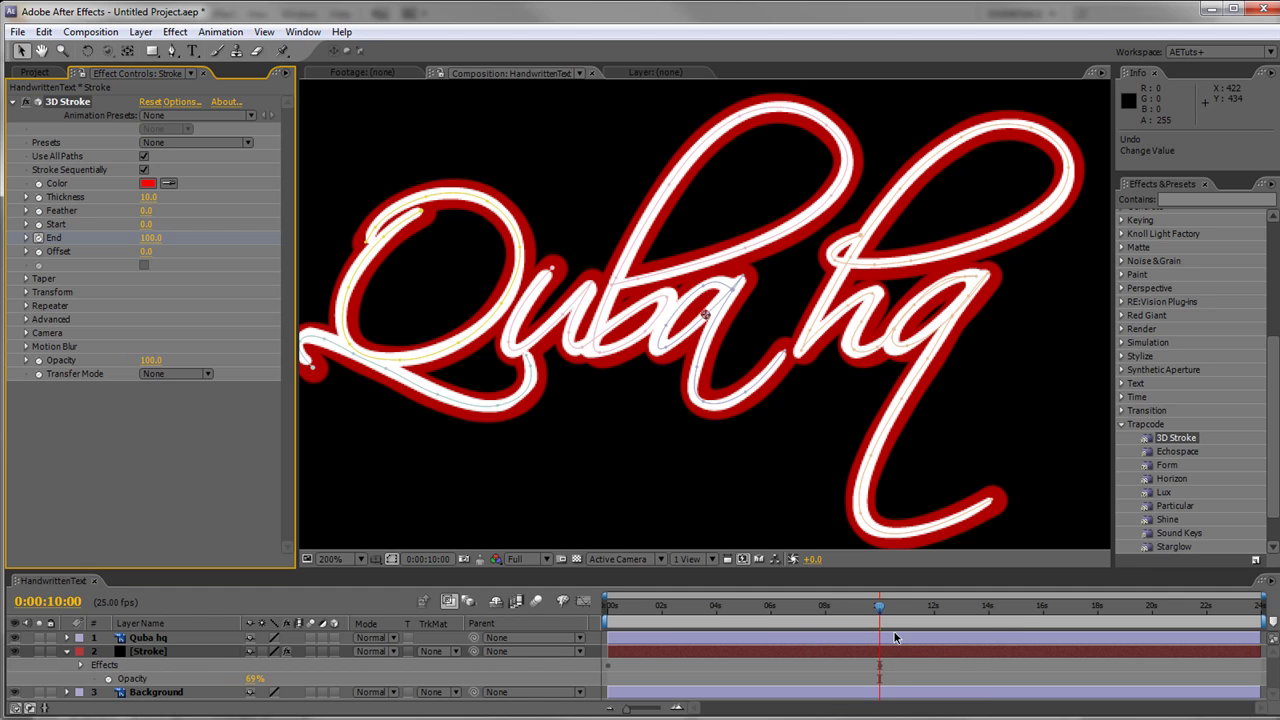
Step: Preview the stroke animation and scrub back to 0:00:00:21 to check how the red stroke draws around the Q
left_click(654, 431)
key("space")
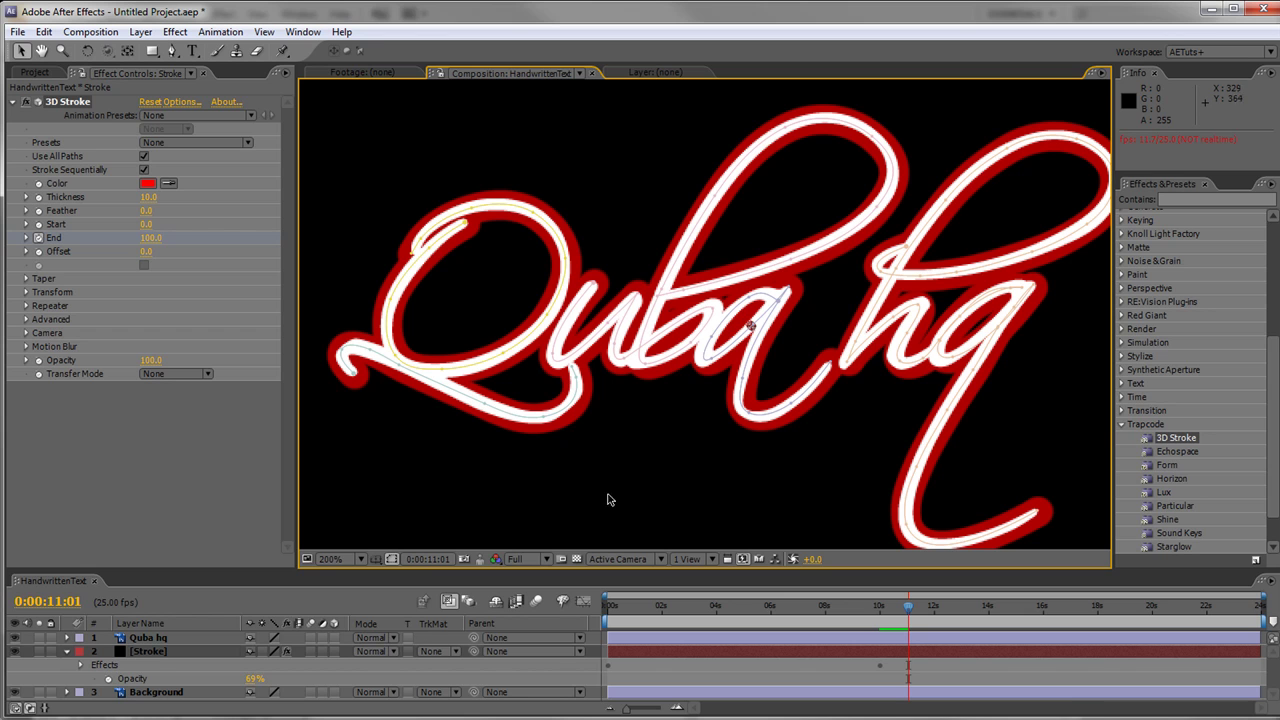
key("space")
left_click_drag(691, 420, 724, 387)
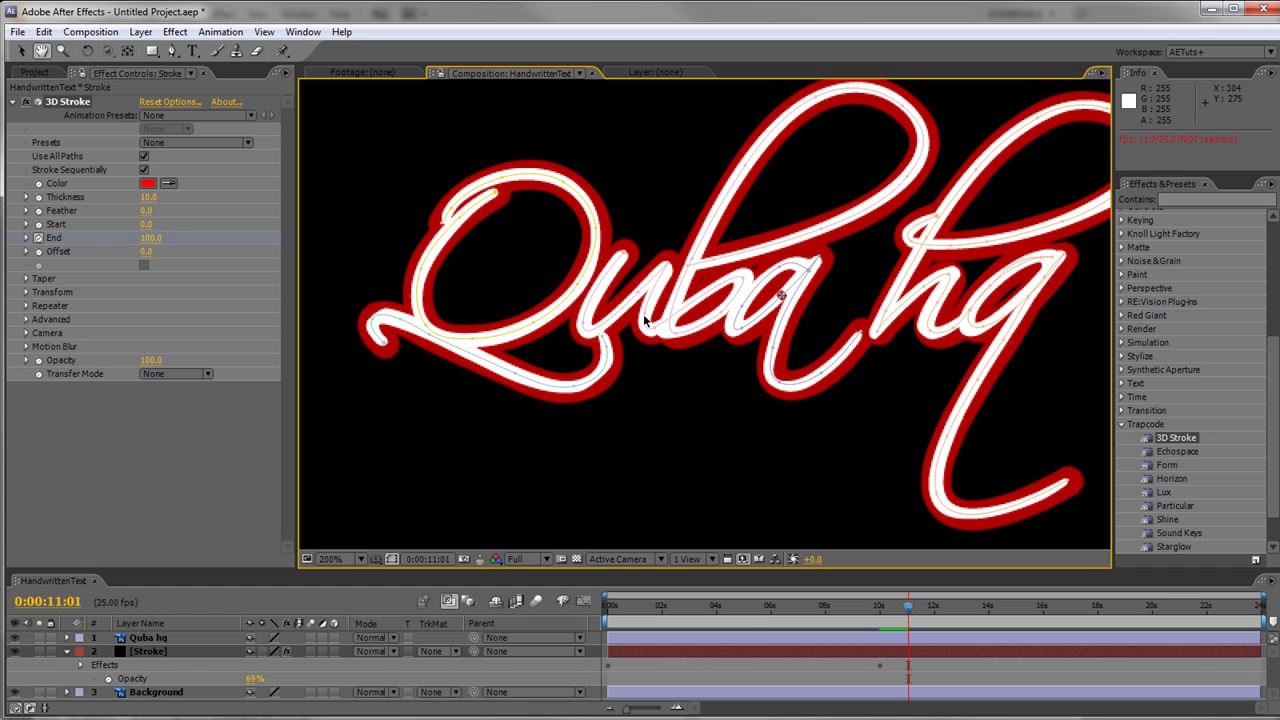
key("v")
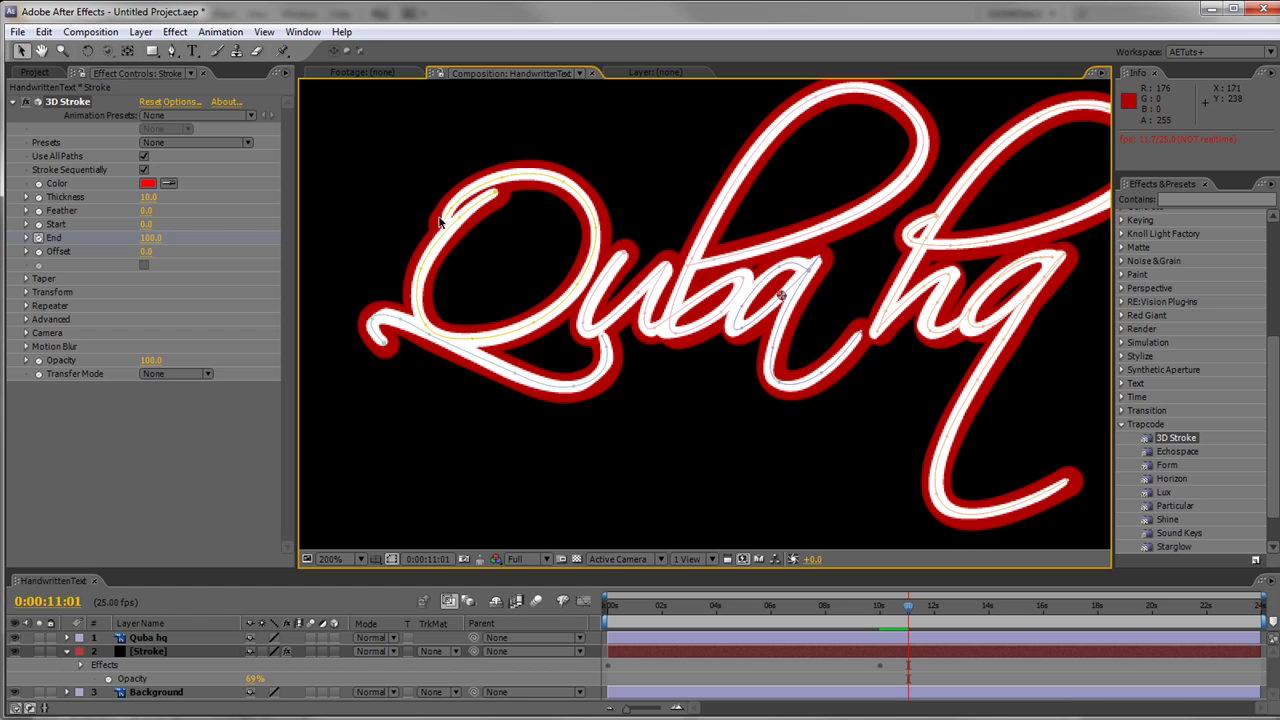
mouse_move(875, 628)
left_mouse_down()
mouse_move(850, 608)
mouse_move(631, 607)
left_mouse_up()
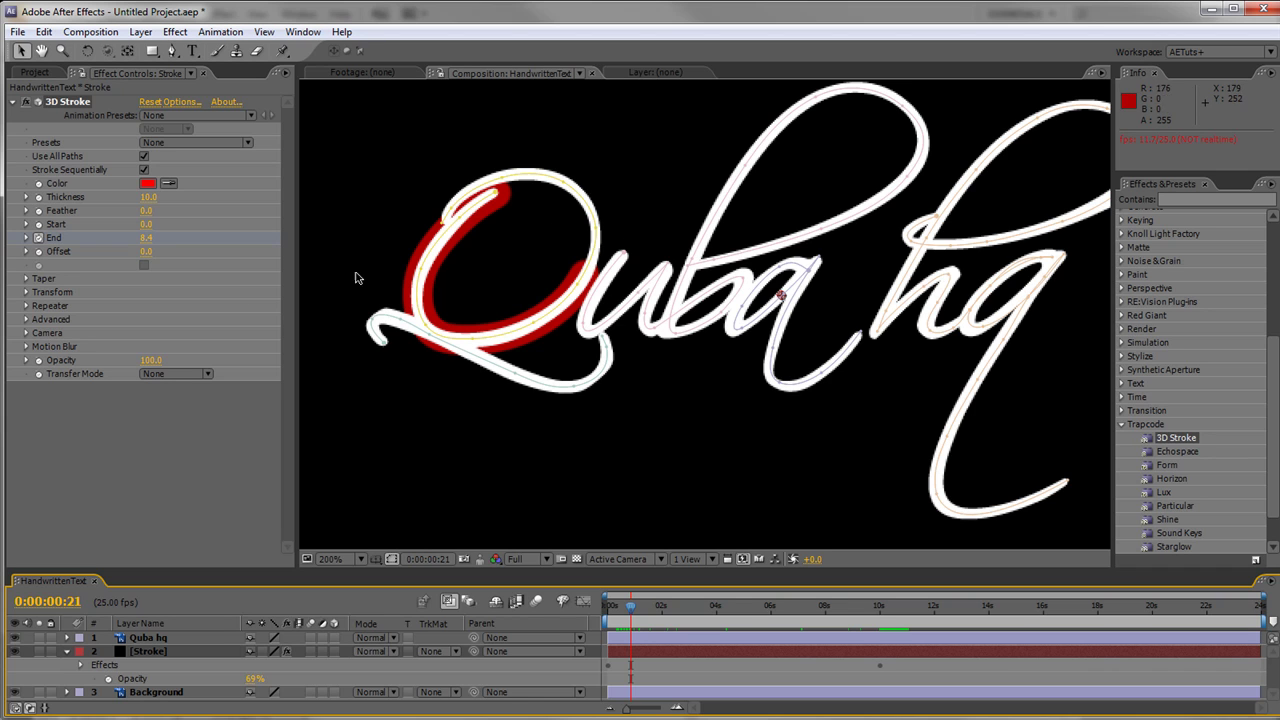
Step: Set the 3D Stroke thickness to 6.5
left_click(146, 199)
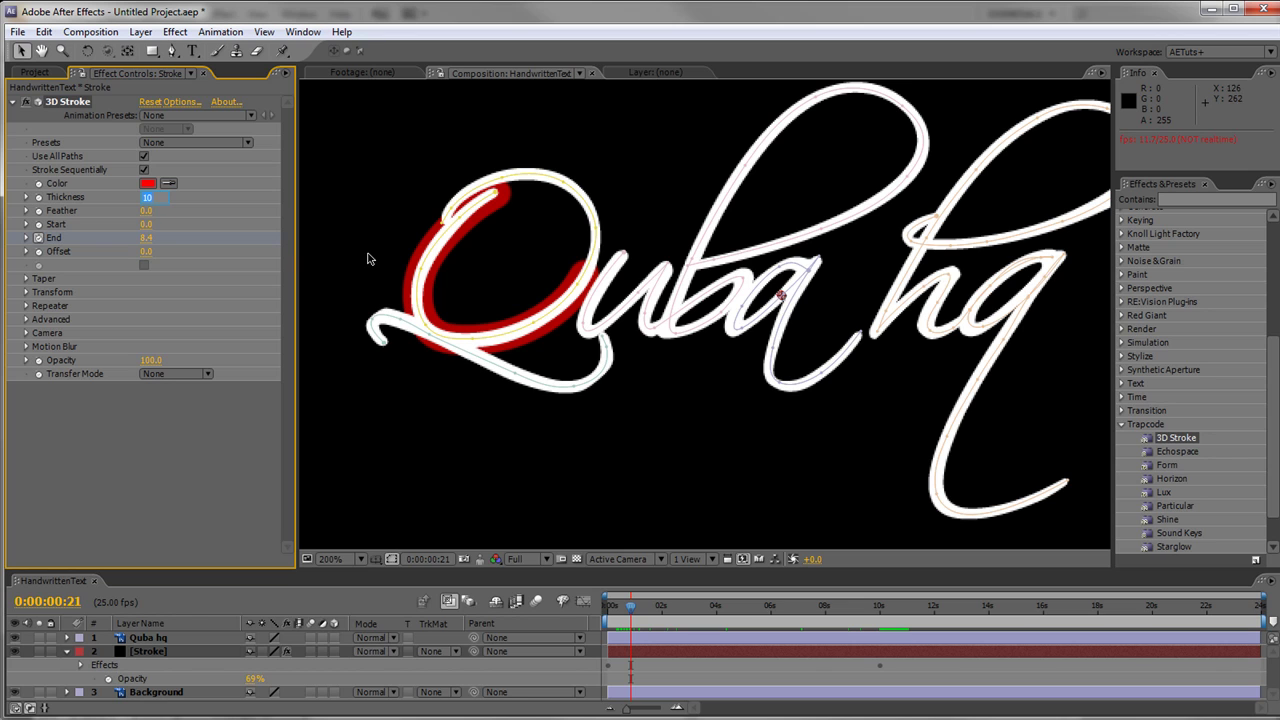
type("6.5")
key("Return")
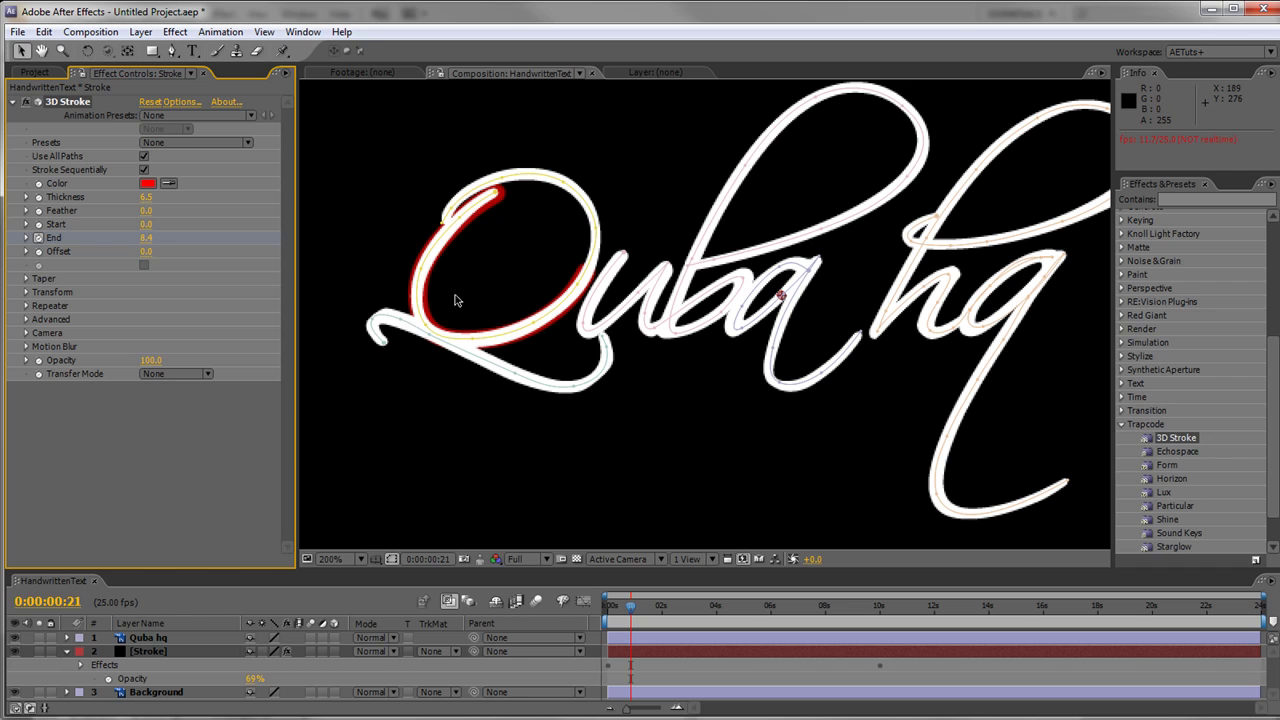
Step: Move the Stroke layer above the Quba hq layer and go to the 10-second mark
left_click_drag(149, 655, 153, 636)
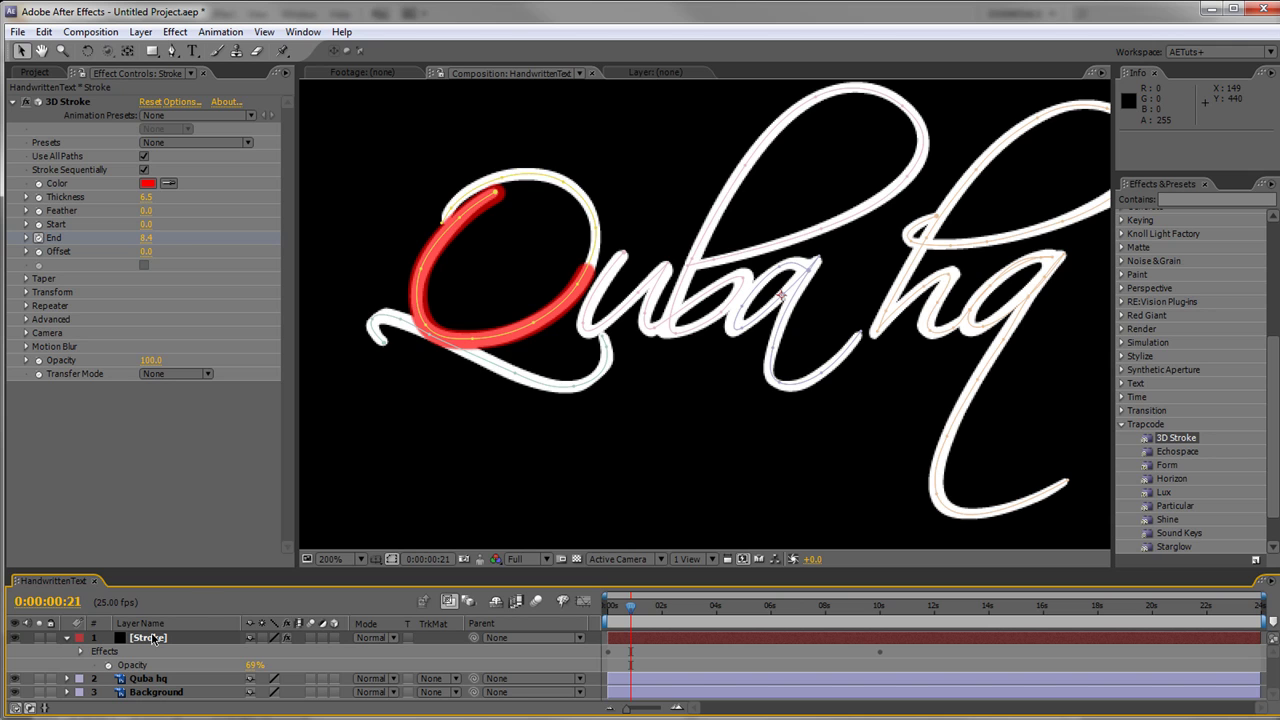
scroll(478, 260, "up", 3)
scroll(510, 383, "down", 1)
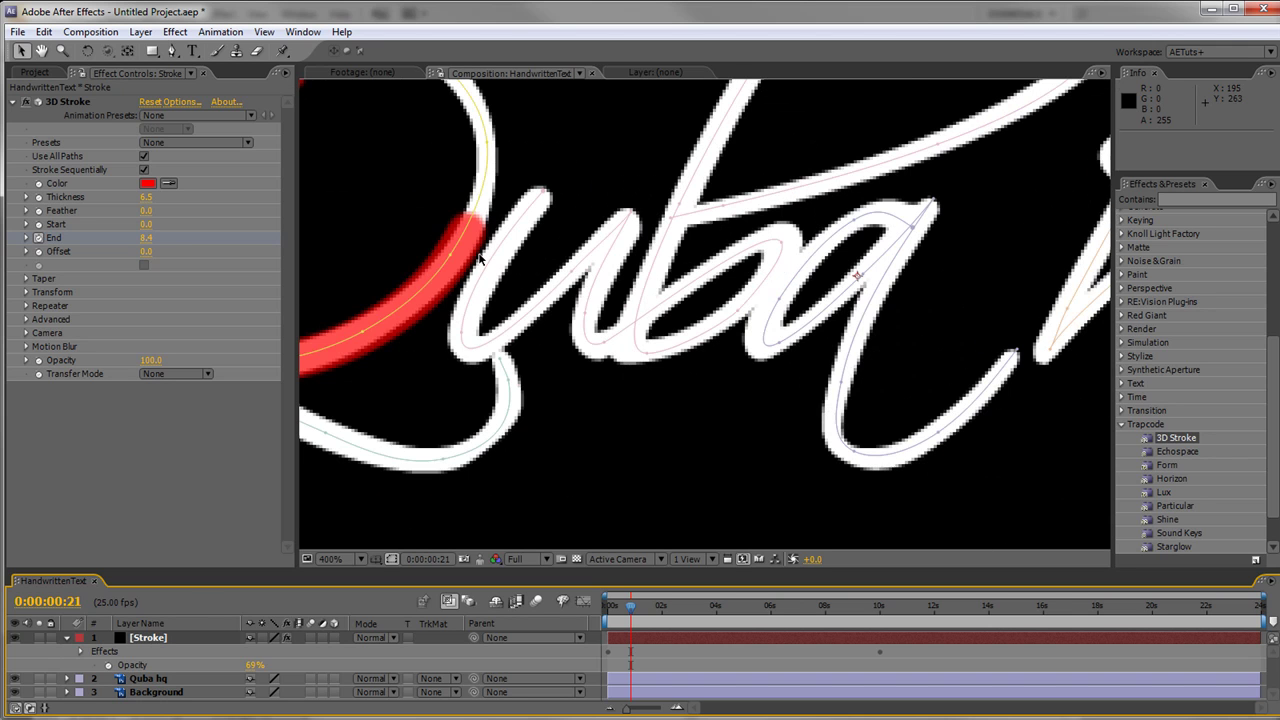
mouse_move(688, 607)
left_mouse_down()
mouse_move(851, 607)
mouse_move(880, 623)
left_mouse_up()
left_click(688, 466)
Step: Reposition the mask points at the base and upper curve of the b so the stroke covers the white lettering
key("h")
left_click_drag(446, 217, 706, 246)
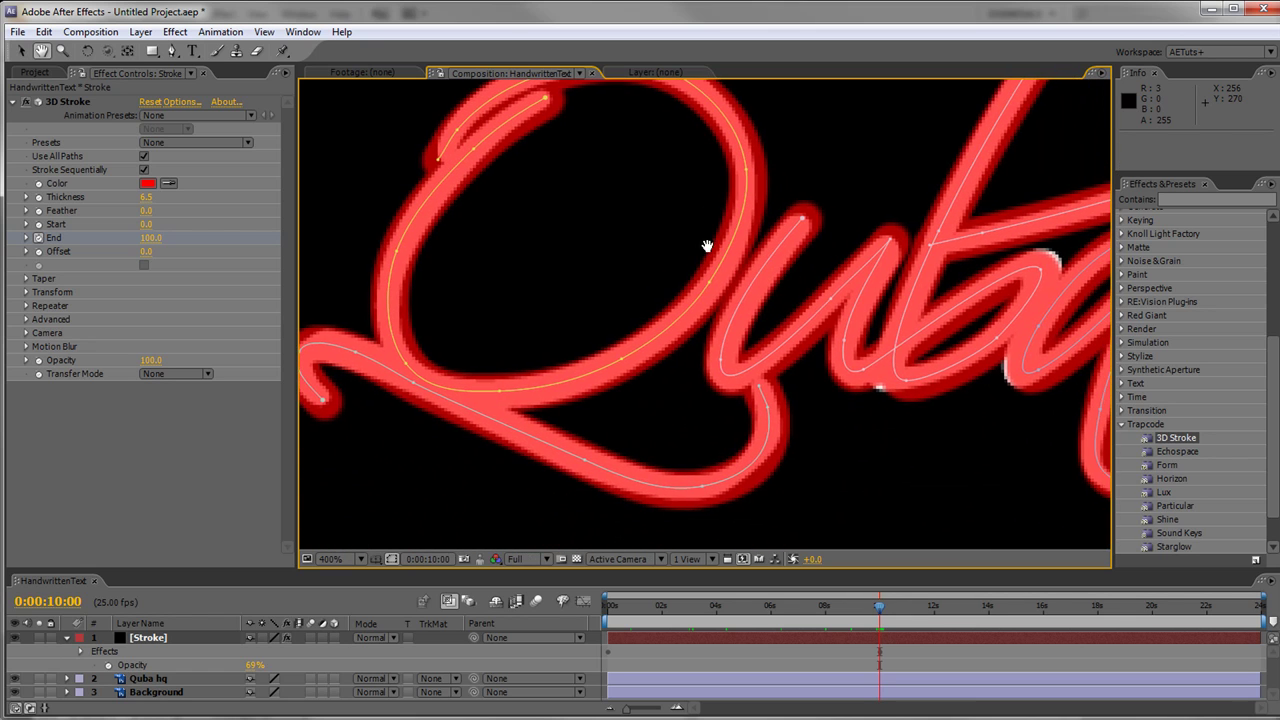
key("v")
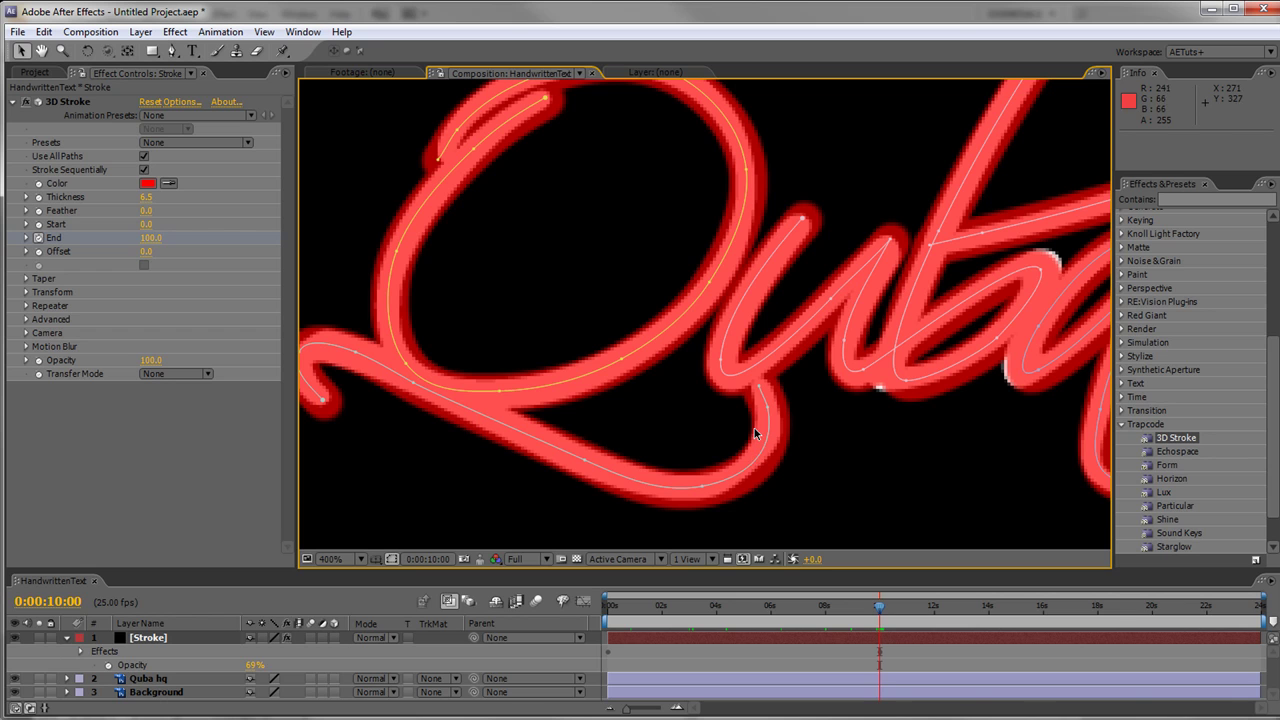
key("h")
left_click_drag(911, 426, 740, 431)
key("v")
scroll(742, 430, "up", 1)
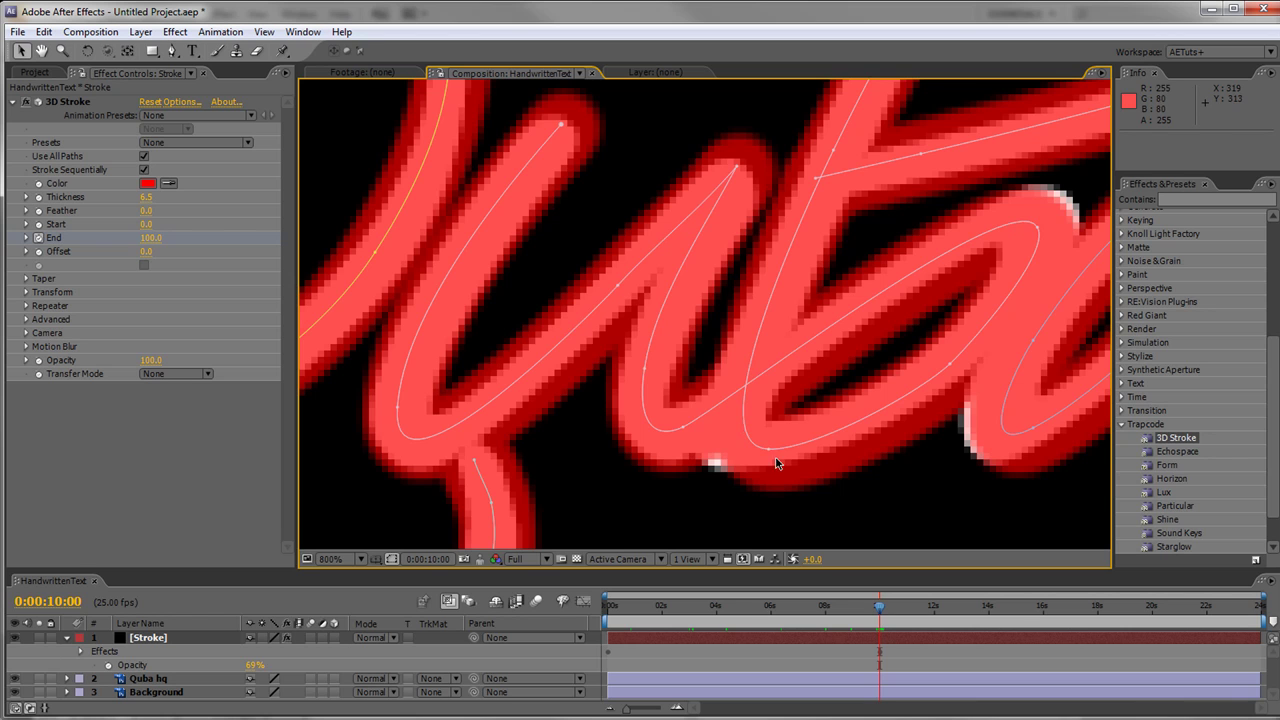
left_click(769, 450)
left_click_drag(769, 450, 746, 448)
left_click_drag(970, 418, 775, 487)
left_click_drag(841, 296, 855, 283)
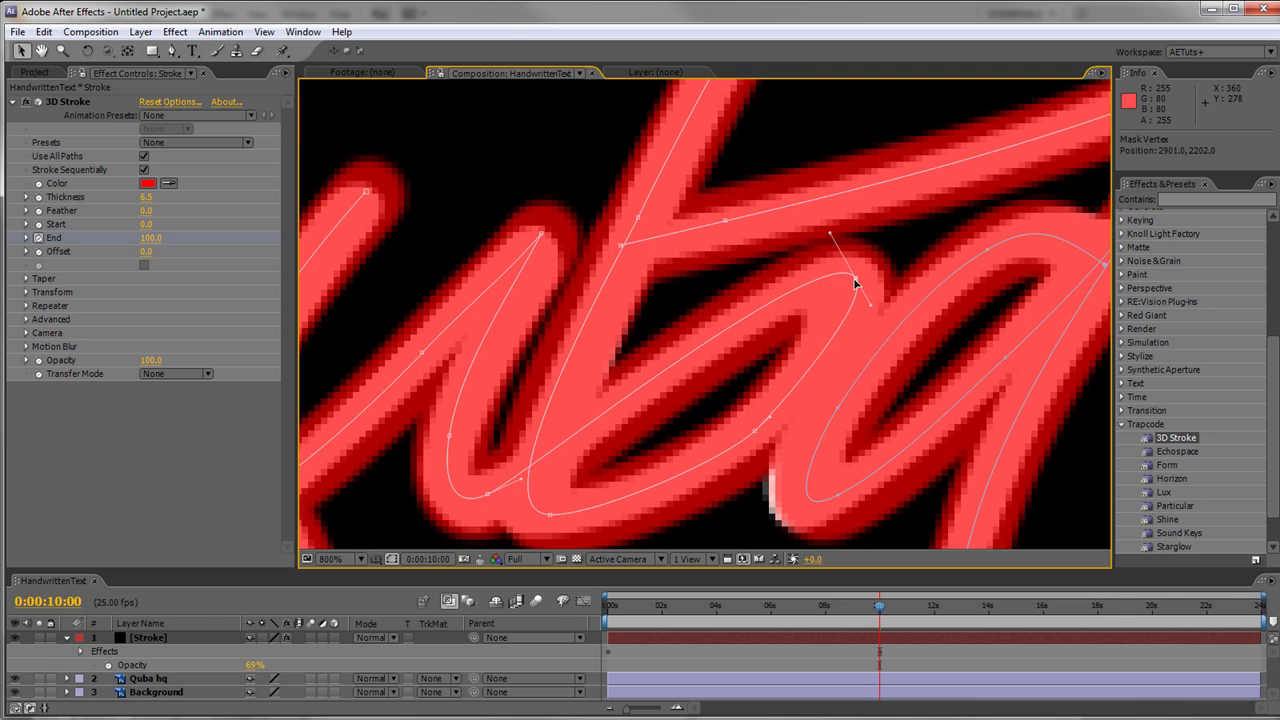
Step: Adjust the mask points around the bowl and top of the a in Quba so the stroke covers its white edges
key("space")
mouse_move(865, 214)
left_mouse_down()
mouse_move(651, 534)
mouse_move(600, 548)
left_mouse_up()
mouse_move(734, 303)
left_mouse_down()
mouse_move(578, 556)
mouse_move(511, 280)
mouse_move(717, 183)
mouse_move(792, 222)
mouse_move(703, 349)
mouse_move(860, 323)
mouse_move(929, 354)
mouse_move(734, 297)
left_mouse_up()
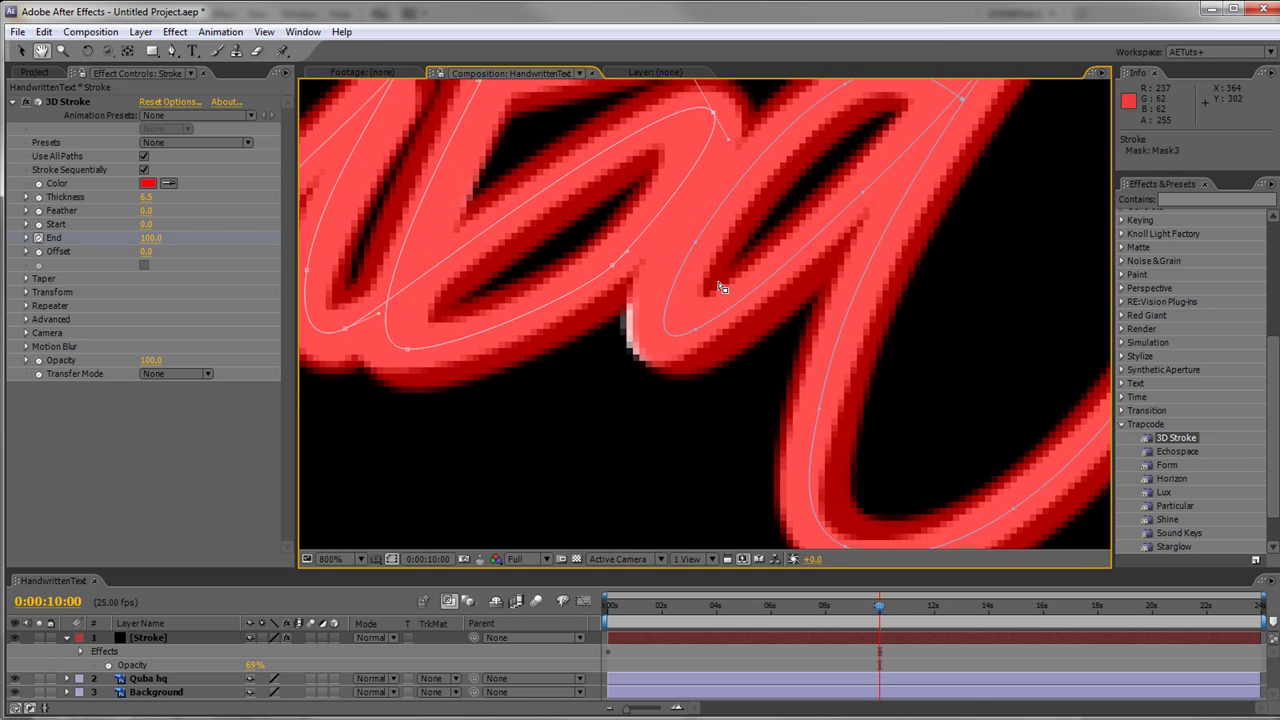
left_click(697, 243)
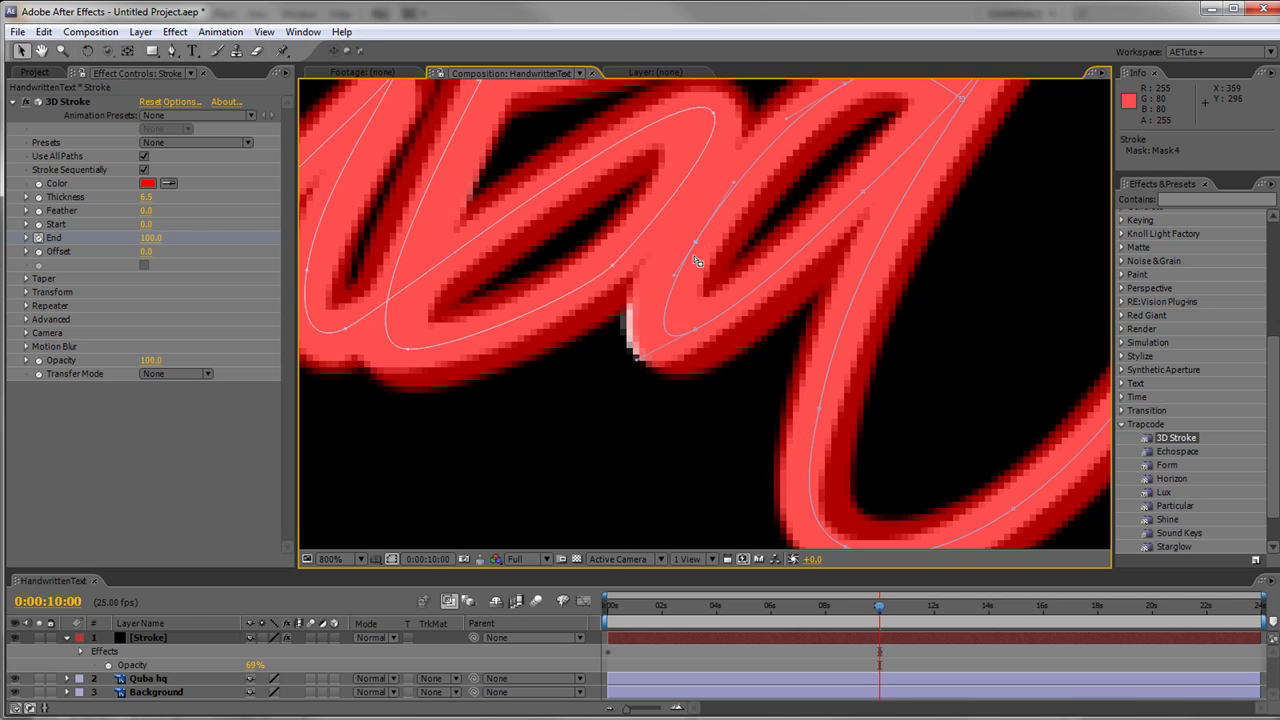
mouse_move(673, 277)
left_mouse_down()
mouse_move(628, 328)
mouse_move(900, 331)
mouse_move(780, 434)
mouse_move(734, 334)
left_mouse_up()
key("space")
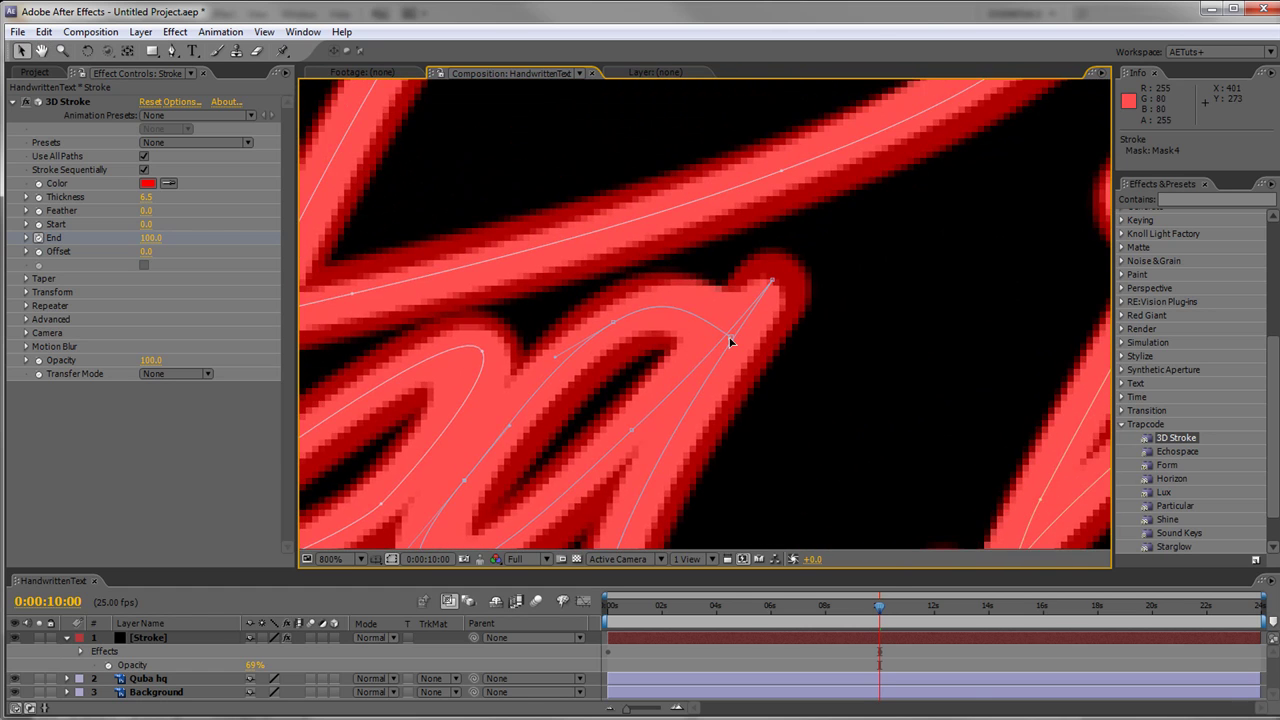
left_click(730, 335)
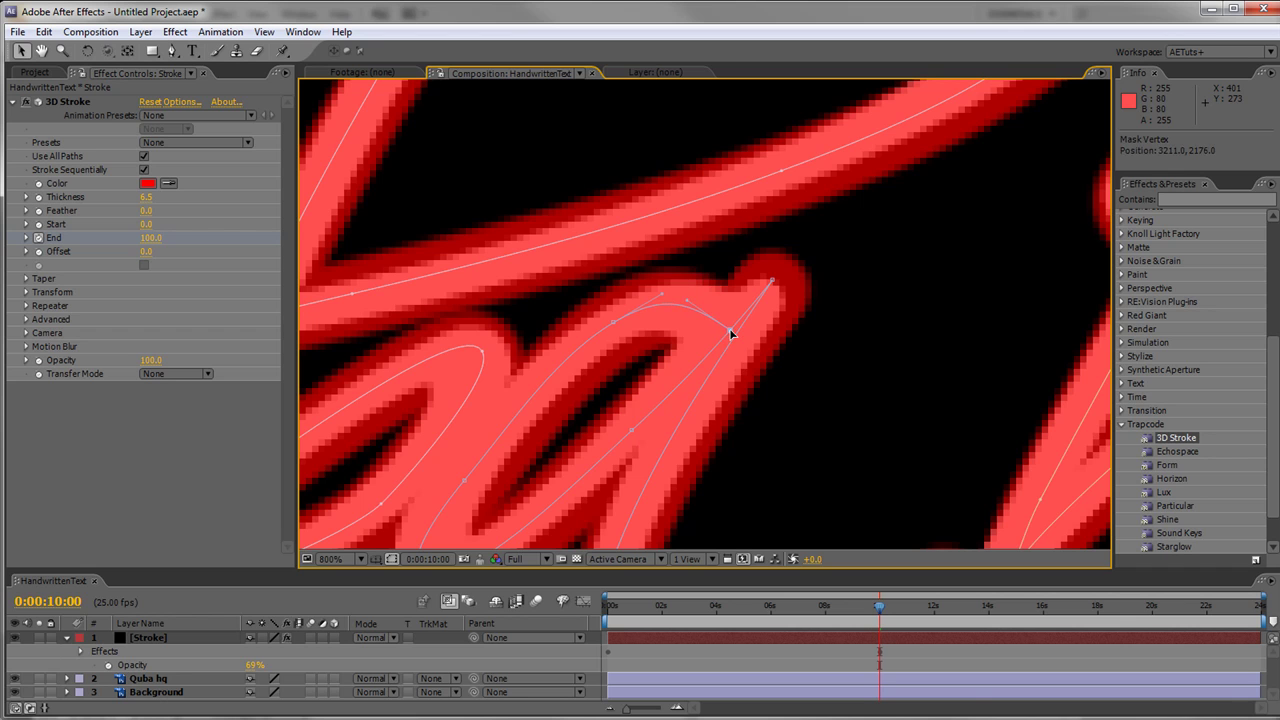
Step: Move the mask points at the foot, arch and lower curve of the h so the stroke covers the letter
key("space")
mouse_move(891, 346)
left_mouse_down()
mouse_move(538, 377)
mouse_move(597, 343)
mouse_move(646, 194)
mouse_move(663, 343)
mouse_move(671, 326)
left_mouse_up()
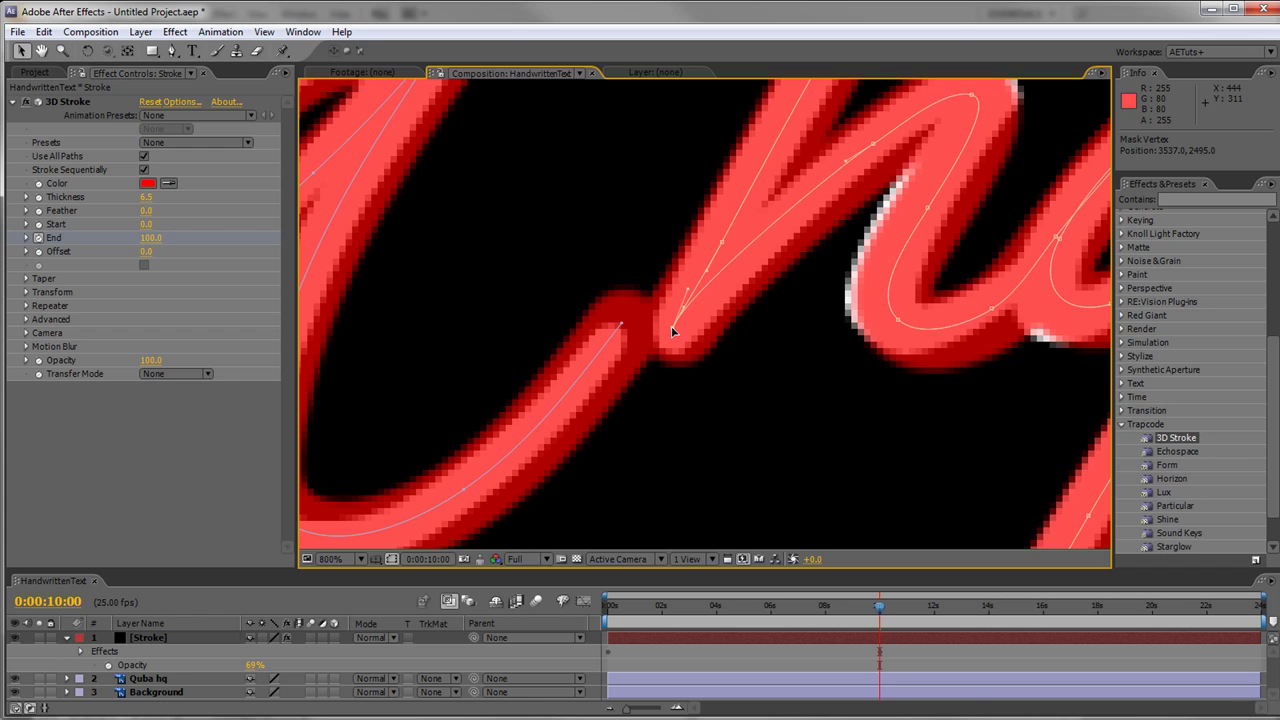
key("space")
left_click_drag(806, 337, 706, 391)
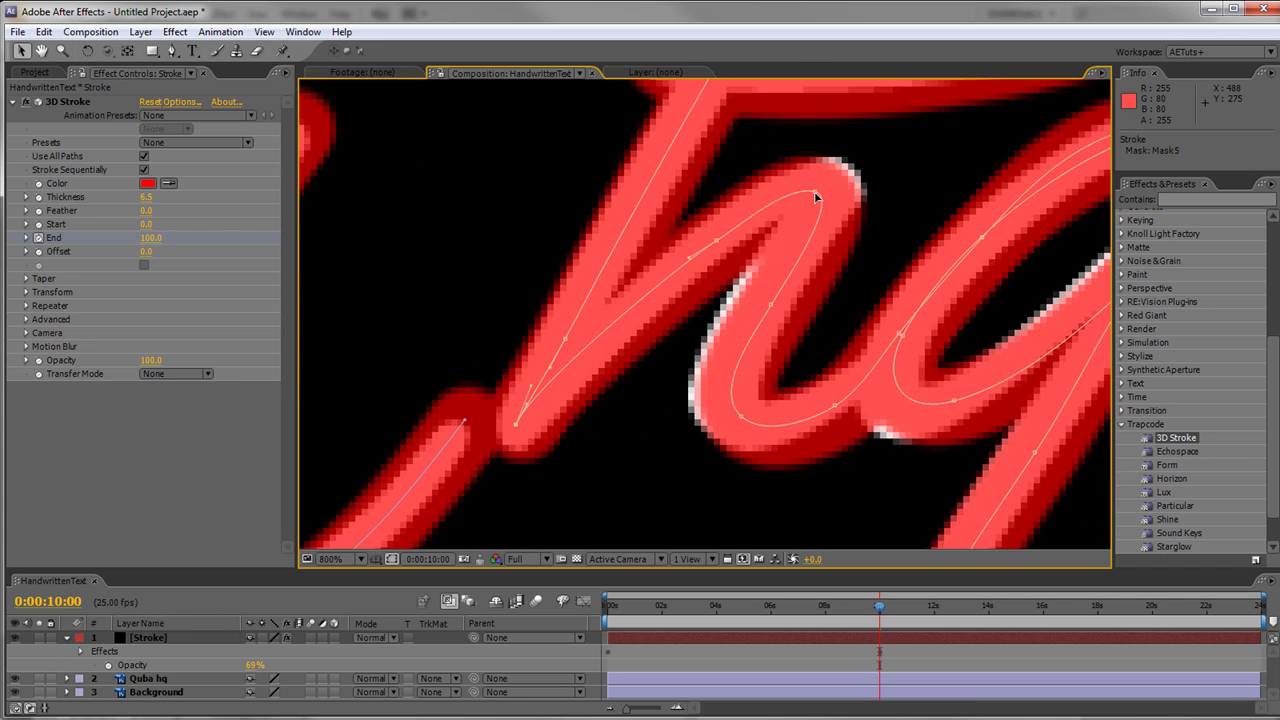
left_click_drag(816, 194, 827, 172)
left_click_drag(773, 310, 751, 306)
left_click(742, 418)
left_click_drag(742, 418, 726, 415)
Step: Adjust the mask points on the bowl and stem of the q in hq, and check the stroke's coverage along its tail
left_click_drag(834, 449, 728, 409)
left_click(842, 369)
left_click_drag(840, 372, 829, 371)
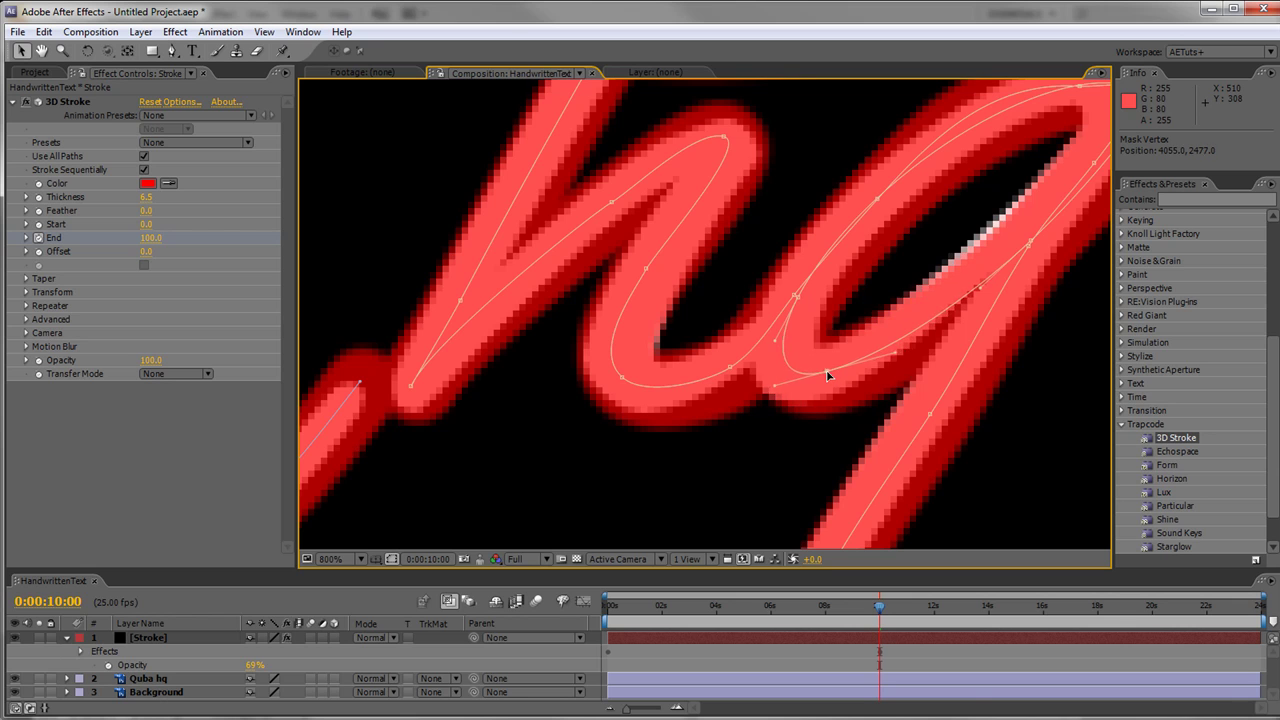
left_click_drag(843, 427, 649, 493)
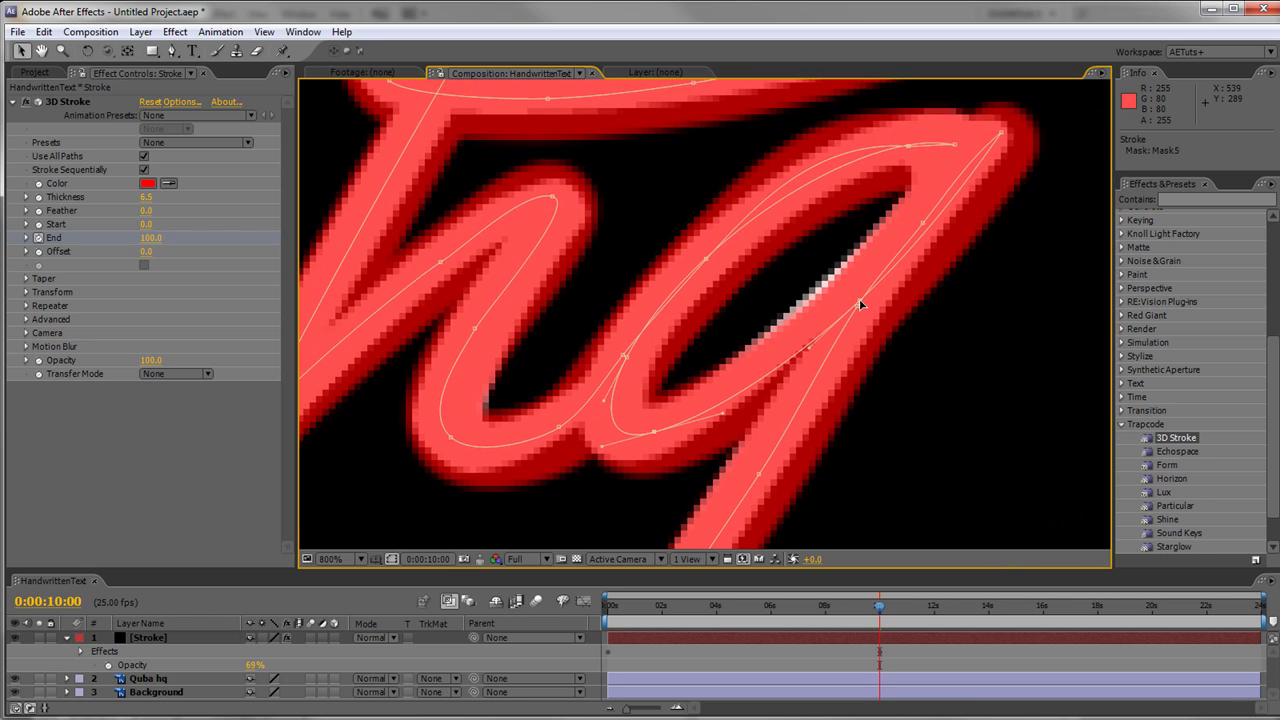
left_click_drag(858, 302, 847, 287)
key("space")
mouse_move(957, 282)
left_mouse_down()
mouse_move(900, 457)
mouse_move(754, 349)
mouse_move(823, 211)
mouse_move(634, 572)
left_mouse_up()
mouse_move(709, 486)
left_mouse_down()
mouse_move(786, 260)
mouse_move(820, 406)
left_mouse_up()
mouse_move(860, 257)
left_mouse_down()
mouse_move(779, 344)
mouse_move(789, 280)
mouse_move(809, 366)
left_mouse_up()
left_click(795, 335)
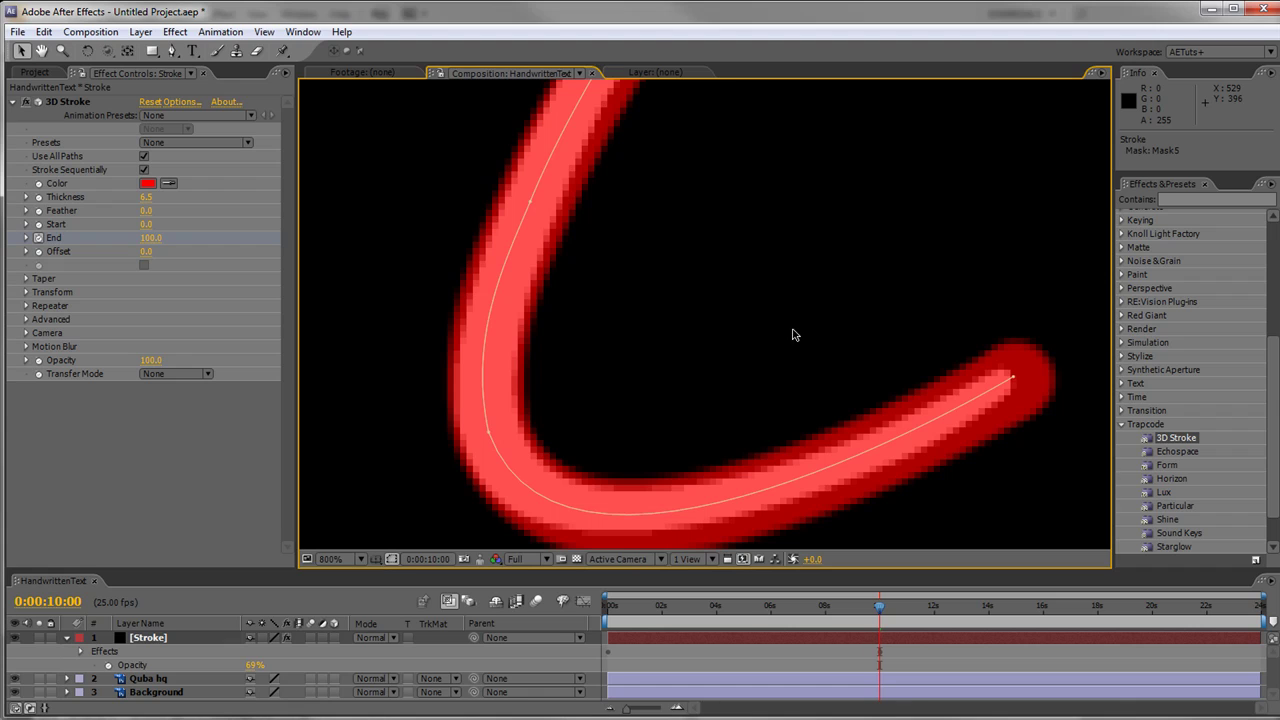
scroll(715, 307, "down", 1)
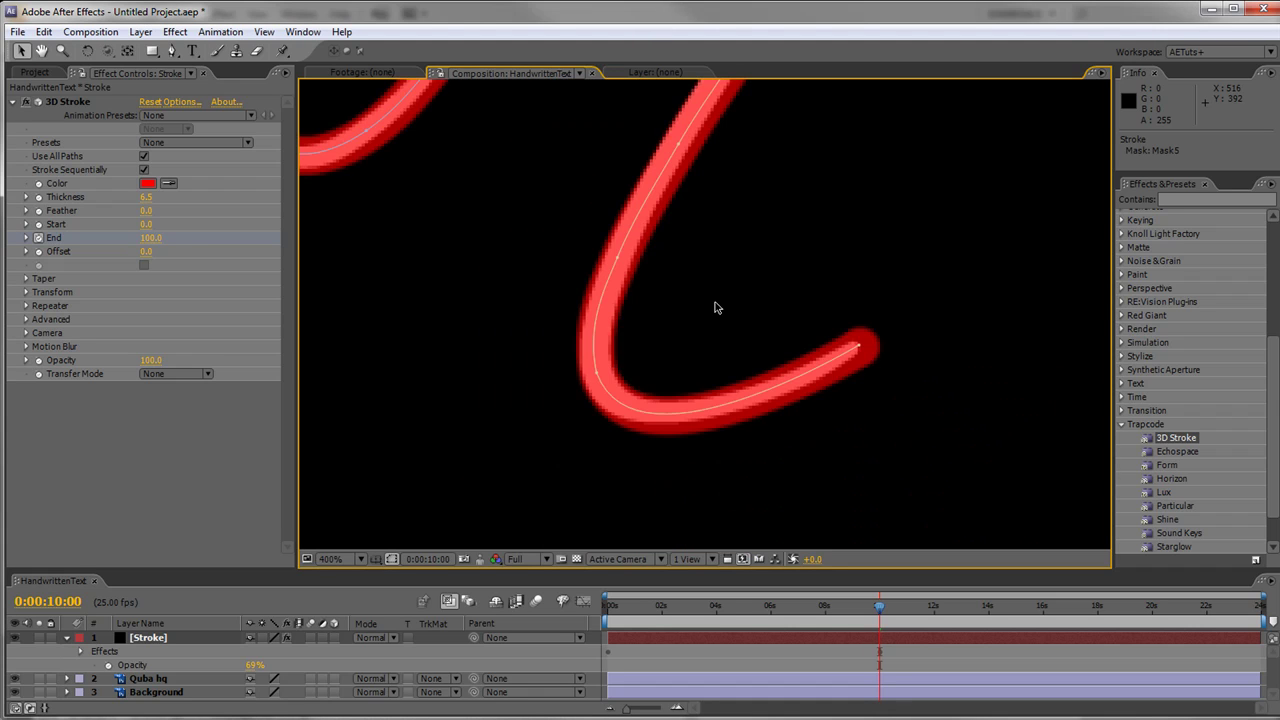
scroll(715, 307, "down", 1)
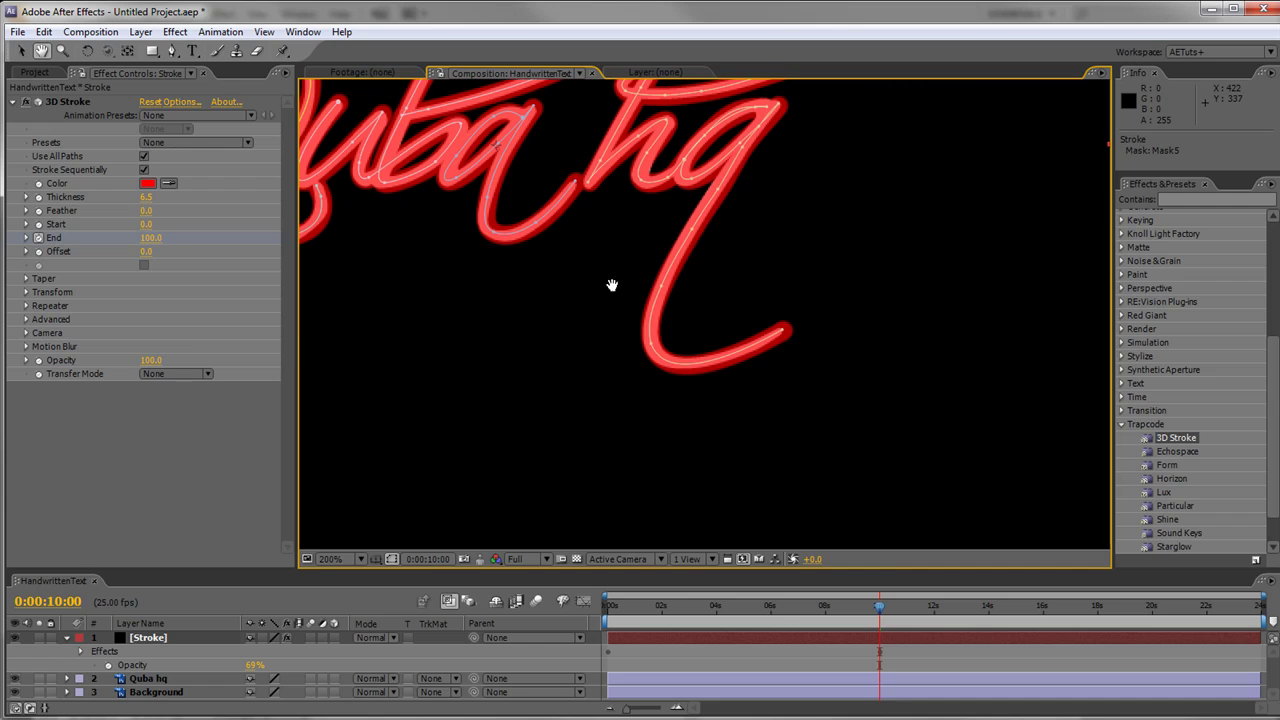
Step: Set the track matte of the Quba hq layer to Alpha Matte "[Stroke]"
scroll(757, 394, "down", 2)
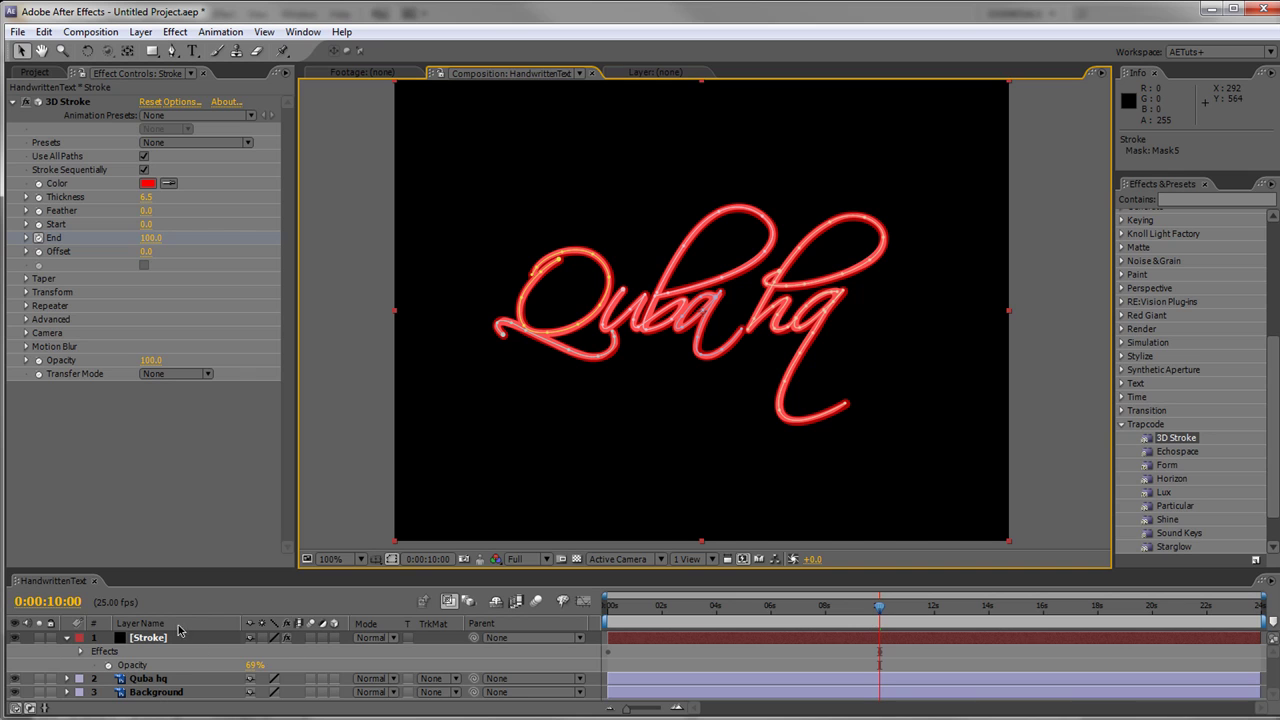
mouse_move(740, 607)
left_mouse_down()
mouse_move(610, 607)
mouse_move(814, 617)
left_mouse_up()
left_click(157, 680)
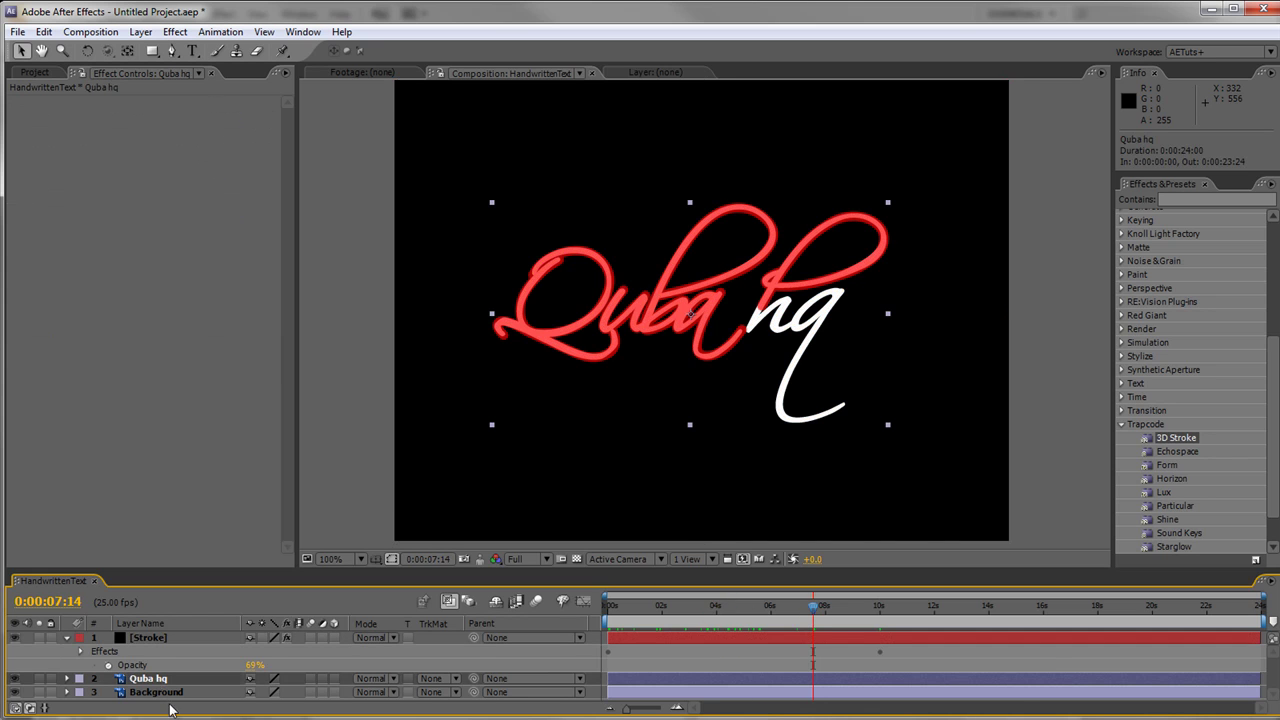
left_click(444, 682)
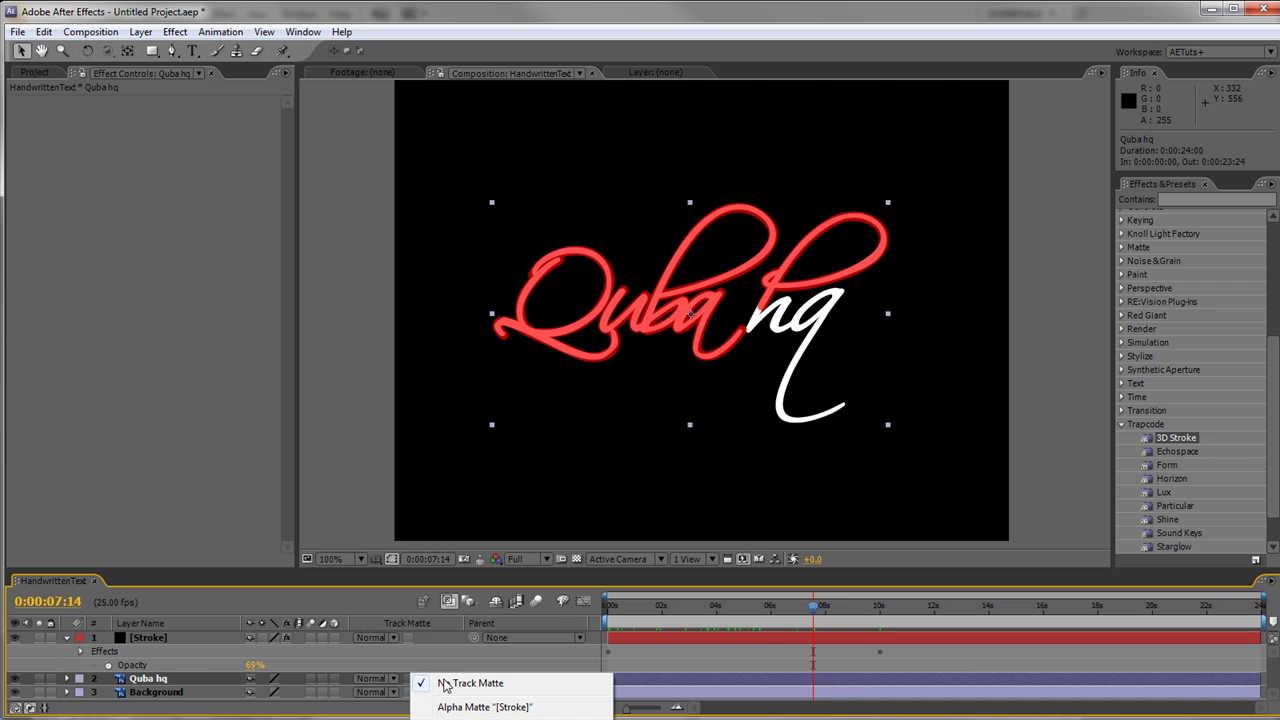
left_click(512, 707)
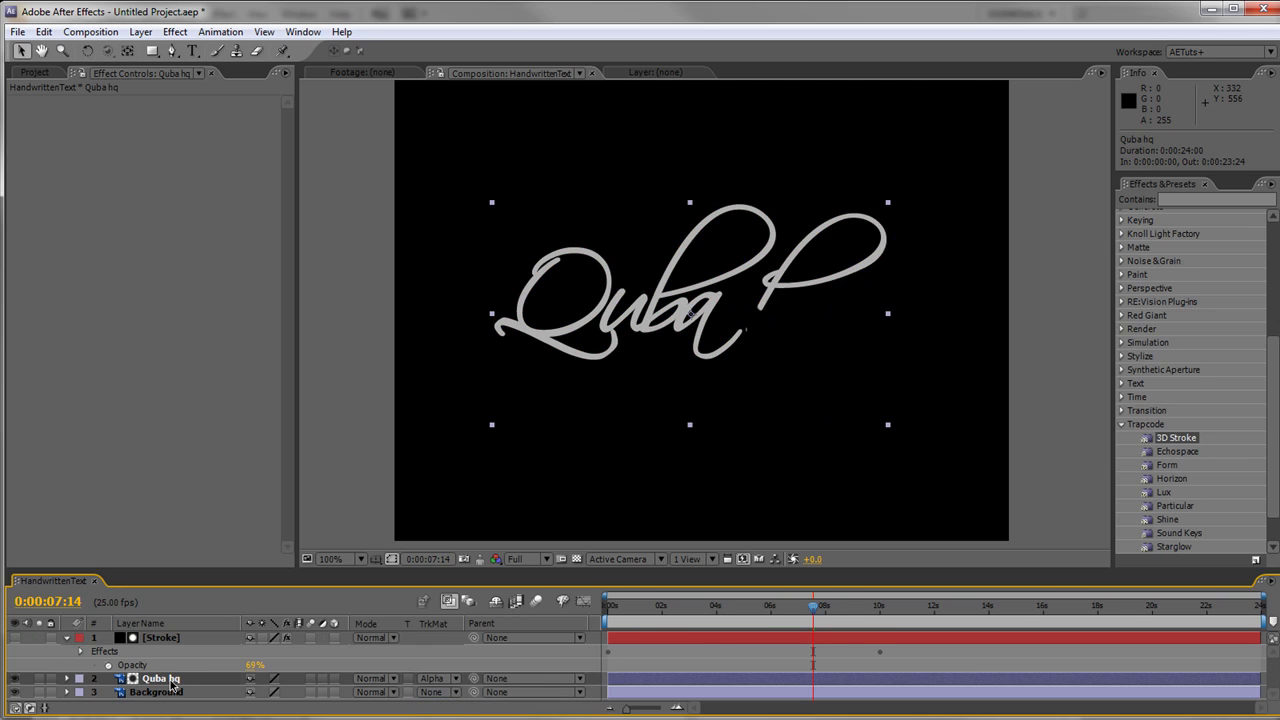
Step: Set the Stroke layer's opacity to 100% and preview the first 10 seconds of the text reveal
key("t")
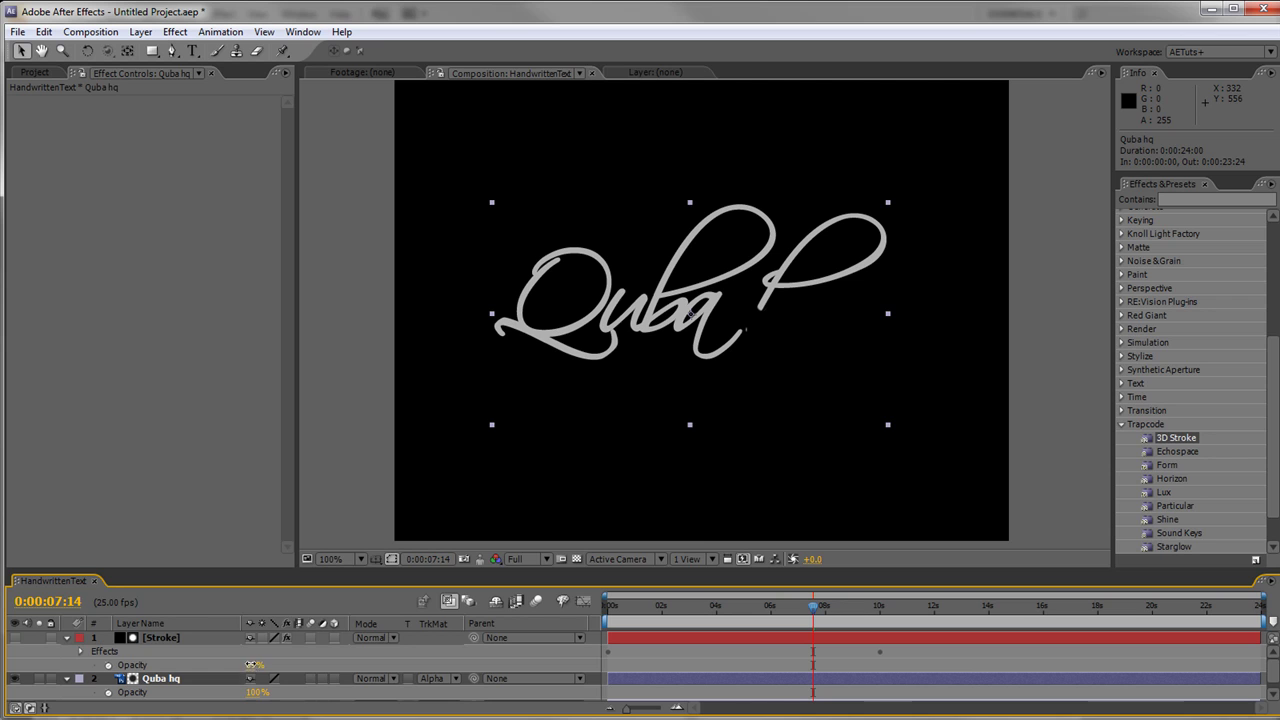
left_click_drag(252, 664, 283, 664)
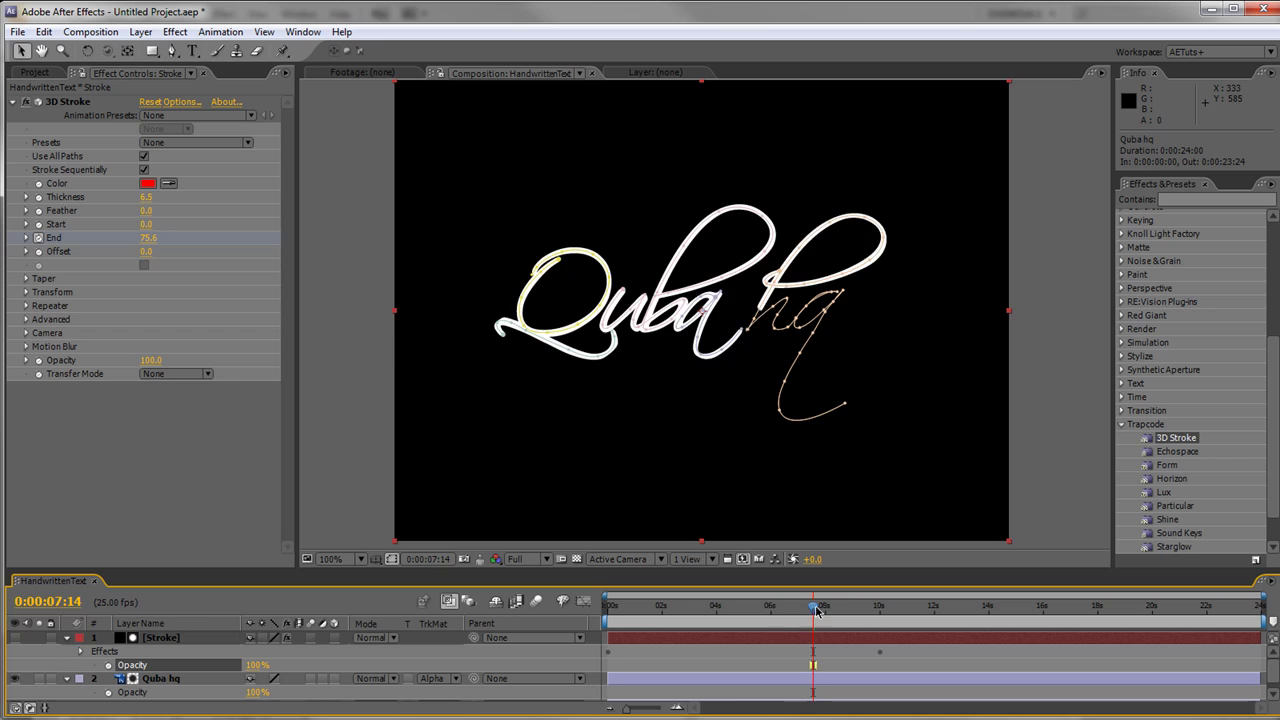
mouse_move(808, 617)
left_mouse_down()
mouse_move(585, 612)
mouse_move(879, 612)
left_mouse_up()
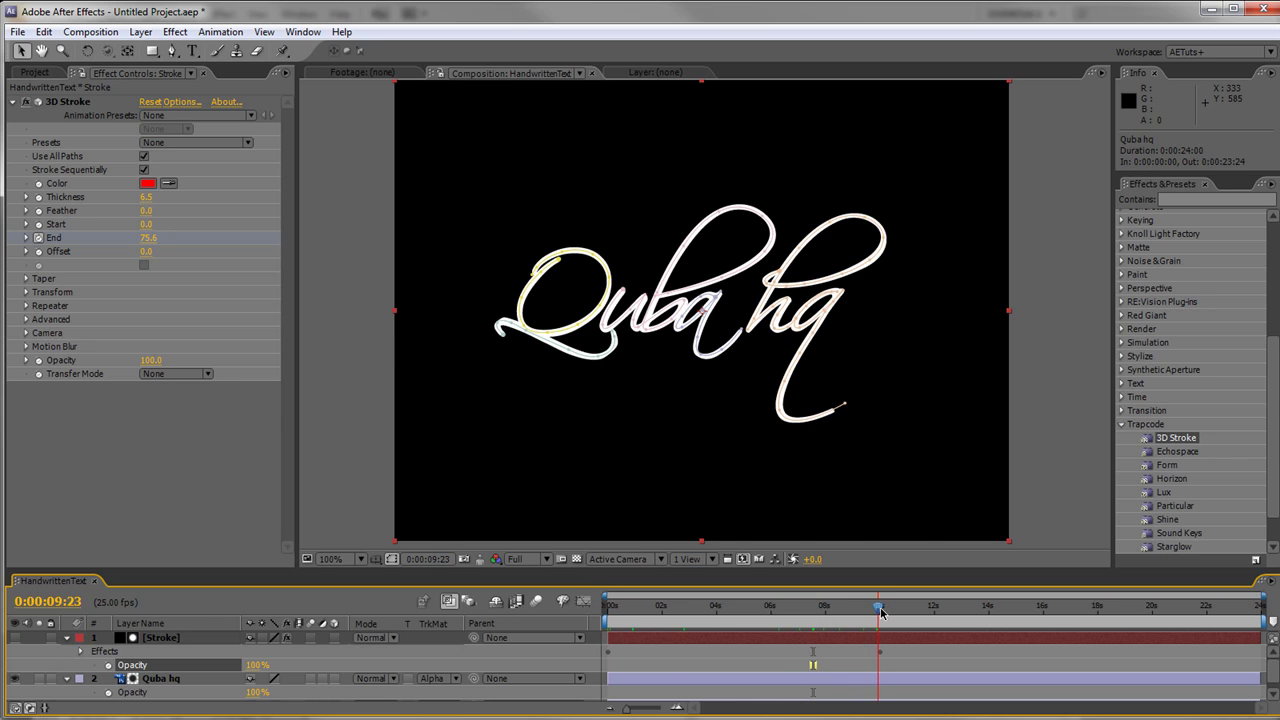
key("KP_0")
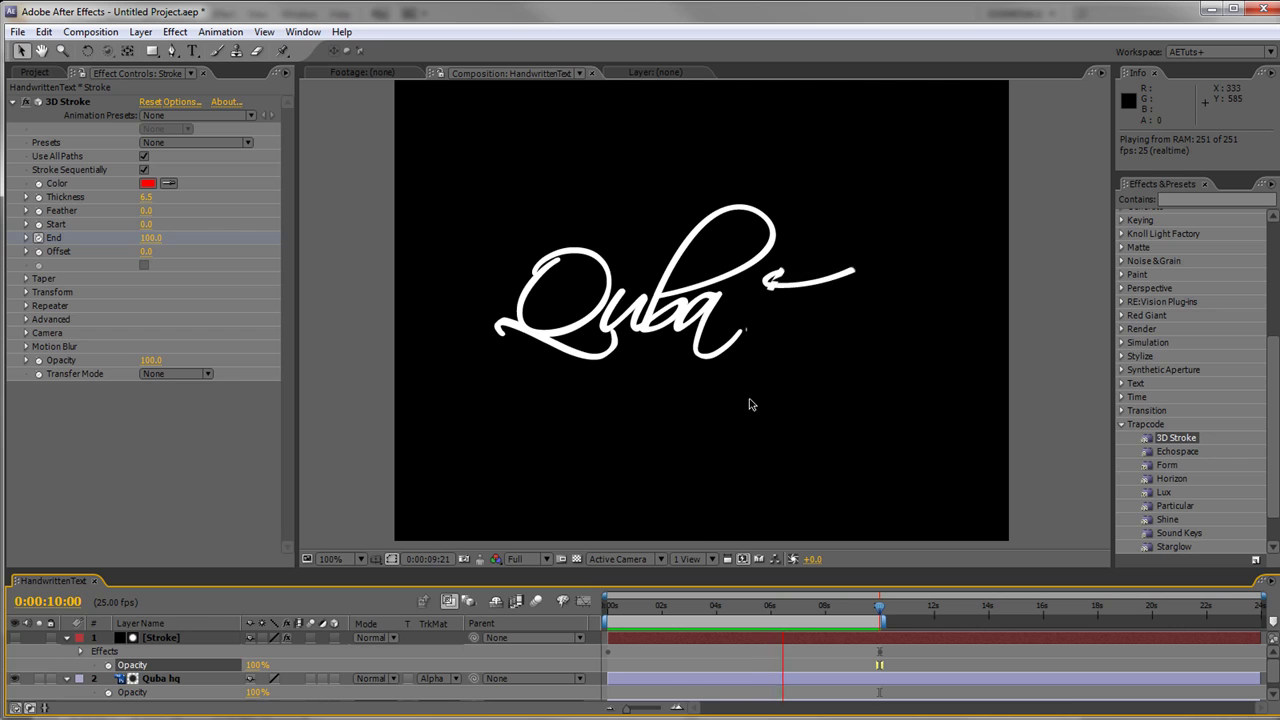
key("space")
Step: Move the 3D Stroke's final End keyframe to 0:00:03:24, end the work area there and preview the faster reveal
mouse_move(825, 607)
left_mouse_down()
mouse_move(604, 607)
mouse_move(716, 613)
left_mouse_up()
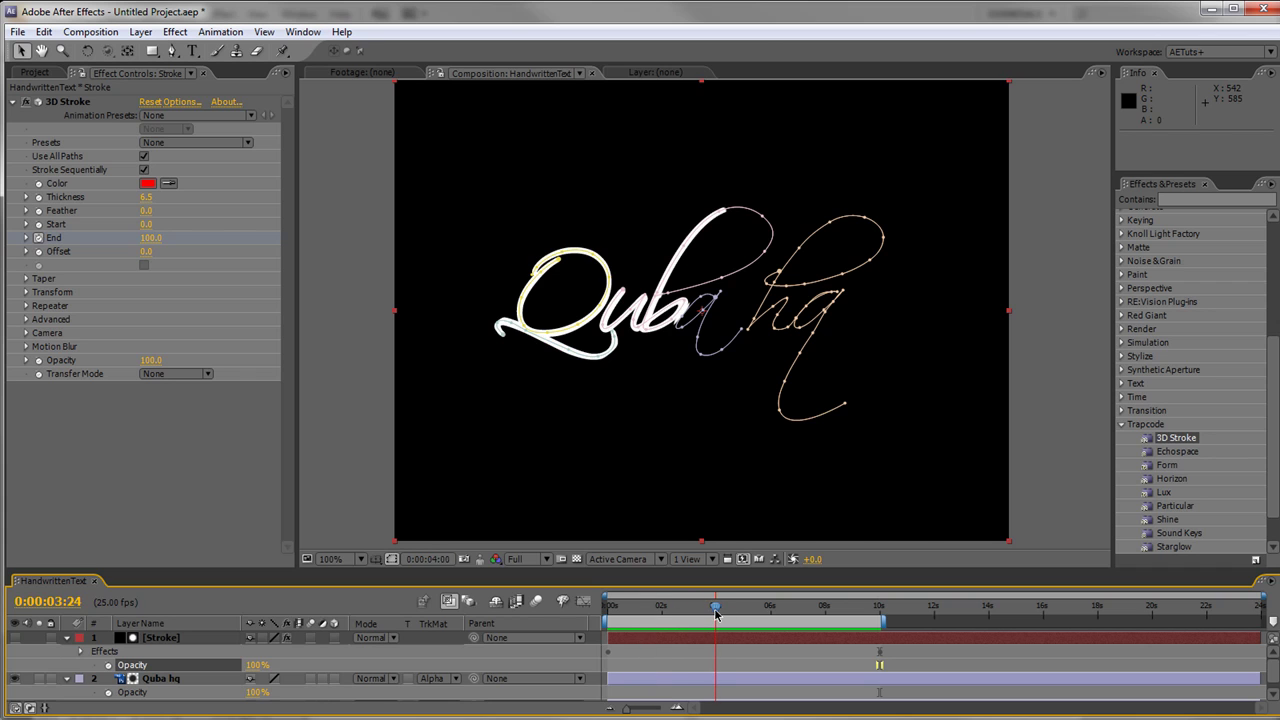
left_click(166, 639)
key("u")
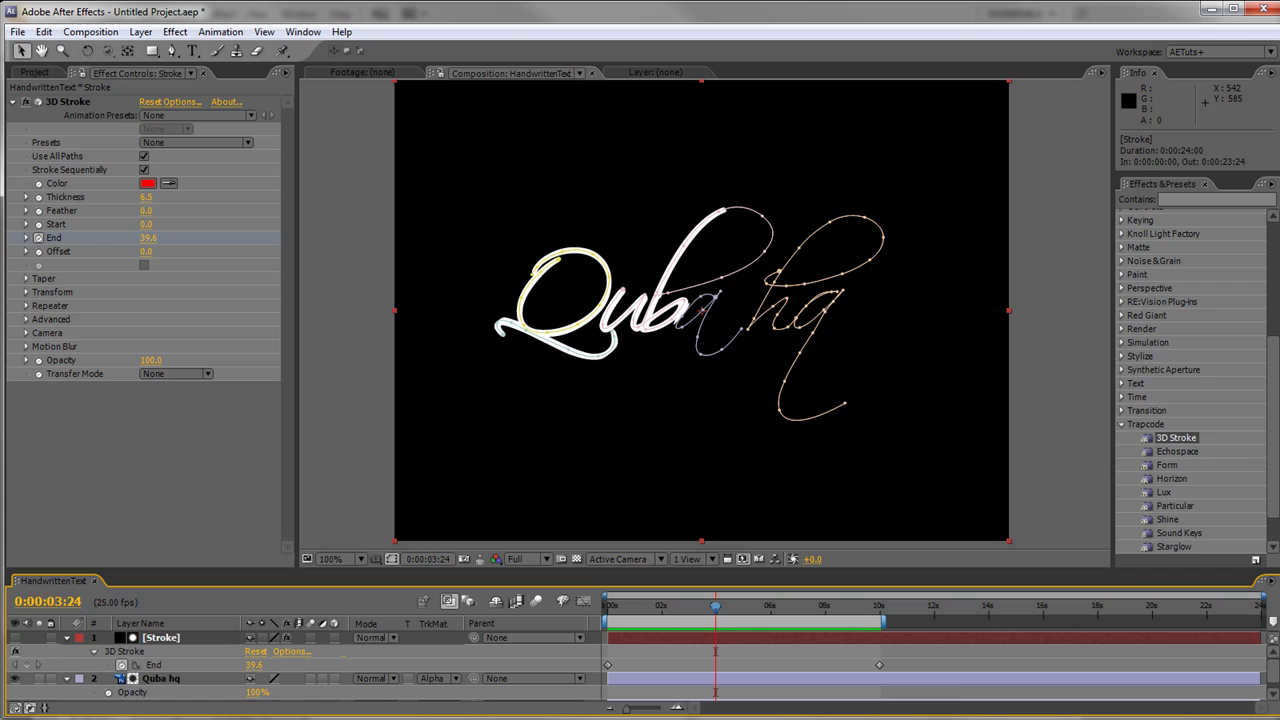
left_click_drag(881, 670, 703, 672)
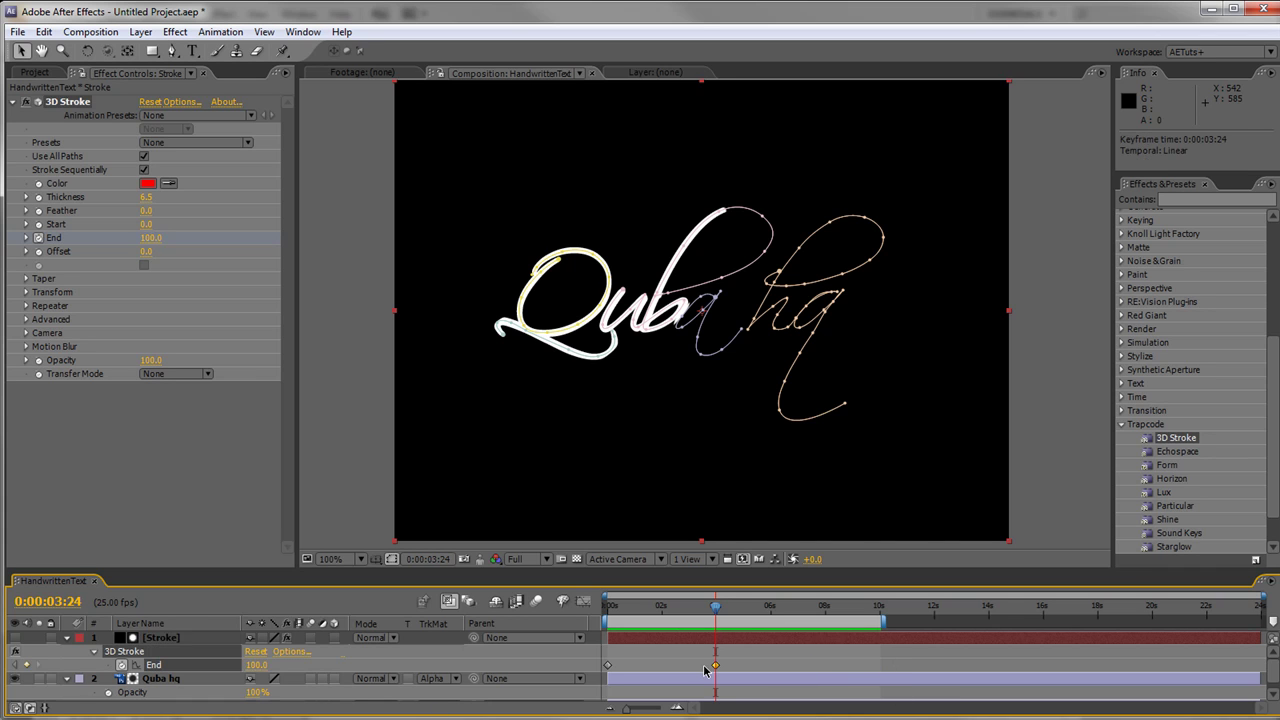
key("KP_0")
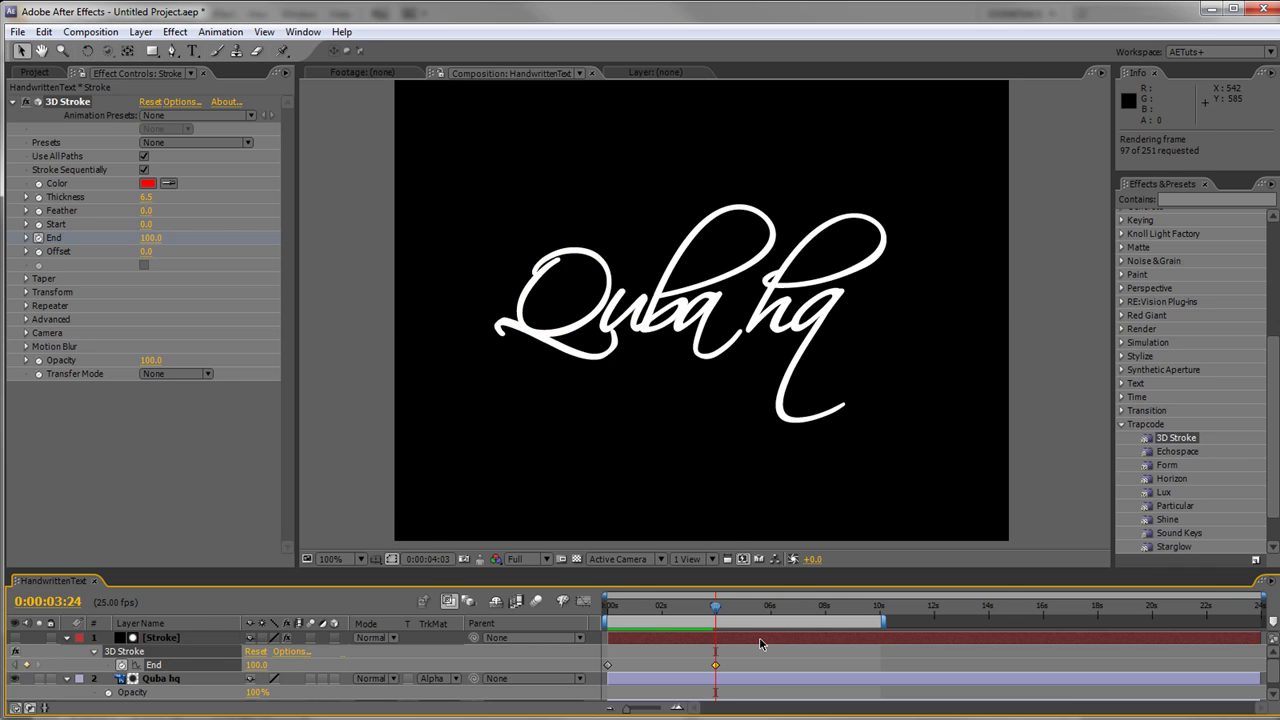
key("space")
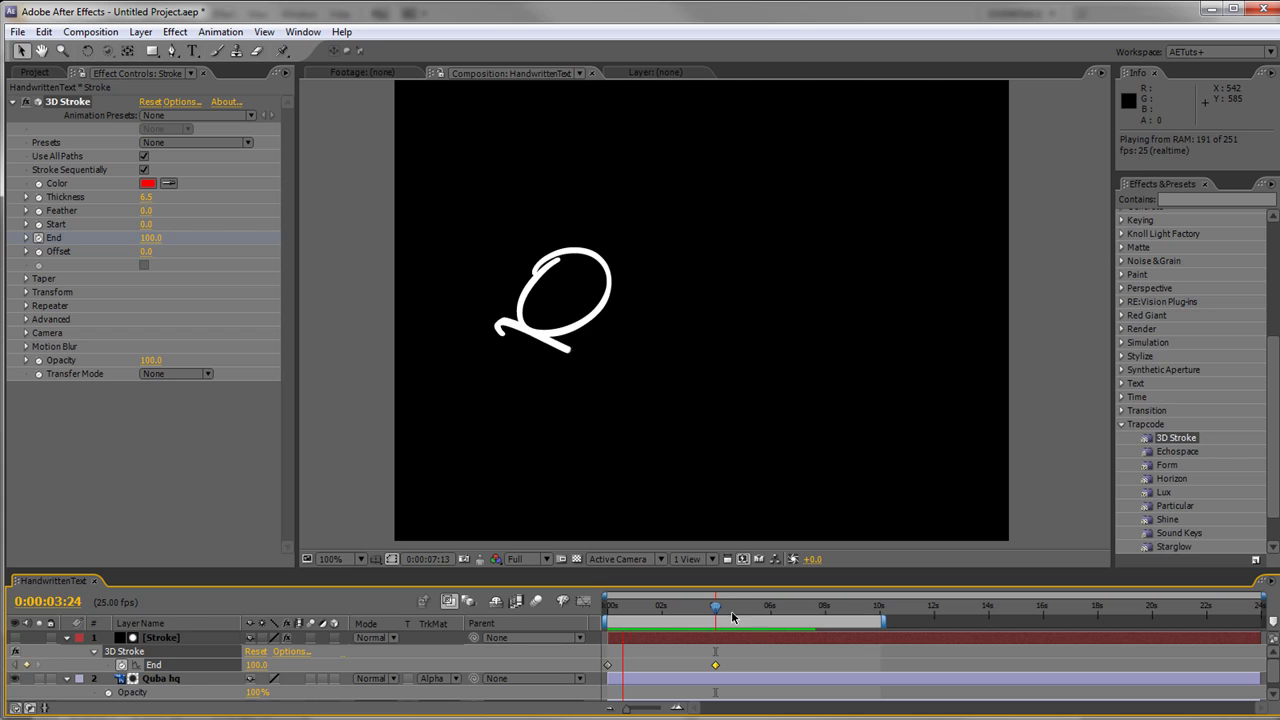
key("space")
key("KP_0")
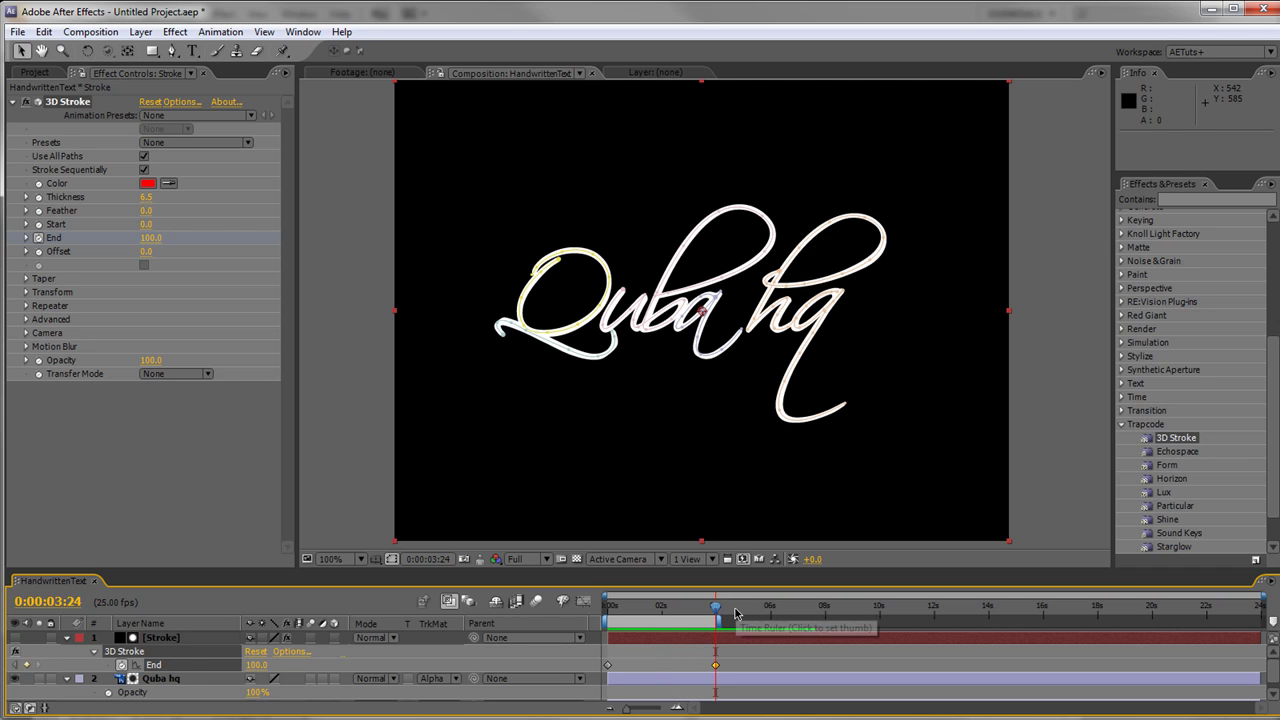
Step: Scrub through the reveal and examine the b and the gap after the a for stray bits of lettering
left_click_drag(714, 608, 655, 608)
left_click(643, 461)
left_click(671, 380)
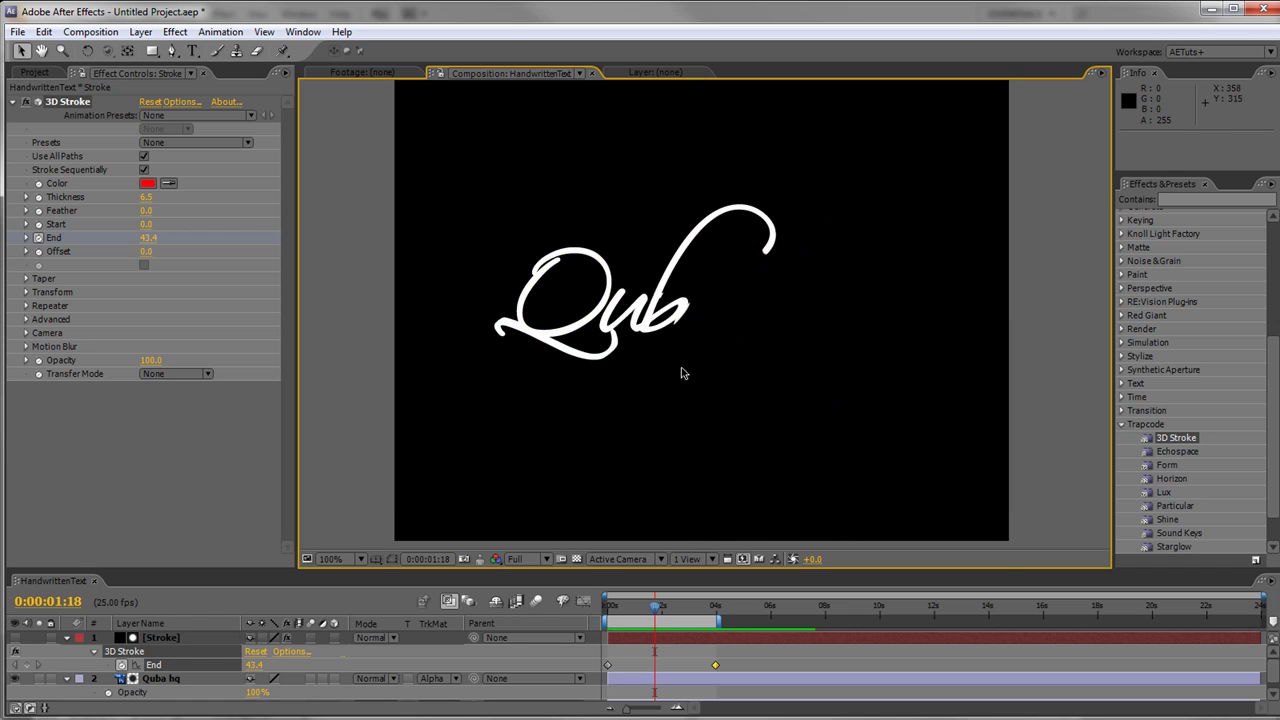
mouse_move(655, 610)
left_mouse_down()
mouse_move(694, 604)
mouse_move(684, 610)
left_mouse_up()
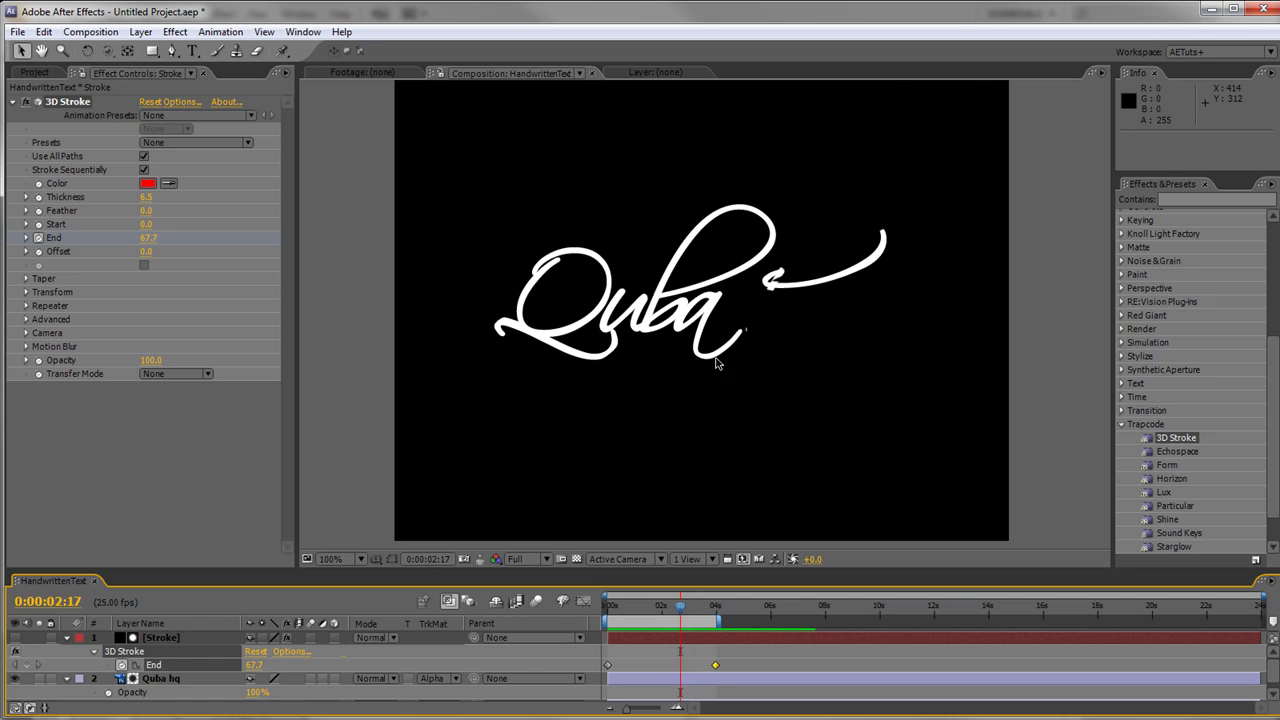
left_click(682, 388)
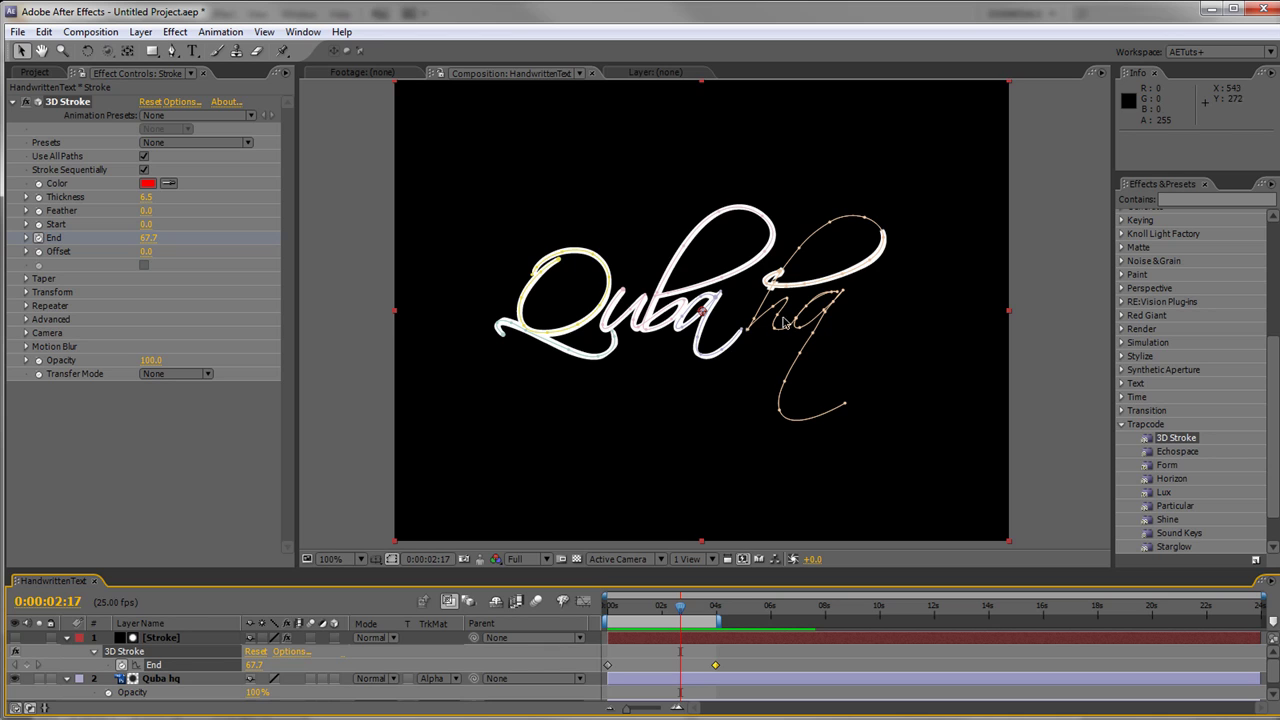
key("period")
key("period")
key("period")
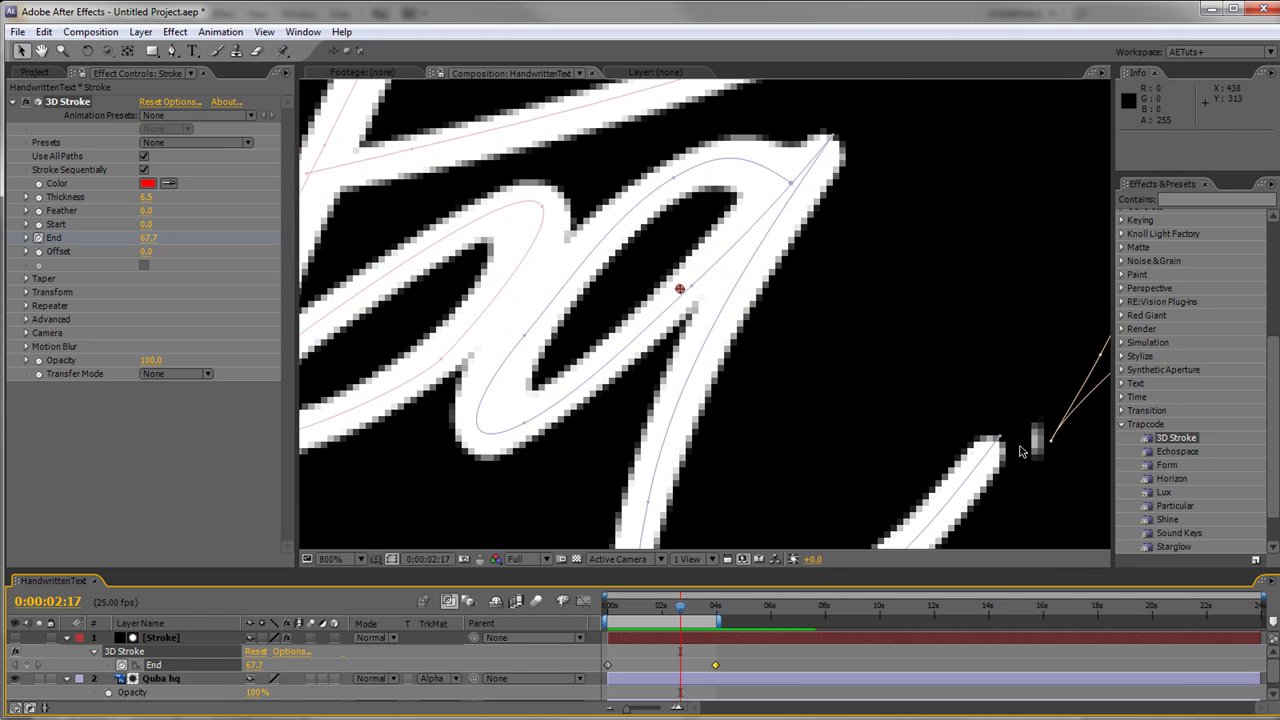
mouse_move(1033, 476)
left_mouse_down()
mouse_move(948, 402)
mouse_move(877, 394)
mouse_move(825, 368)
left_mouse_up()
Step: Move the mask point at the upper end of the b's bowl inward and check the reveal up to 0:00:02:09
mouse_move(591, 277)
left_mouse_down()
mouse_move(791, 449)
mouse_move(989, 354)
mouse_move(970, 300)
left_mouse_up()
left_click_drag(680, 606, 655, 610)
left_click(700, 343)
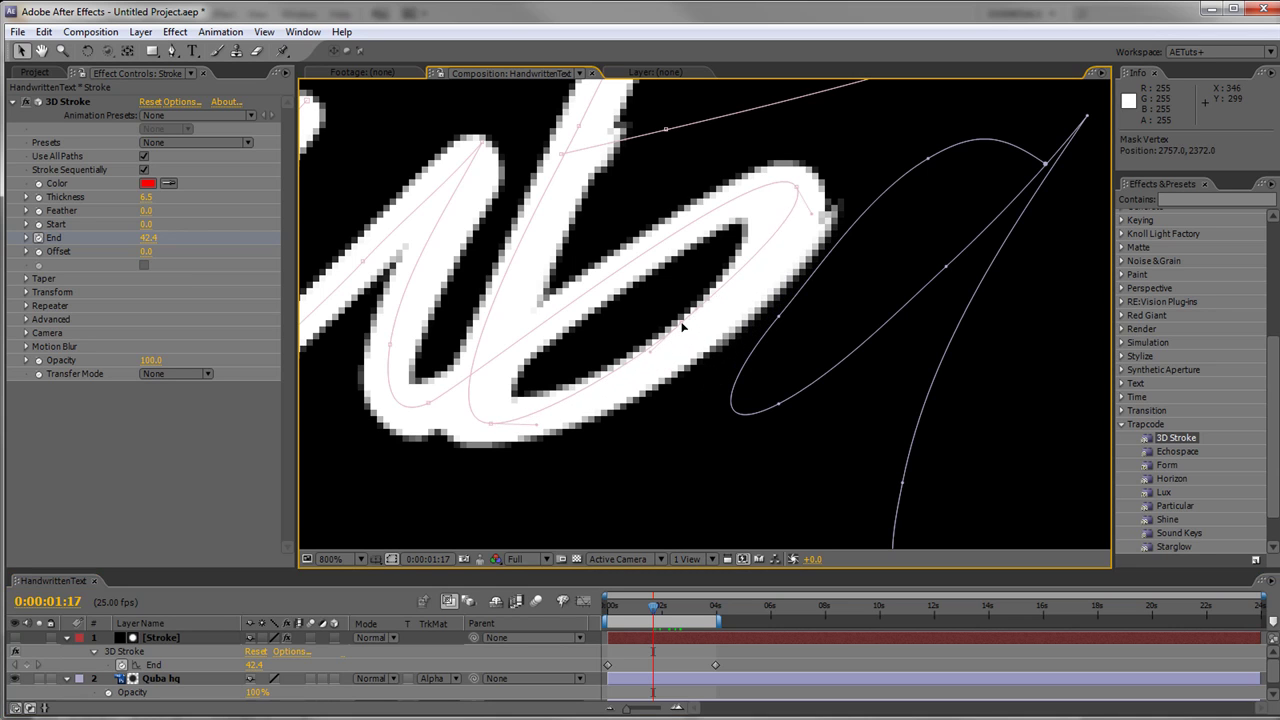
left_click(785, 188)
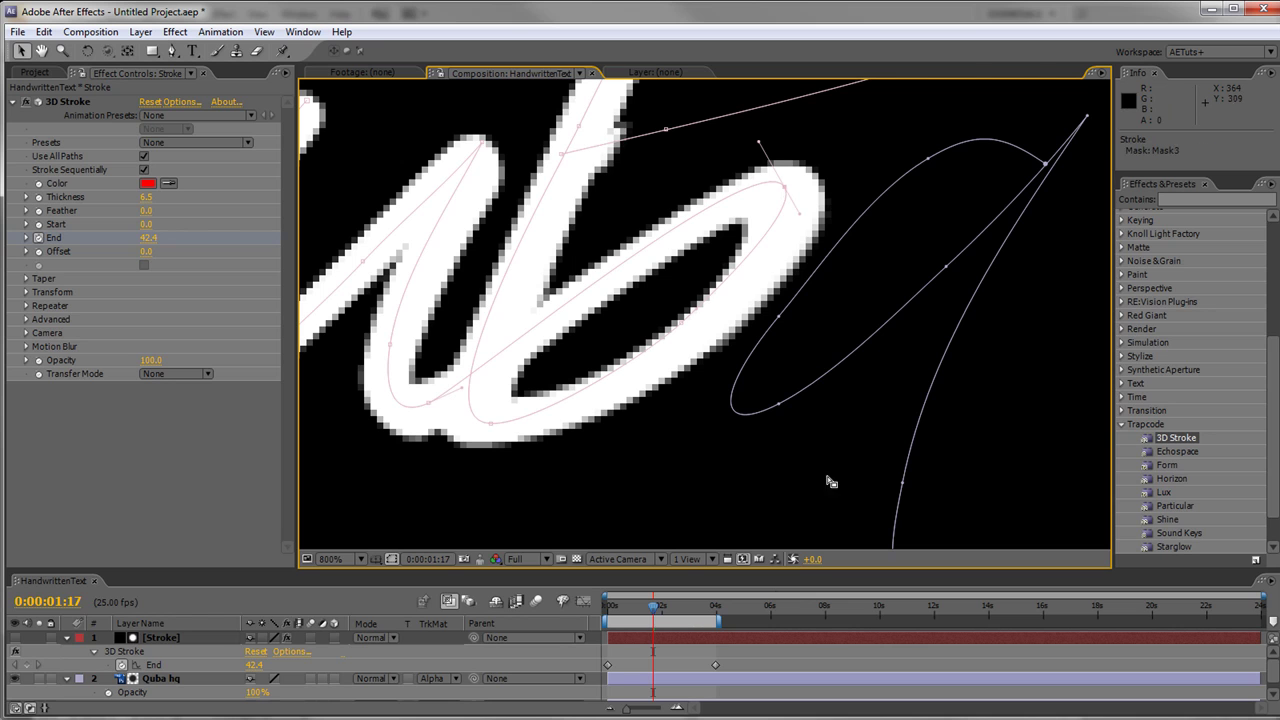
left_click_drag(659, 613, 673, 613)
scroll(566, 451, "down", 1)
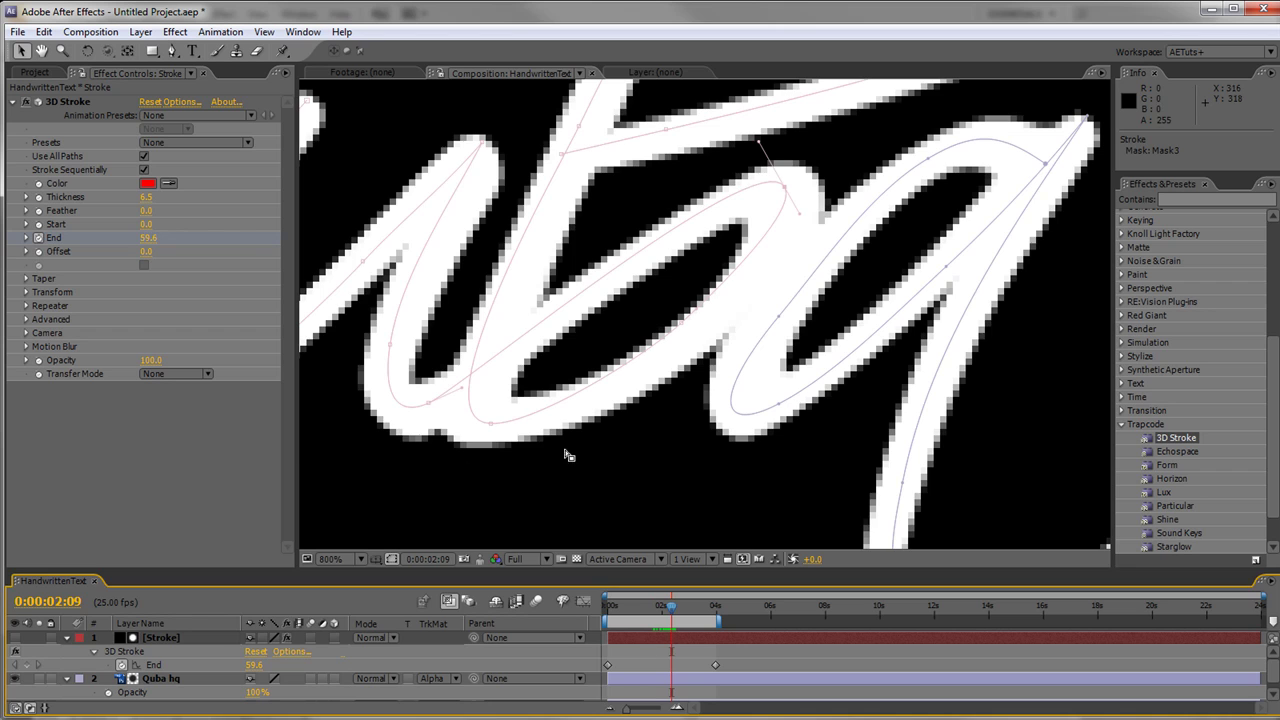
scroll(603, 435, "down", 2)
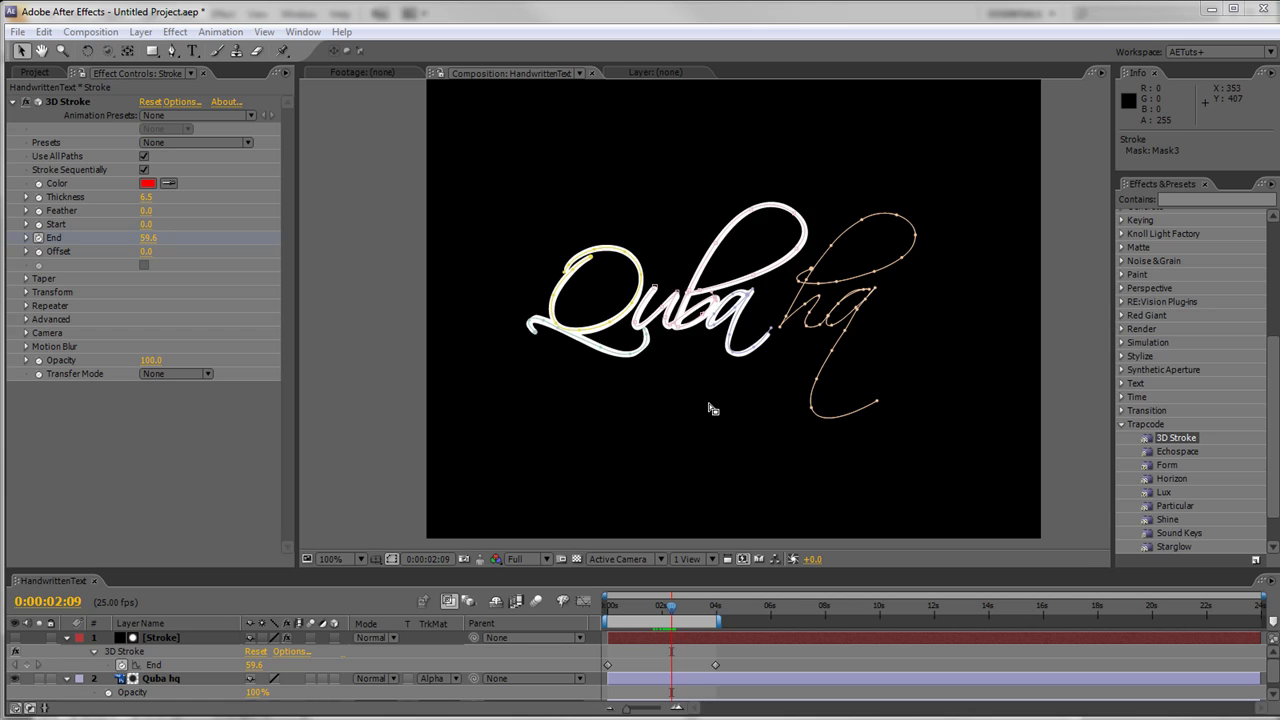
Step: Switch to Adobe Bridge and play the finished reference video qubaHQ_TextReveal.avi
key("space")
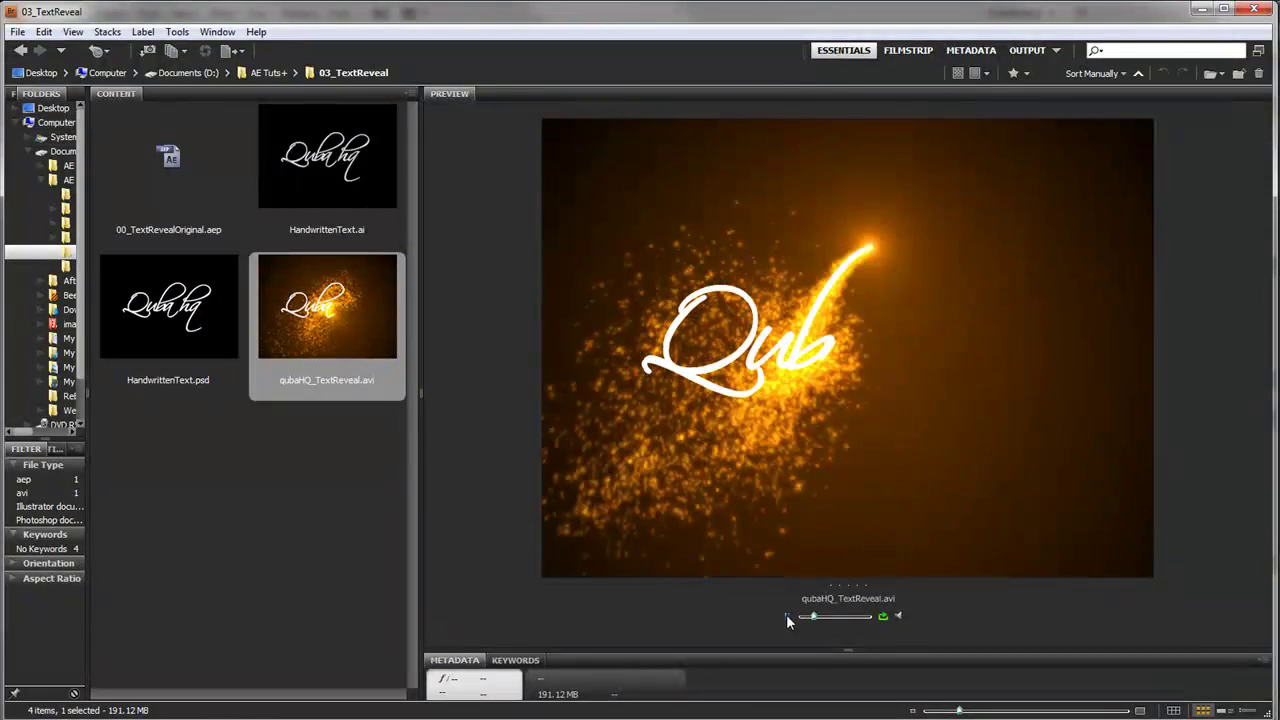
left_click(786, 614)
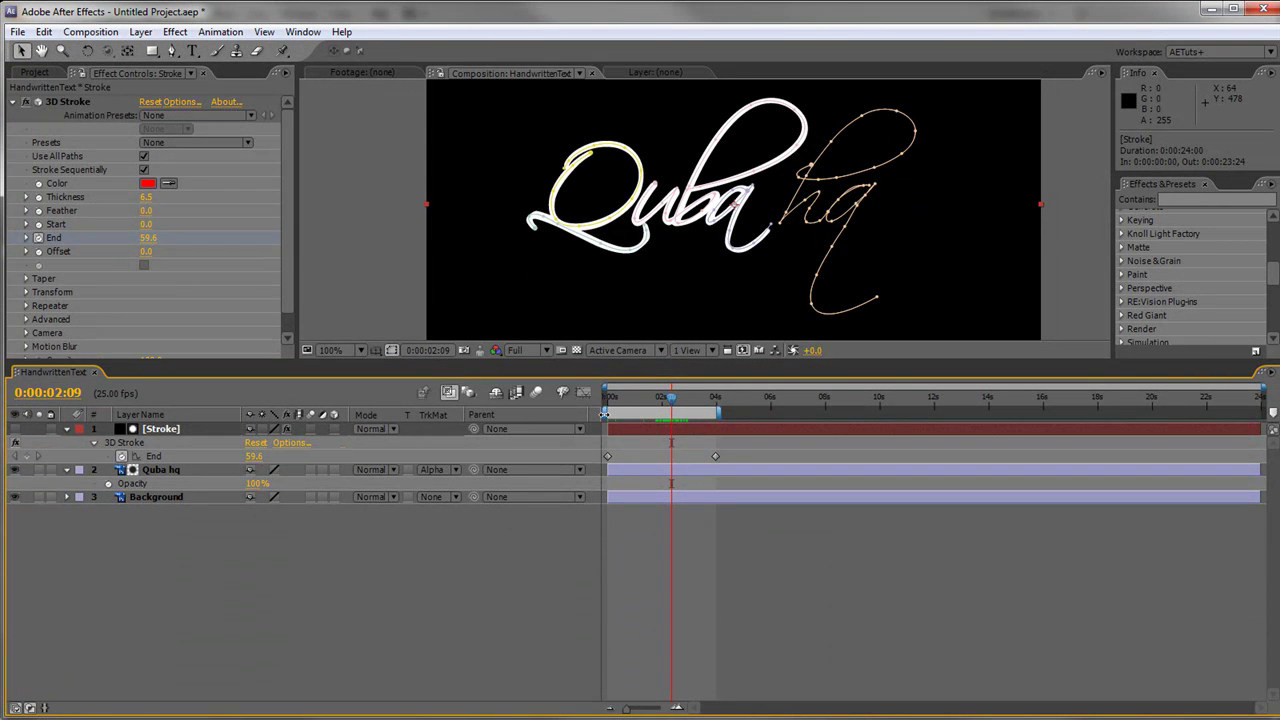
Step: Return to the start of the composition, add a null object and show its Position property
left_click_drag(655, 405, 568, 405)
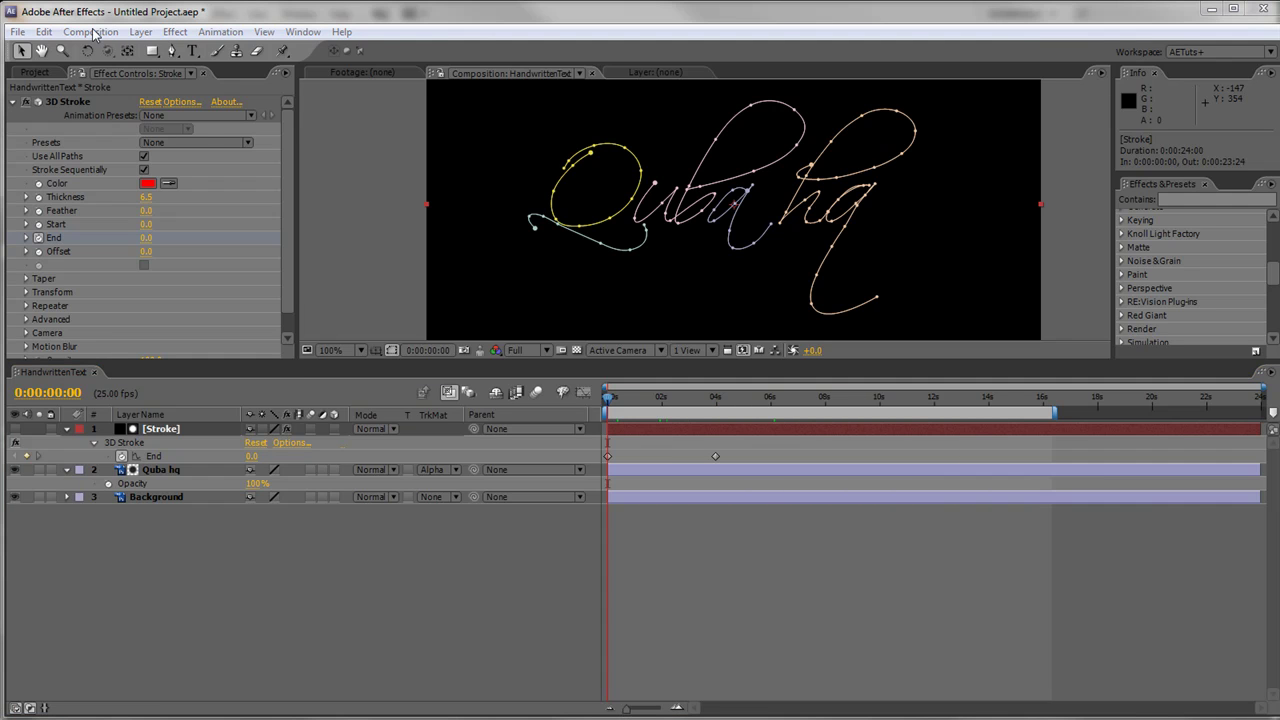
left_click(91, 32)
mouse_move(140, 32)
mouse_move(136, 54)
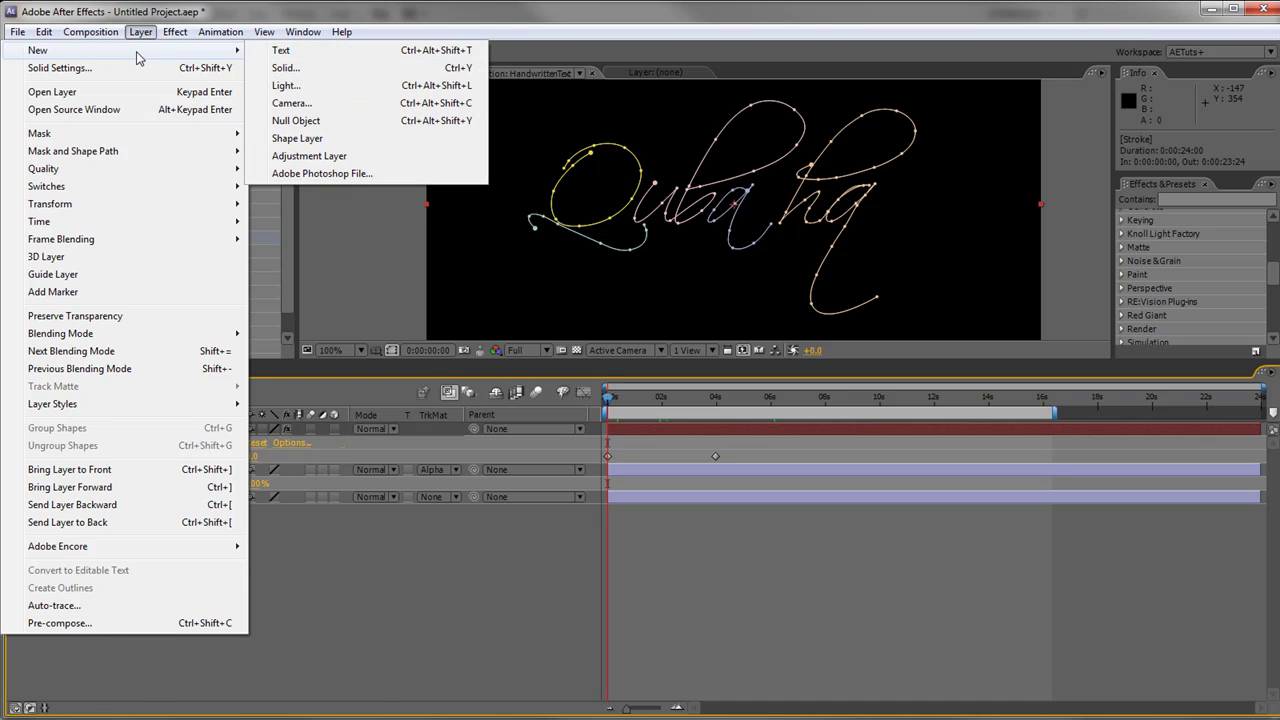
left_click(296, 120)
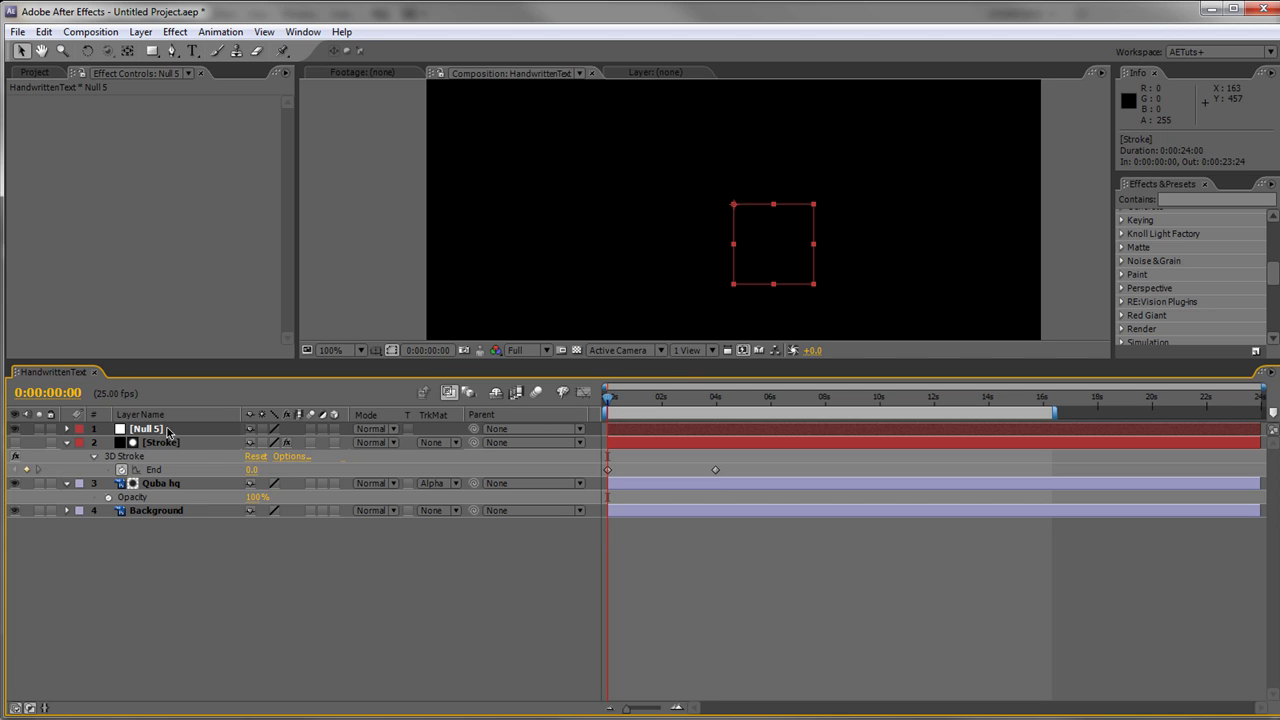
key("p")
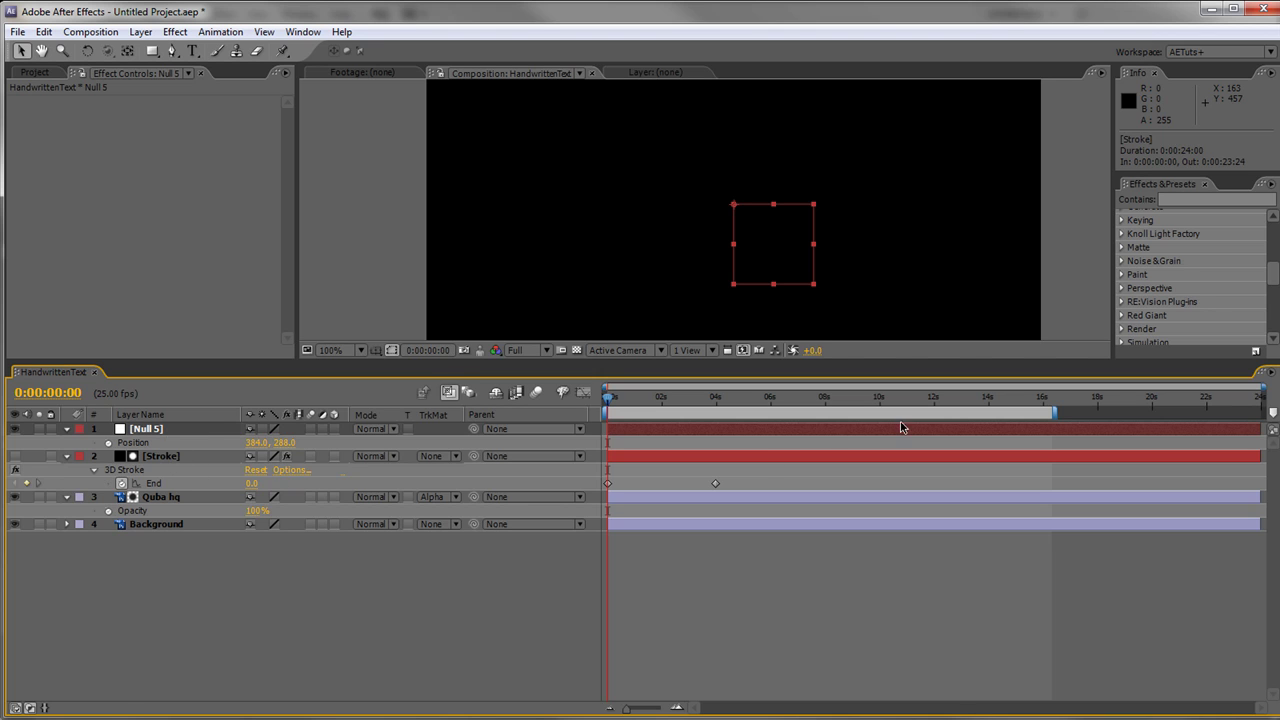
Step: End the work area at 0:00:10:00 and move the 3D Stroke's final End keyframe to the same time
left_click(880, 399)
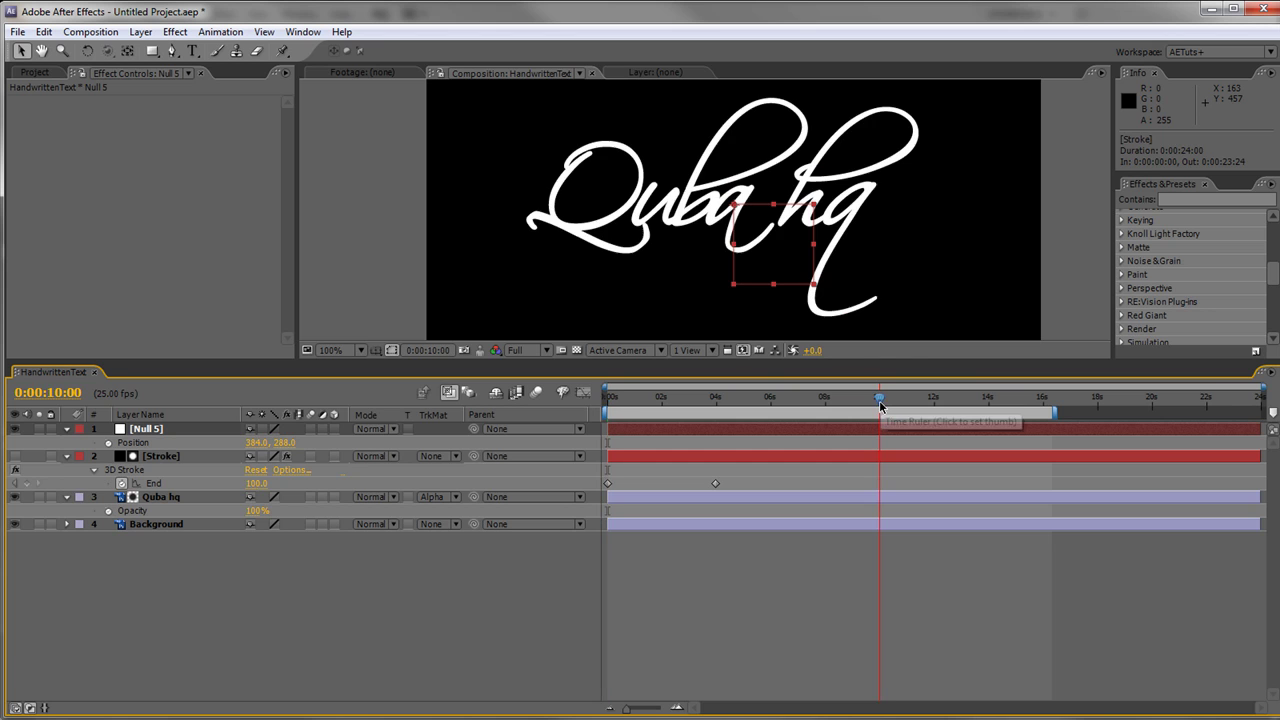
key("n")
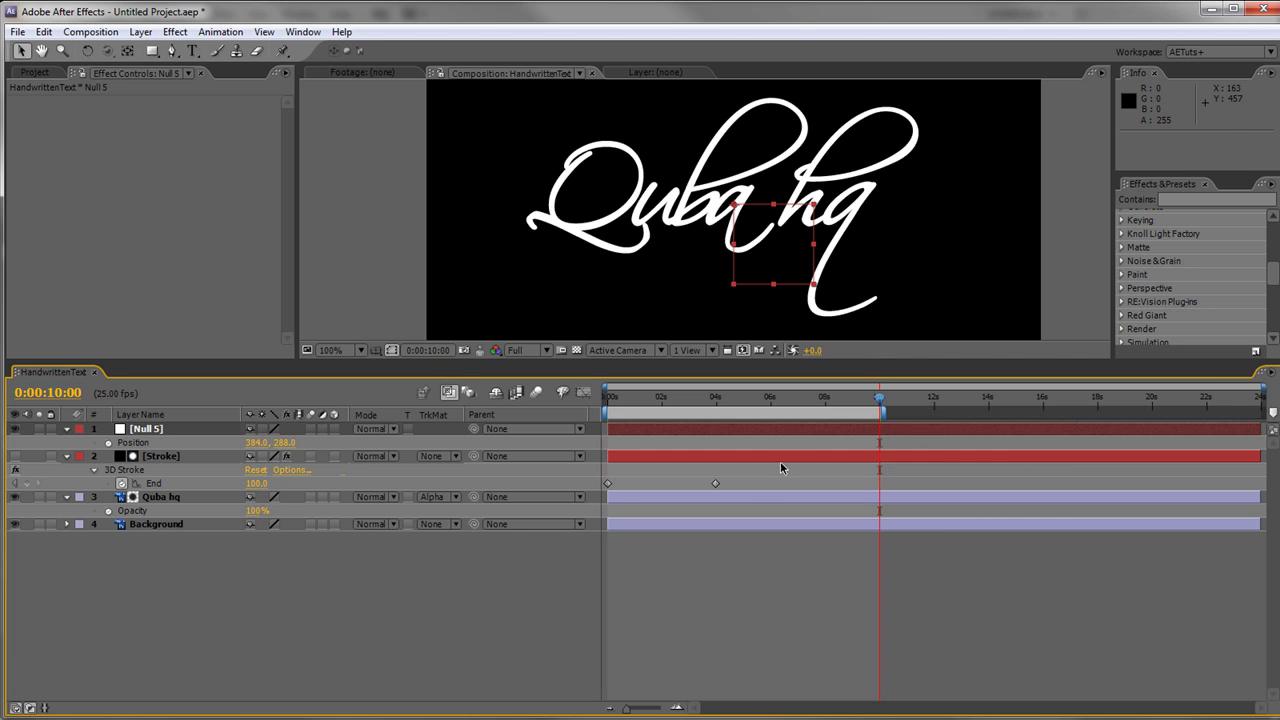
left_click(716, 484)
left_click(880, 484)
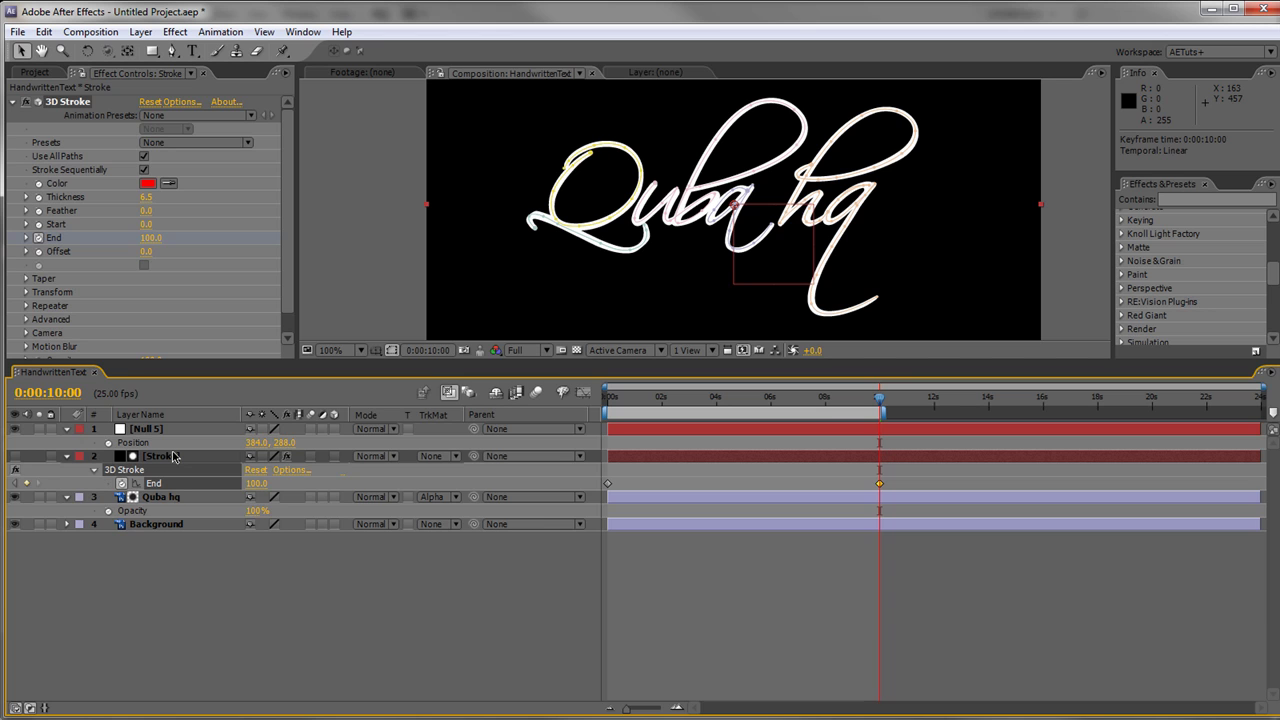
Step: Show the Stroke layer's mask paths and set a Mask Path keyframe at 0:00:00:00 for each of Mask 1 to Mask 5
key("m")
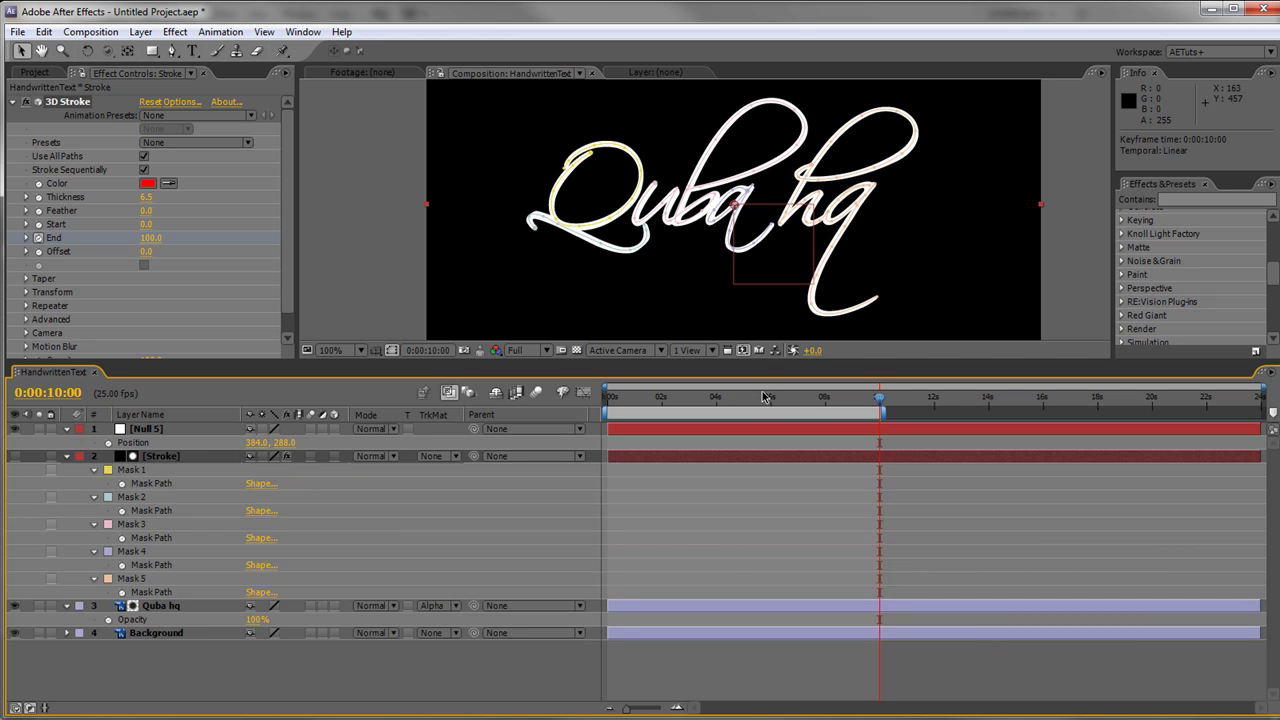
left_click_drag(770, 396, 478, 400)
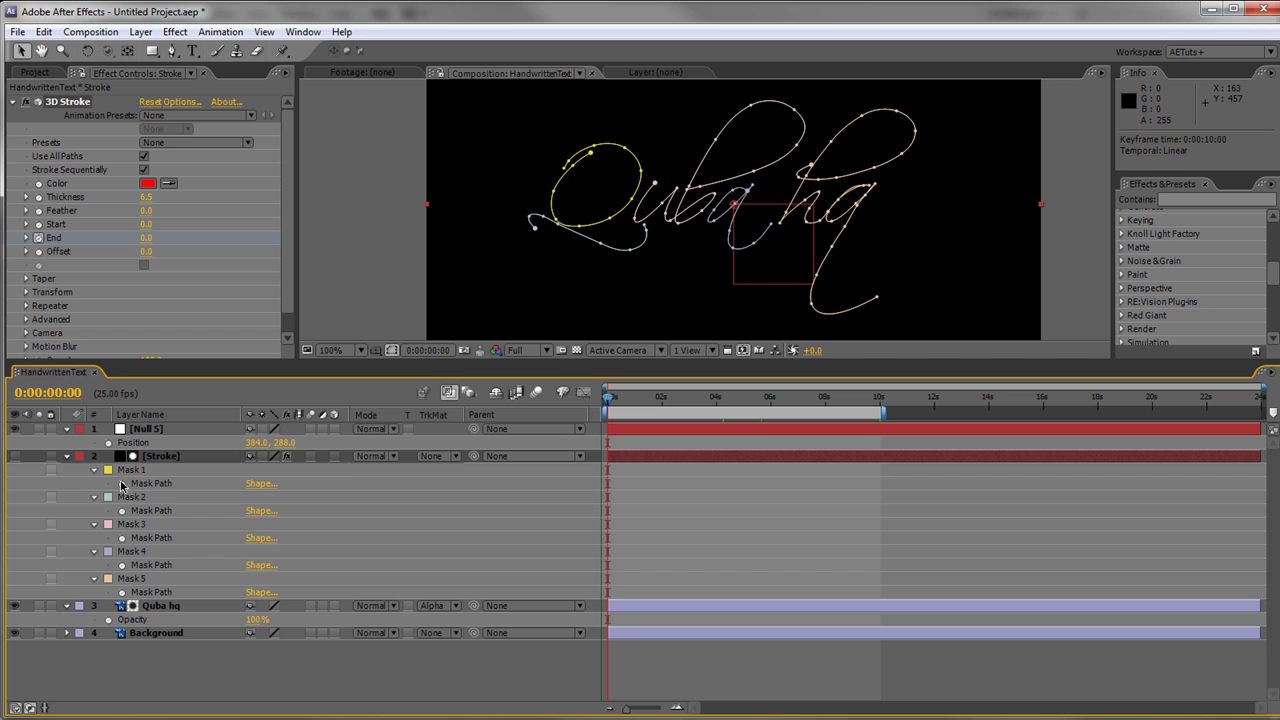
left_click(122, 483)
left_click(122, 510)
left_click(122, 537)
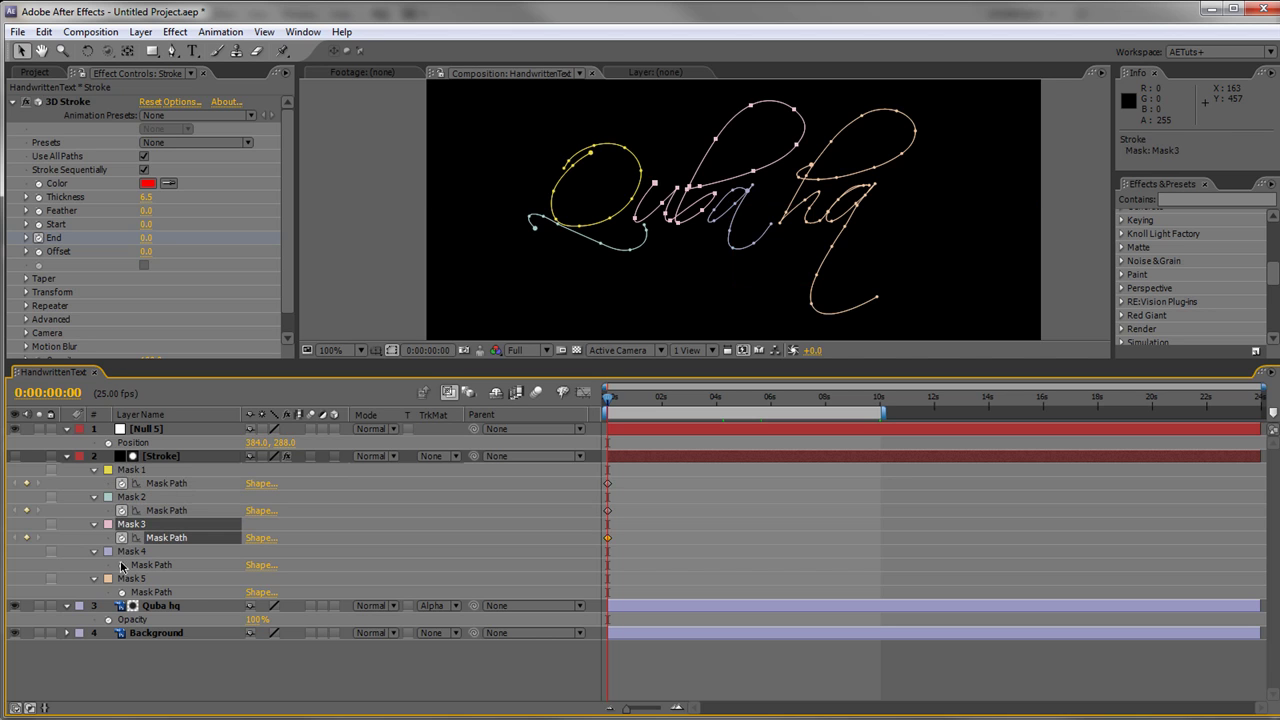
left_click(122, 565)
left_click(122, 592)
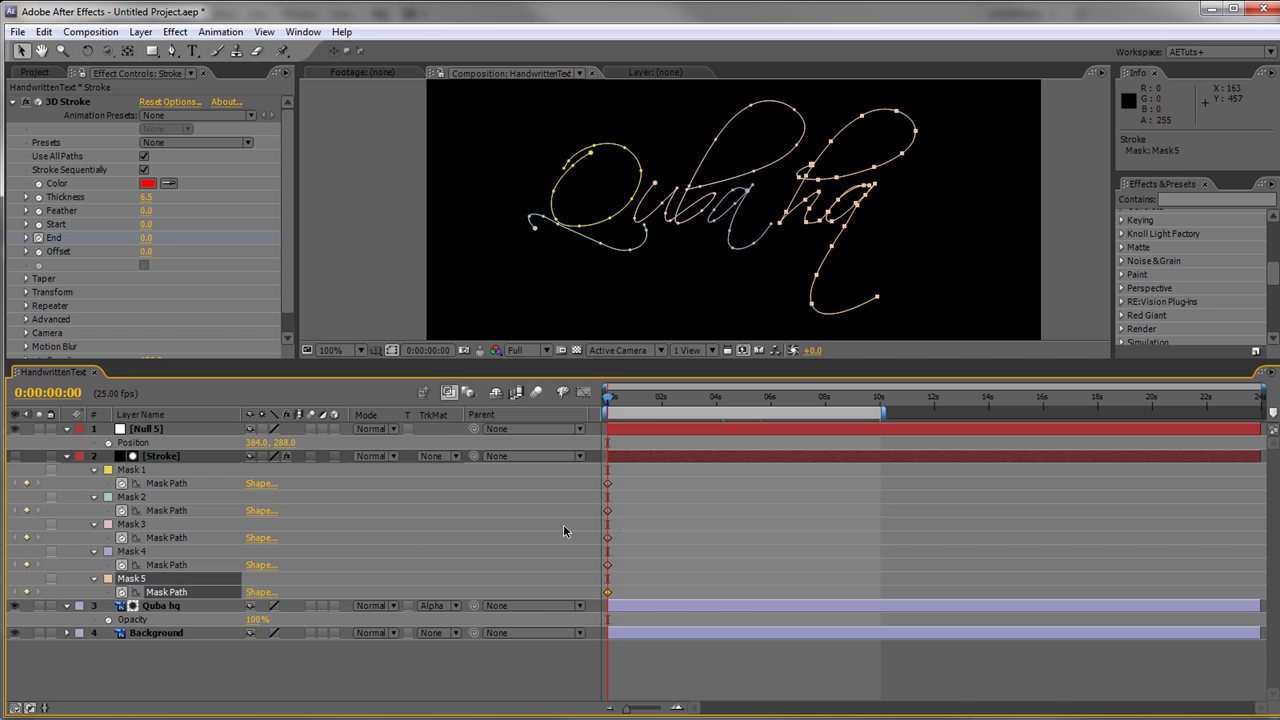
Step: Copy Mask 1's Mask Path keyframe and paste it into the null's Position at 0:00:00:00
left_click(667, 505)
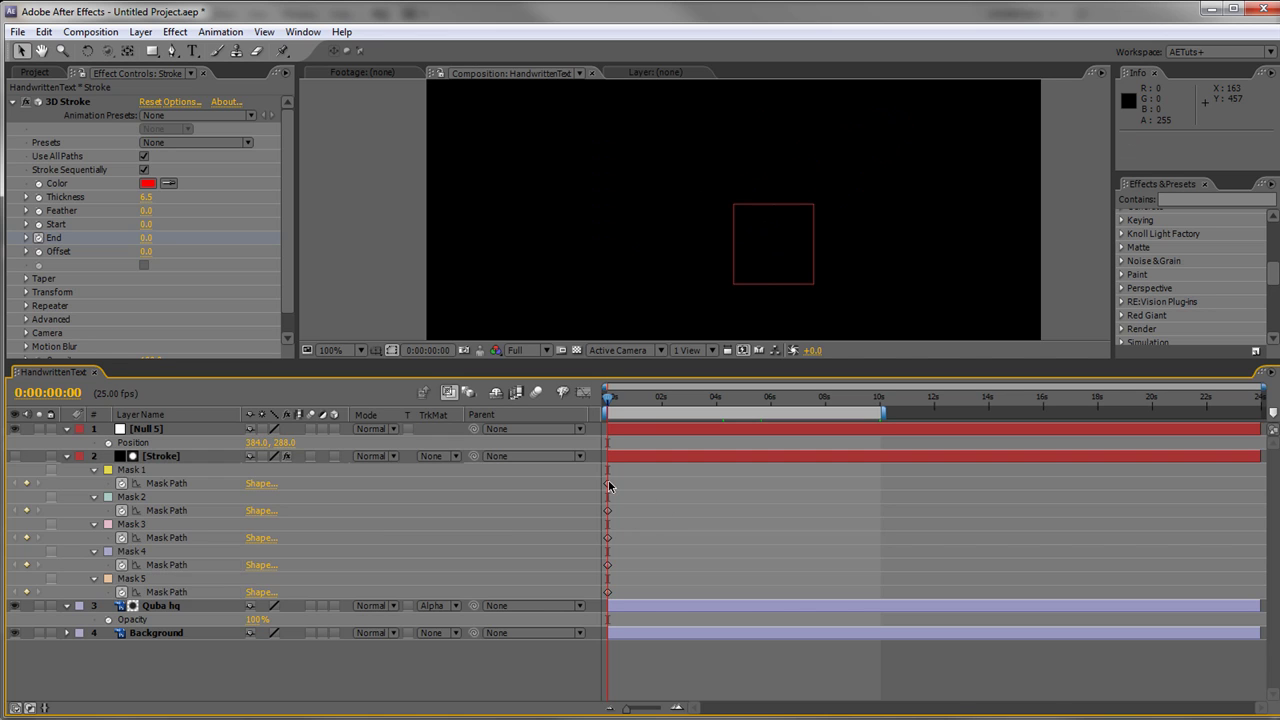
left_click(608, 484)
key("ctrl+c")
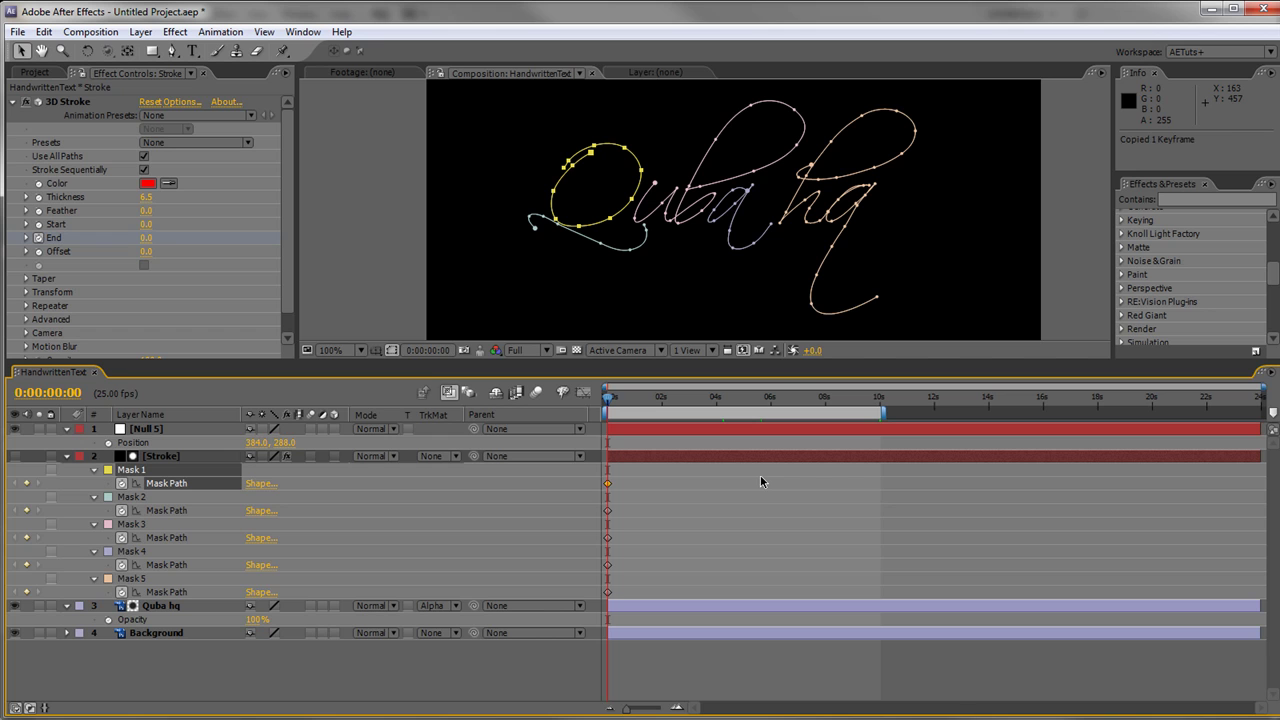
left_click(146, 444)
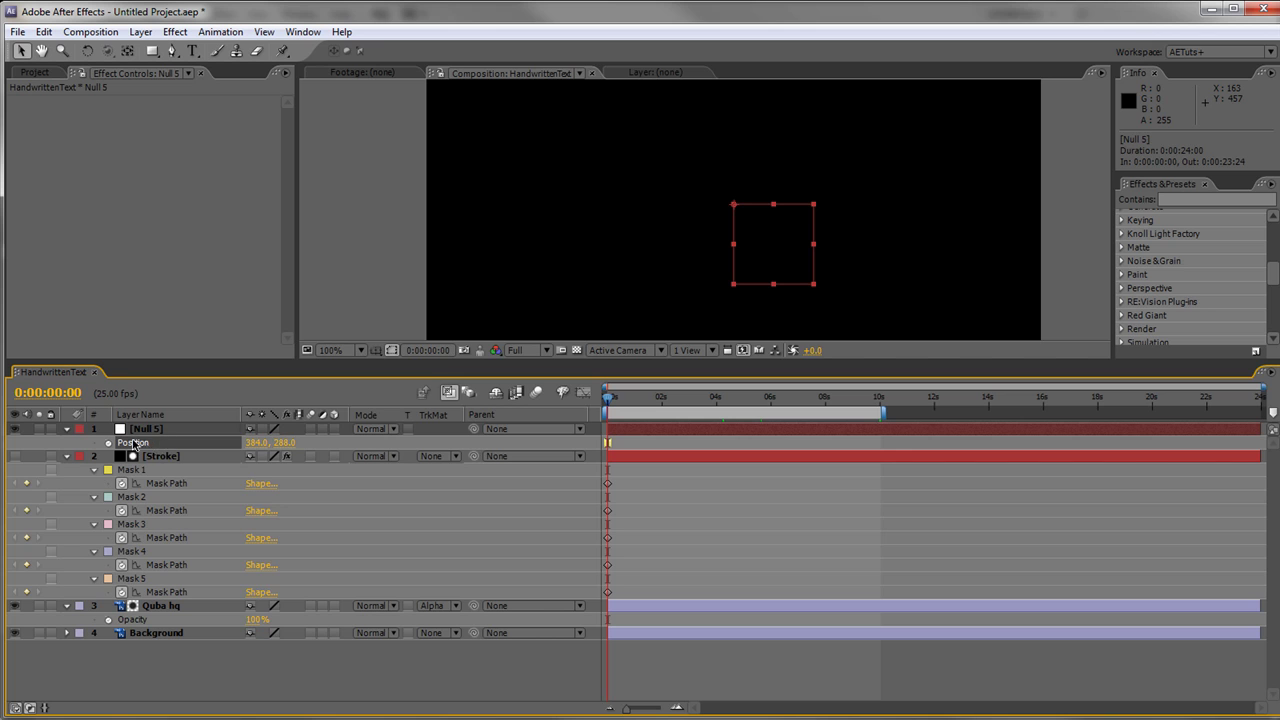
key("ctrl+v")
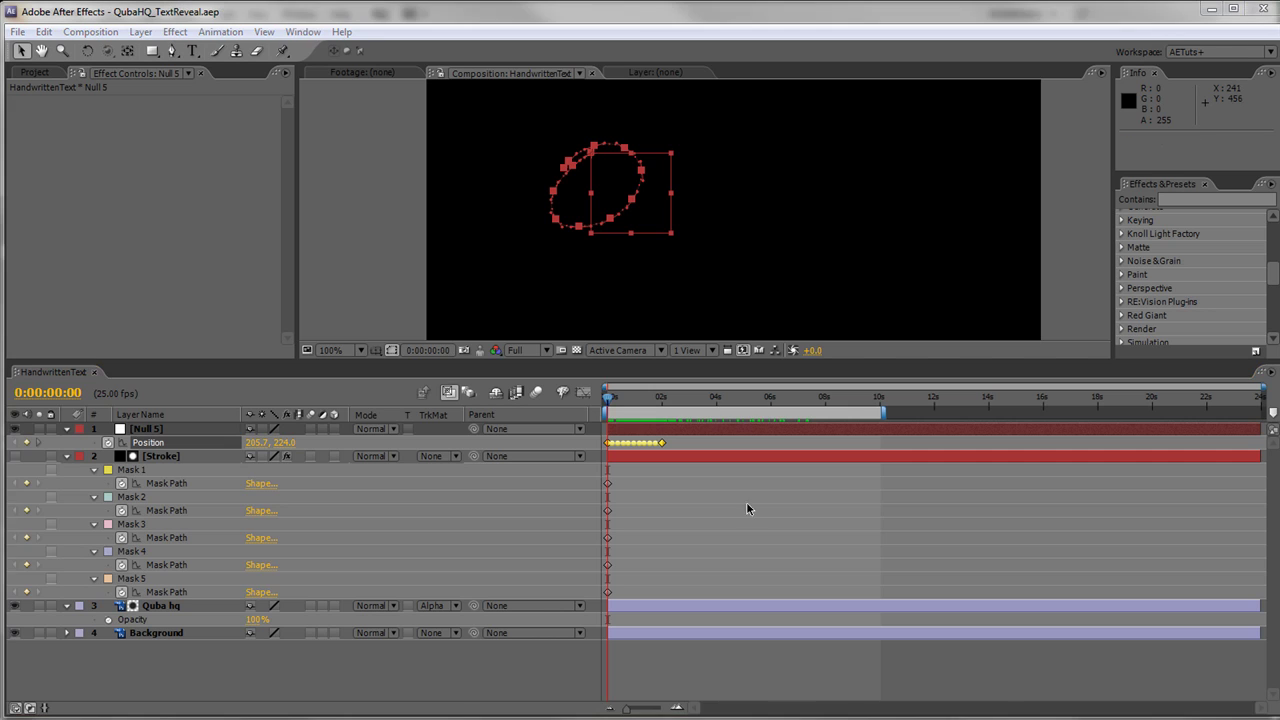
Step: Move the null's last Position keyframe to 0:00:01:09, where the Mask 1 stroke finishes, and make it a hold keyframe
mouse_move(609, 399)
left_mouse_down()
mouse_move(652, 400)
mouse_move(607, 400)
mouse_move(663, 409)
mouse_move(615, 415)
mouse_move(655, 417)
left_mouse_up()
left_click(188, 458)
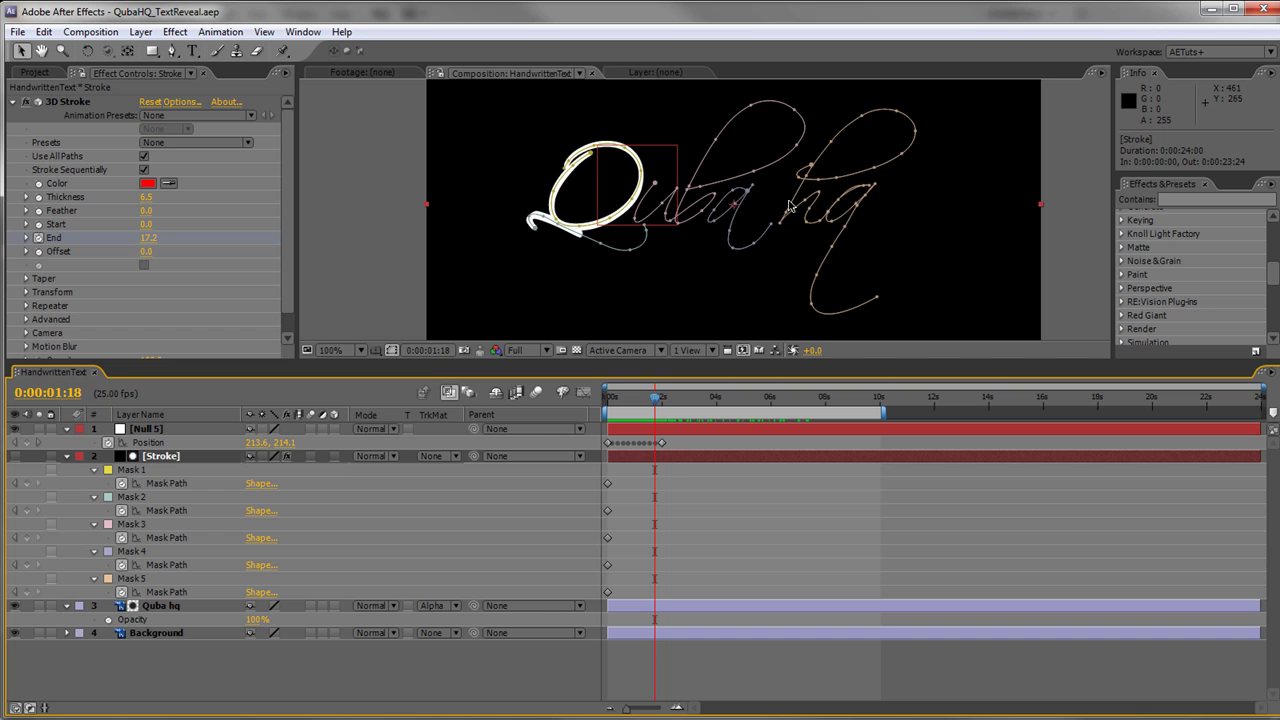
left_click(655, 400)
mouse_move(655, 400)
left_mouse_down()
mouse_move(623, 404)
mouse_move(647, 407)
left_mouse_up()
scroll(649, 263, "up", 1)
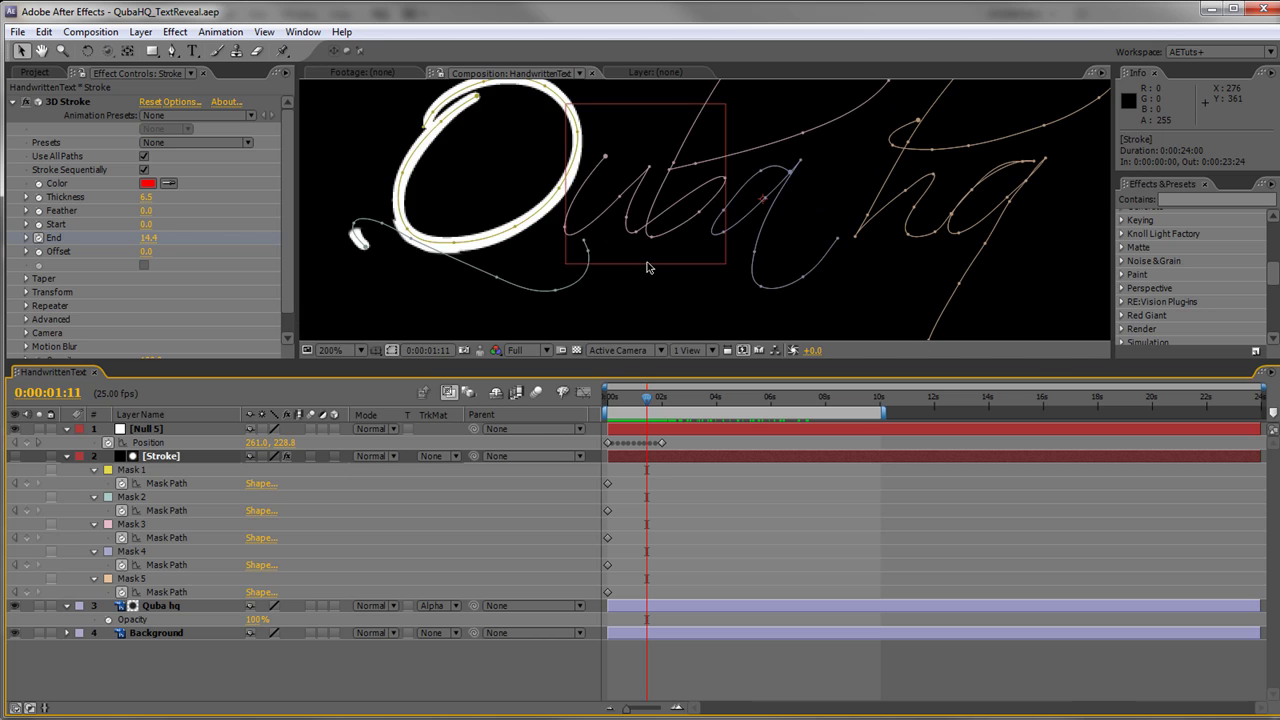
left_click(645, 401)
left_click_drag(645, 401, 647, 402)
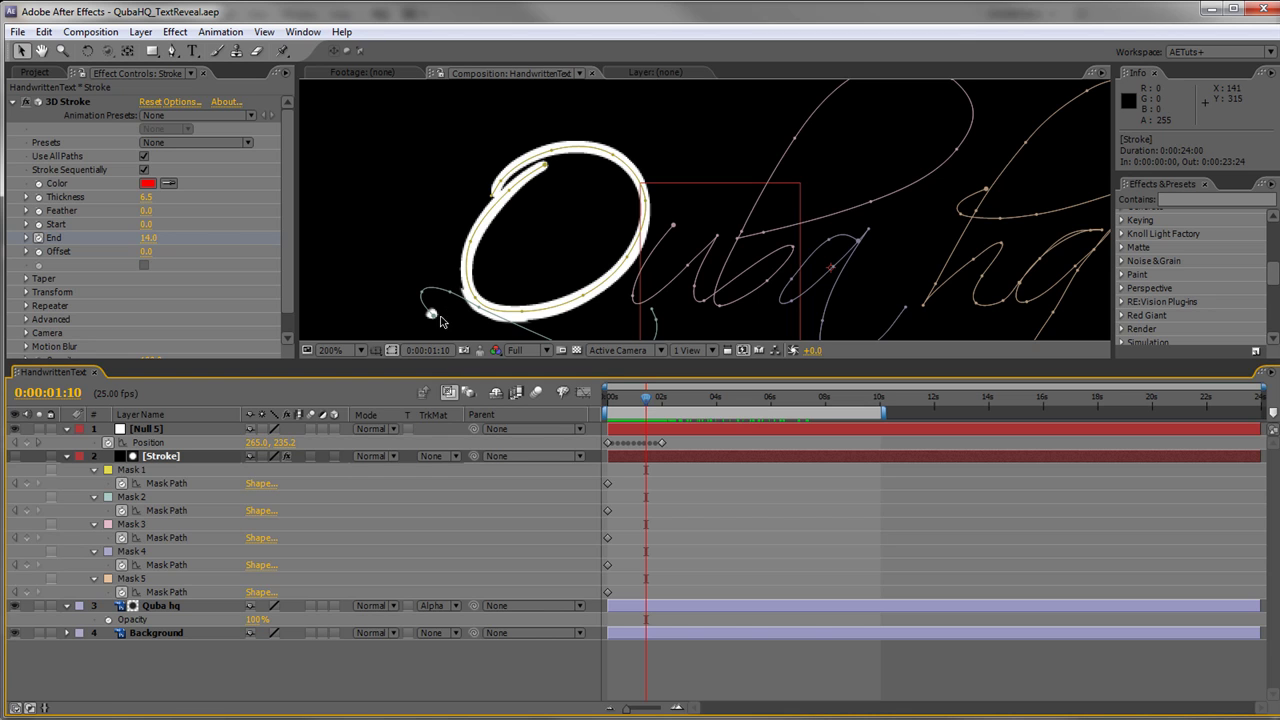
key("Page_Up")
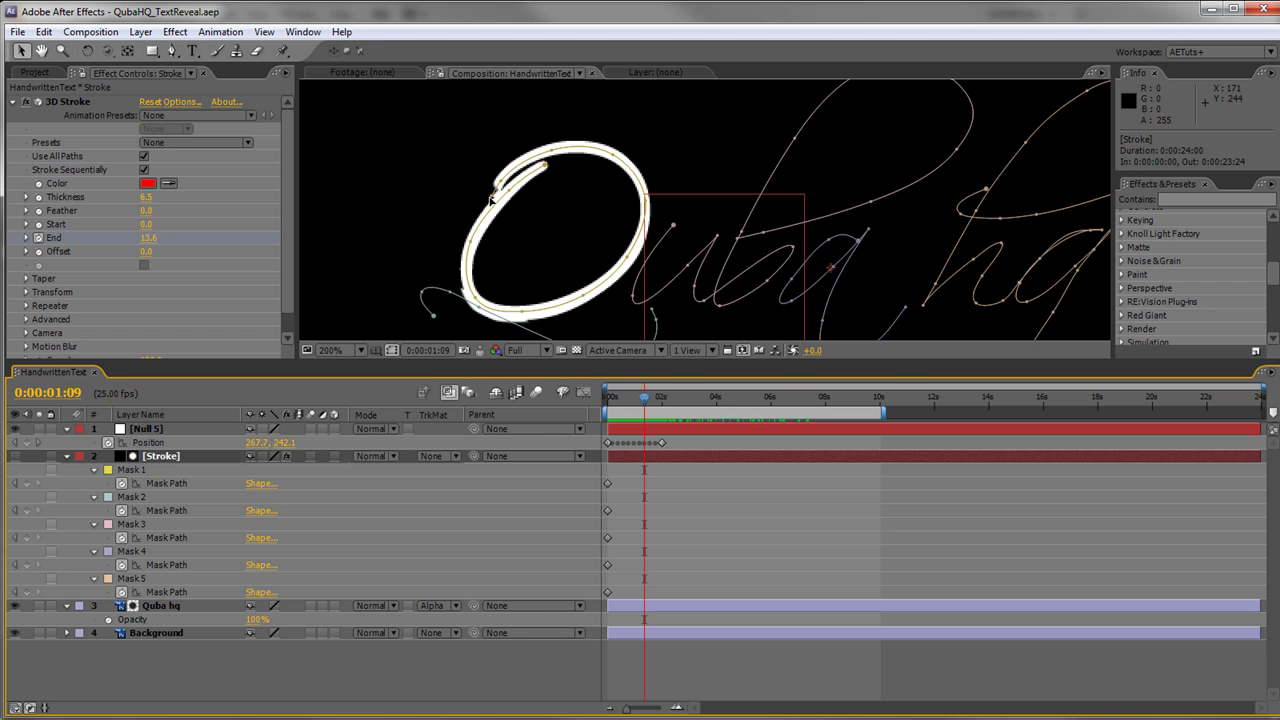
left_click(662, 443)
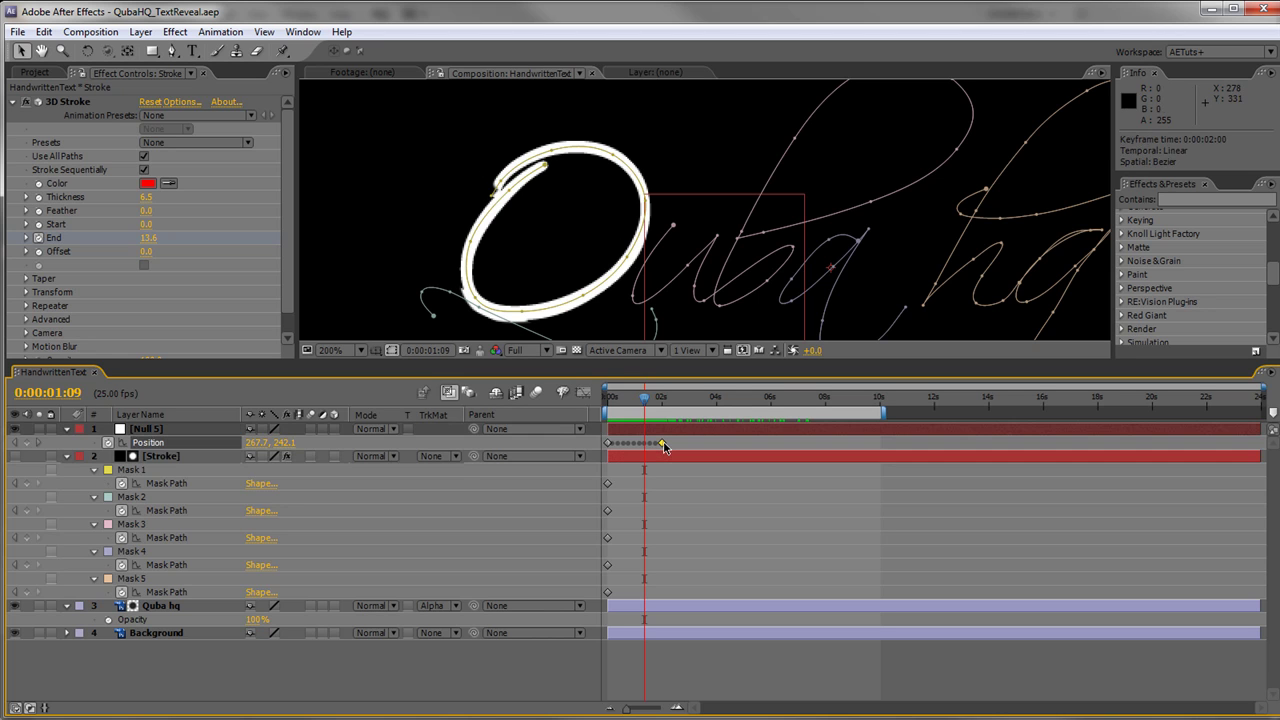
left_click_drag(663, 441, 649, 448)
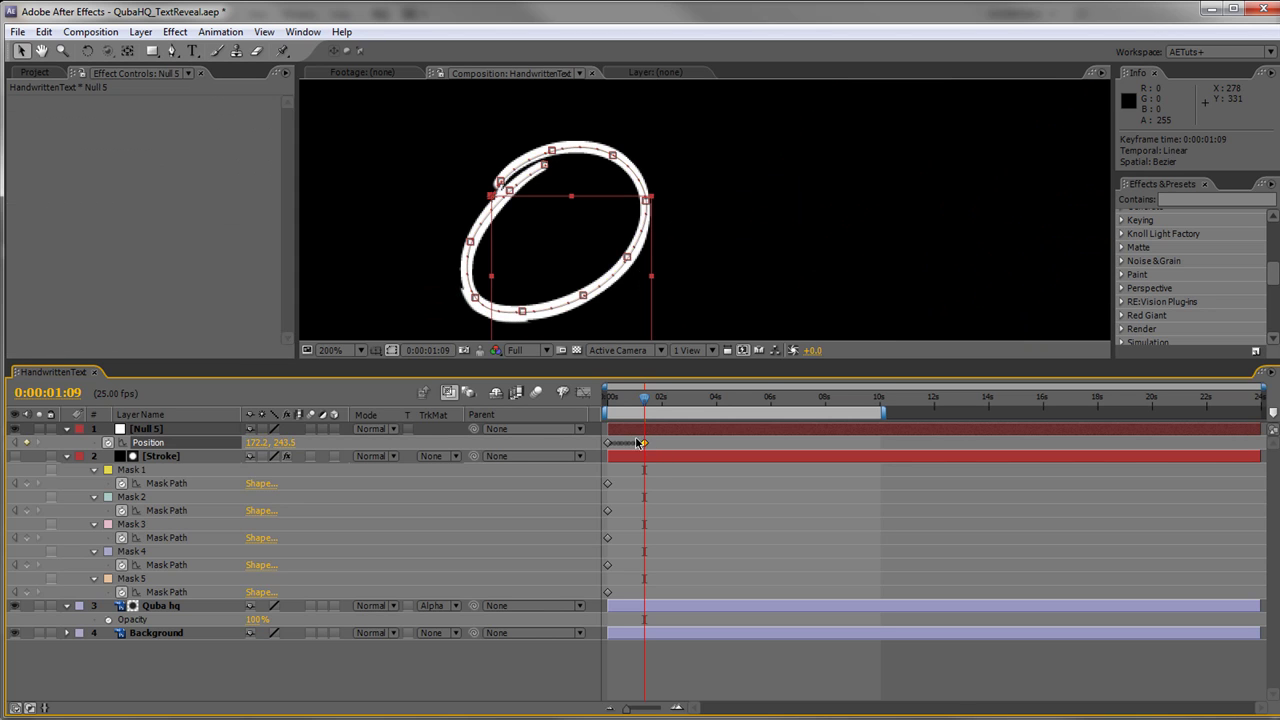
right_click(645, 444)
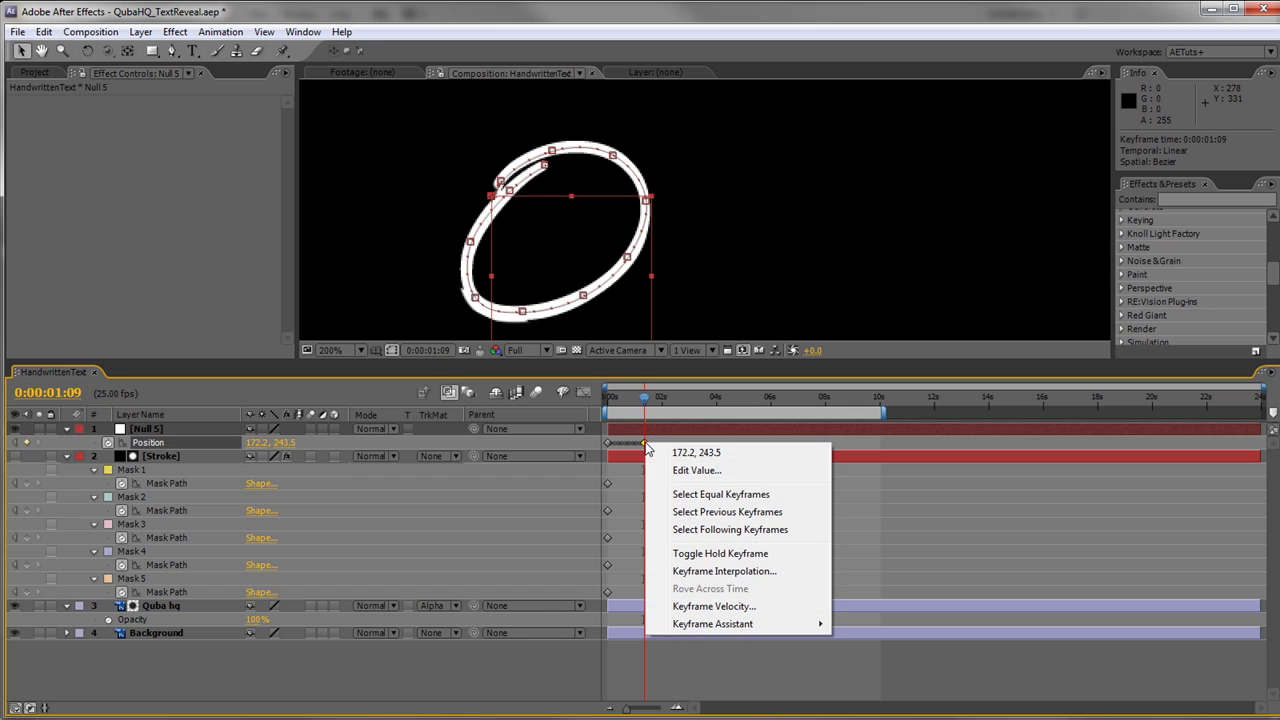
left_click(705, 555)
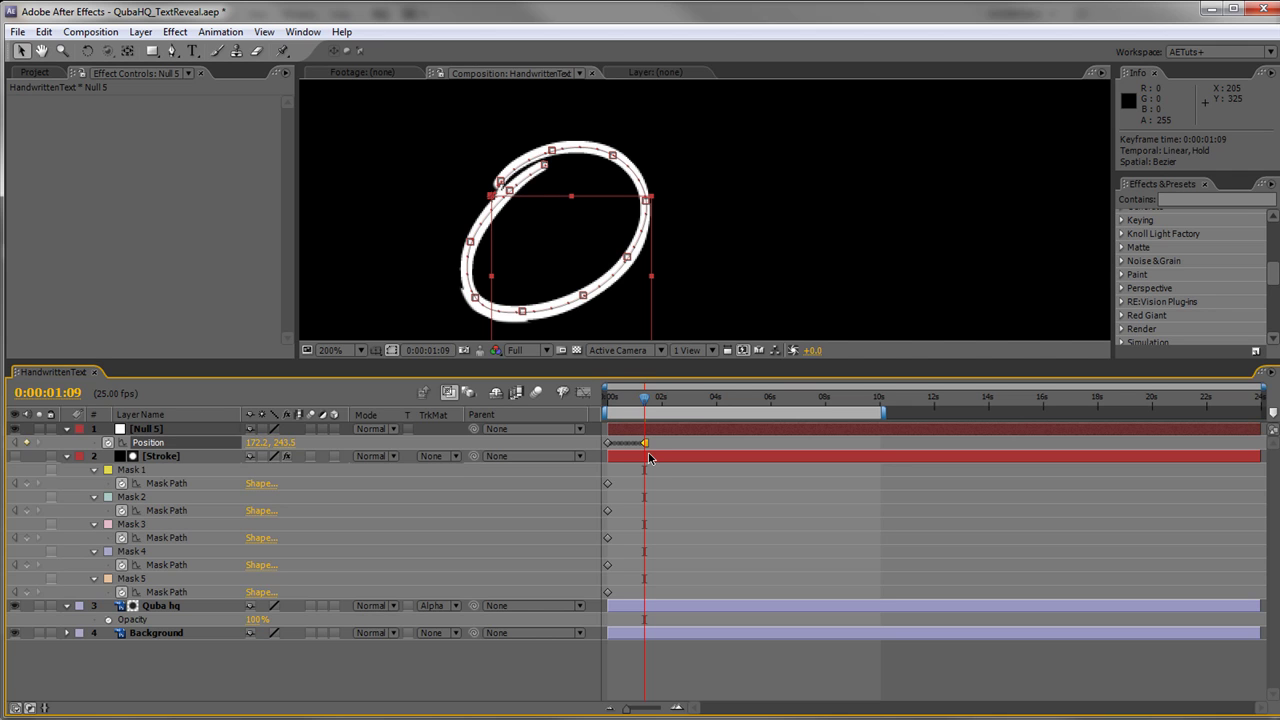
Step: Copy Mask 2's Mask Path keyframe and paste it into the null's Position at 0:00:01:10
left_click(607, 511)
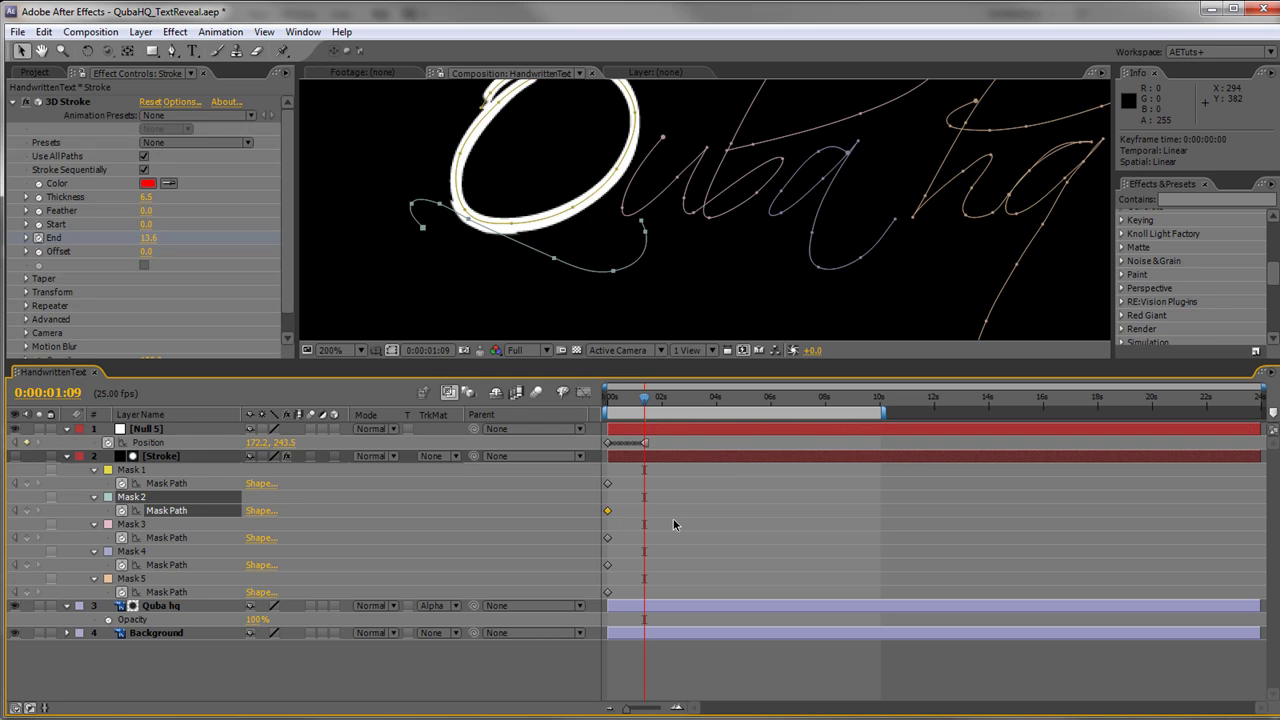
key("ctrl+c")
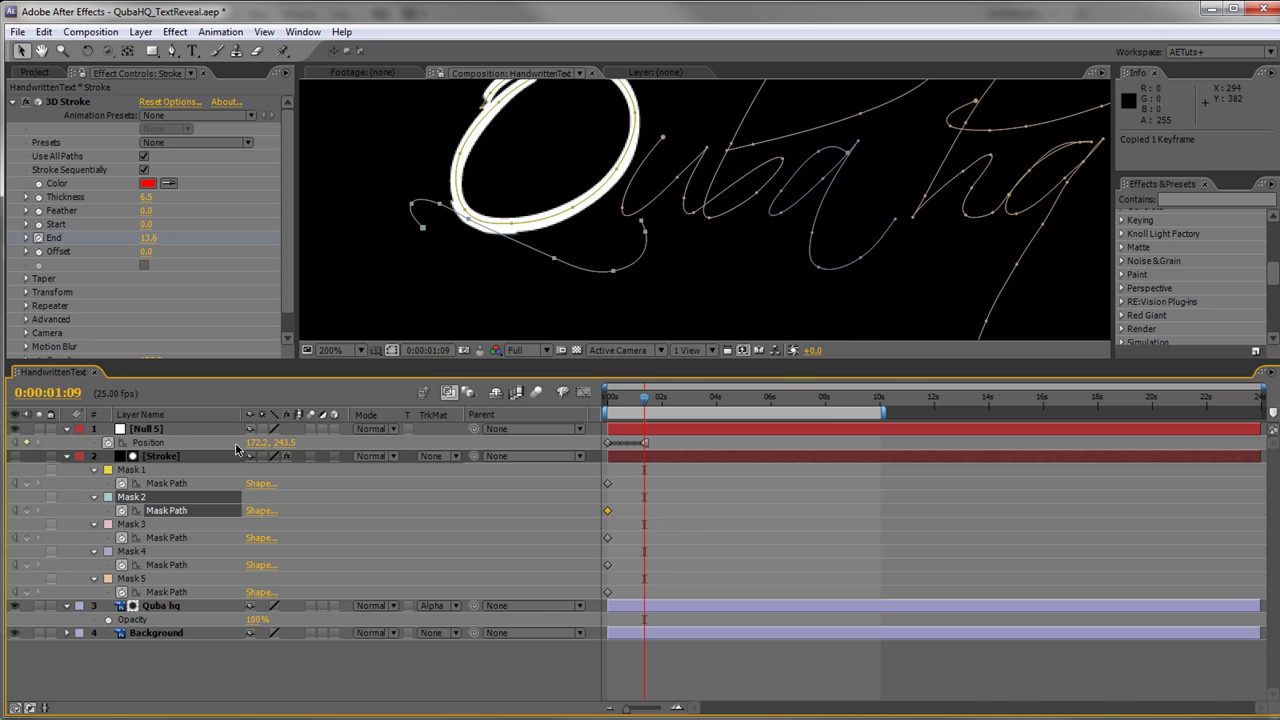
left_click(158, 443)
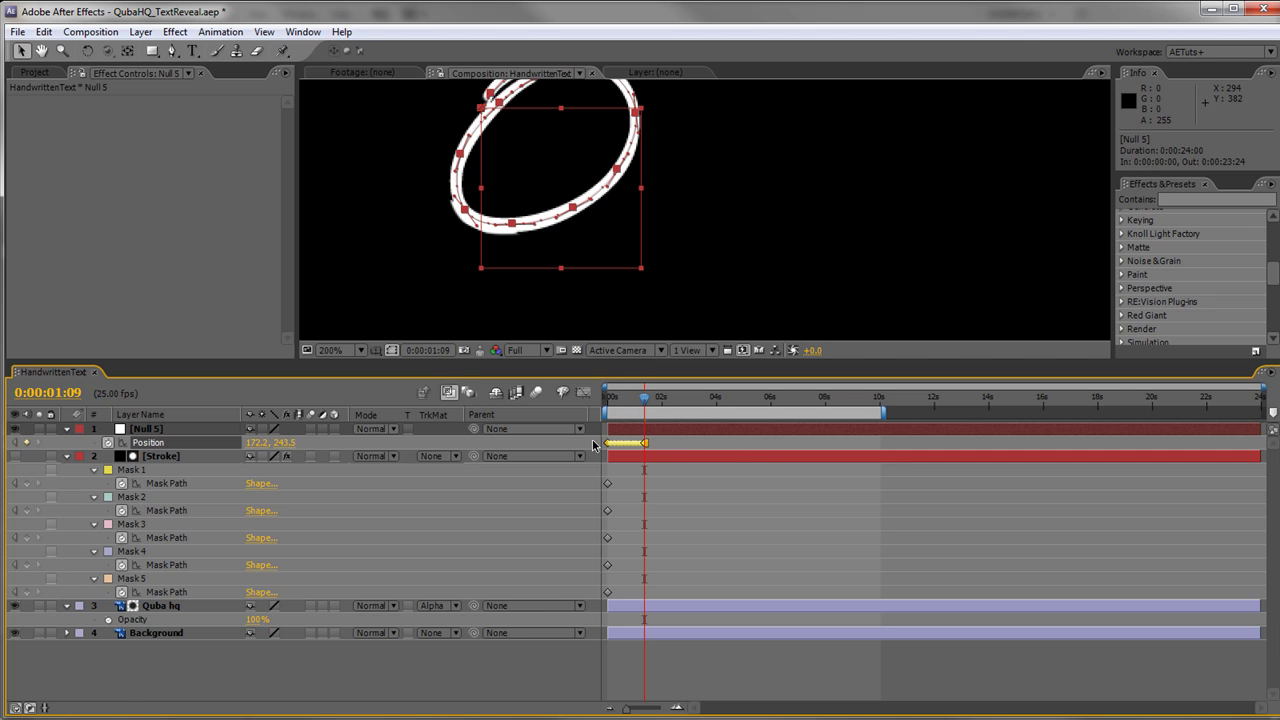
key("Page_Down")
key("ctrl+v")
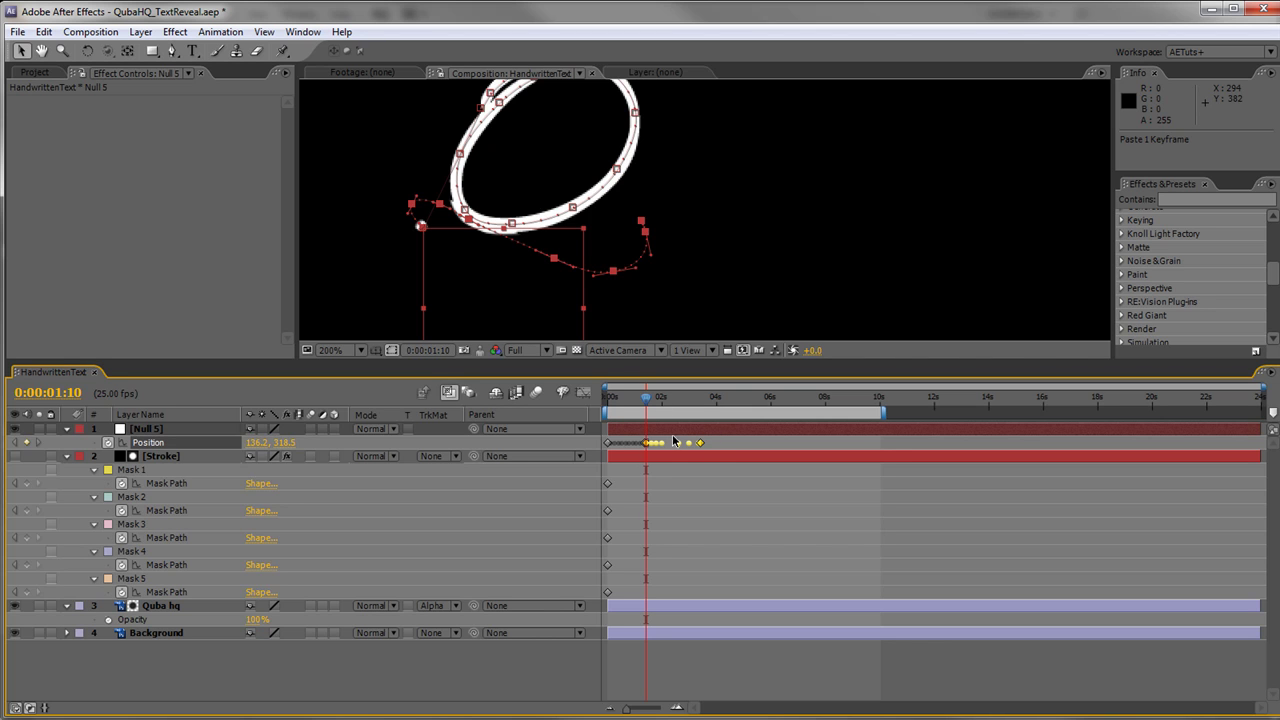
Step: Move the last Position keyframe of the Mask 2 path to 0:00:02:03 and turn it into a hold keyframe
left_click_drag(626, 711, 642, 711)
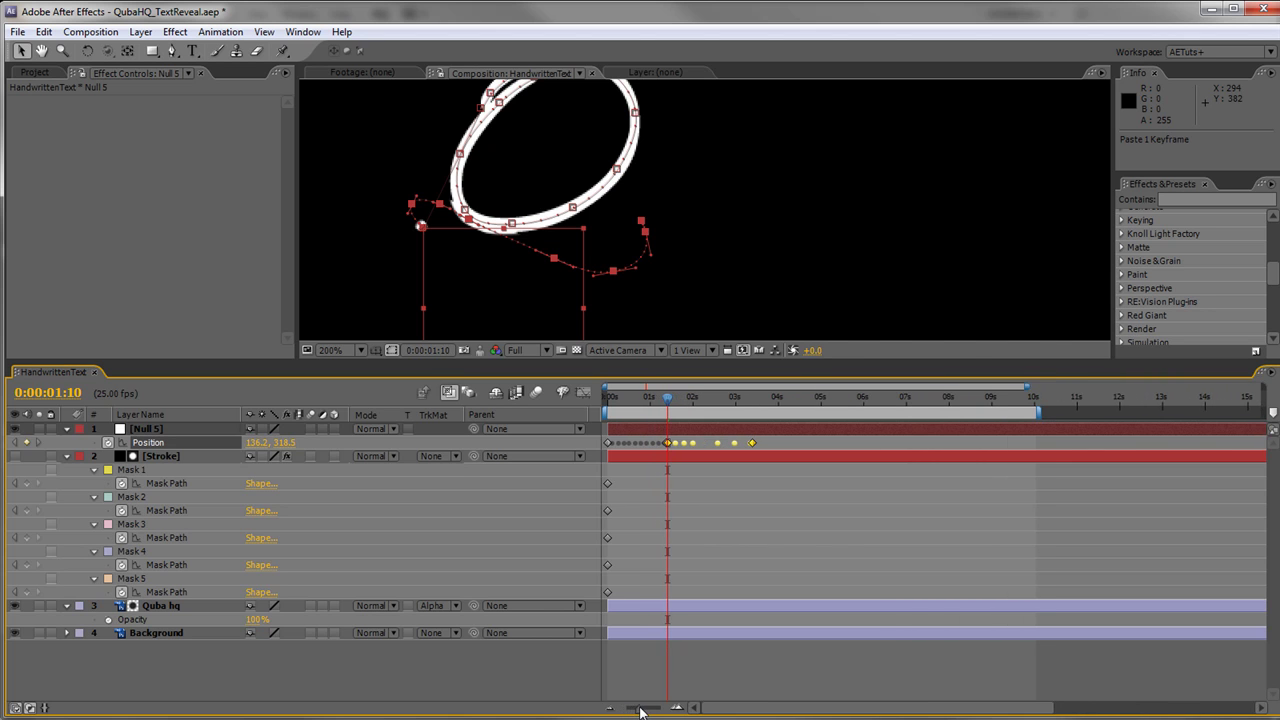
left_click(31, 709)
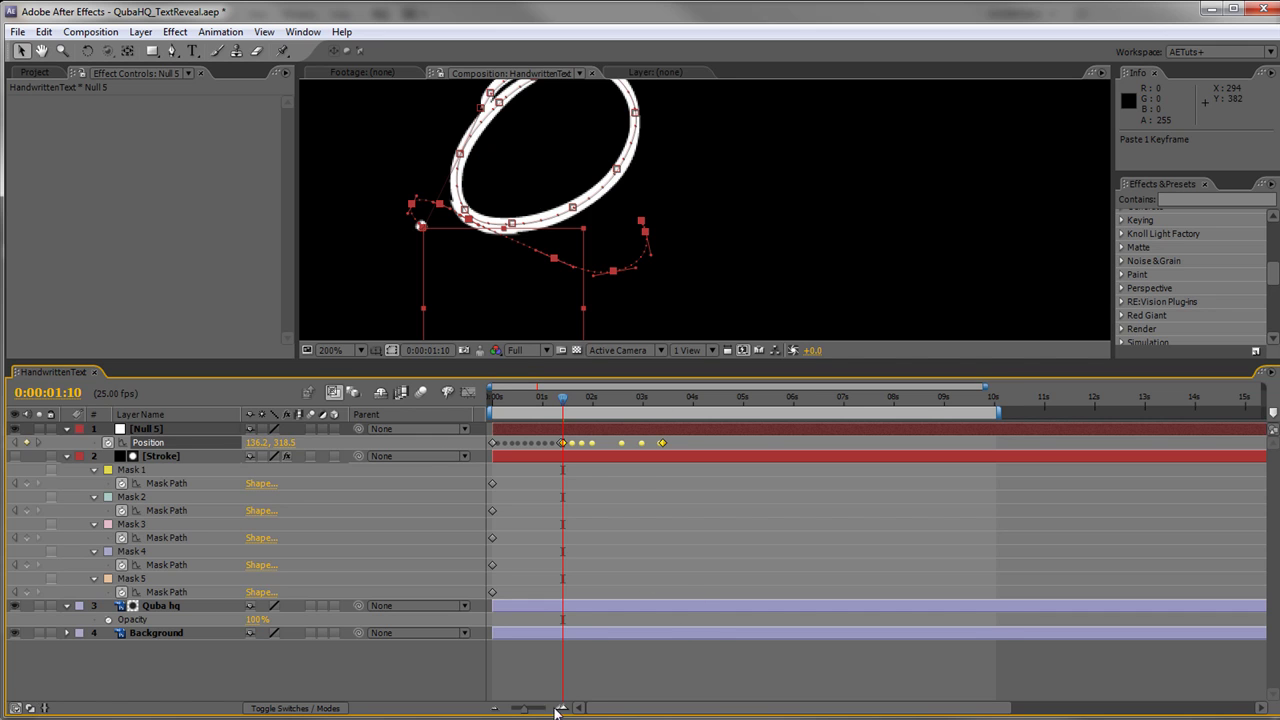
left_click_drag(524, 709, 532, 712)
left_click_drag(623, 403, 640, 401)
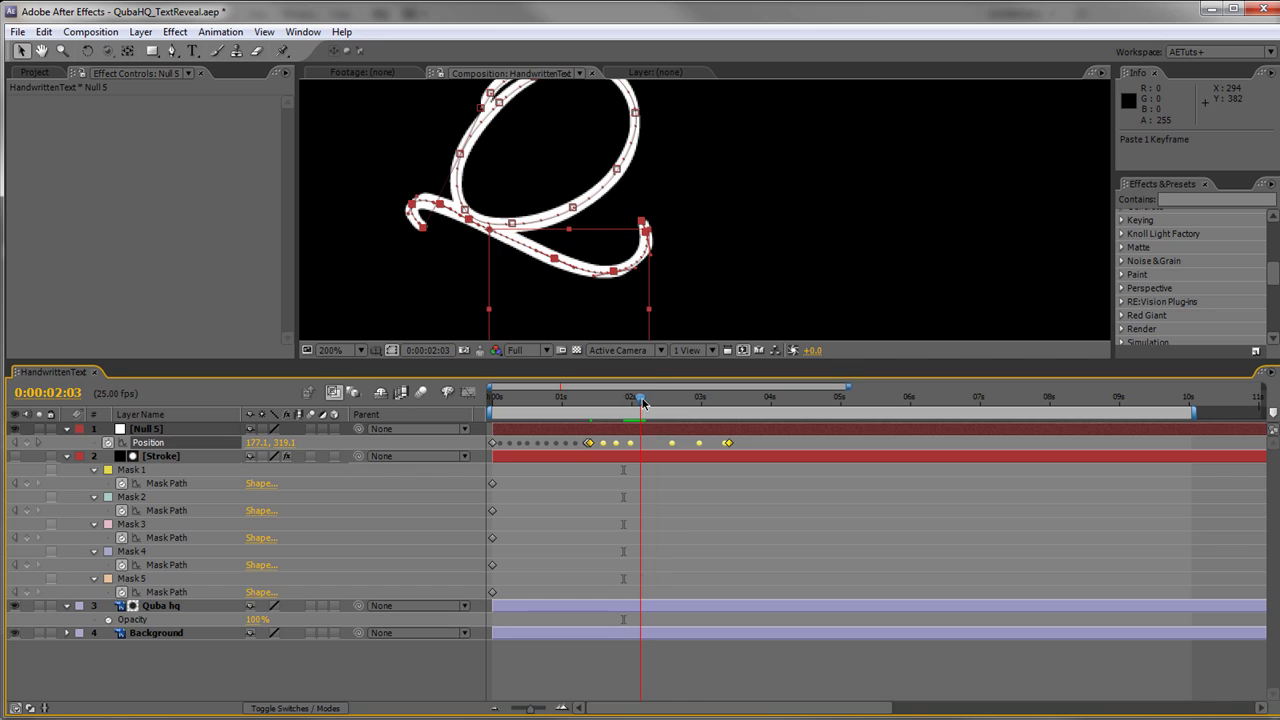
left_click(749, 449)
left_click_drag(729, 446, 646, 449)
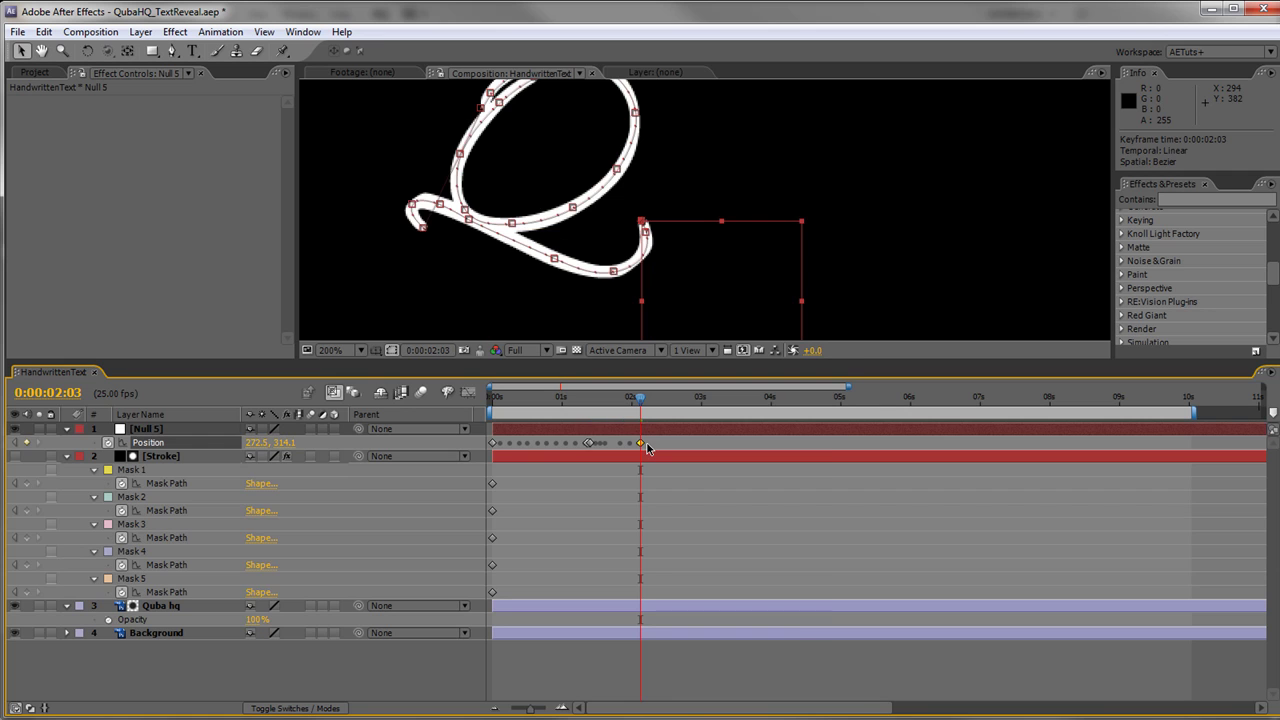
right_click(642, 446)
left_click(697, 556)
Step: Copy Mask 3's Mask Path keyframe and paste it into the null's Position at 0:00:02:04
key("Page_Down")
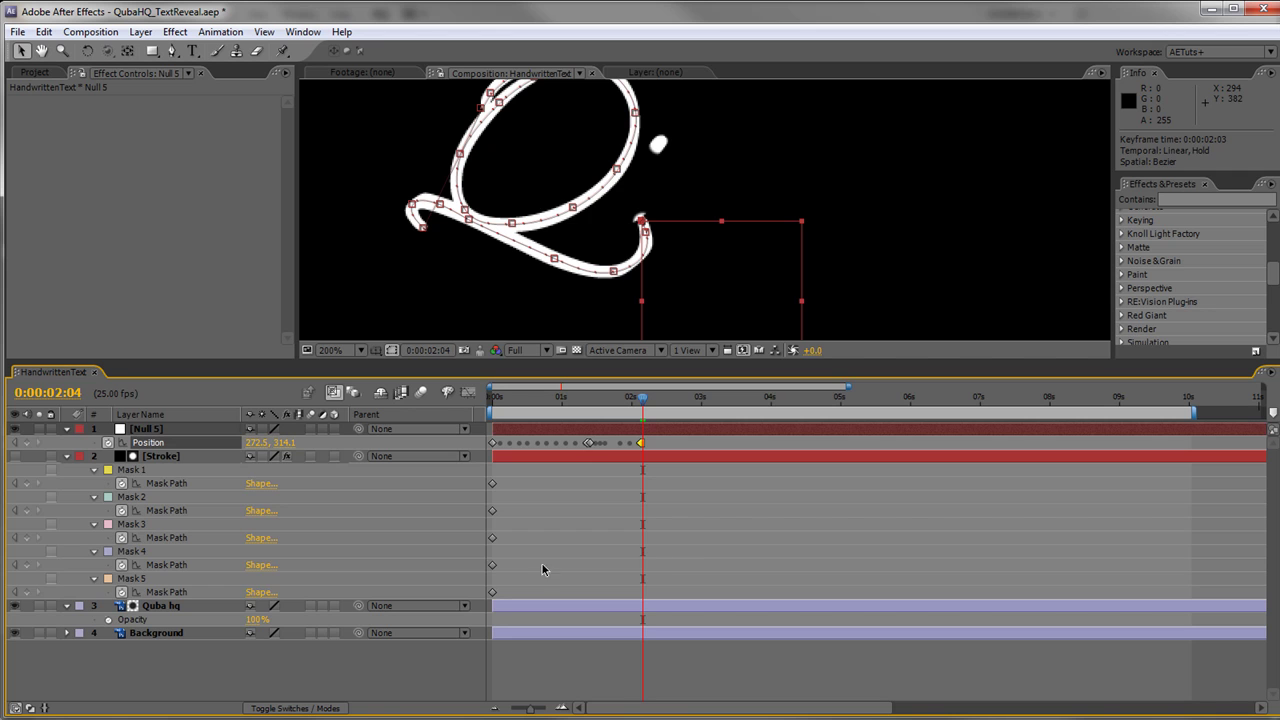
left_click(493, 539)
key("ctrl+c")
left_click(150, 444)
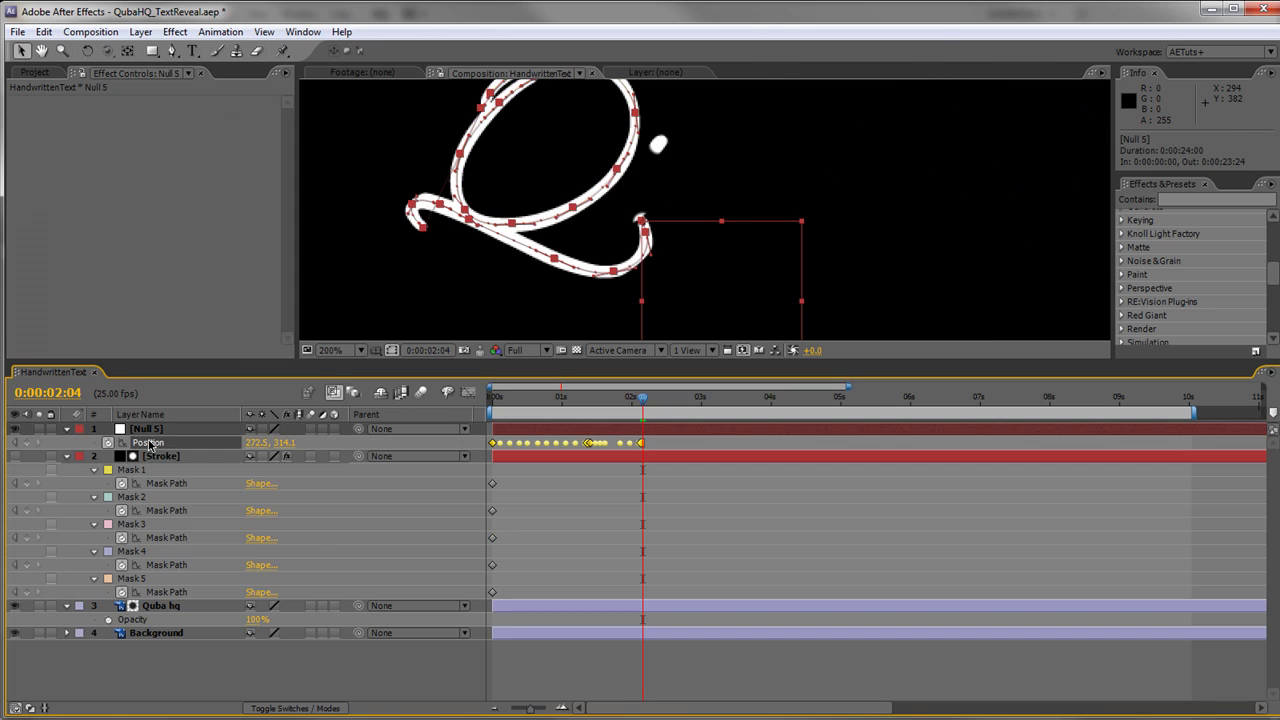
key("ctrl+v")
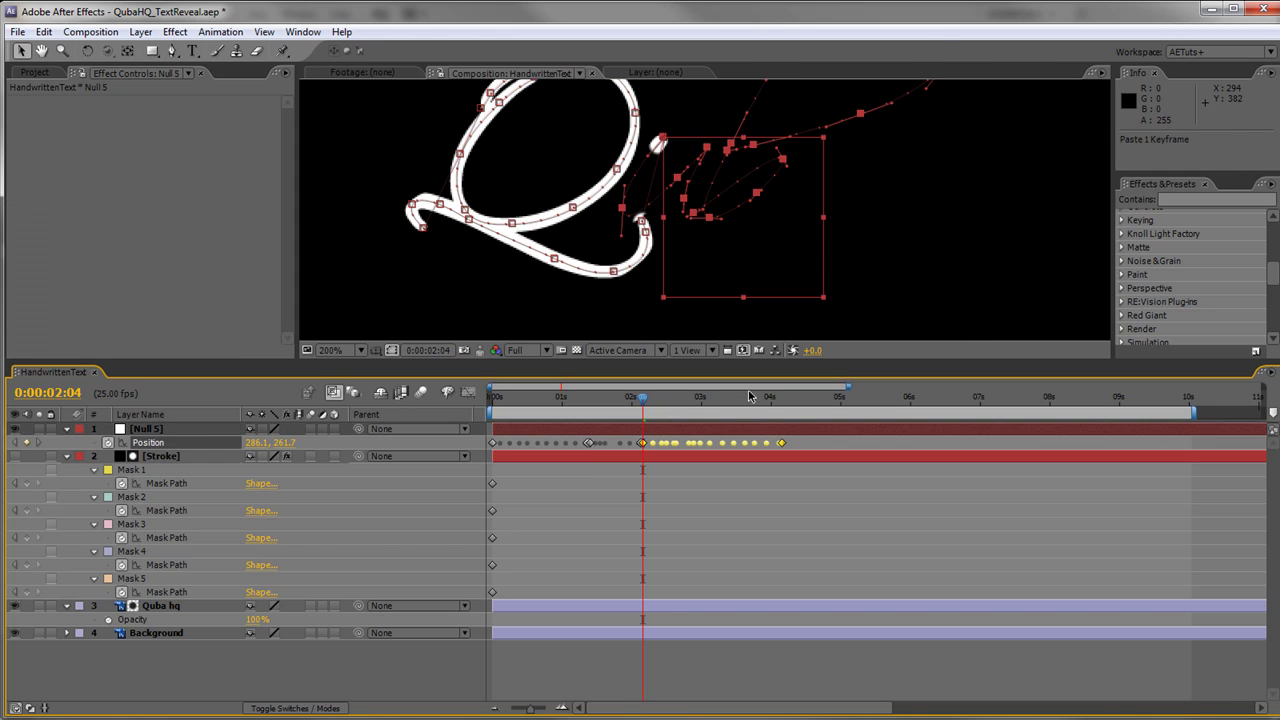
Step: Stretch the Mask 3 Position keyframes to end at 0:00:04:22, where the letter b finishes, and hold the last one
left_click_drag(642, 397, 726, 398)
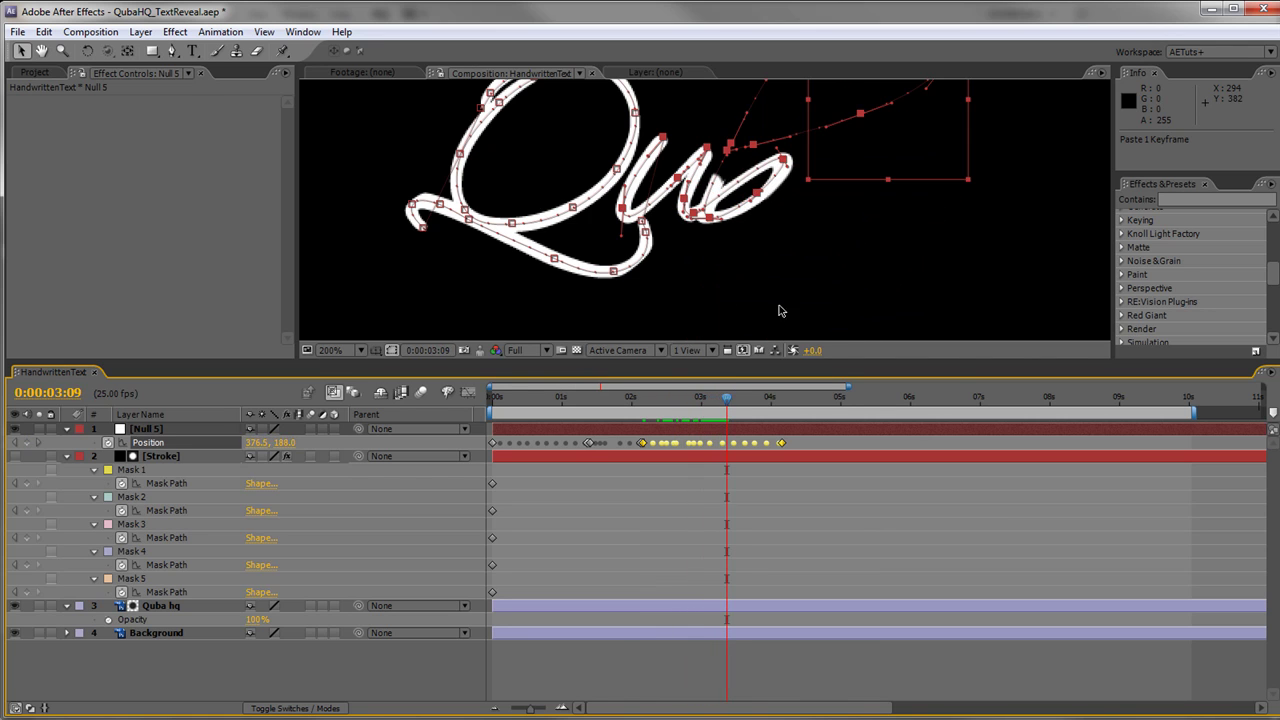
key("Page_Down")
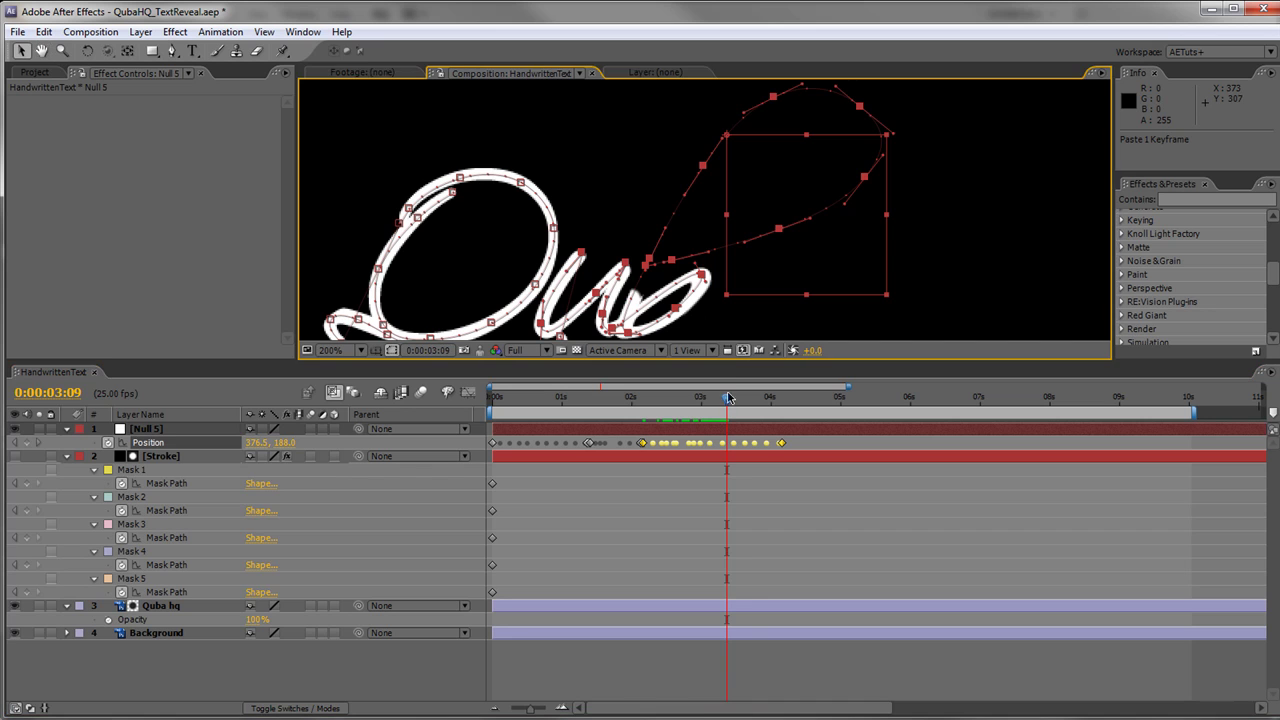
left_click_drag(735, 401, 837, 400)
key("Page_Up")
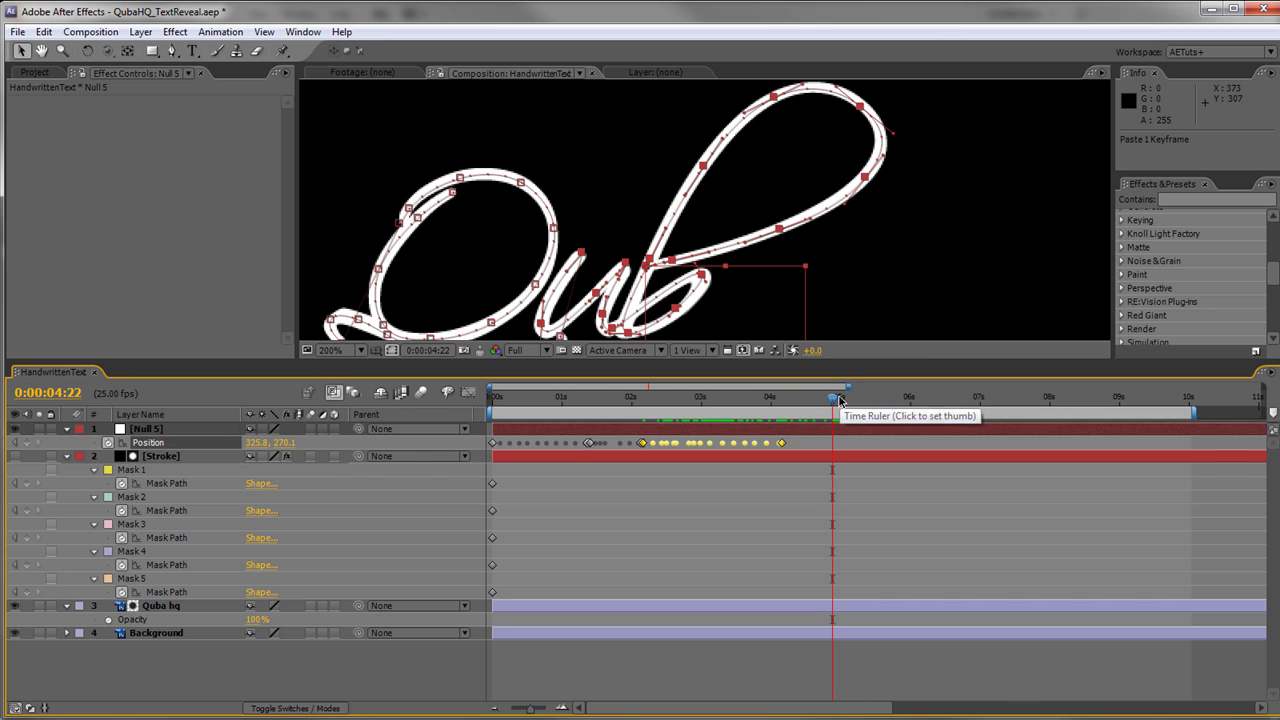
left_click(866, 443)
left_click_drag(785, 445, 833, 444)
right_click(834, 446)
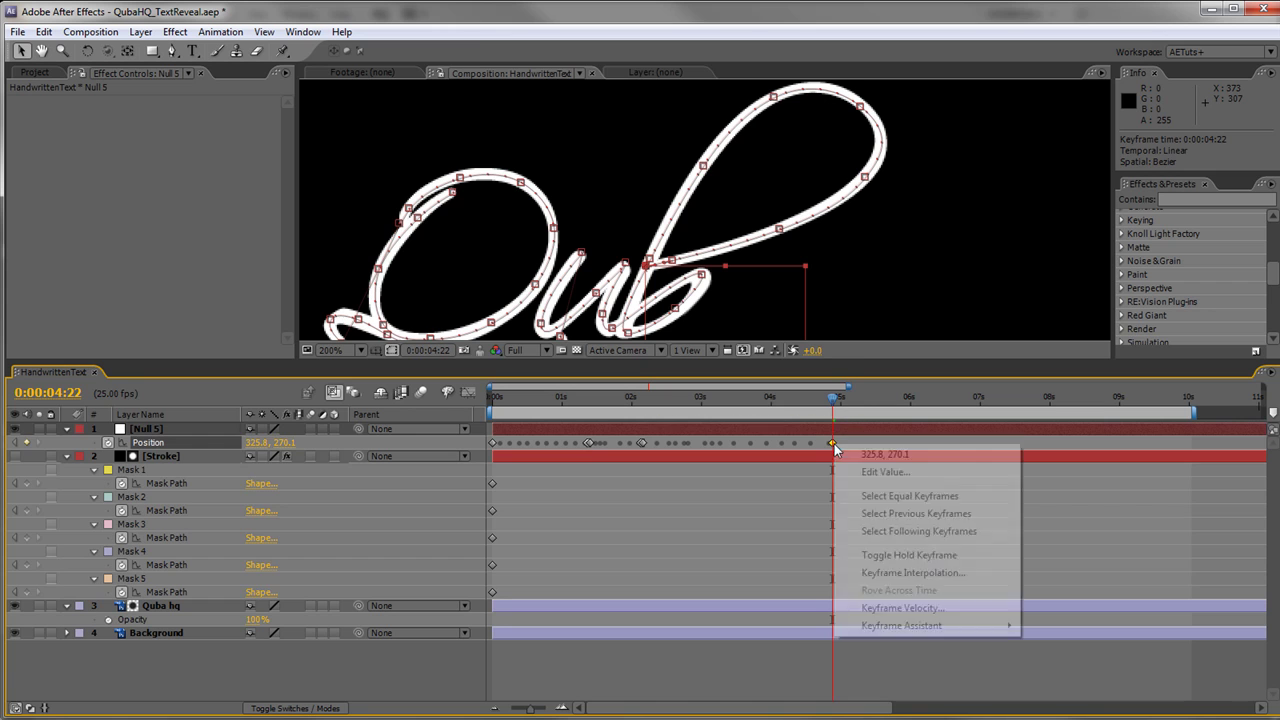
left_click(900, 555)
Step: Copy Mask 4's Mask Path keyframe and paste it into the null's Position at 0:00:04:23
key("Page_Down")
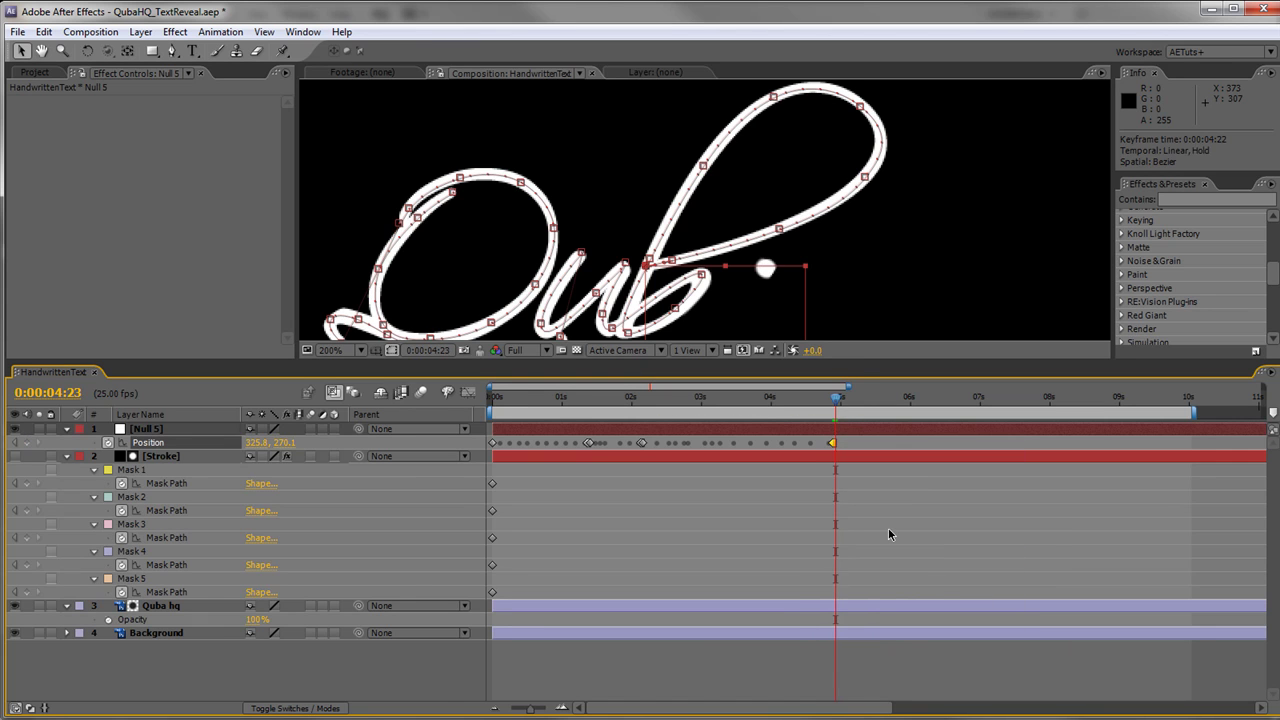
left_click(494, 567)
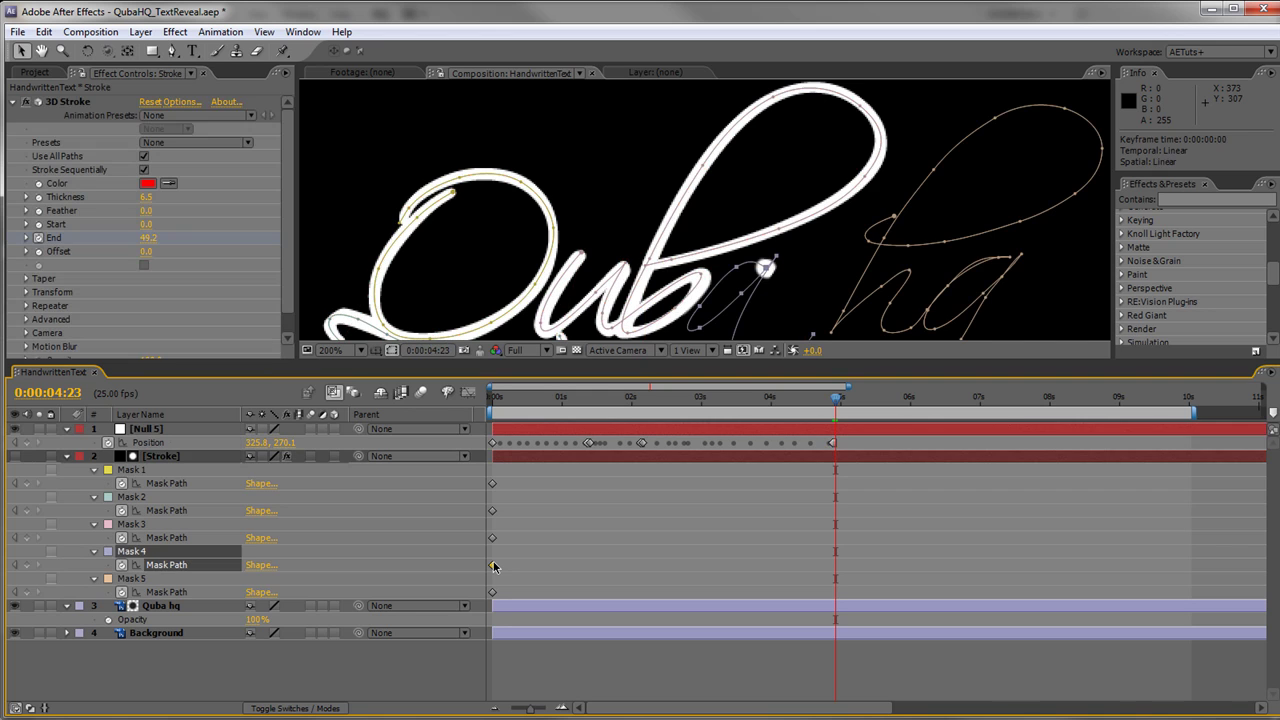
left_click(146, 445)
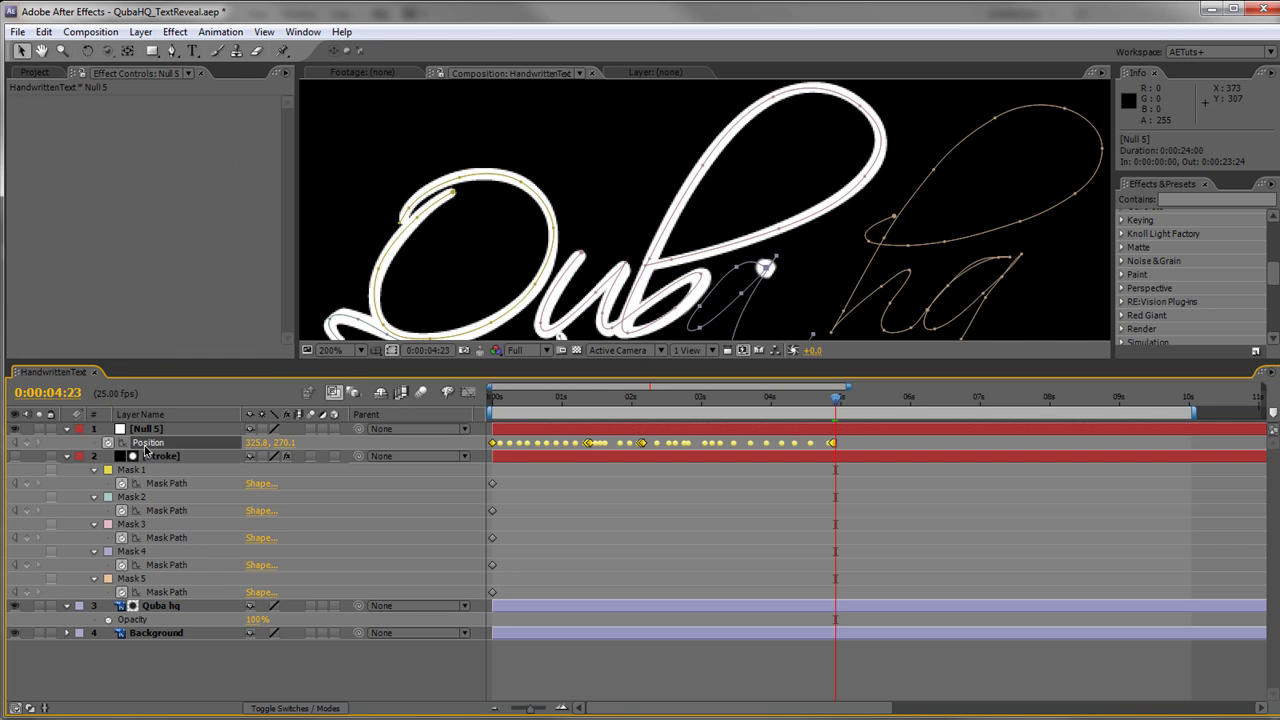
key("ctrl+v")
Step: Move the last Position keyframe of the Mask 4 path to 0:00:06:00, where the letter a finishes, and make it a hold keyframe
key("Page_Down")
left_click_drag(848, 403, 913, 403)
left_click_drag(880, 279, 841, 185)
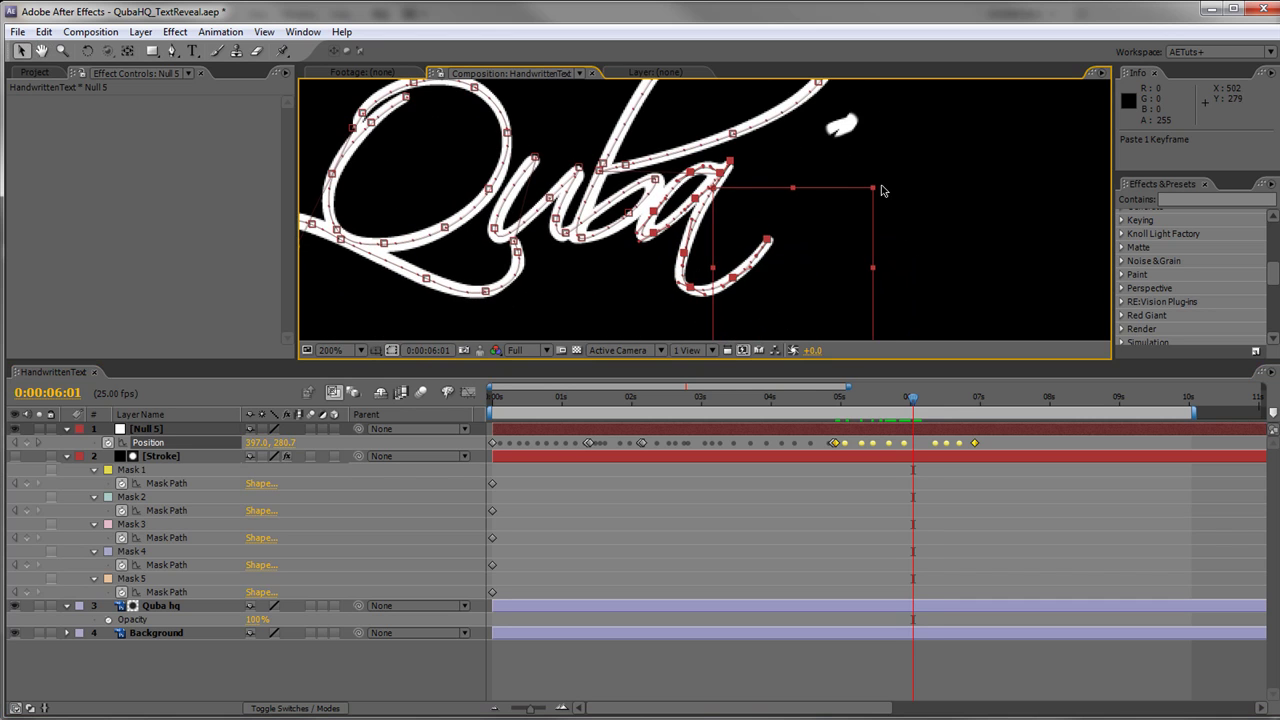
key("Page_Up")
left_click(980, 446)
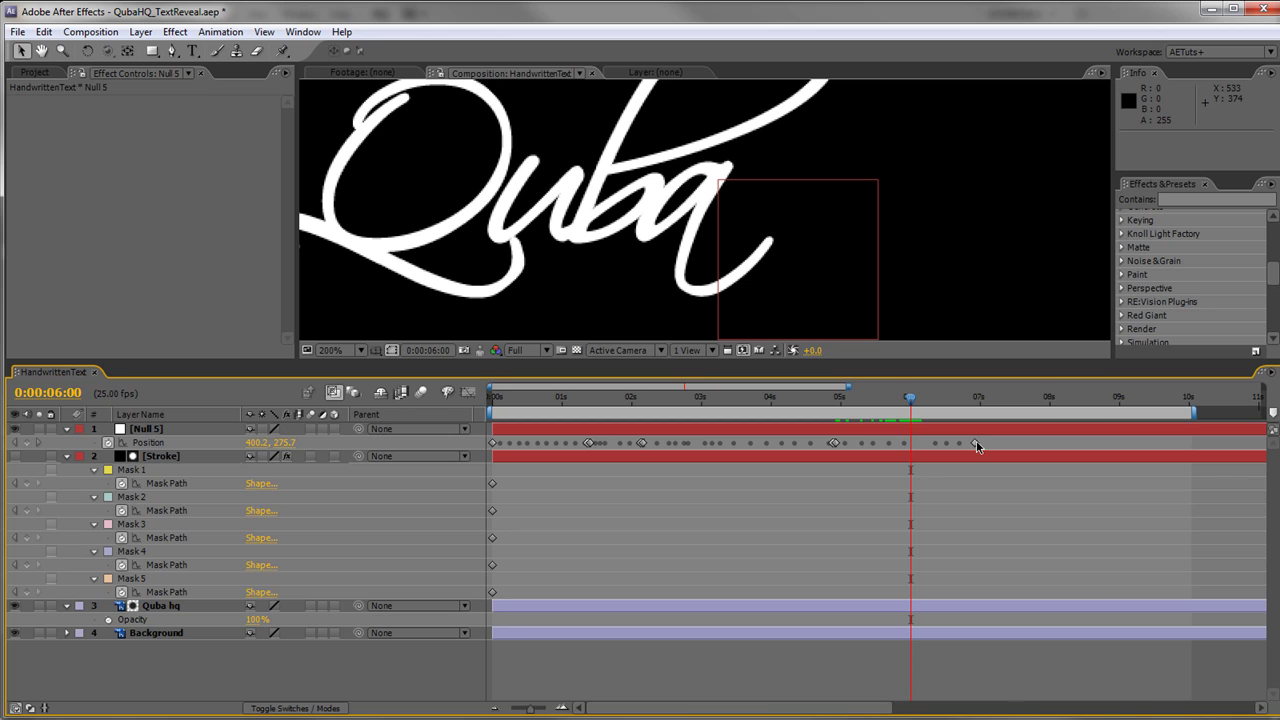
left_click_drag(977, 446, 913, 446)
right_click(913, 446)
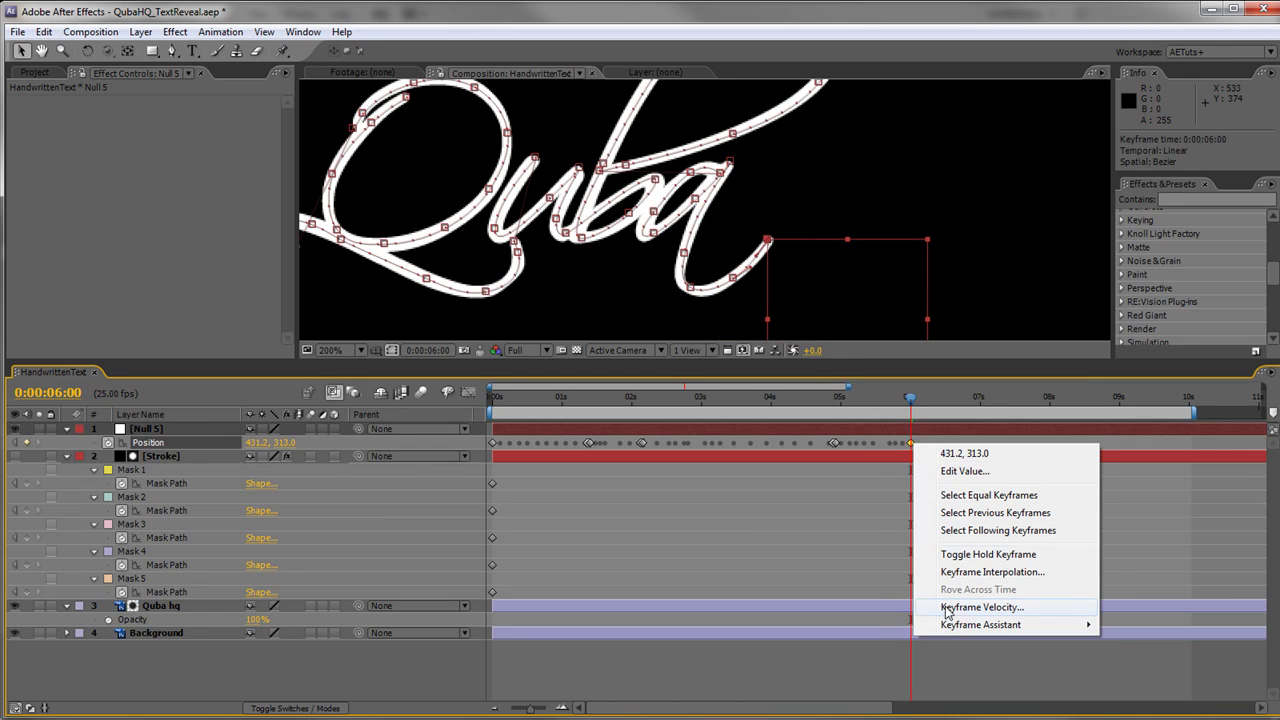
left_click(985, 555)
Step: Copy Mask 5's Mask Path keyframe and paste it into the null's Position at 0:00:06:01
key("Page_Down")
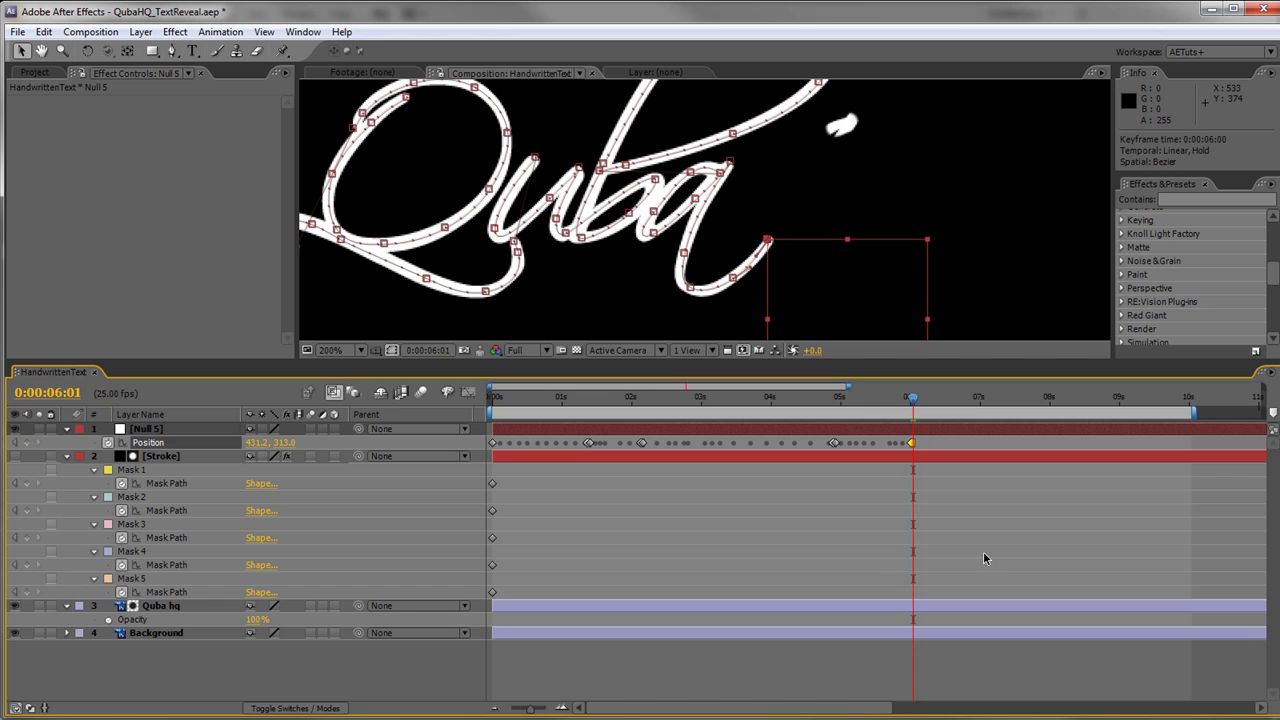
left_click(492, 592)
key("ctrl+c")
left_click(173, 443)
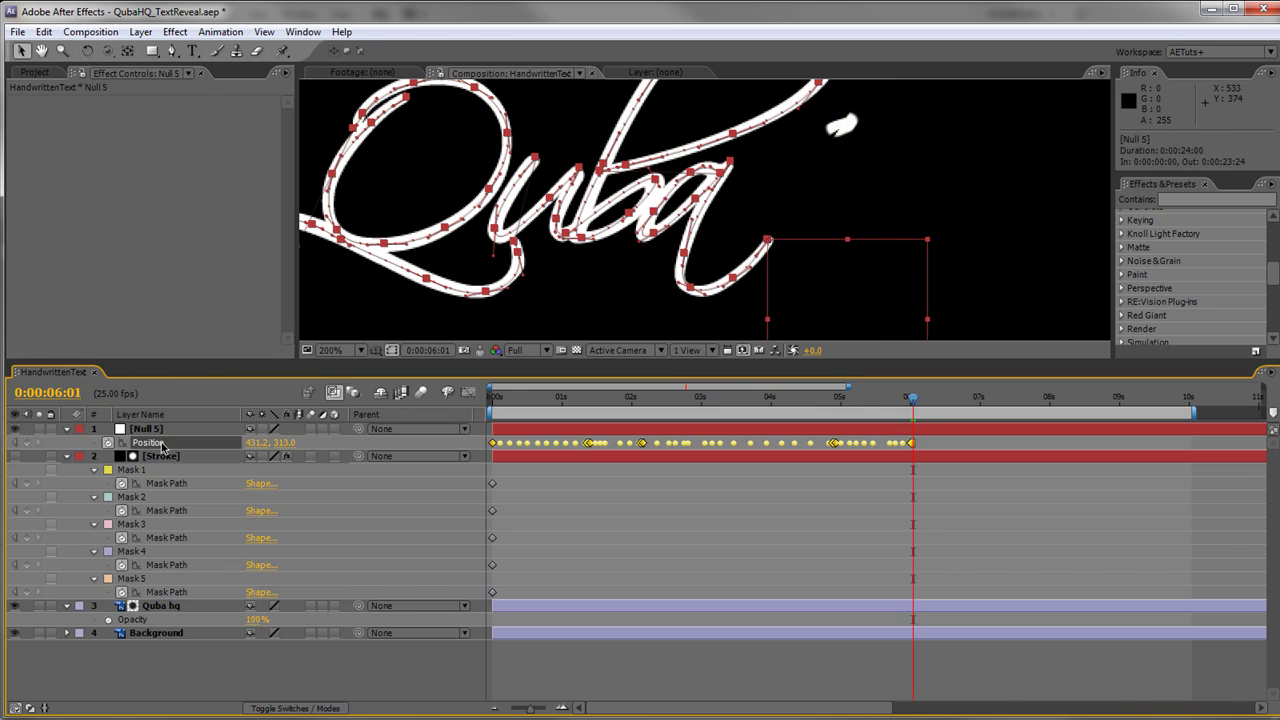
key("ctrl+v")
Step: Move the last Position keyframe of the Mask 5 path to 0:00:10:01, where the hq lettering finishes, and scrub back through the animation
left_click_drag(980, 399, 1193, 401)
left_click(1104, 446)
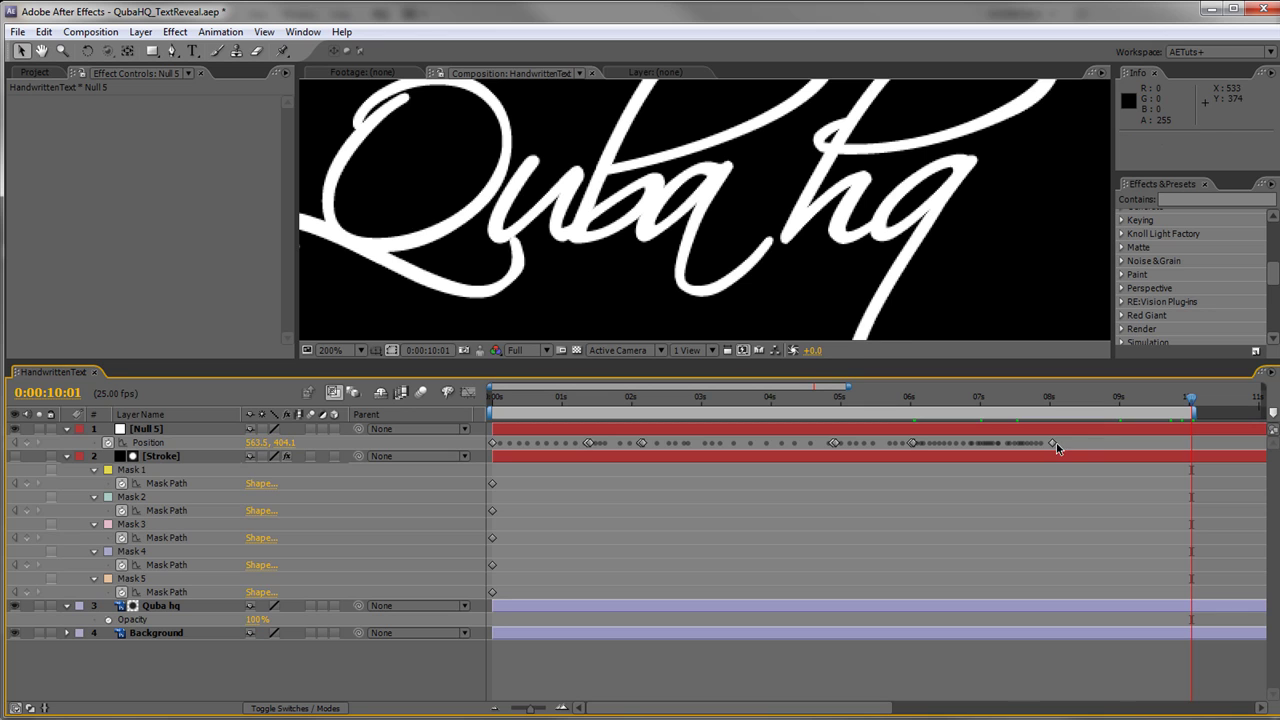
left_click_drag(1055, 446, 1191, 443)
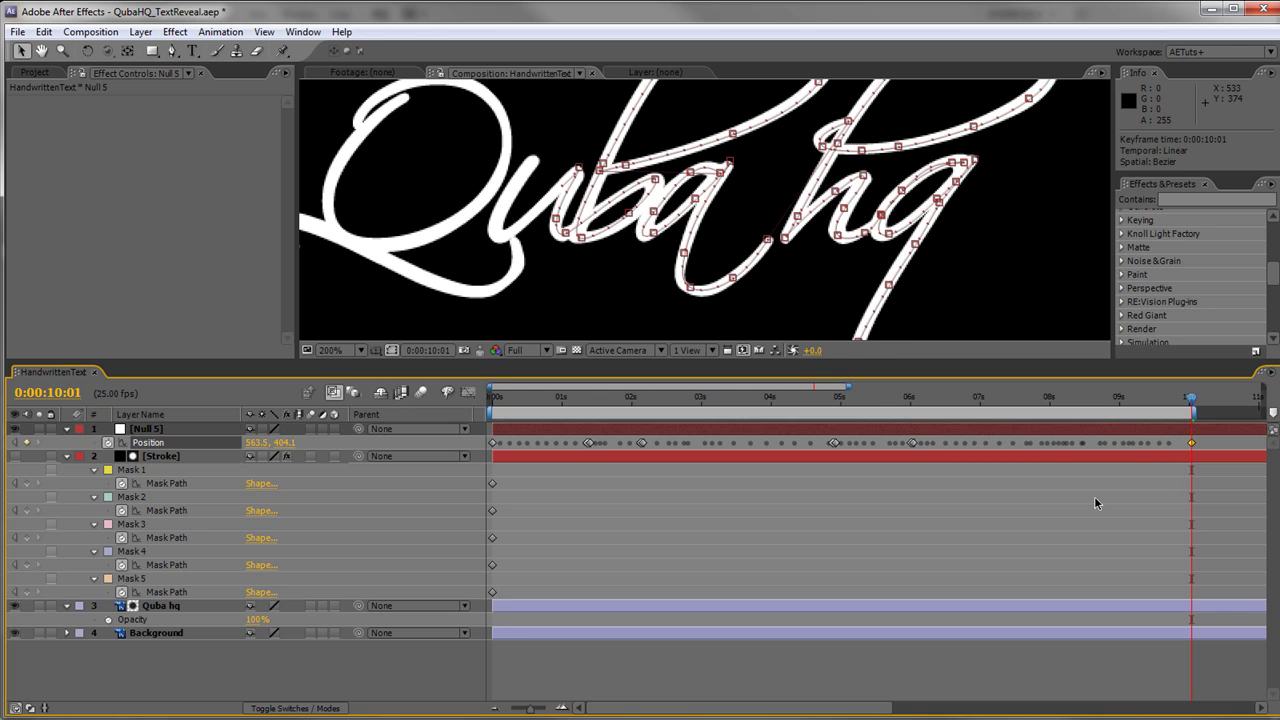
left_click_drag(1151, 406, 493, 412)
key("comma")
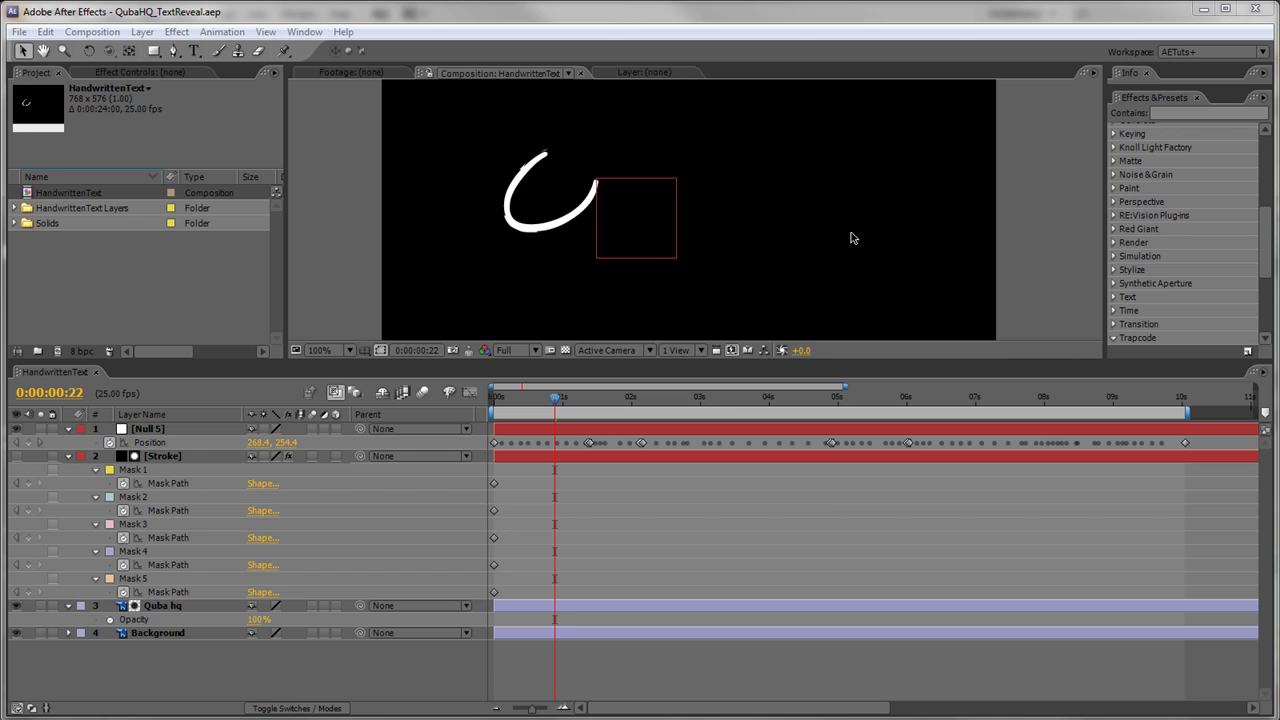
Step: Expand the Stroke layer's 3D Stroke effect properties and set the current time to 0:00:04:00
left_click(147, 461)
left_click(69, 456)
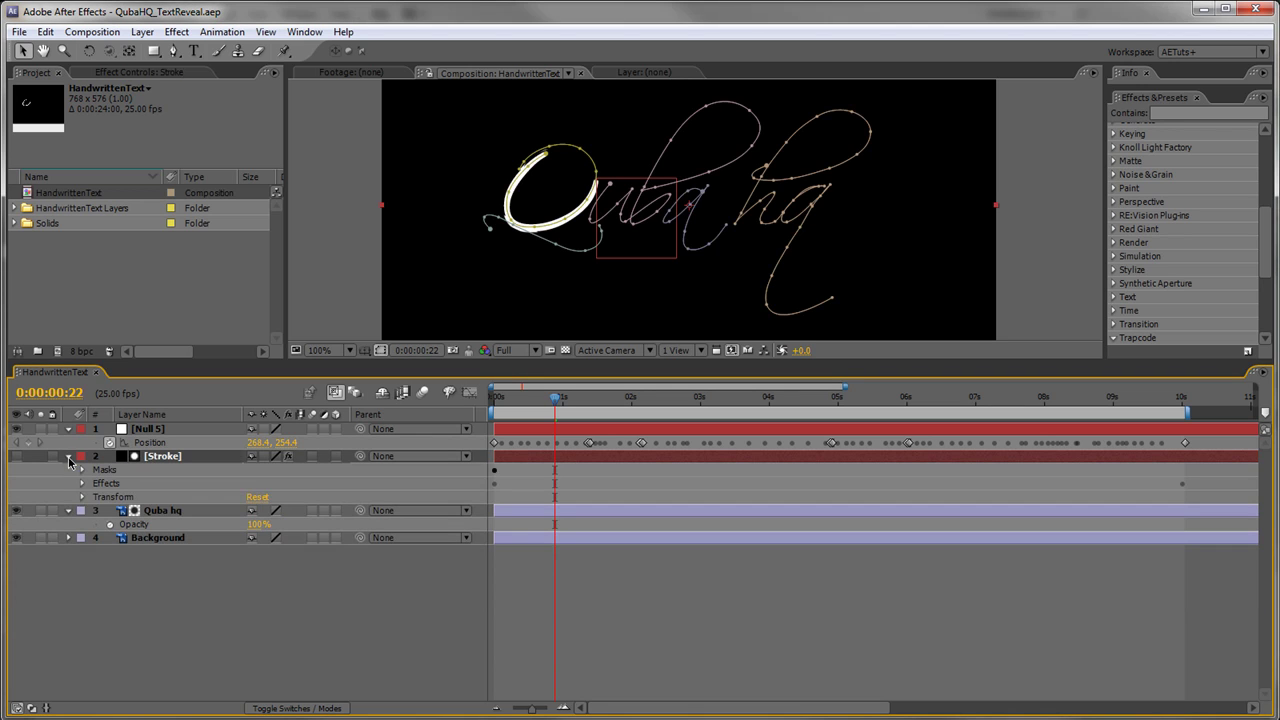
left_click(82, 484)
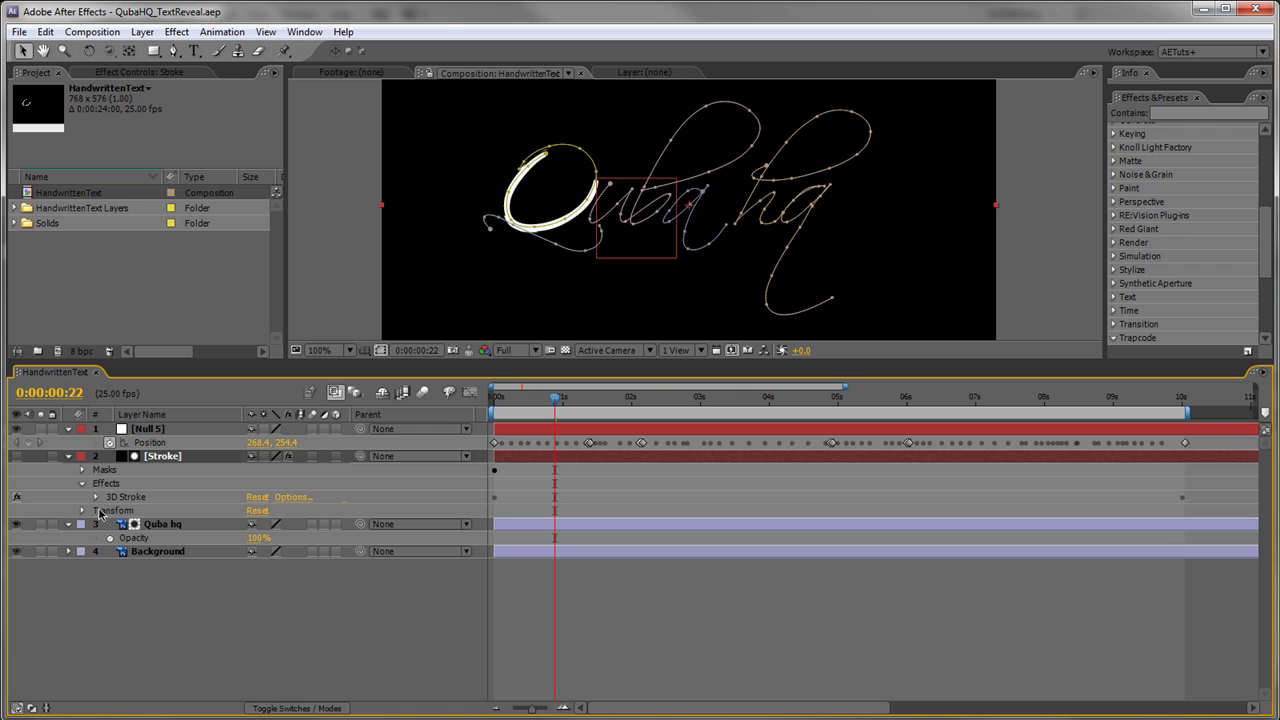
left_click(97, 510)
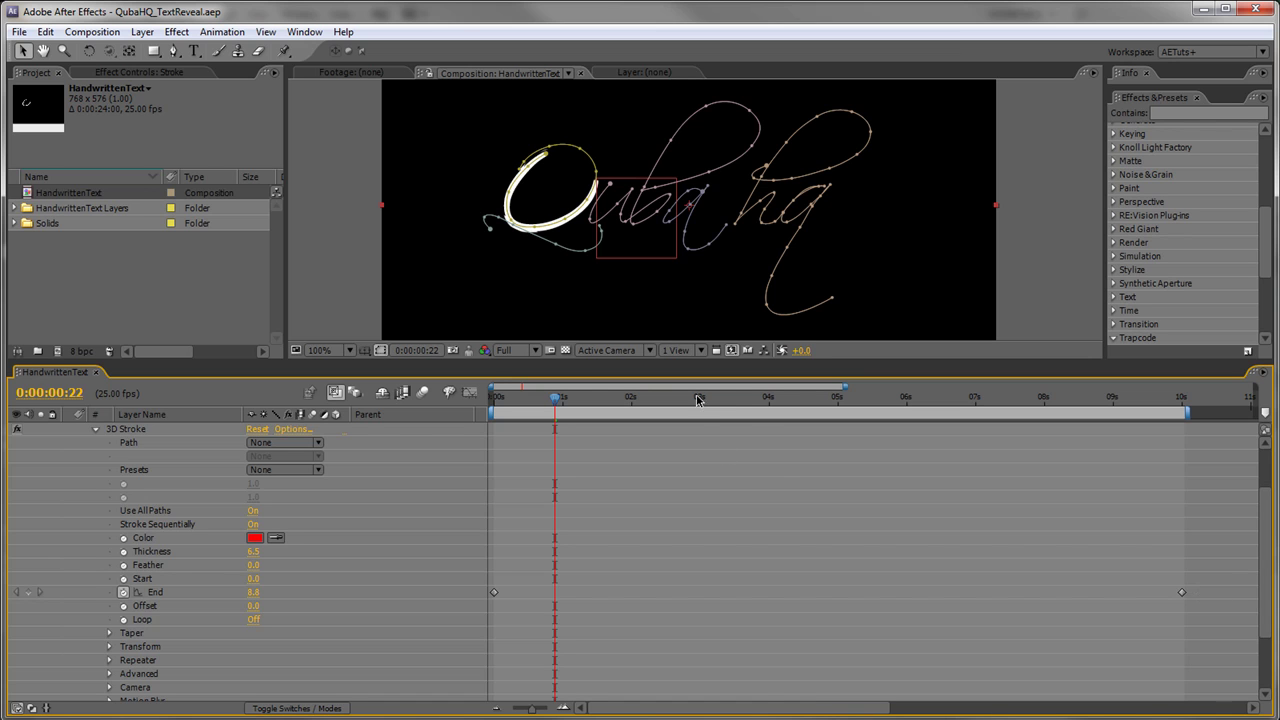
left_click_drag(695, 402, 770, 402)
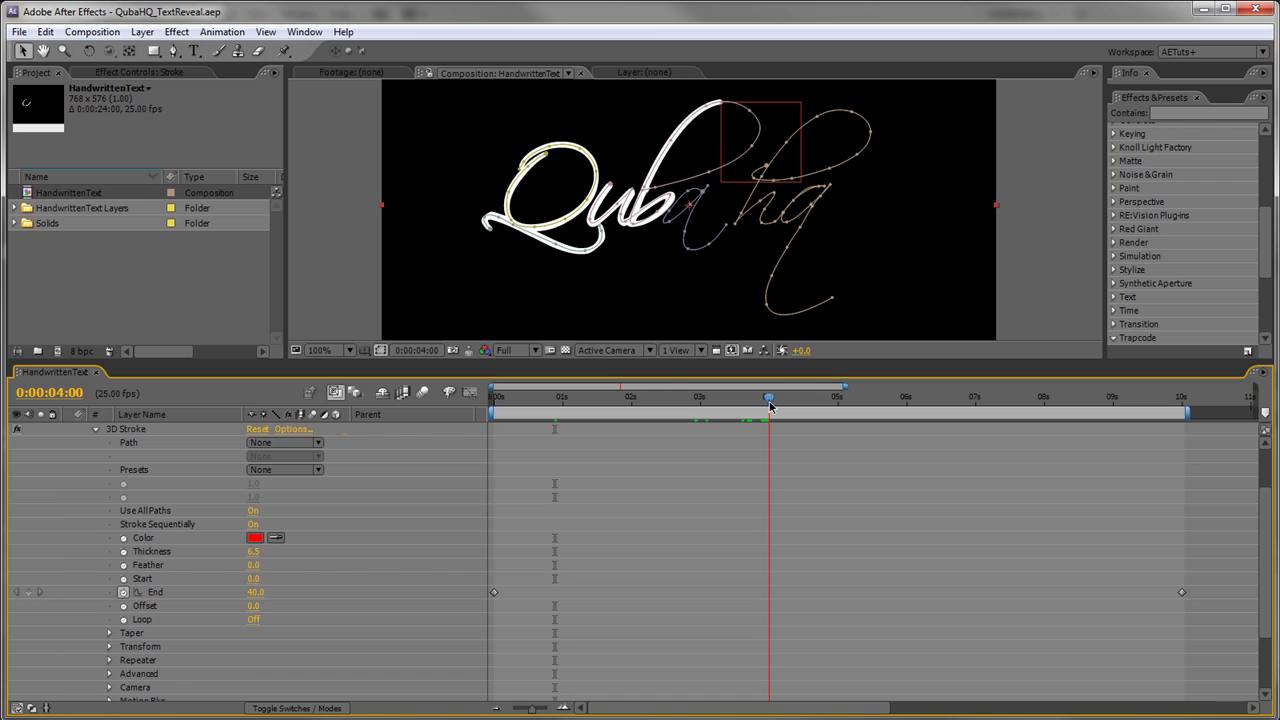
Step: Try to shorten the reveal by moving the last 3D Stroke End keyframe and the null's Position keyframes to 0:00:04:00
left_click_drag(1181, 592, 775, 598)
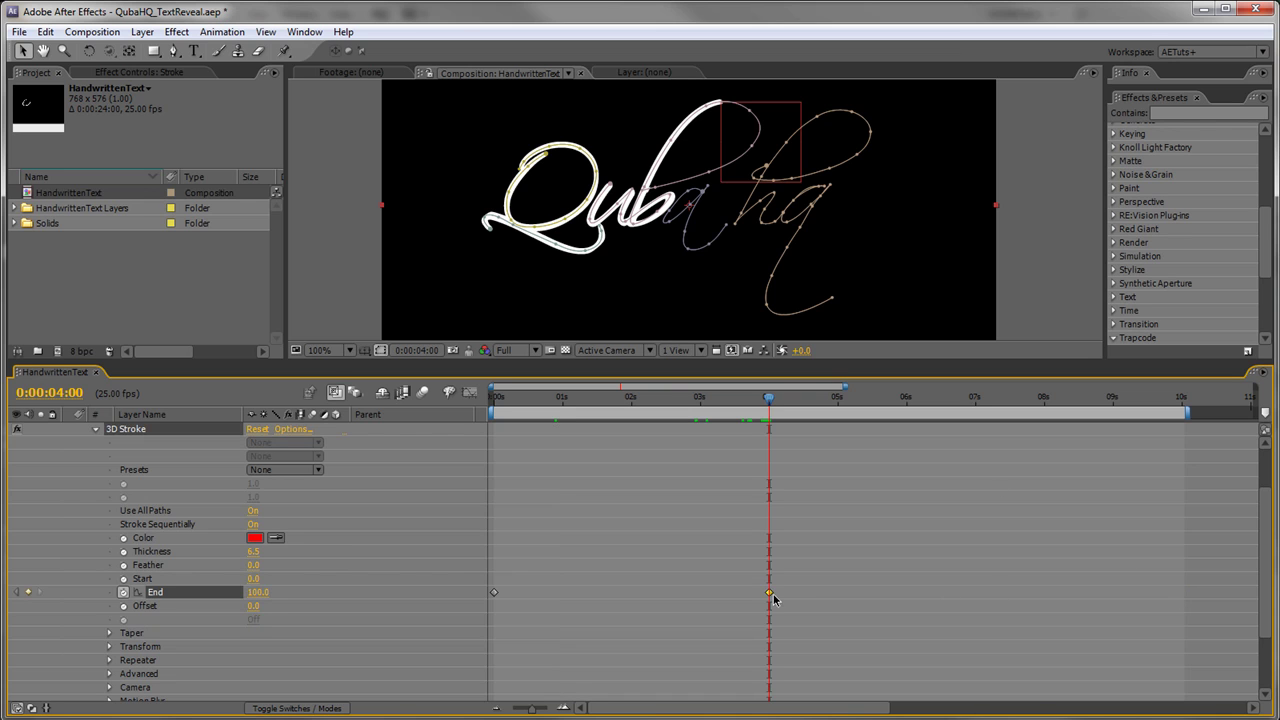
left_click_drag(1266, 632, 1268, 540)
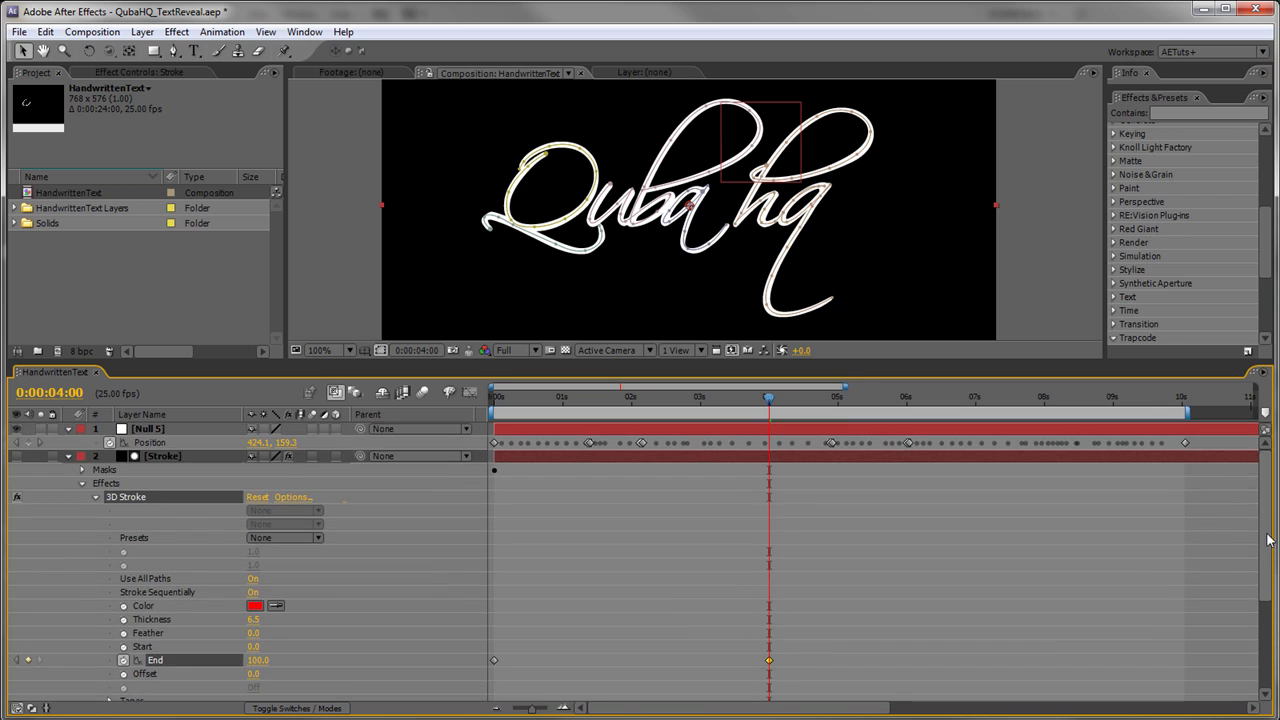
left_click(152, 442)
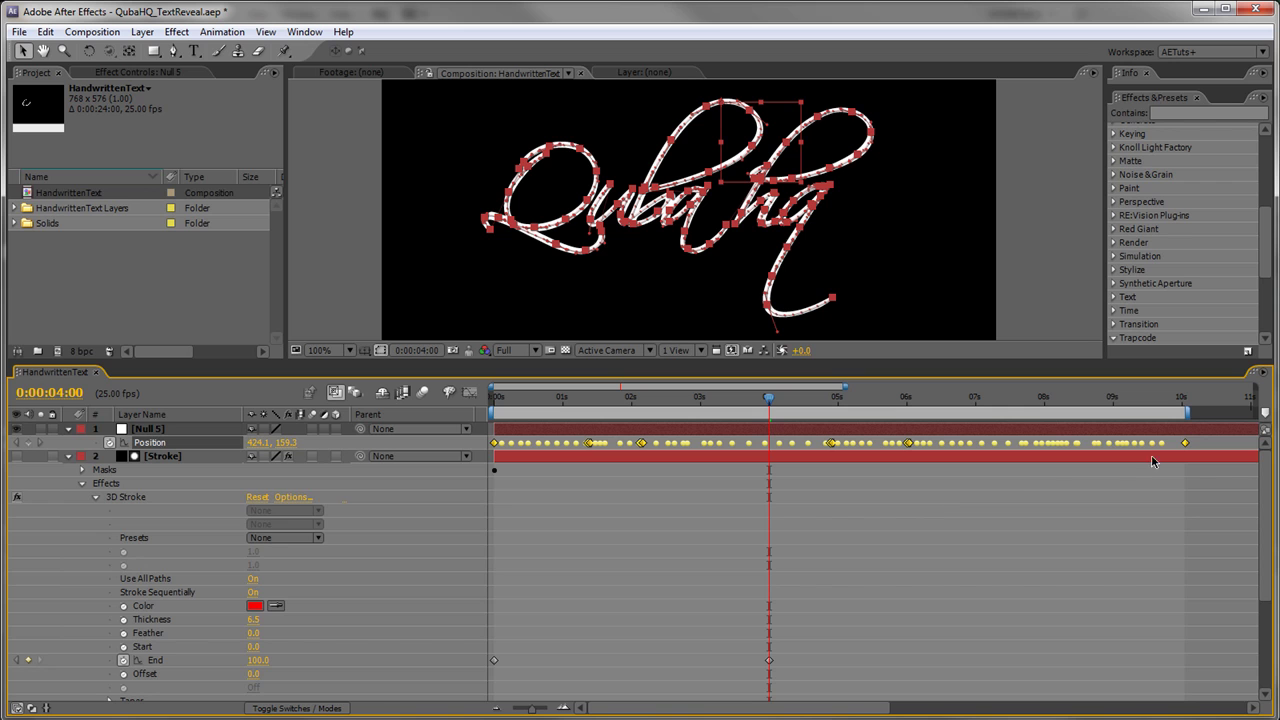
left_click_drag(1185, 447, 772, 452)
left_click_drag(769, 399, 634, 418)
Step: Undo the Position keyframe change and move the last 3D Stroke End keyframe back to the 10-second mark
key("ctrl+z")
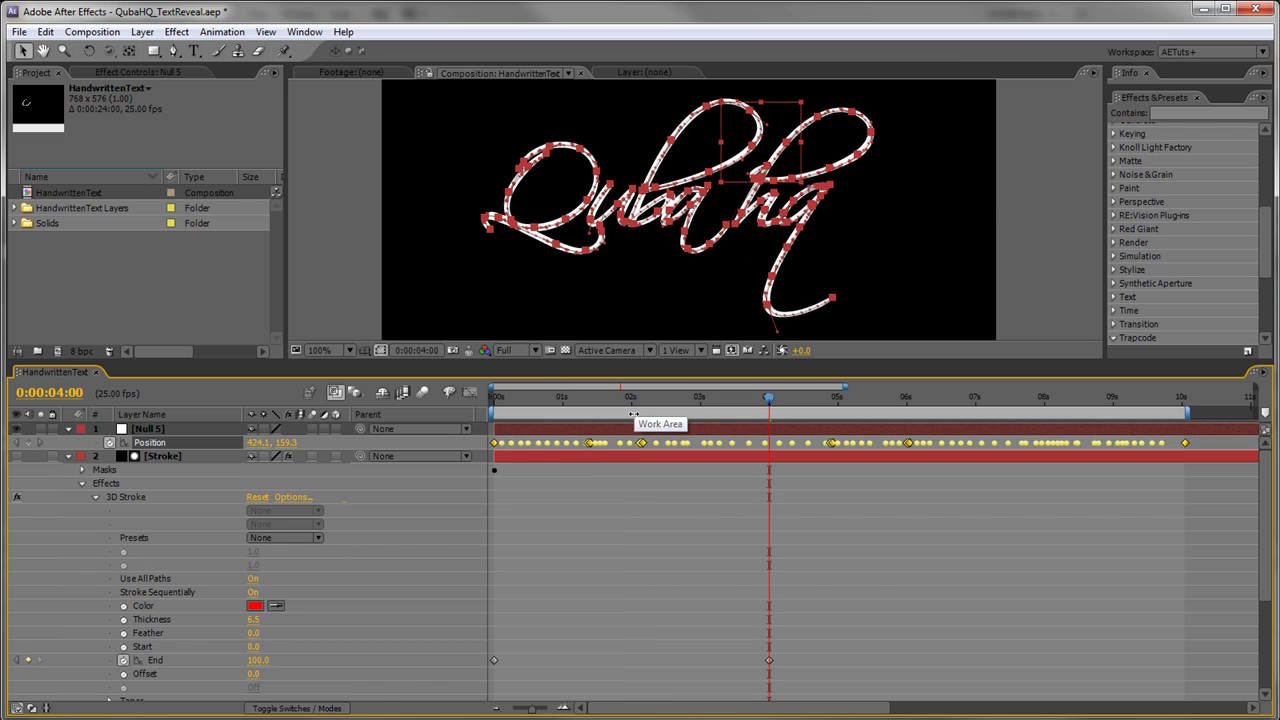
left_click_drag(769, 660, 1182, 660)
left_click(1093, 612)
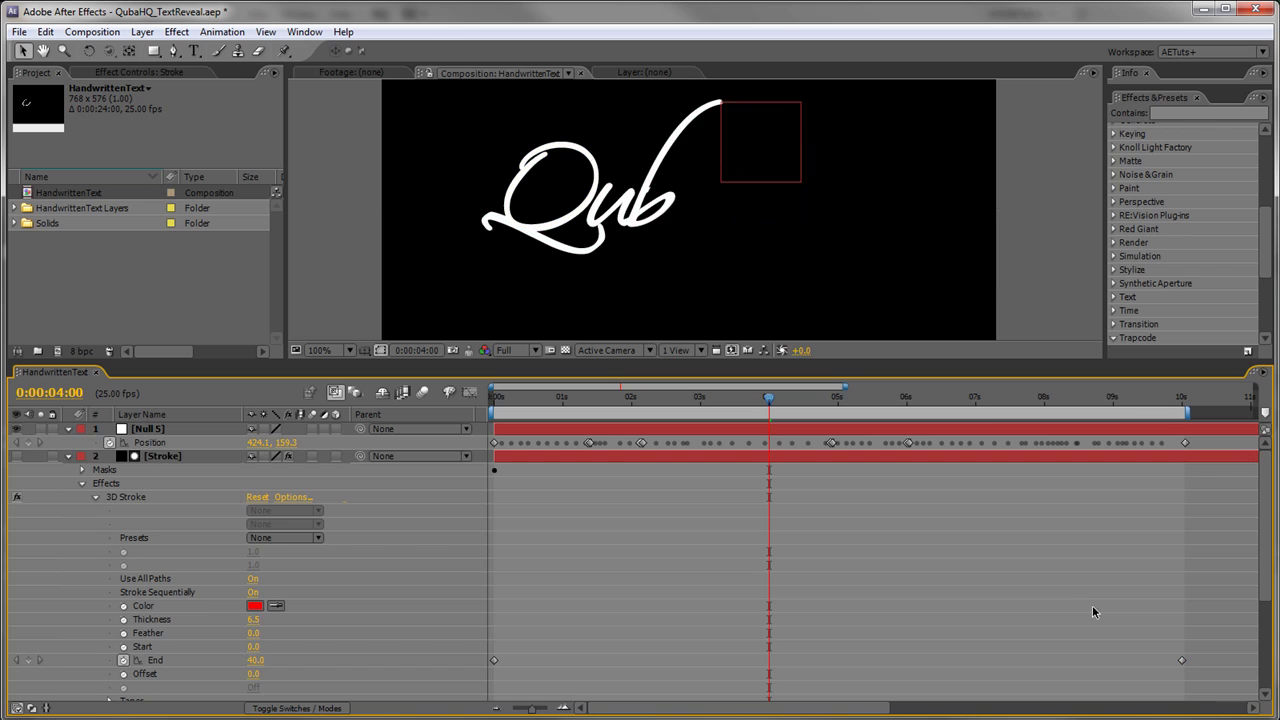
Step: Move the last 3D Stroke End keyframe to 0:00:04:00 with easing and end the work area there
left_click(1182, 660)
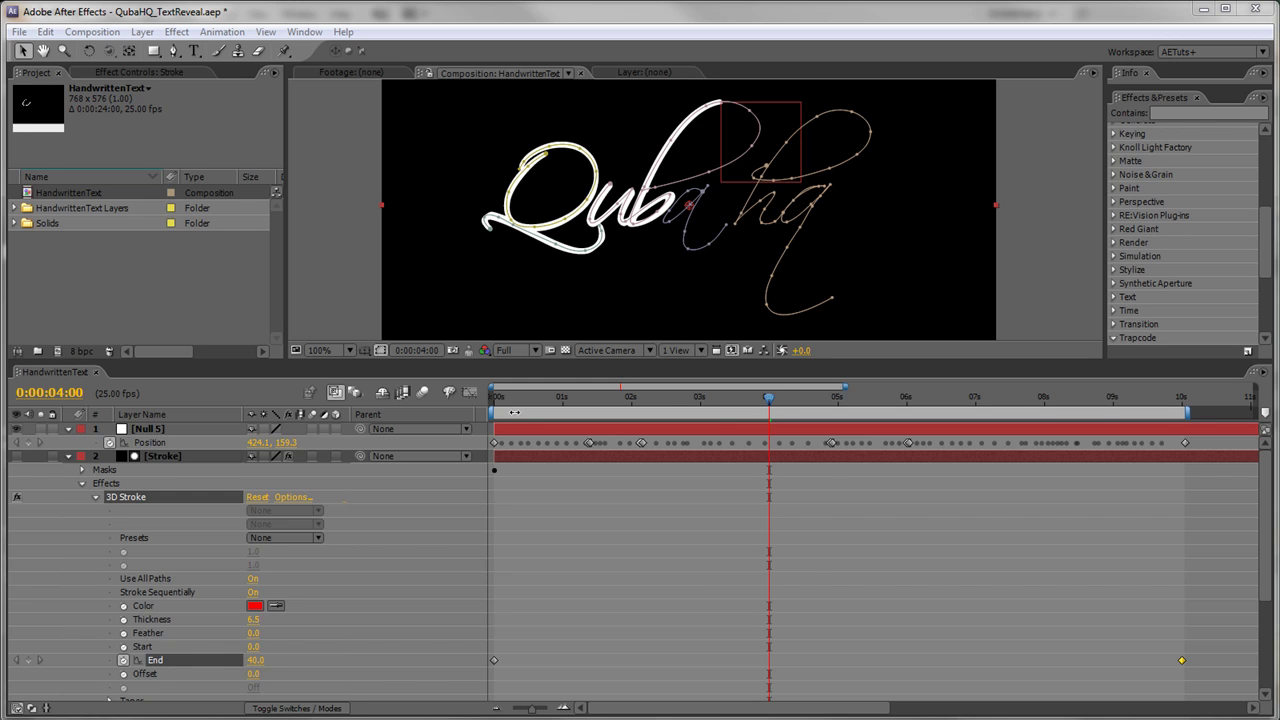
left_click_drag(1183, 662, 769, 662)
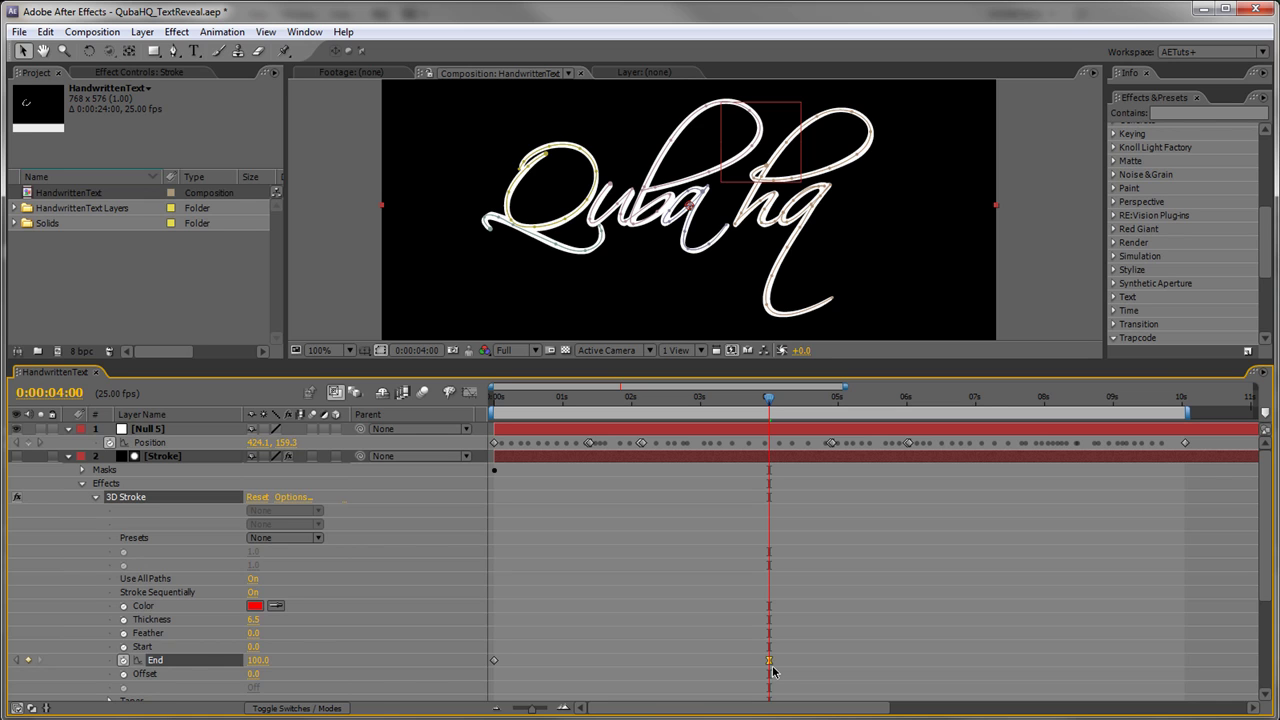
key("n")
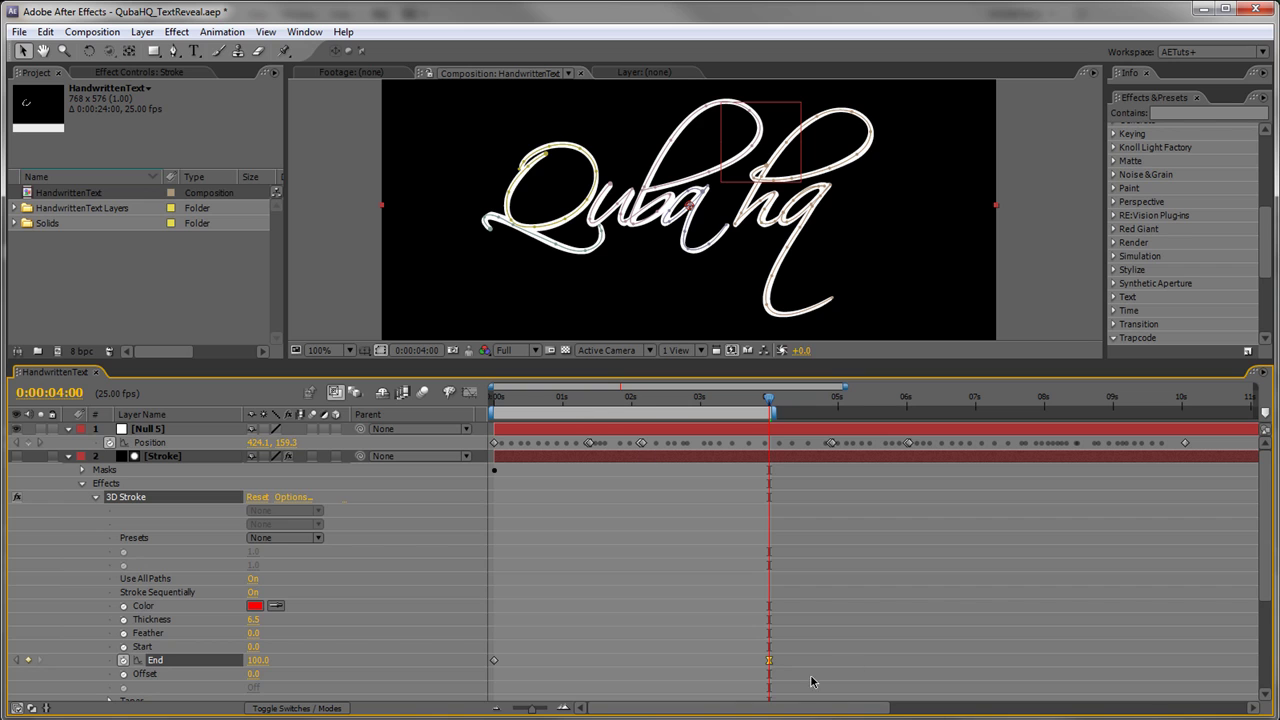
Step: Collapse the properties of the Stroke and Quba hq layers and deselect everything
left_click_drag(533, 711, 556, 709)
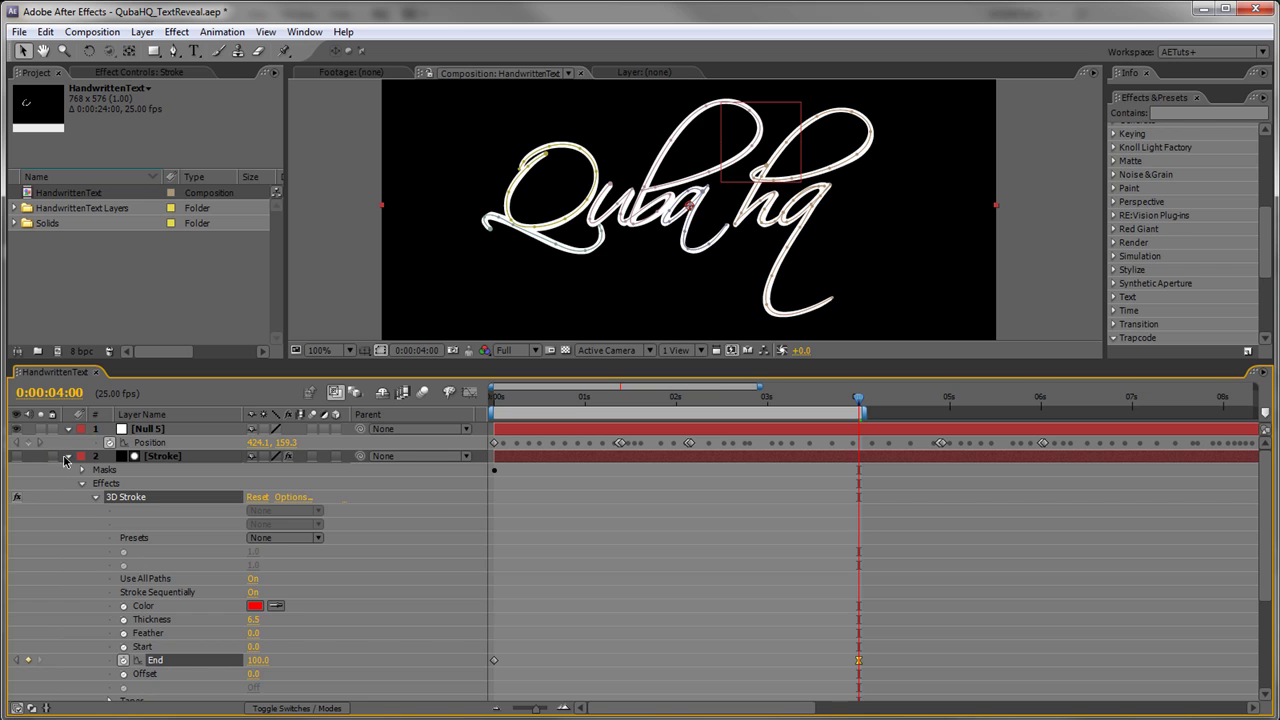
left_click(67, 456)
left_click(67, 470)
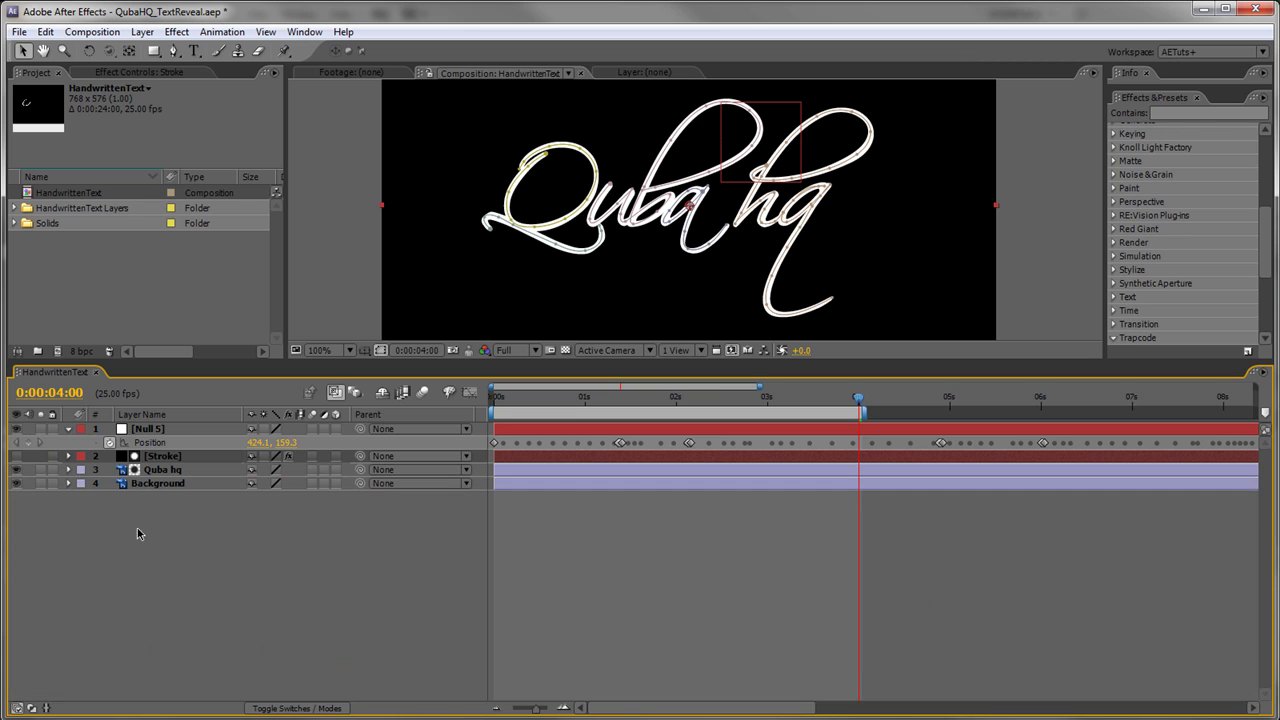
left_click(145, 540)
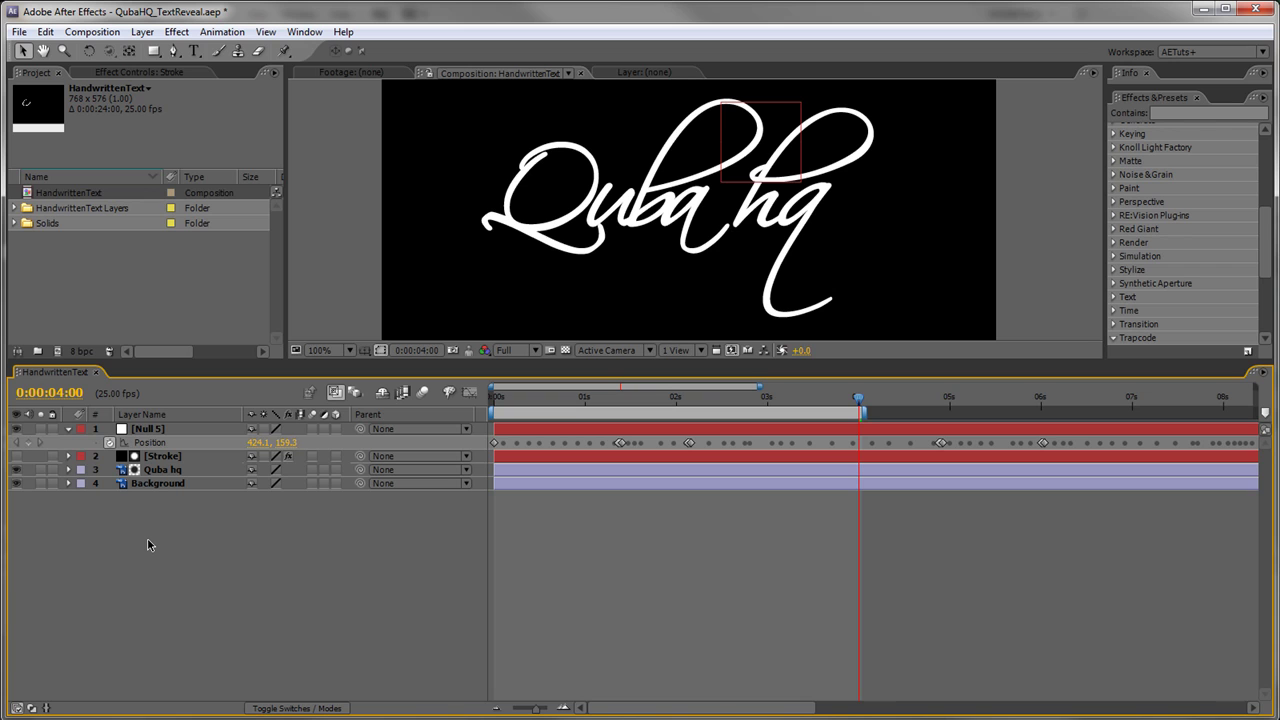
Step: Add a new null object, name it Driver and give it a Yellow label
key("ctrl+alt+shift+y")
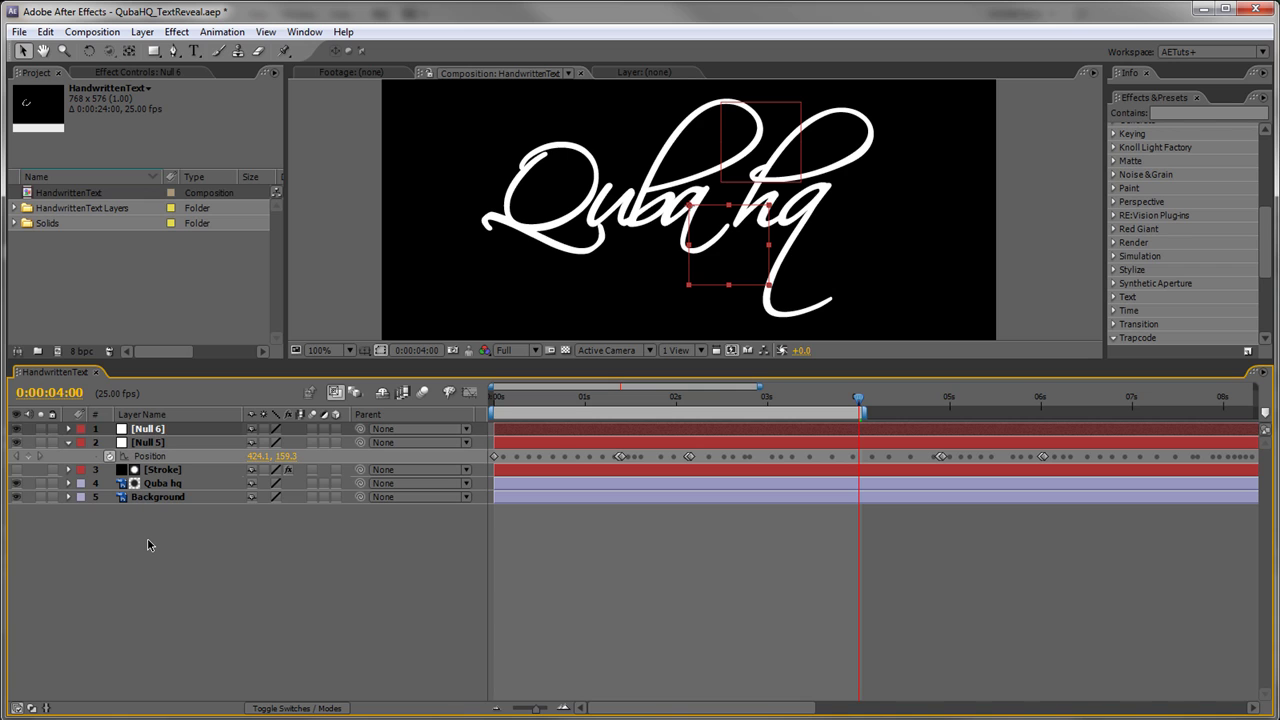
key("Return")
type("Driver")
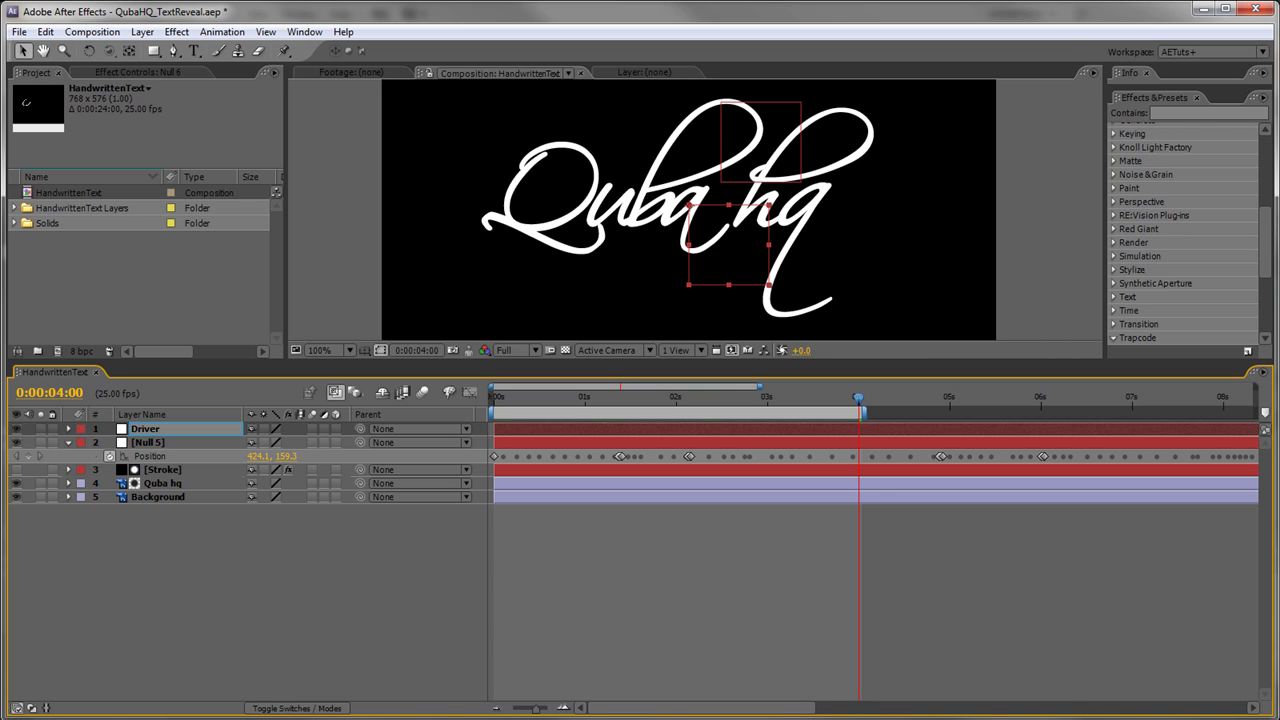
key("Return")
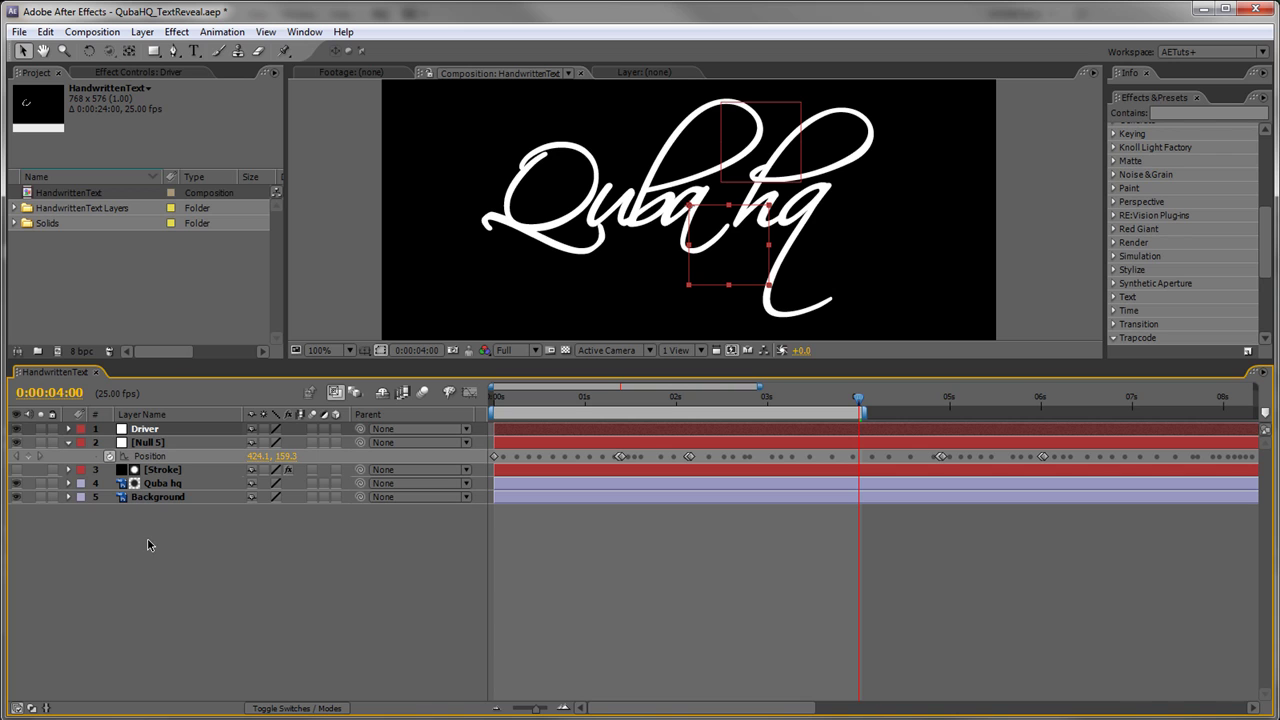
left_click(80, 431)
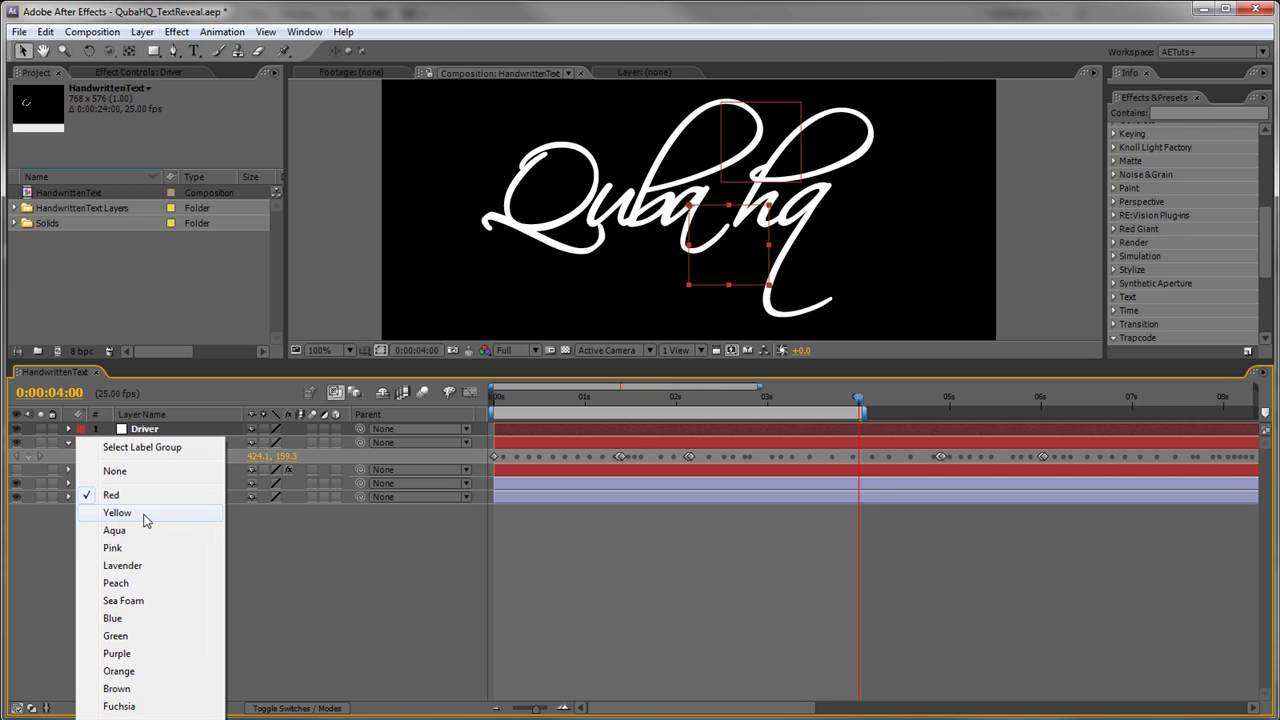
left_click(112, 515)
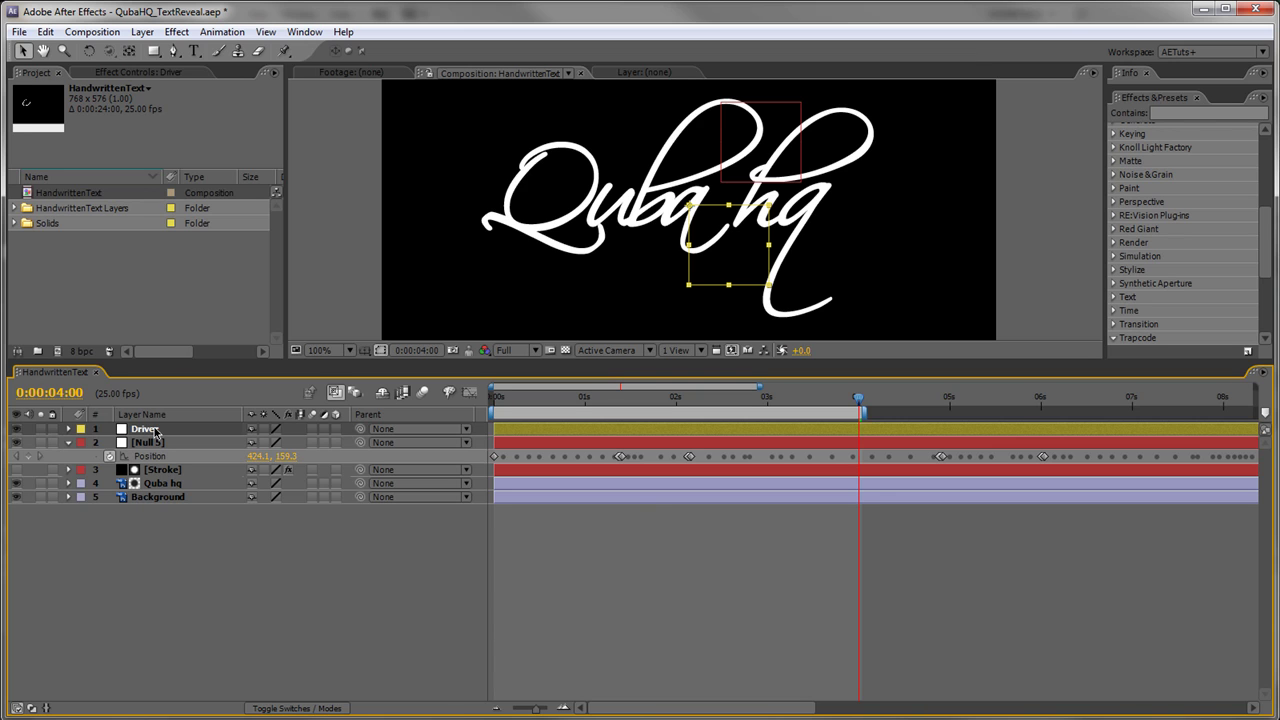
Step: Show the Driver null's Position, apply a Slider Control effect to the null and rename the effect Time
key("p")
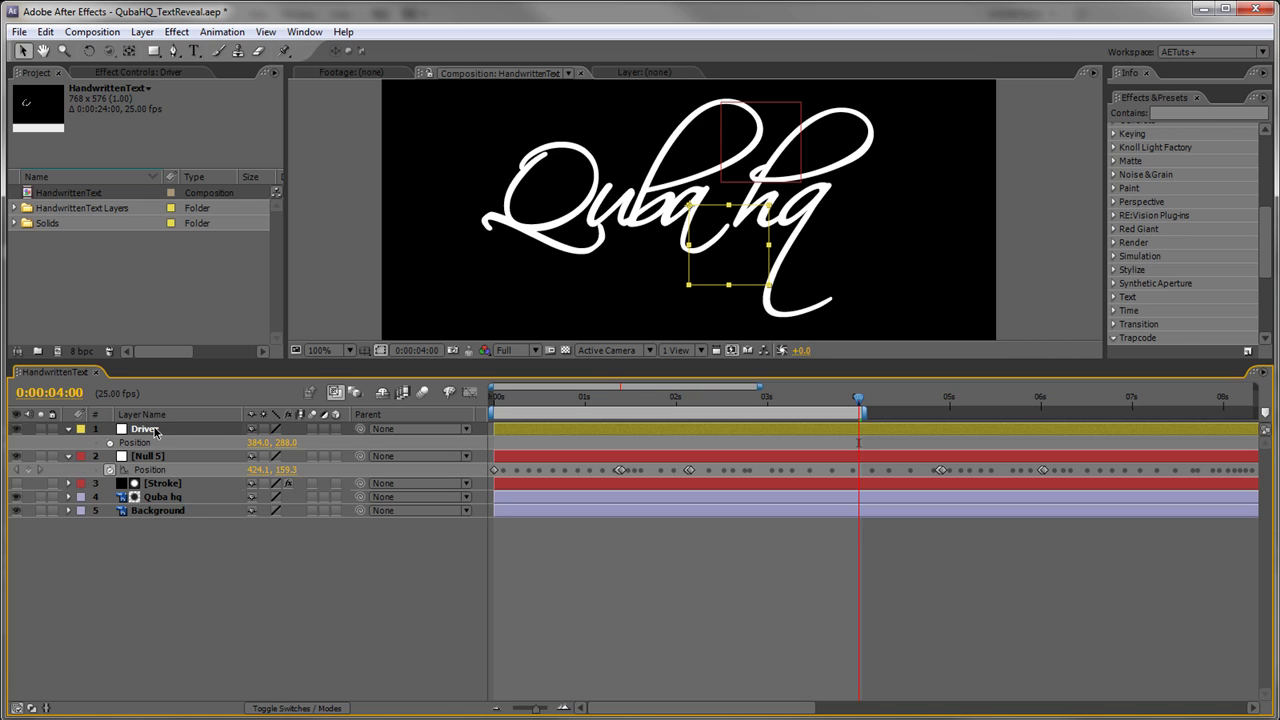
left_click_drag(1268, 252, 1273, 211)
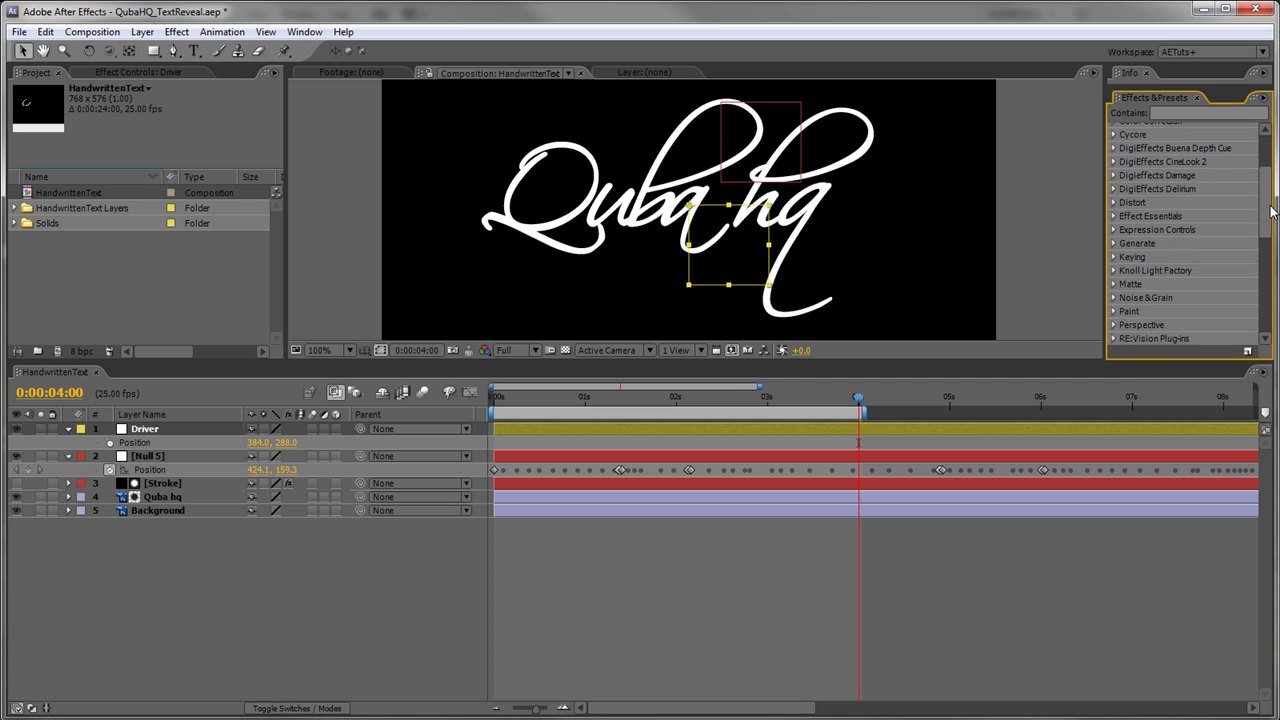
left_click(1118, 230)
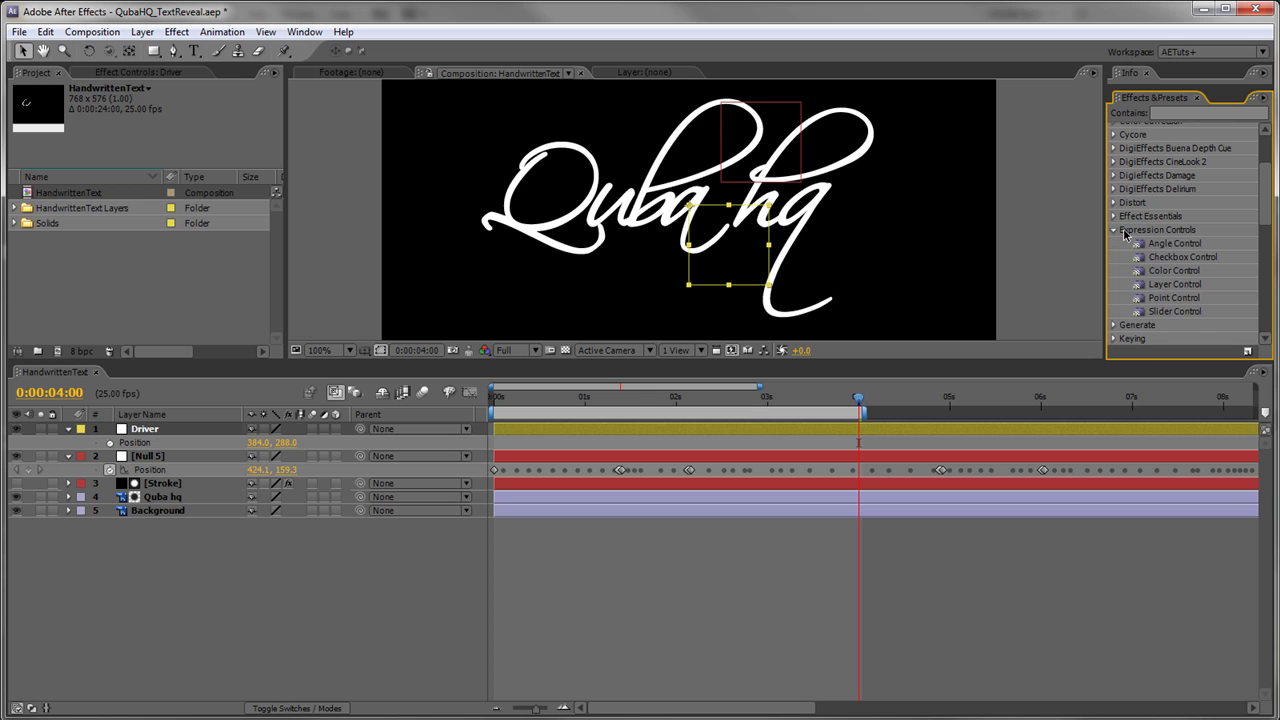
left_click_drag(1183, 313, 170, 431)
left_click(82, 442)
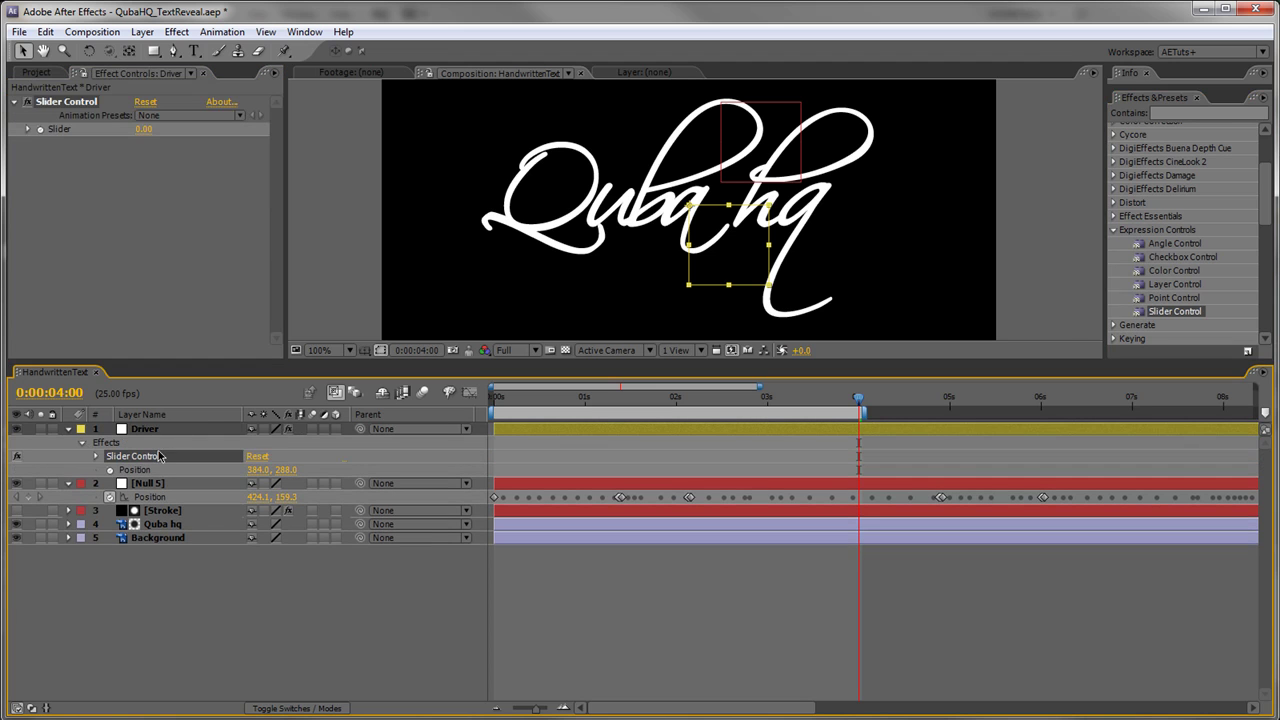
left_click(96, 456)
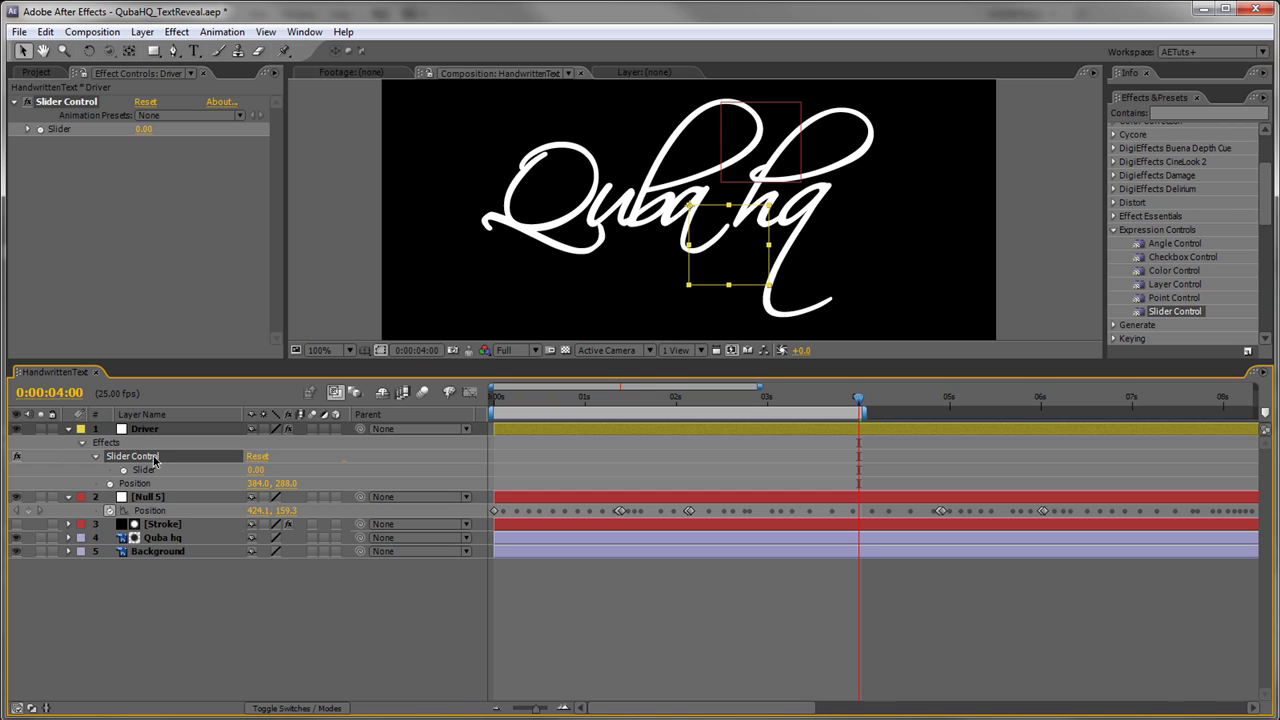
key("Return")
type("Ti")
key("Return")
left_click(273, 617)
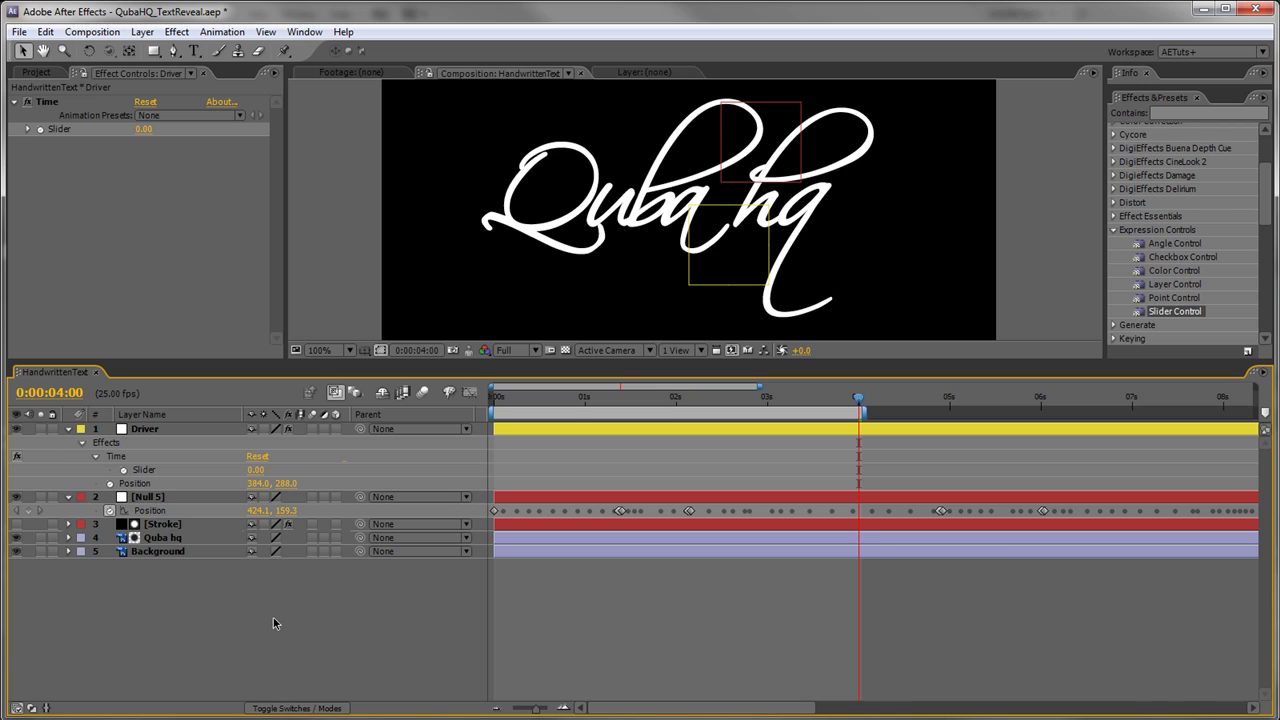
Step: Set Driver's Position expression to thisComp.layer("Null 5").transform.position.valueAtTime(effect("Time")("Slider"))
left_click(110, 483, "alt")
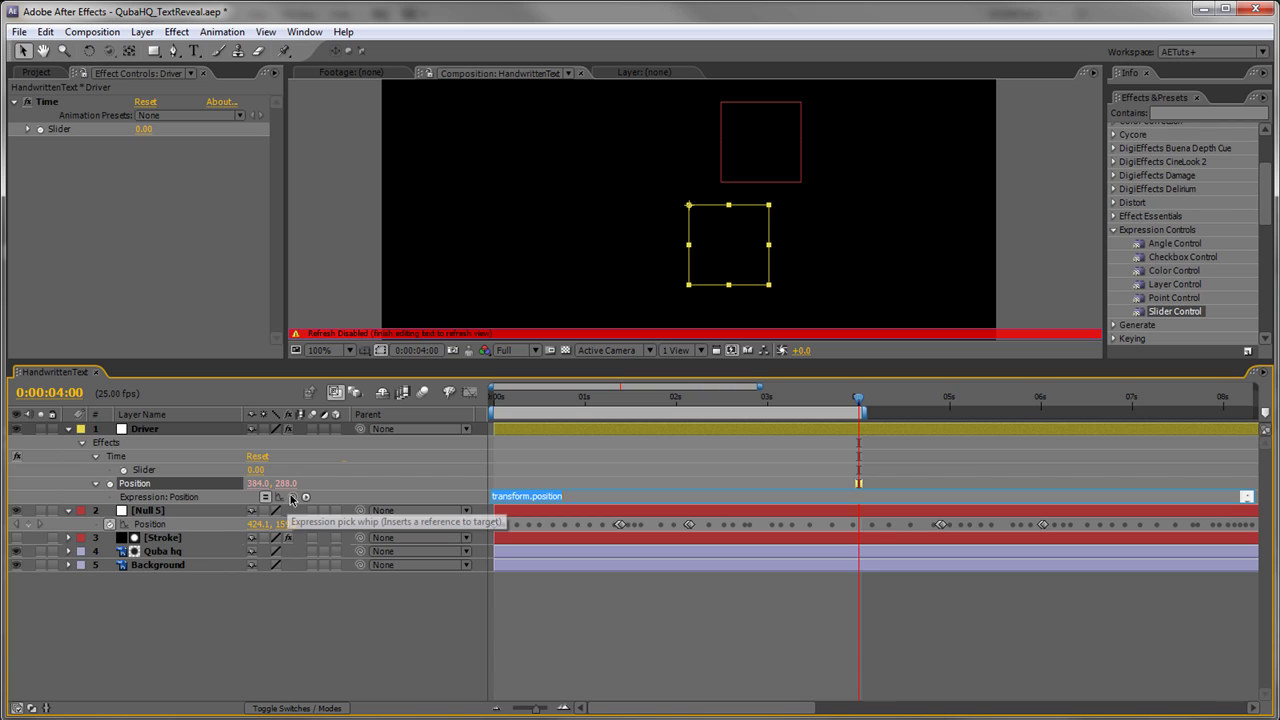
left_click_drag(292, 497, 152, 526)
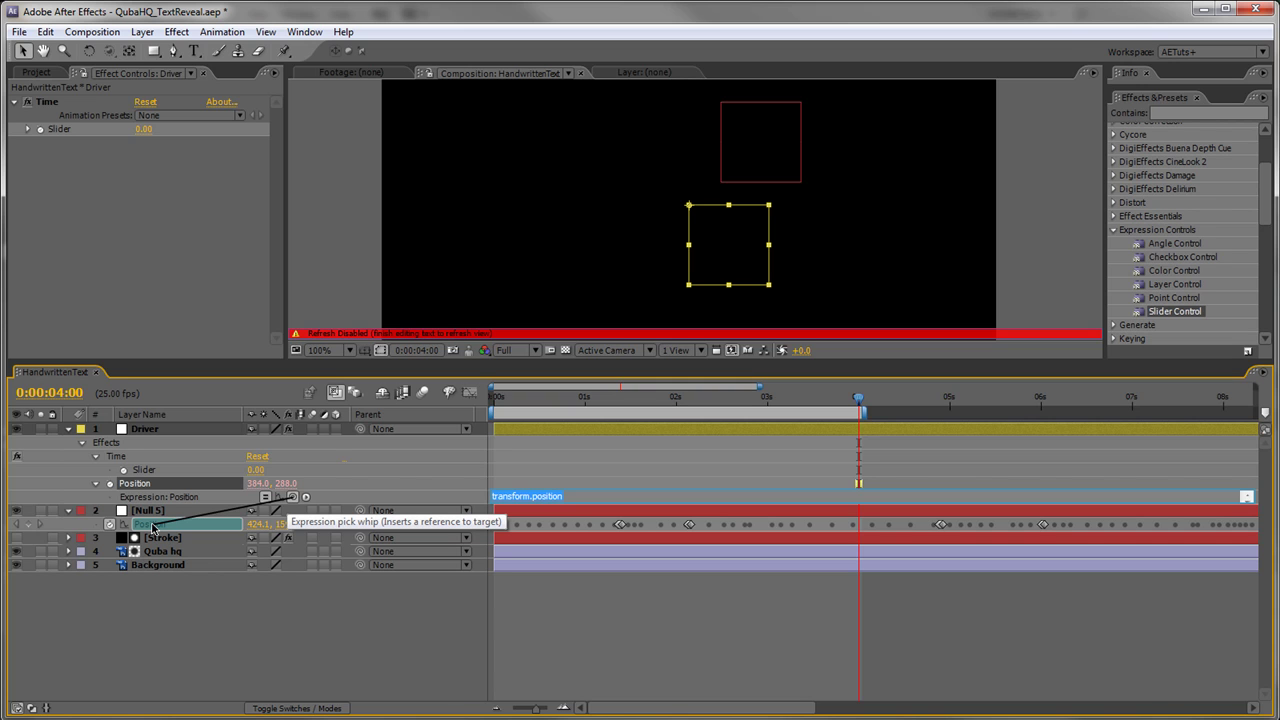
left_click_drag(152, 526, 152, 526)
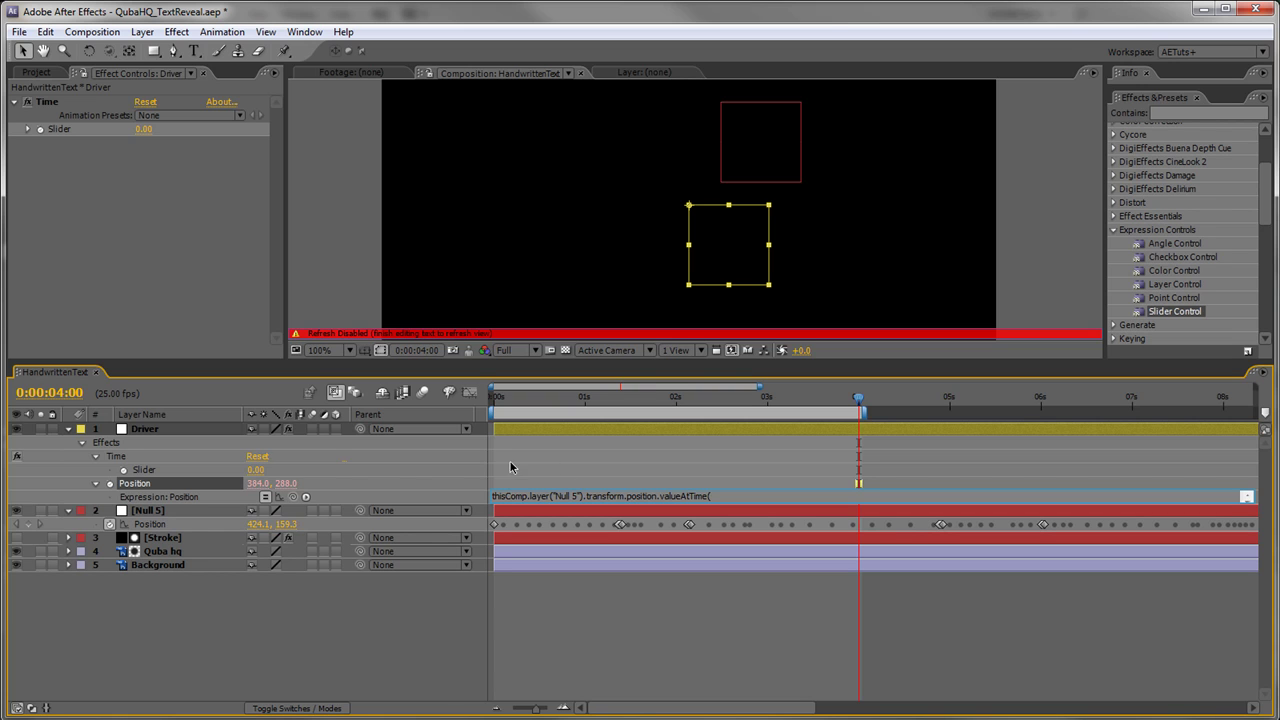
left_click_drag(286, 497, 146, 471)
type(")(\"Slider\"))")
left_click(827, 620)
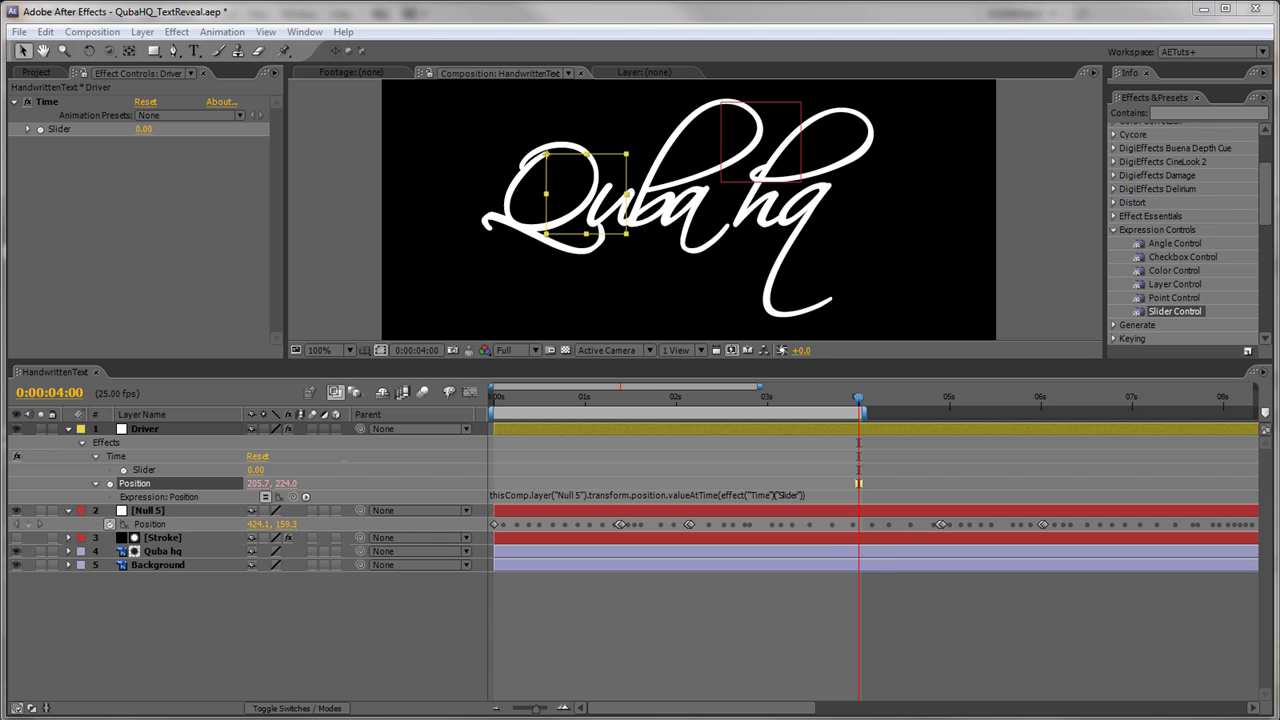
Step: Review the Driver's Position expression in Notepad, examining the Null 5 position reference, valueAtTime and the Time slider argument, and return to After Effects
key("alt+Tab")
left_click_drag(618, 162, 664, 175)
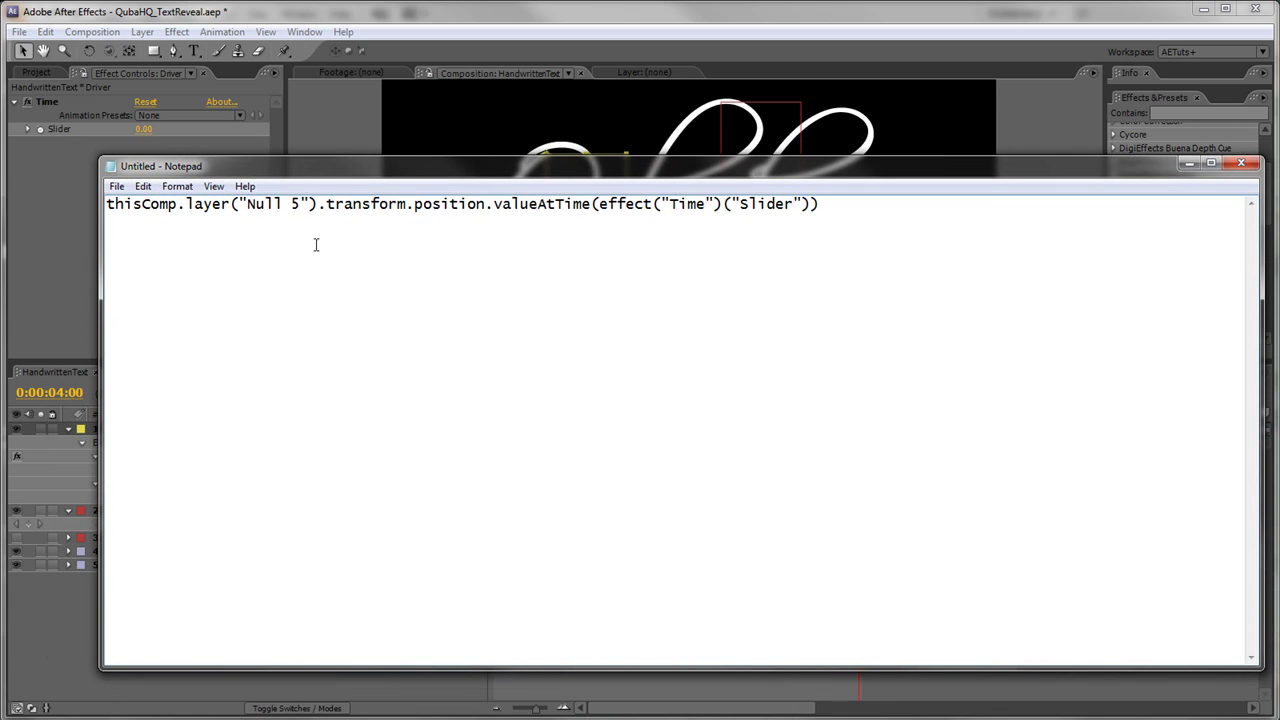
left_click_drag(486, 206, 110, 198)
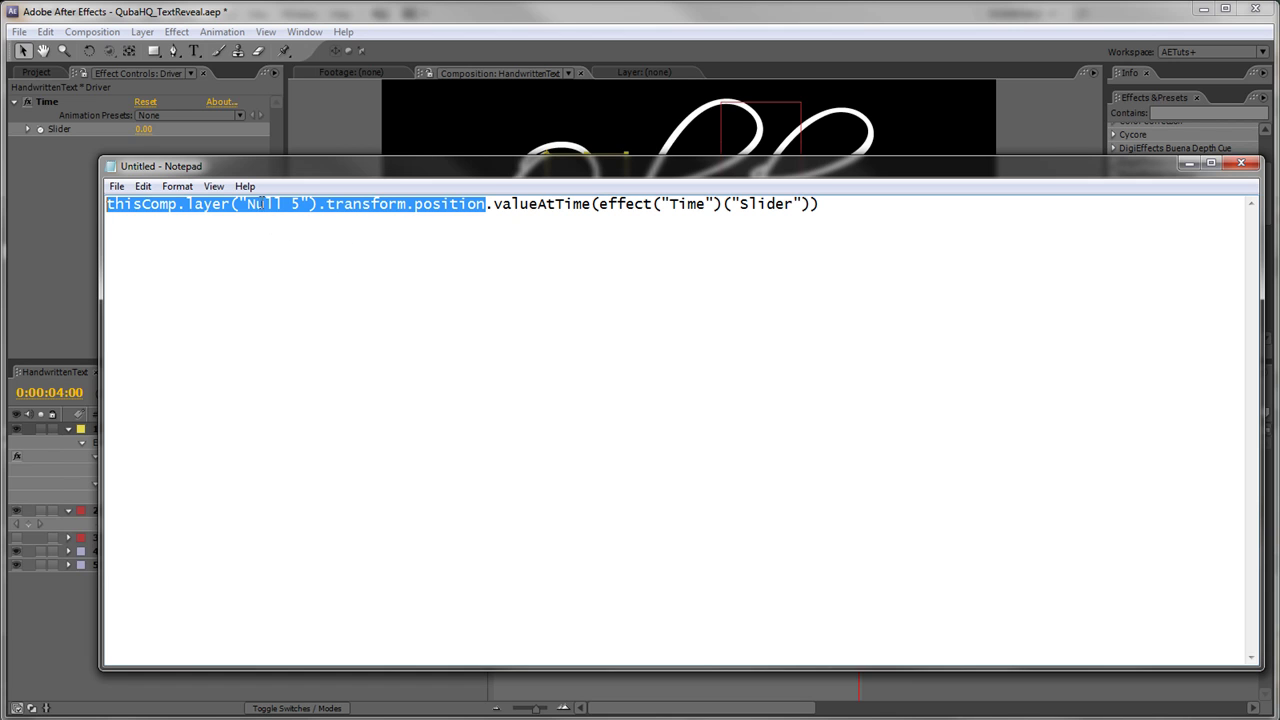
left_click_drag(494, 206, 889, 207)
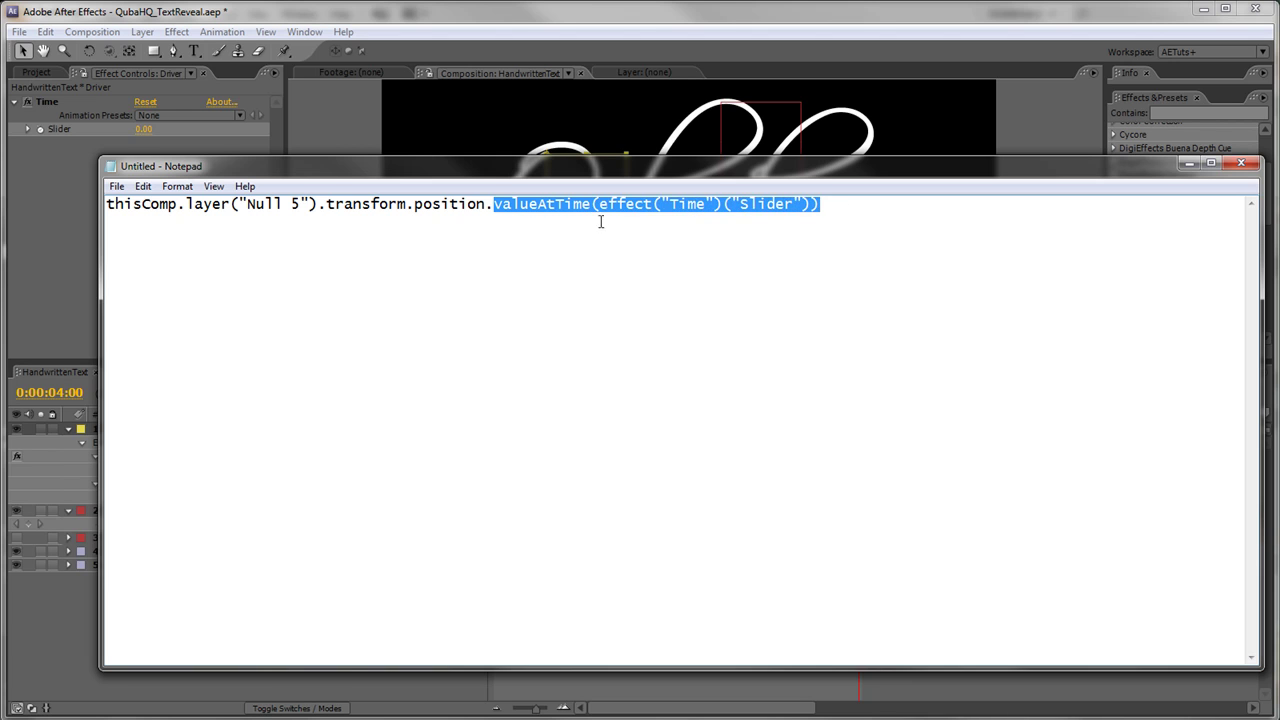
left_click_drag(599, 204, 811, 206)
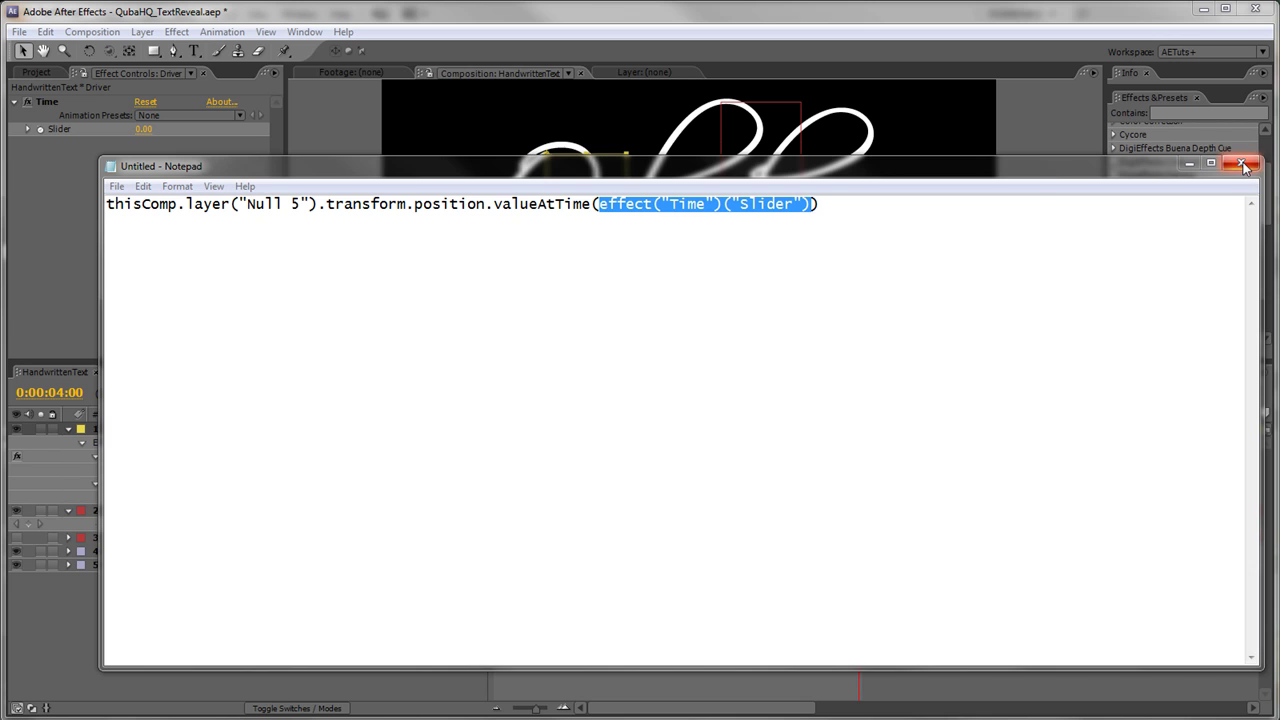
left_click(1043, 263)
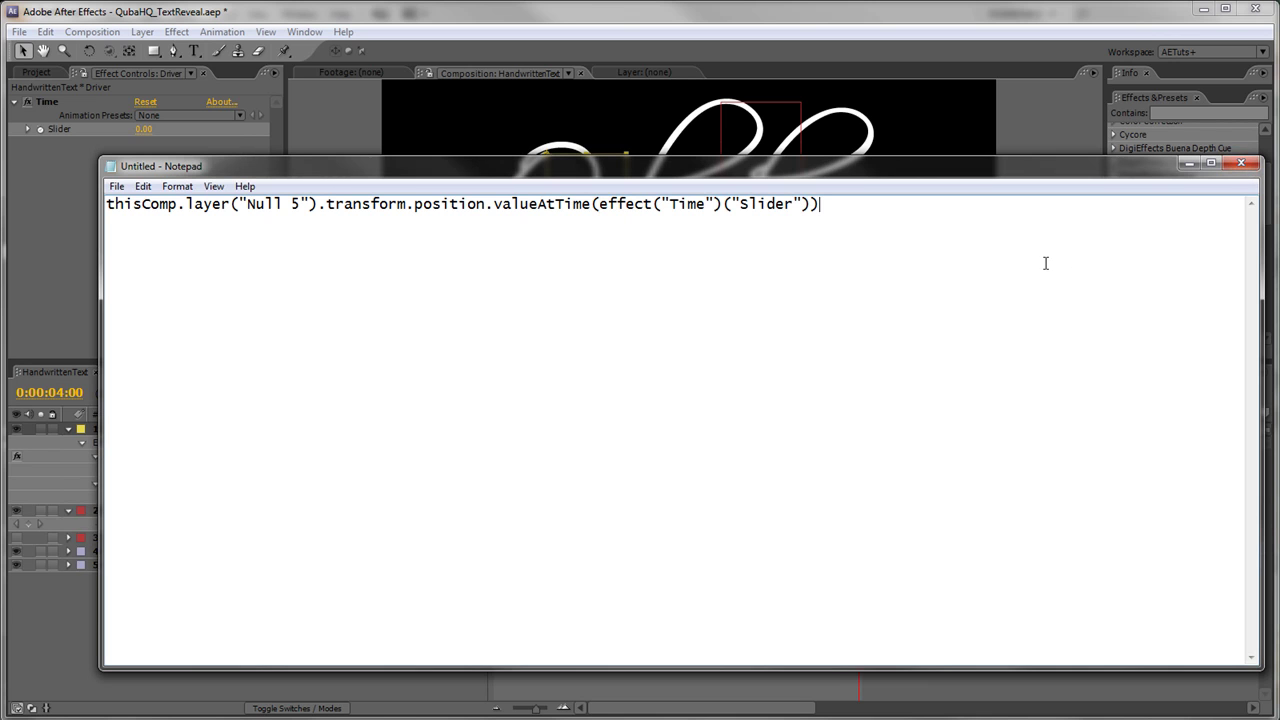
left_click(1243, 163)
left_click(675, 477)
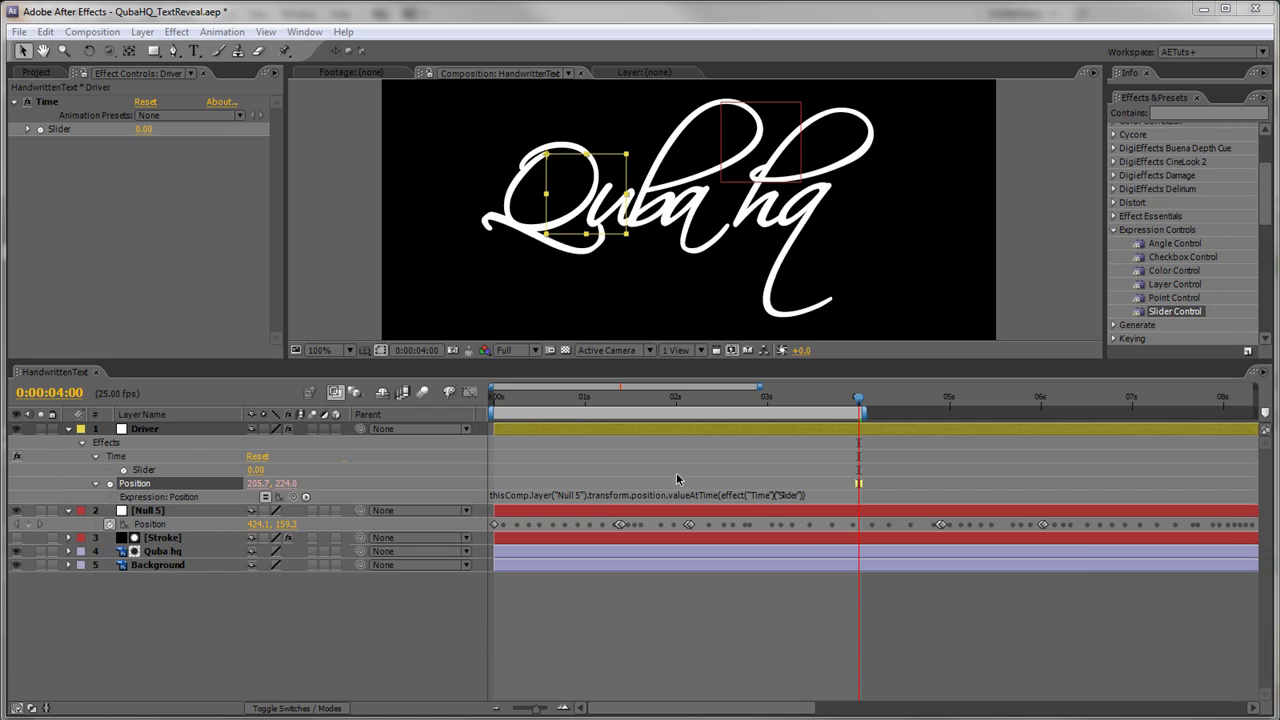
Step: Collapse the Driver's Position expression and Null 5's properties, mark Null 5 as shy and hide shy layers
left_click(96, 484)
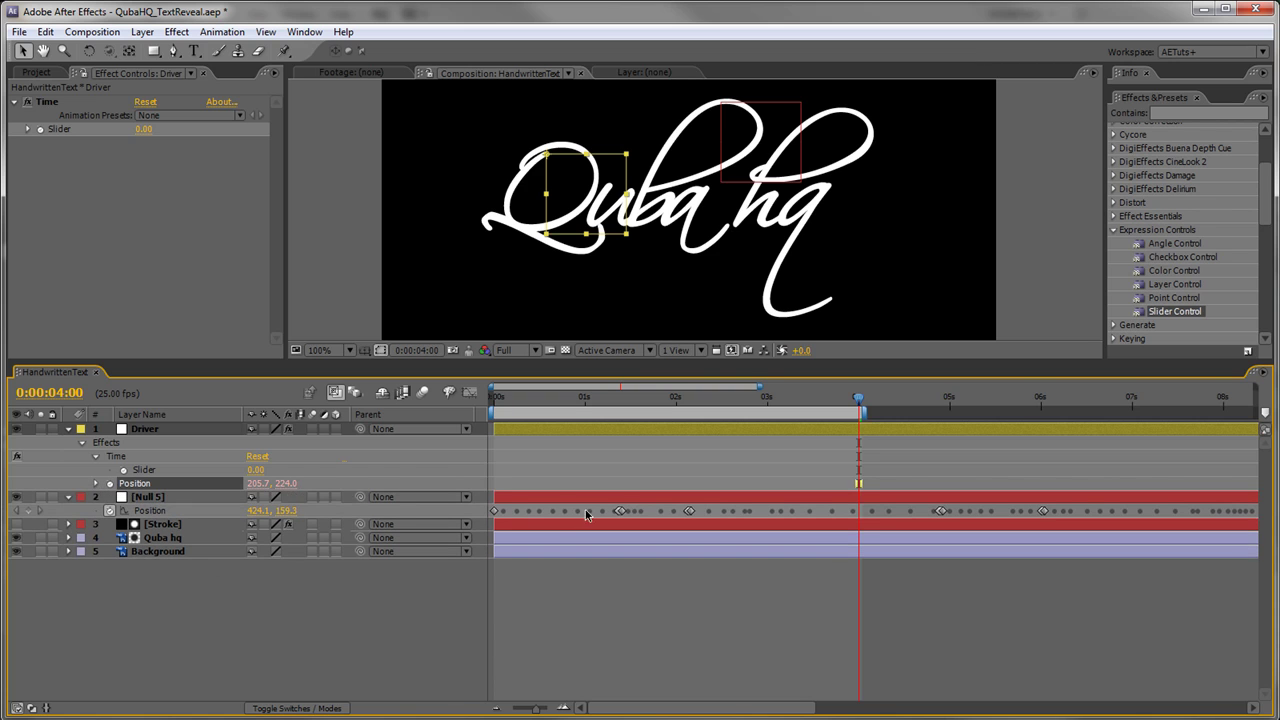
left_click(68, 497)
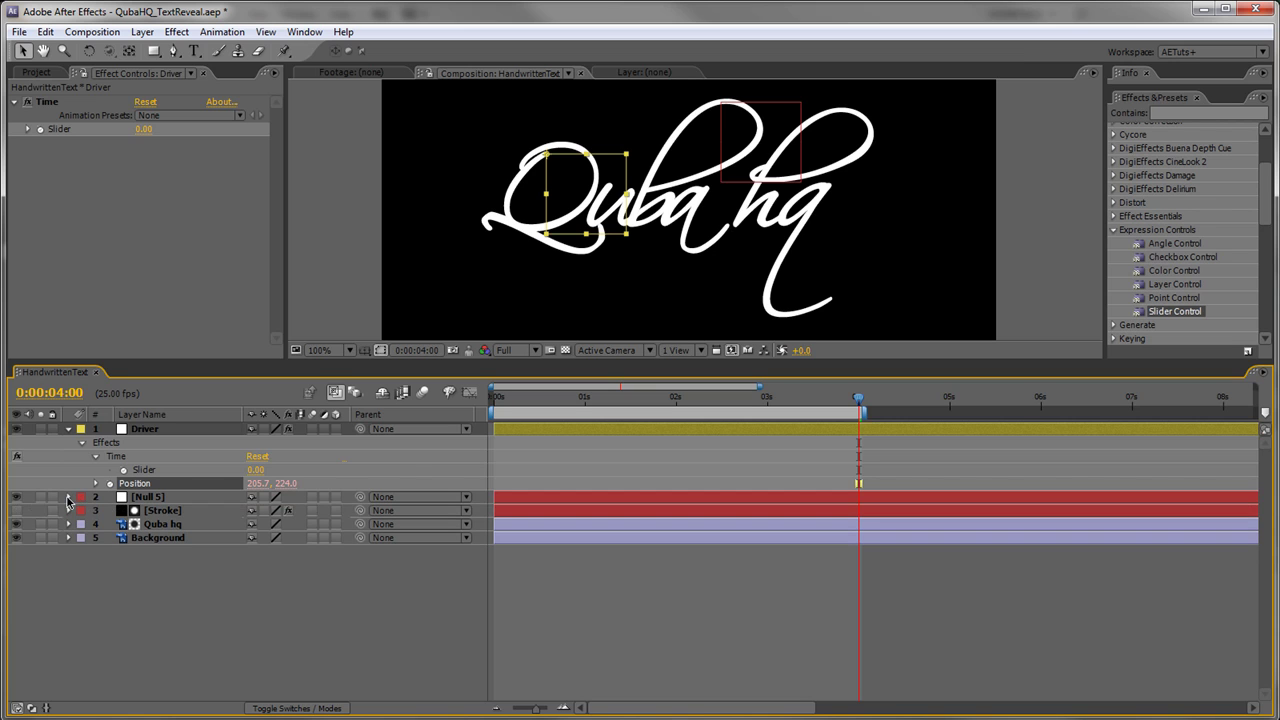
left_click(251, 498)
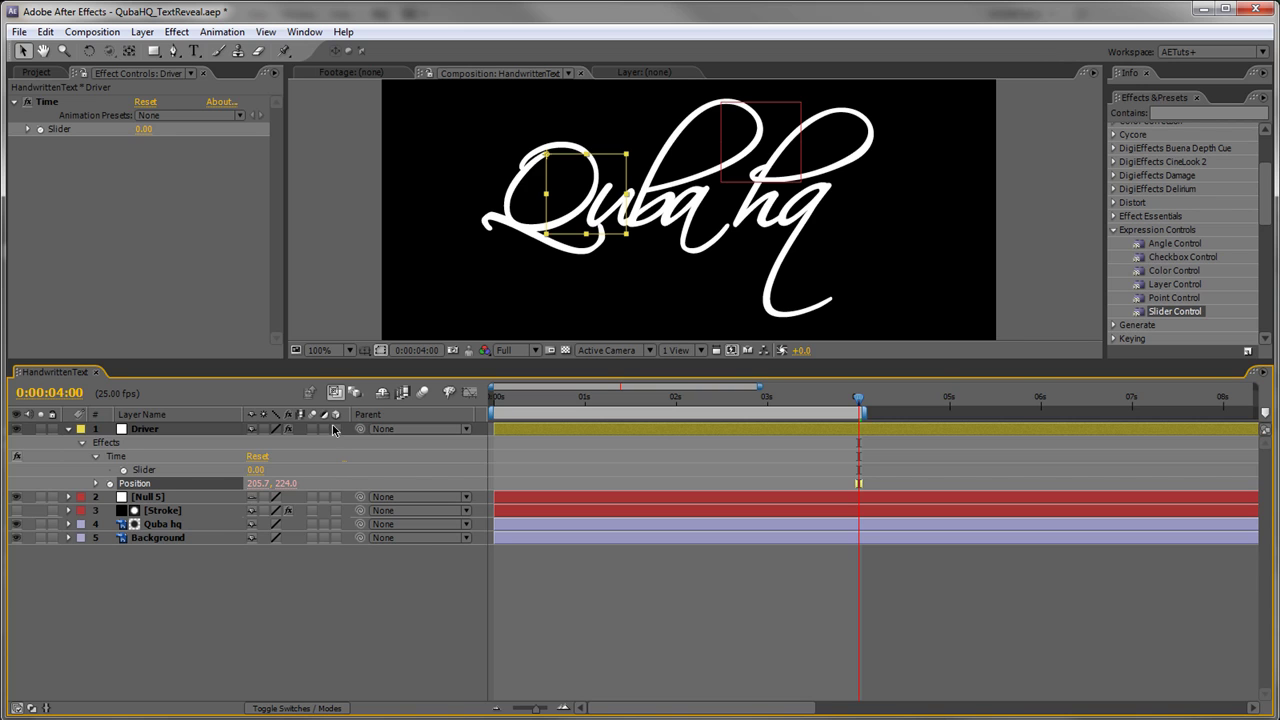
left_click(383, 393)
Step: Keyframe the Driver's Time slider at 0 at 0:00:00:00 and 10 at 0:00:04:00, applying Easy Ease to the last keyframe
left_click(523, 397)
left_click(494, 397)
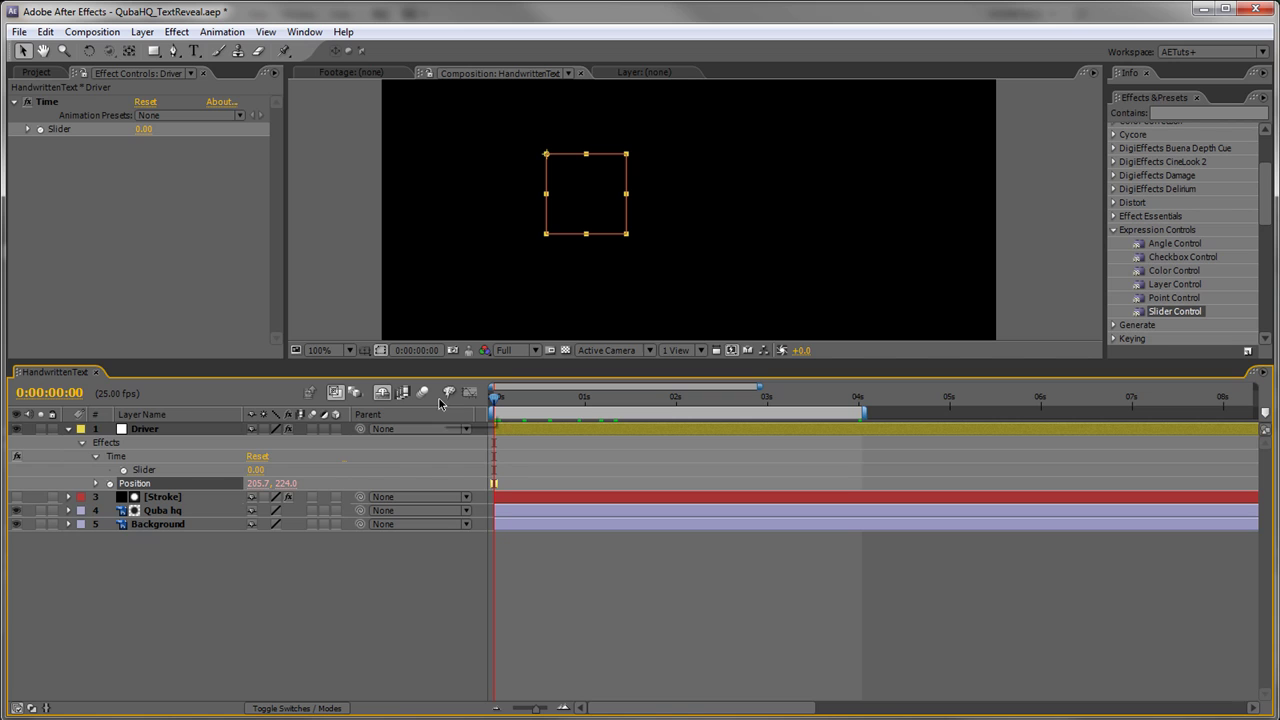
left_click(124, 473)
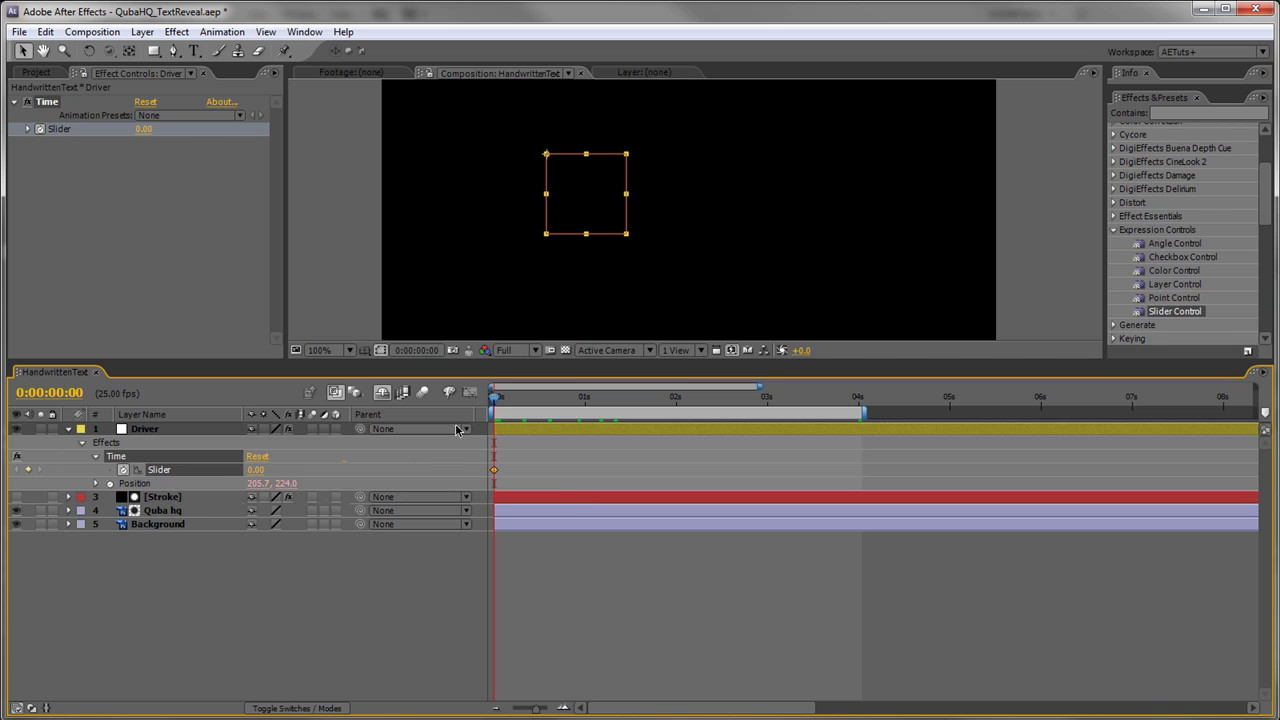
left_click(857, 400)
left_click(256, 469)
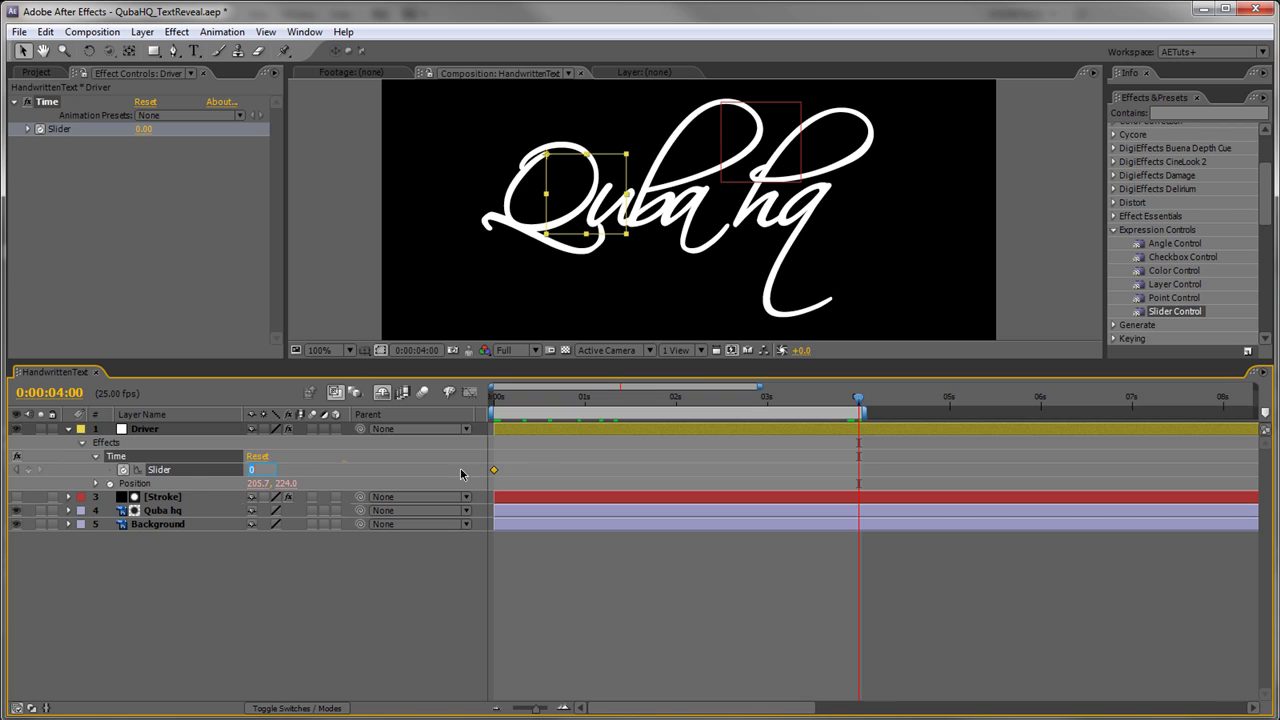
type("10")
key("Return")
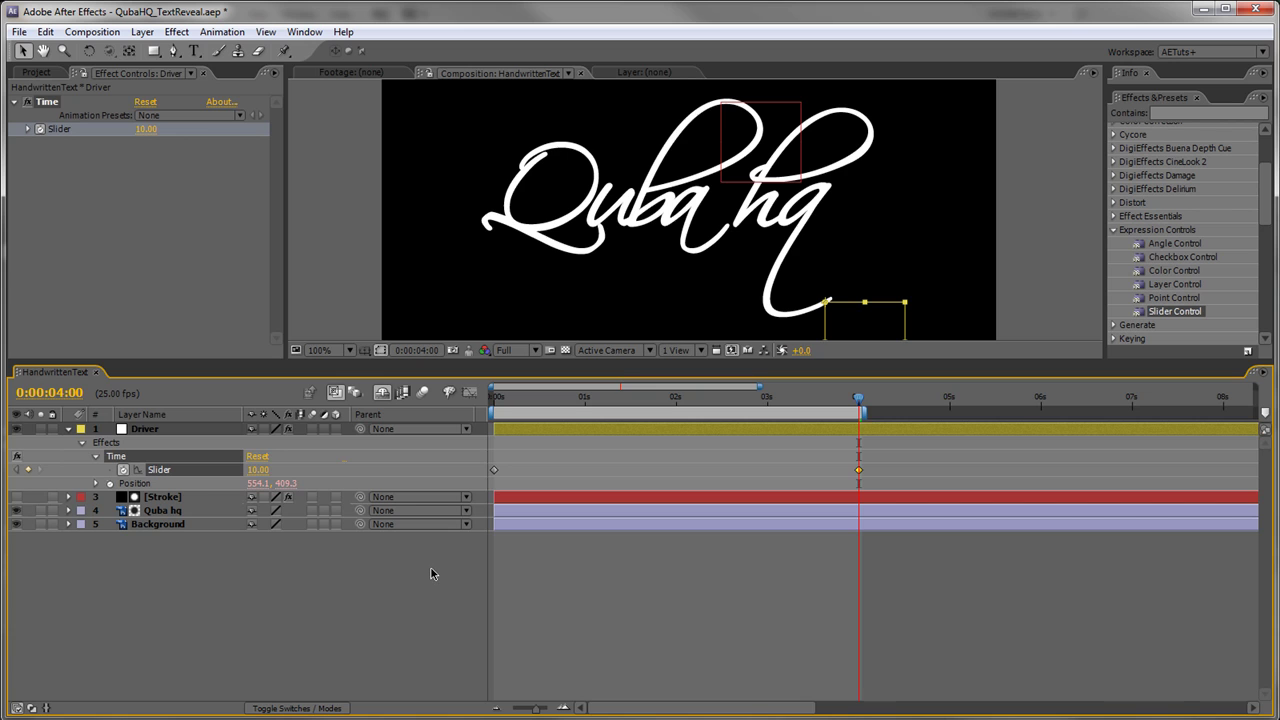
key("F9")
Step: Preview the composition at 0:00:02:12, enlarge the composition viewer and collapse the Expression Controls effects category
left_click_drag(857, 398, 720, 406)
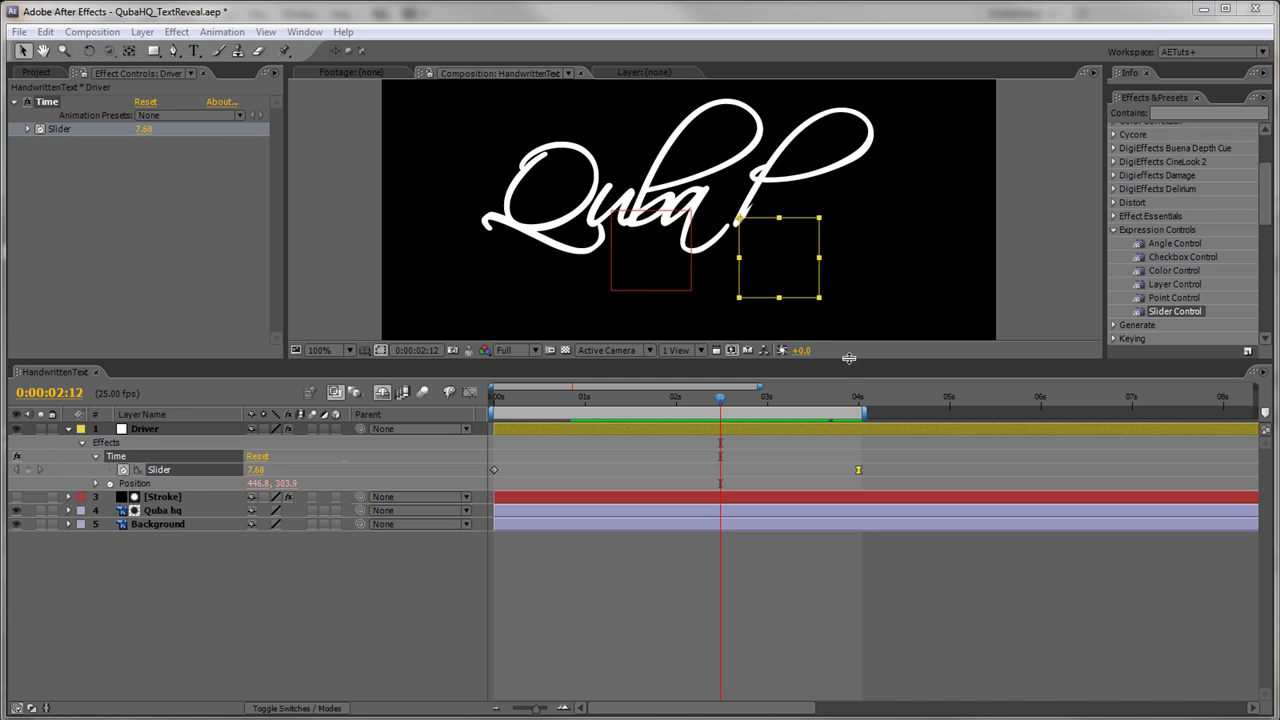
left_click_drag(852, 362, 840, 493)
left_click(1113, 289)
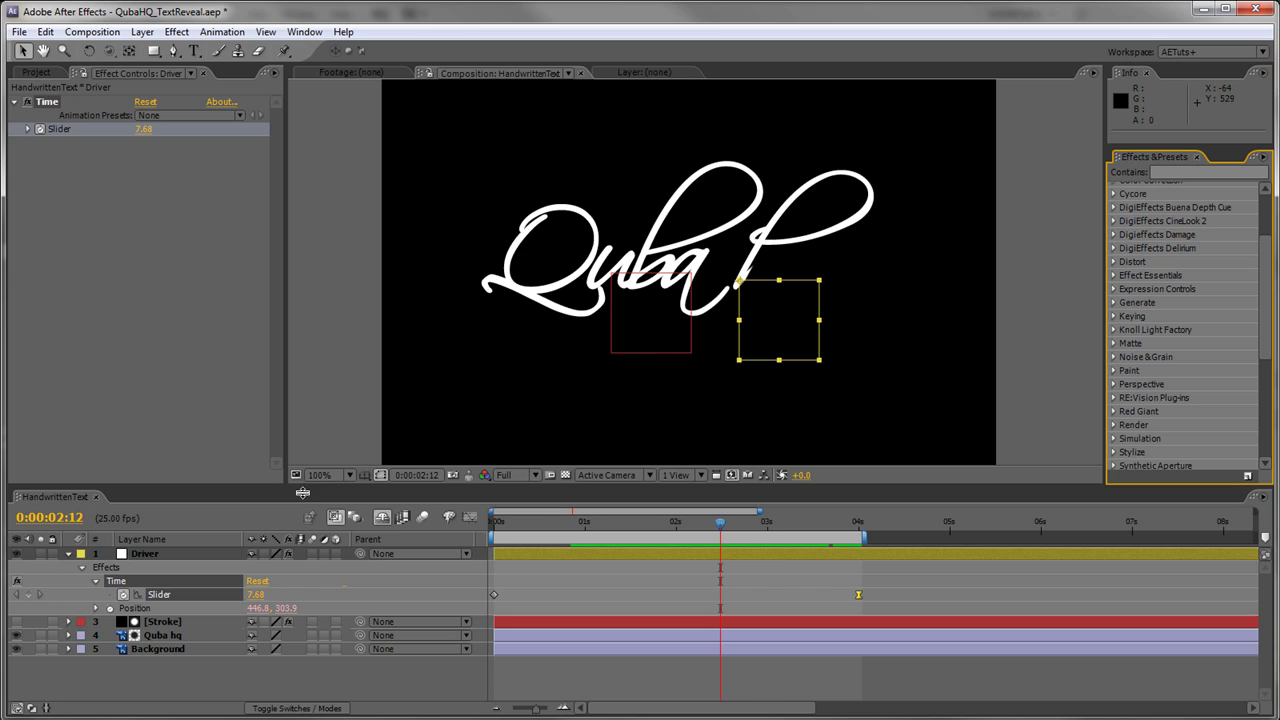
Step: Deselect all layers and add a new black solid of 768 × 576 pixels named Flare
left_click(167, 683)
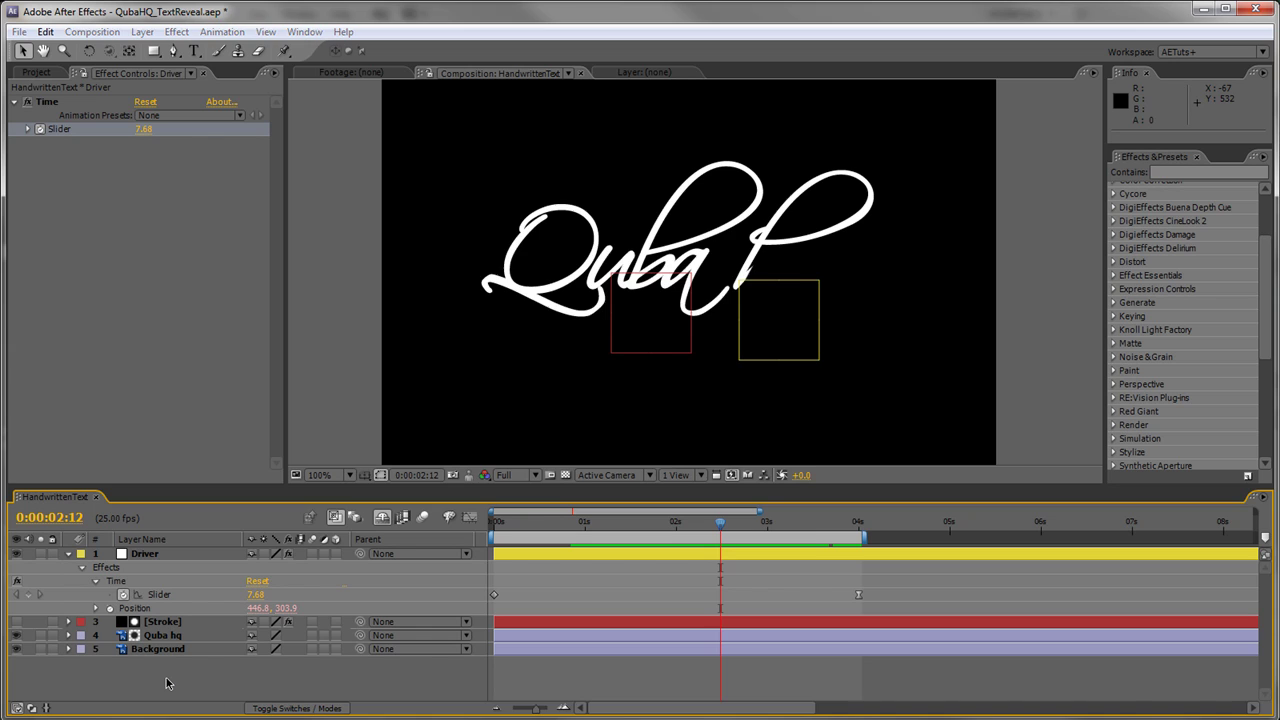
key("ctrl+y")
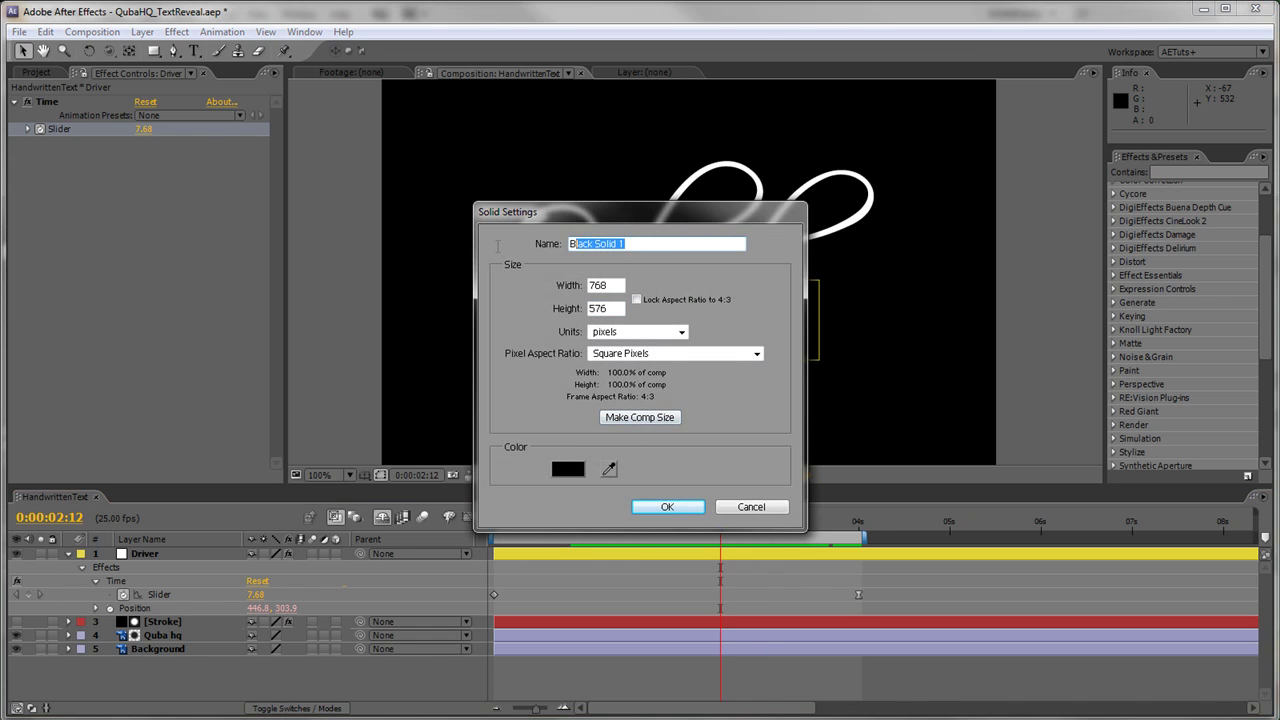
type("Flare")
left_click(668, 507)
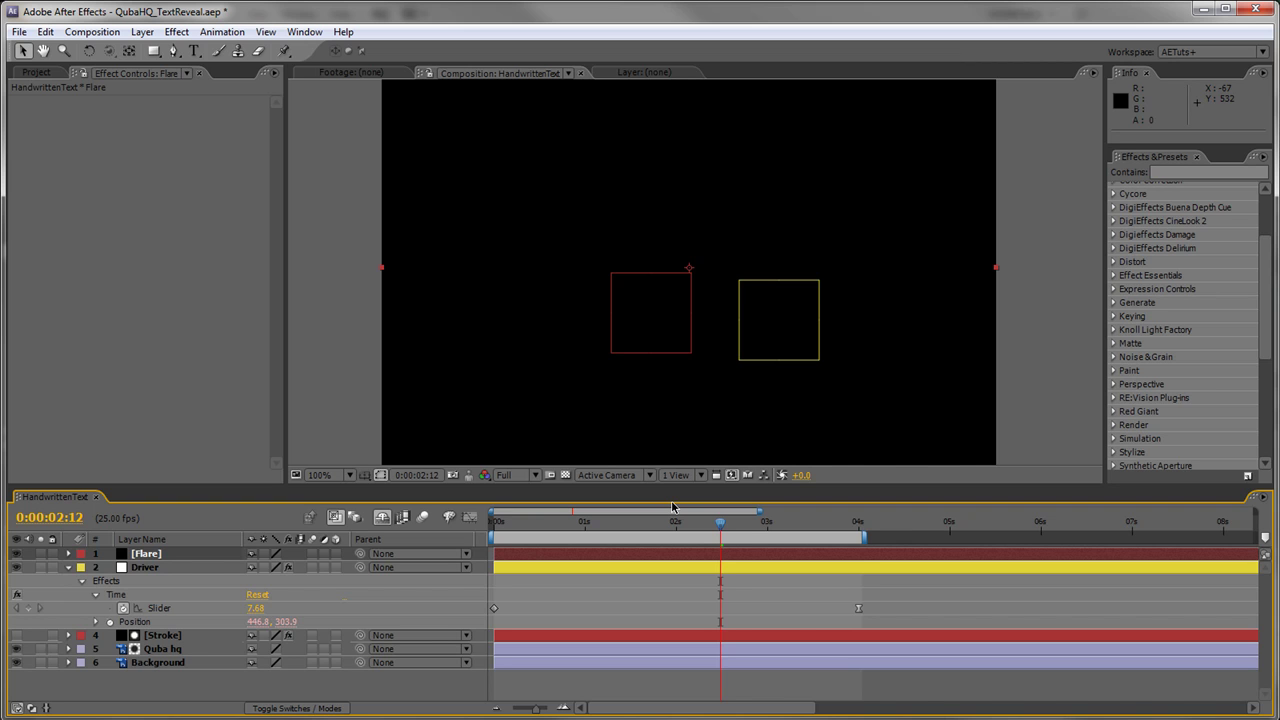
Step: Apply the Video Copilot Optical Flares effect to the Flare layer
left_click(1266, 466)
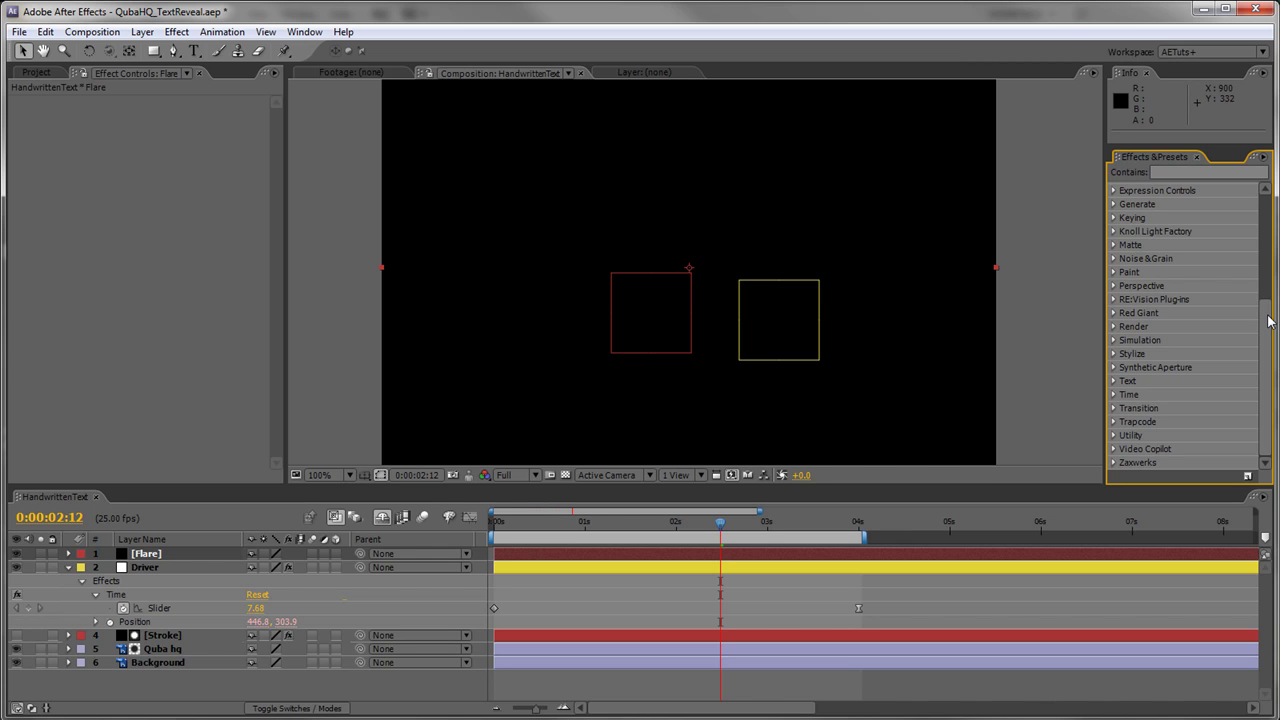
left_click(1114, 449)
scroll(1240, 416, "down", 2)
left_click(1173, 409)
left_click_drag(1173, 409, 148, 554)
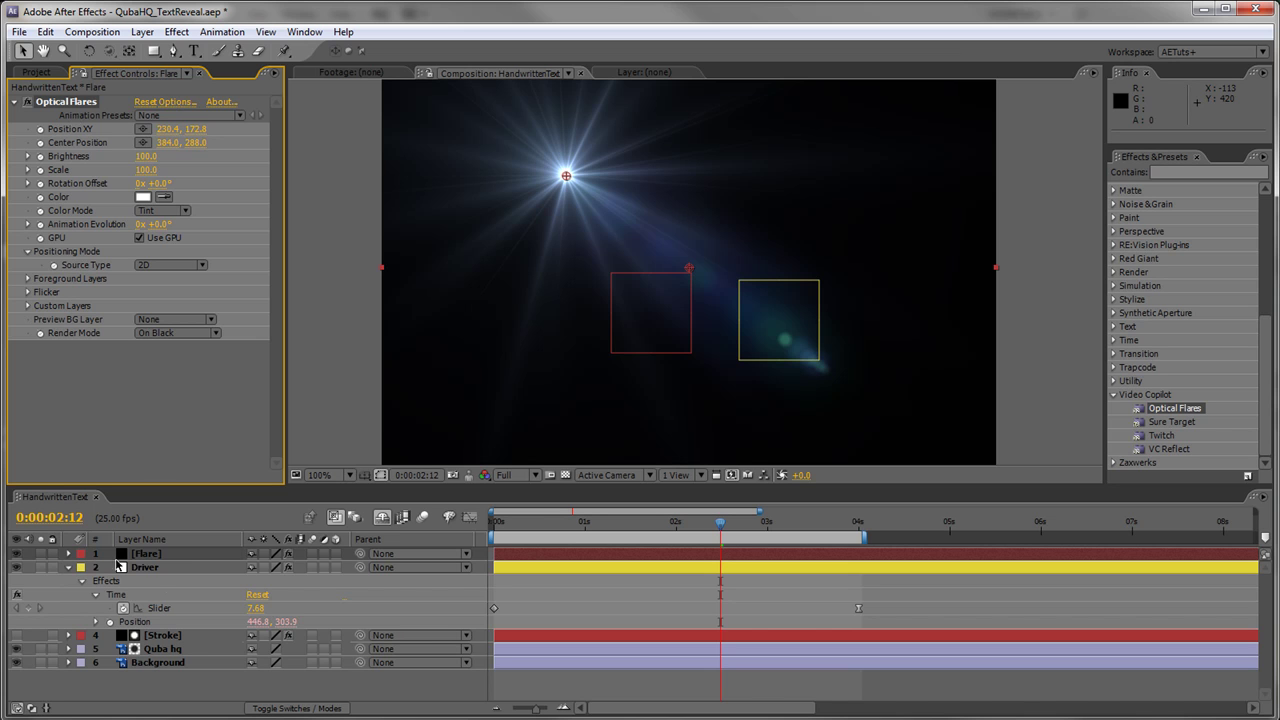
Step: Link the Optical Flares Position XY to the Driver null's Position with the expression thisComp.layer("Driver").transform.position
left_click_drag(327, 486, 335, 298)
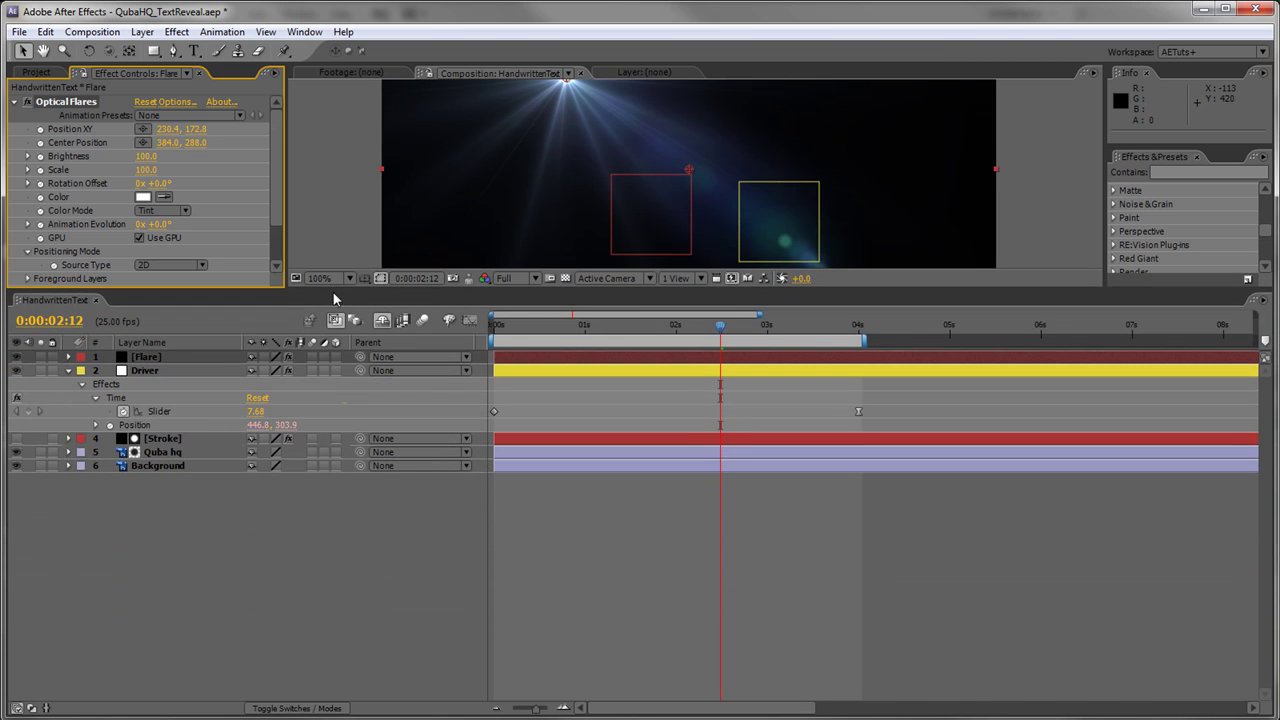
left_click(68, 357)
left_click(82, 371)
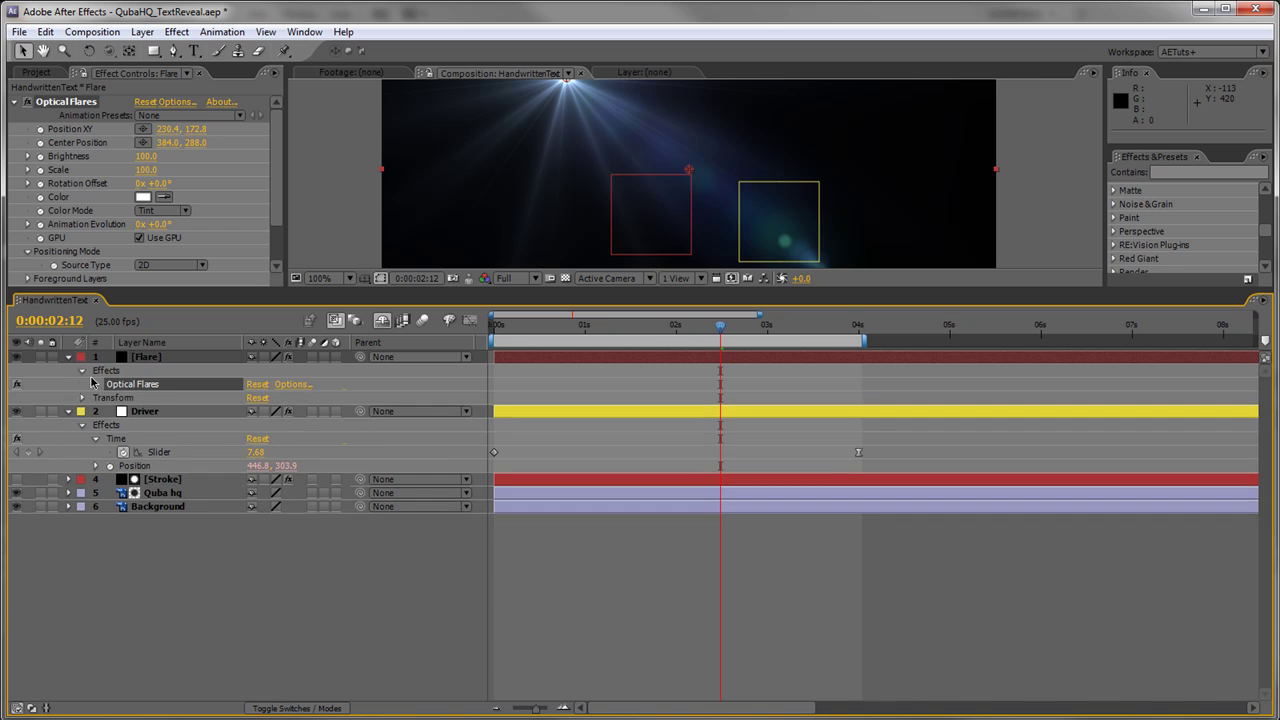
left_click(97, 384)
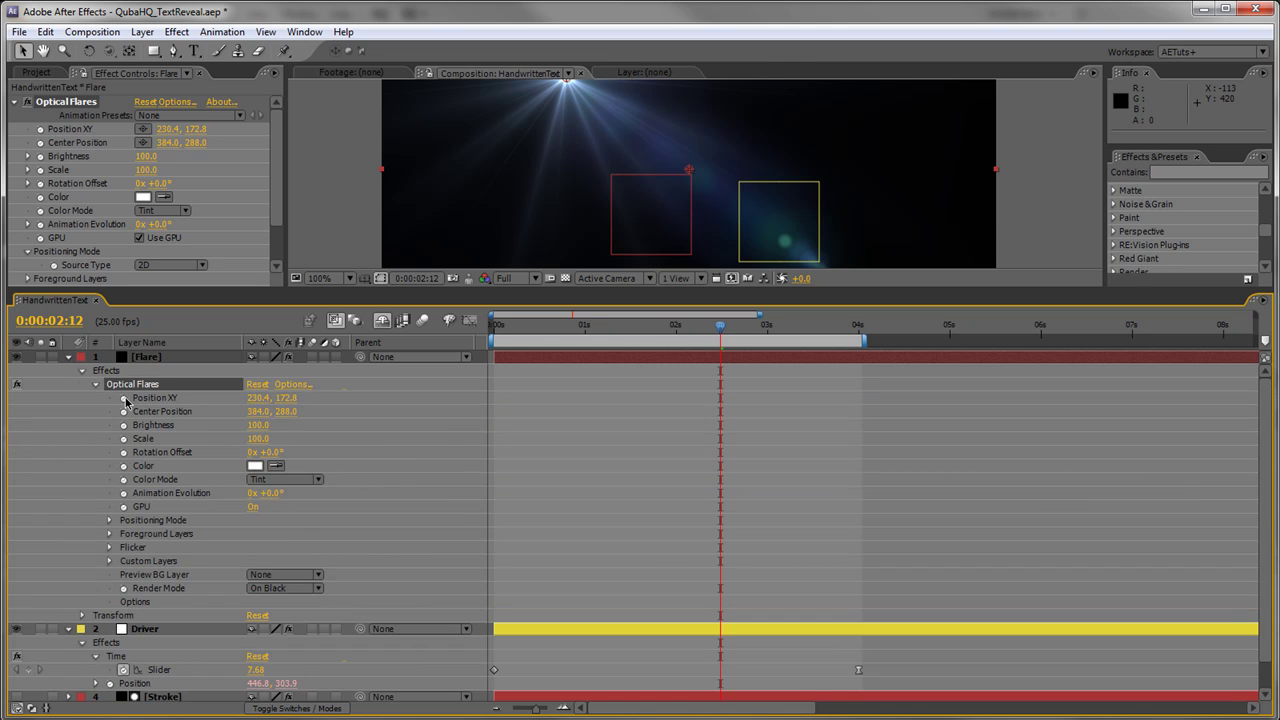
left_click(124, 398, "alt")
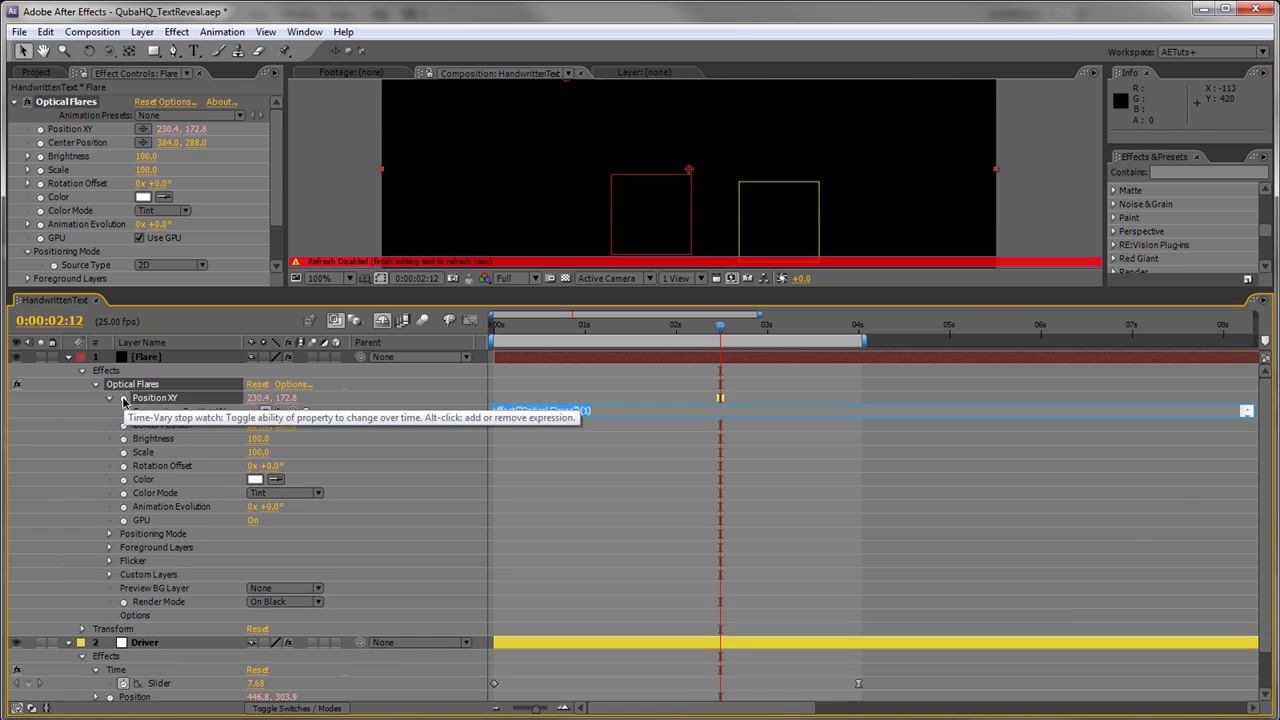
left_click_drag(293, 413, 148, 657)
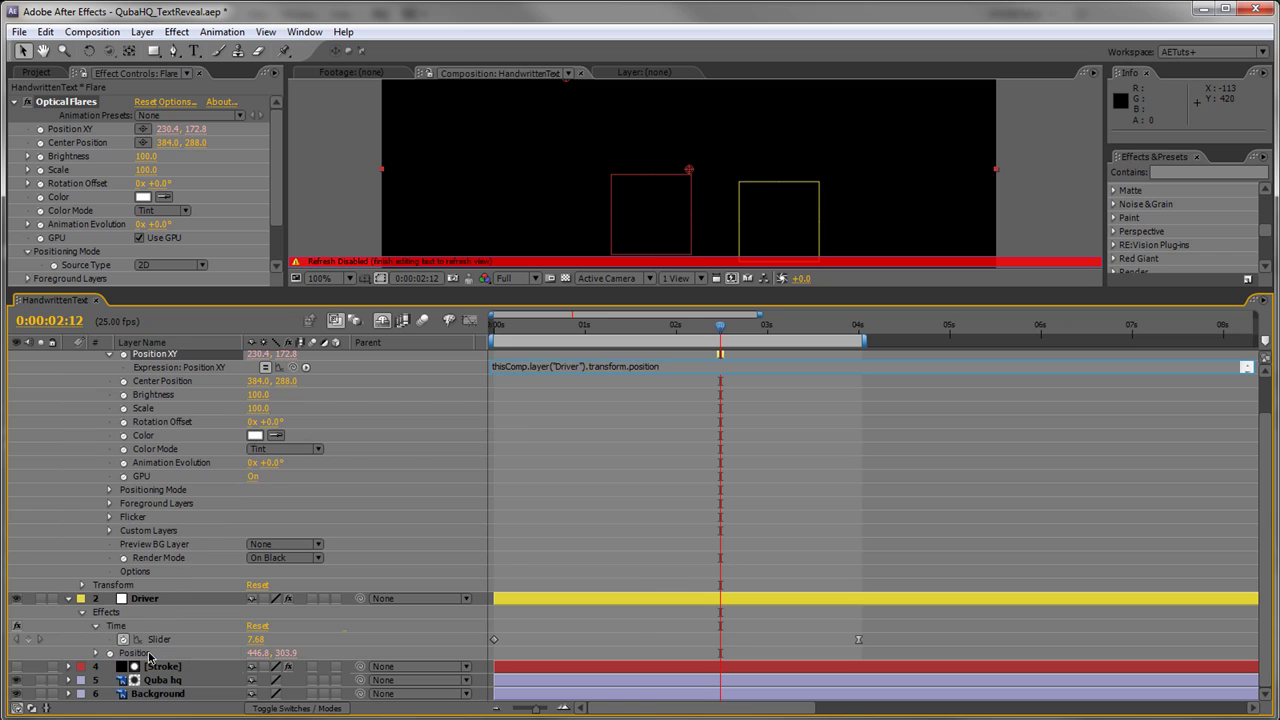
left_click(423, 533)
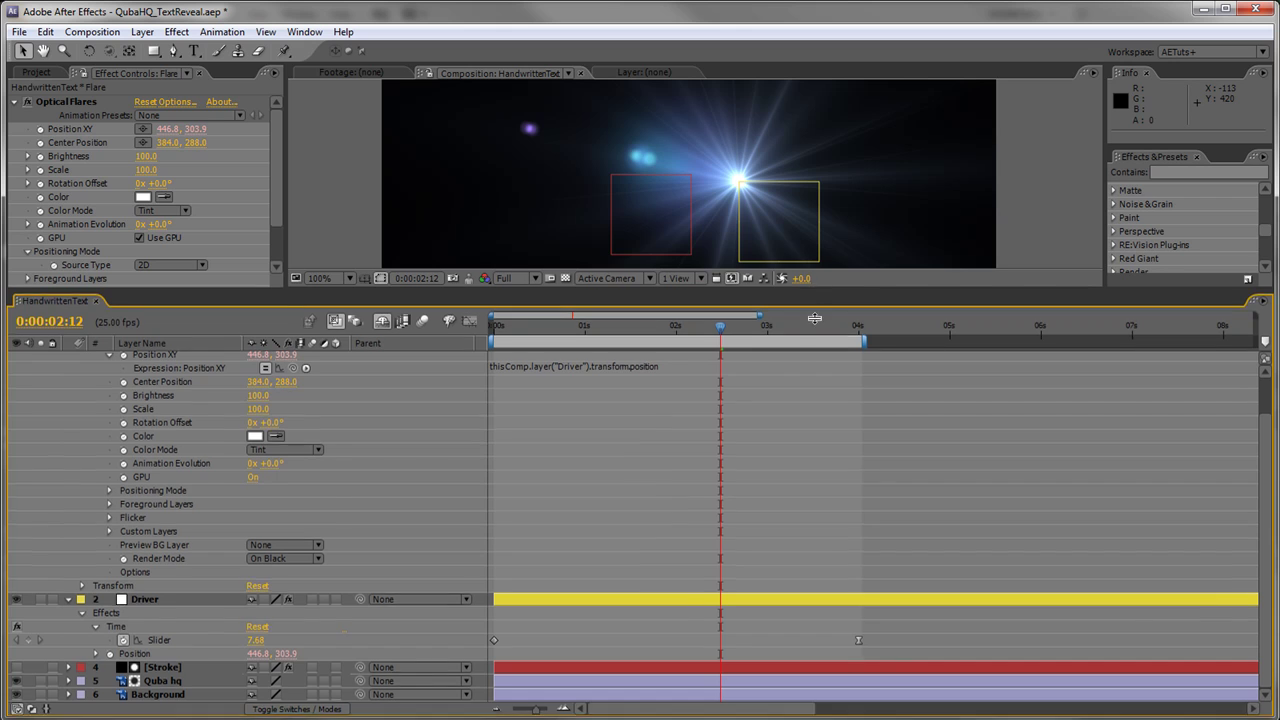
Step: Set the Flare layer's blending mode to Screen and check the flare along the lettering, ending at 0:00:00:24
left_click_drag(815, 291, 815, 441)
left_click_drag(720, 476, 679, 488)
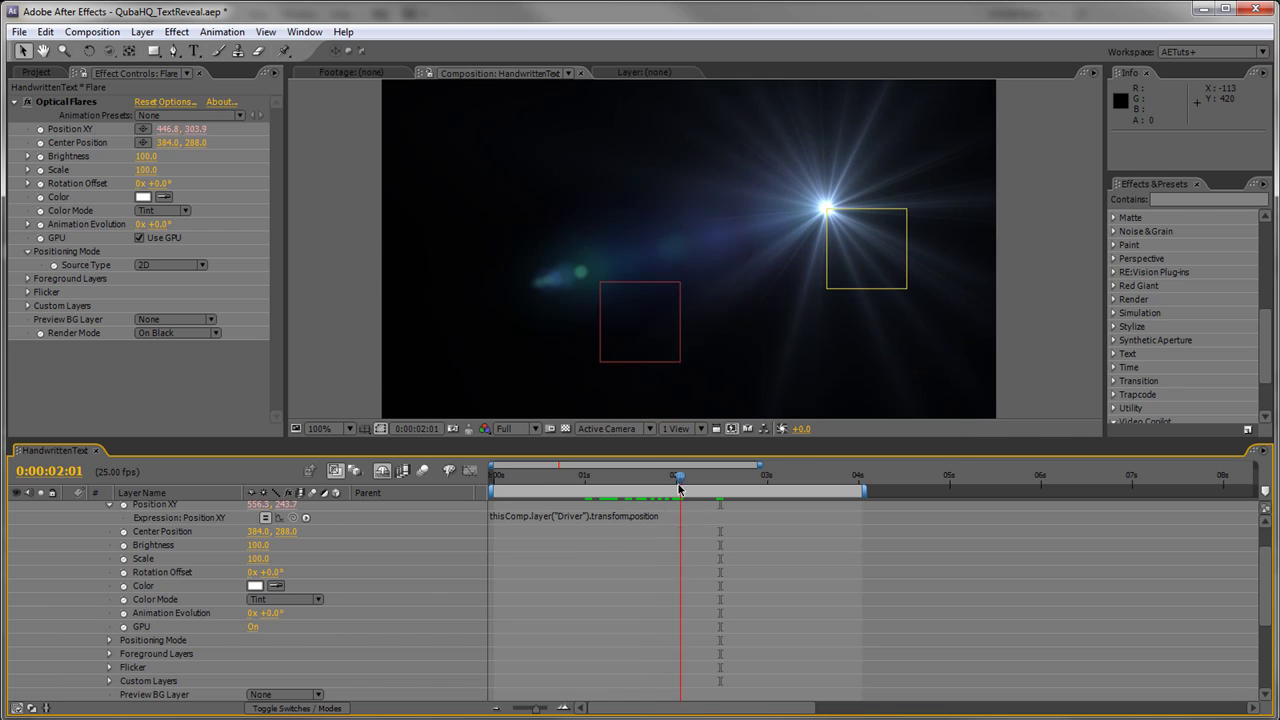
scroll(375, 512, "up", 2)
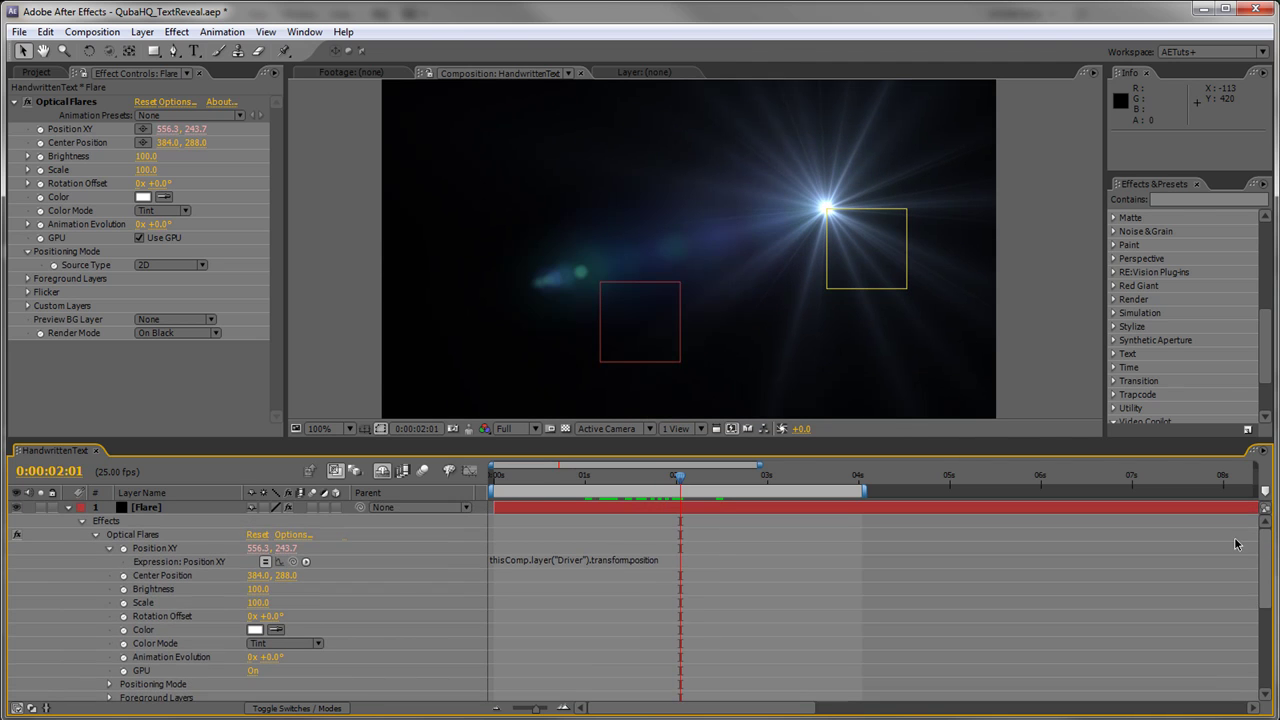
left_click(33, 708)
left_click(378, 507)
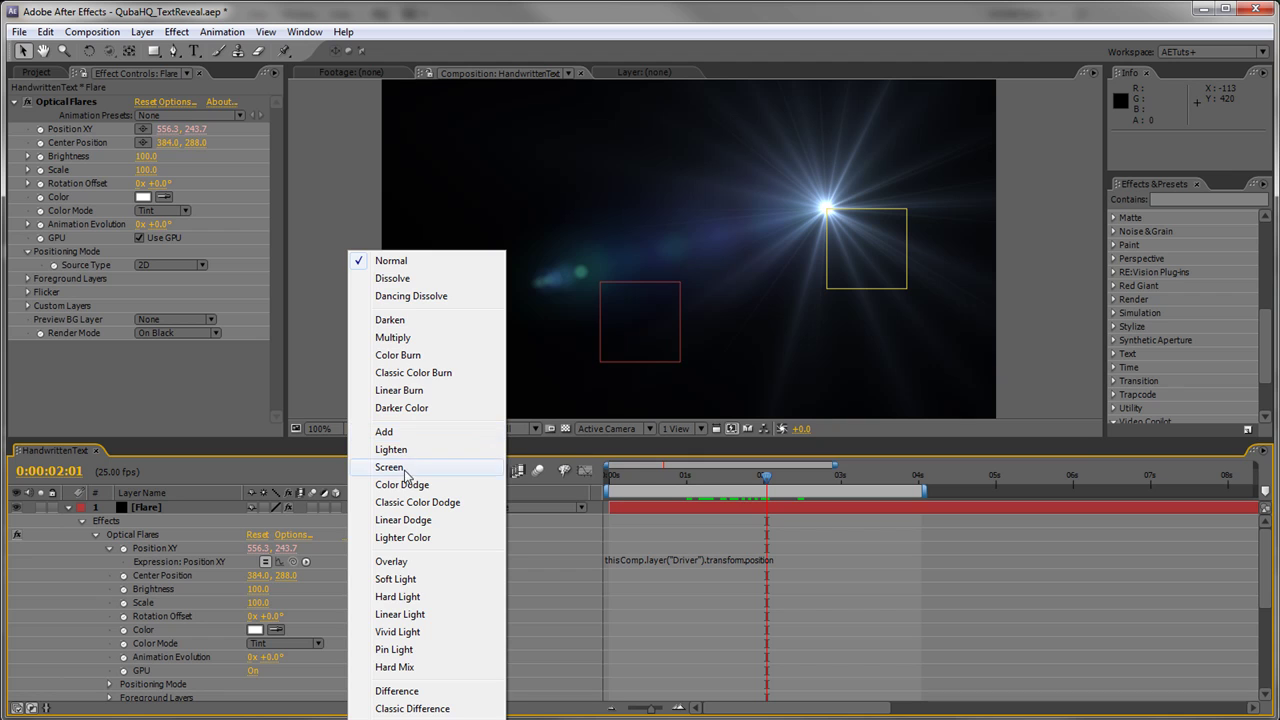
left_click(406, 468)
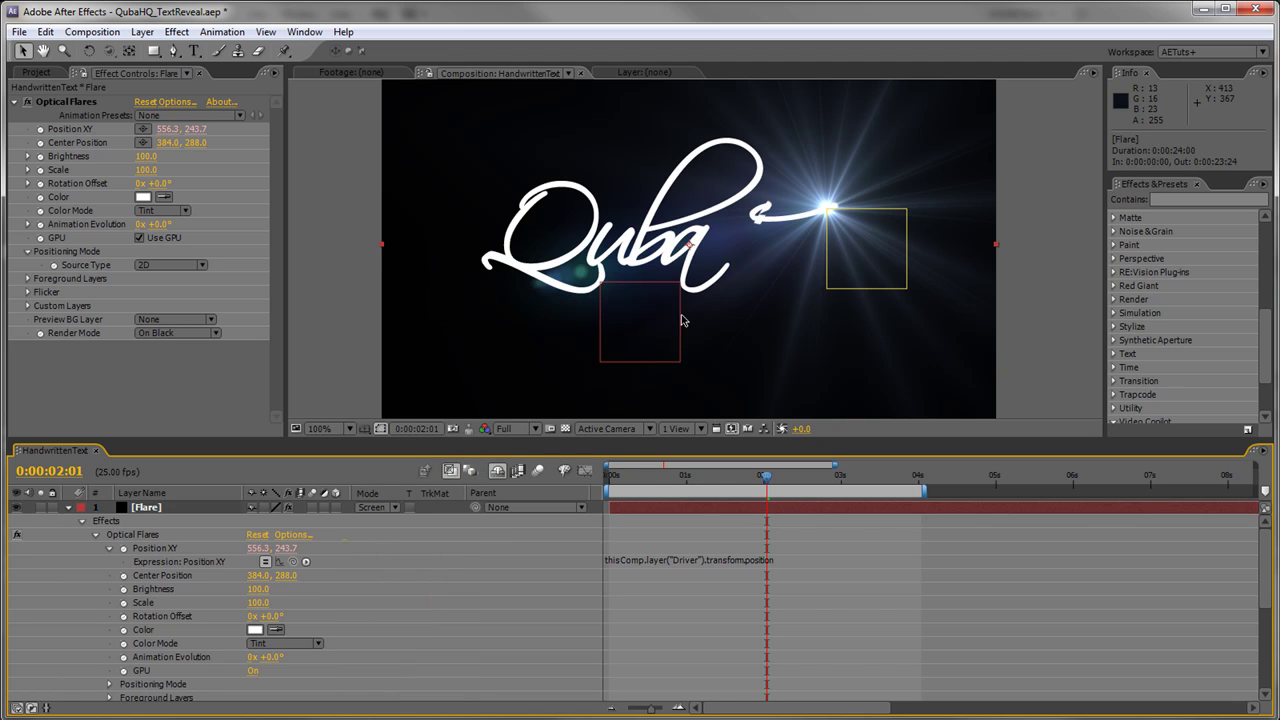
left_click_drag(767, 484, 659, 484)
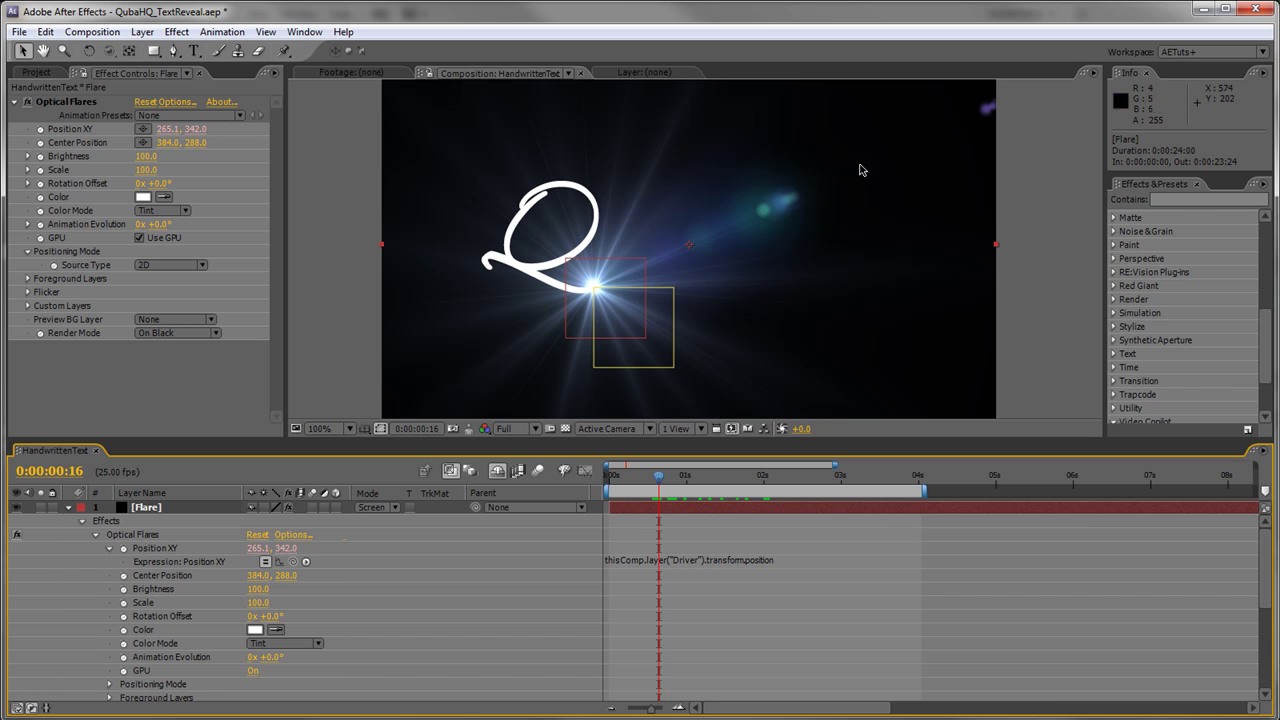
mouse_move(659, 482)
left_mouse_down()
mouse_move(775, 485)
mouse_move(683, 485)
left_mouse_up()
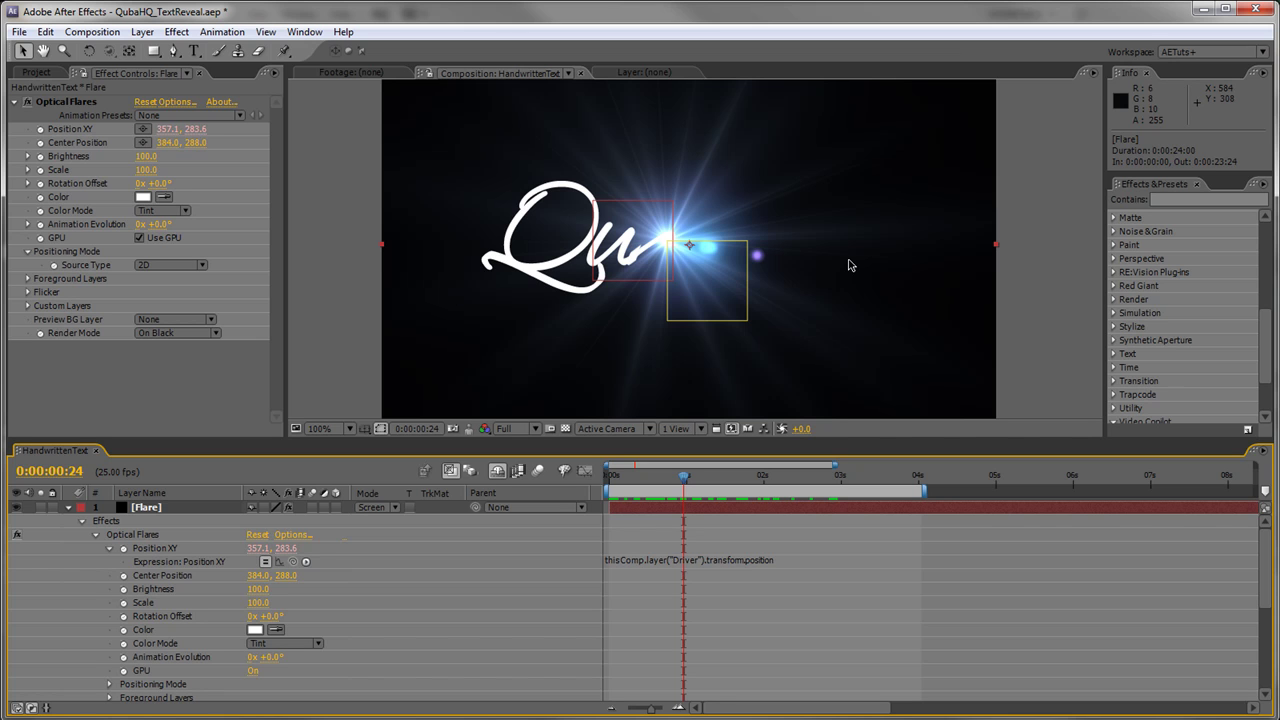
Step: Open the Optical Flares options, browse the Light presets and load the Real Sun preset for the flare
left_click(176, 104)
left_click_drag(729, 229, 757, 97)
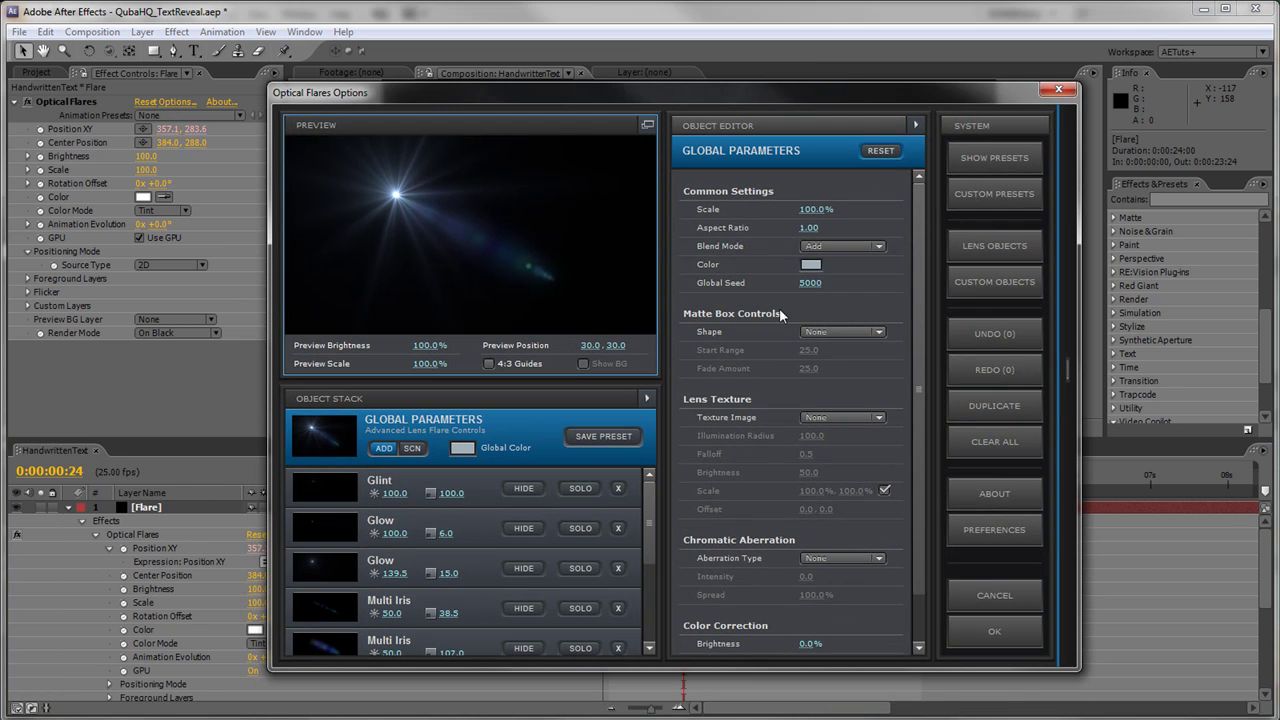
left_click(1002, 153)
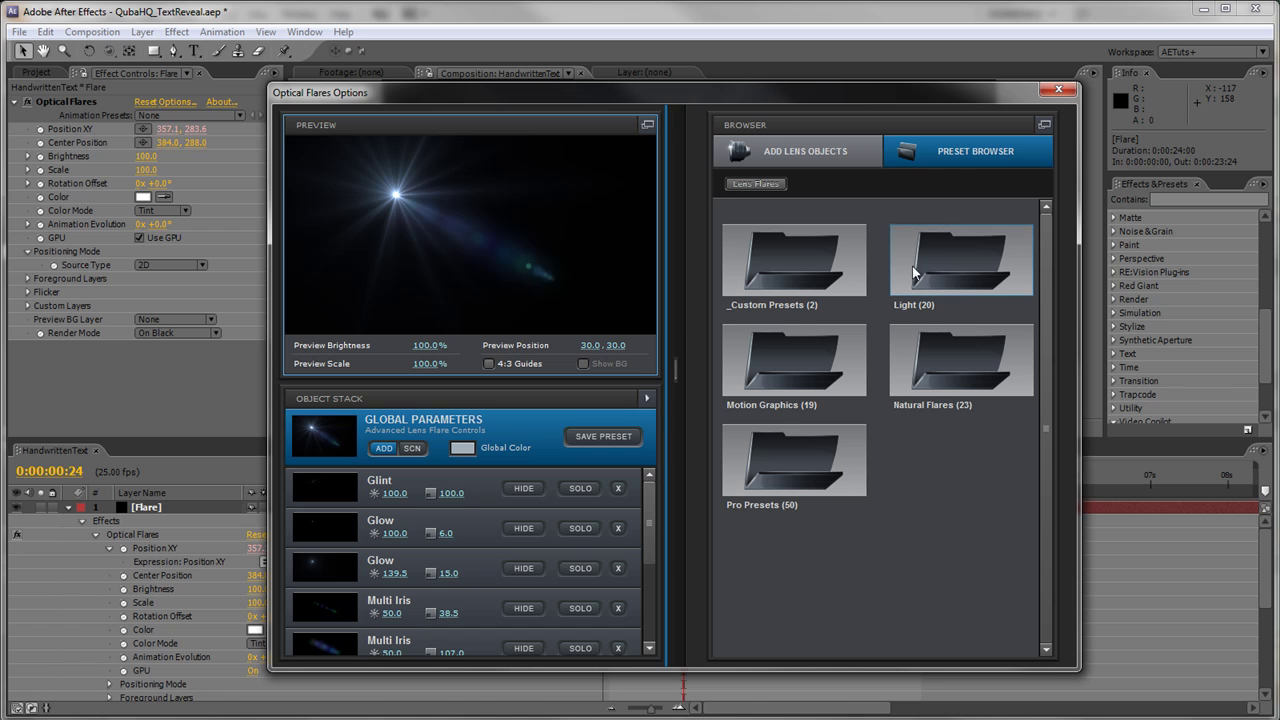
left_click(948, 270)
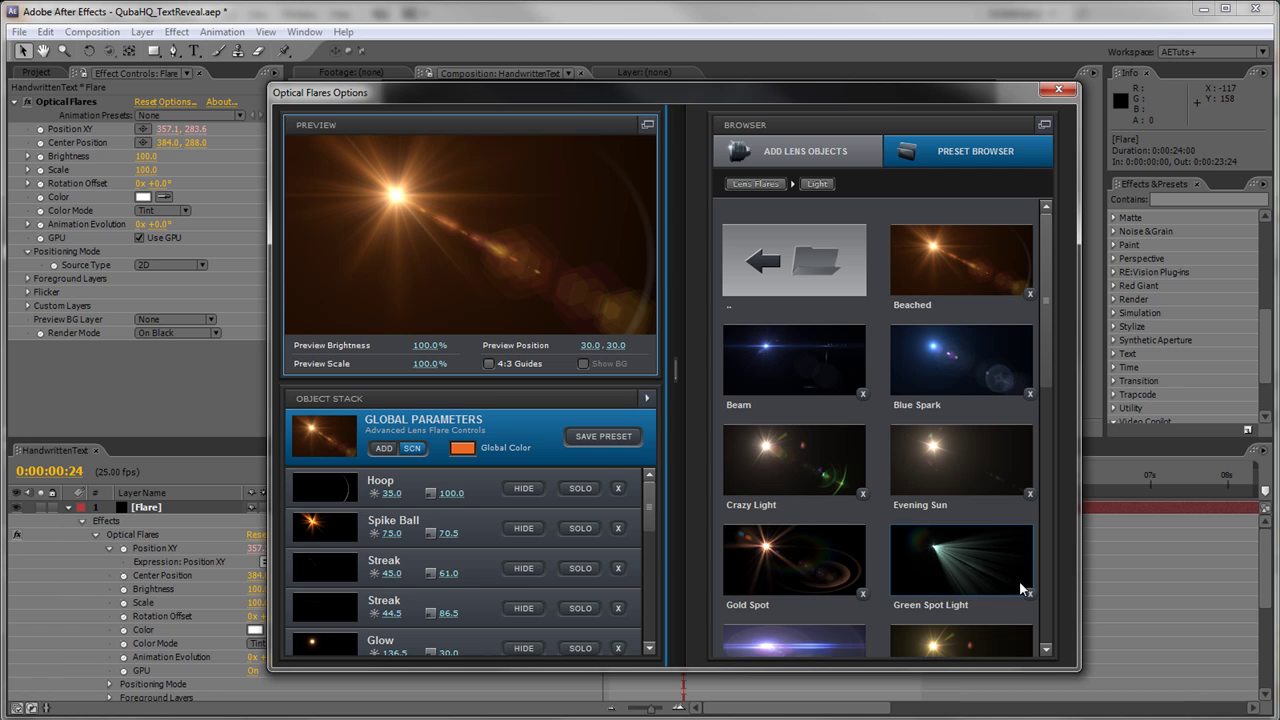
scroll(1040, 385, "down", 1)
left_click(962, 400)
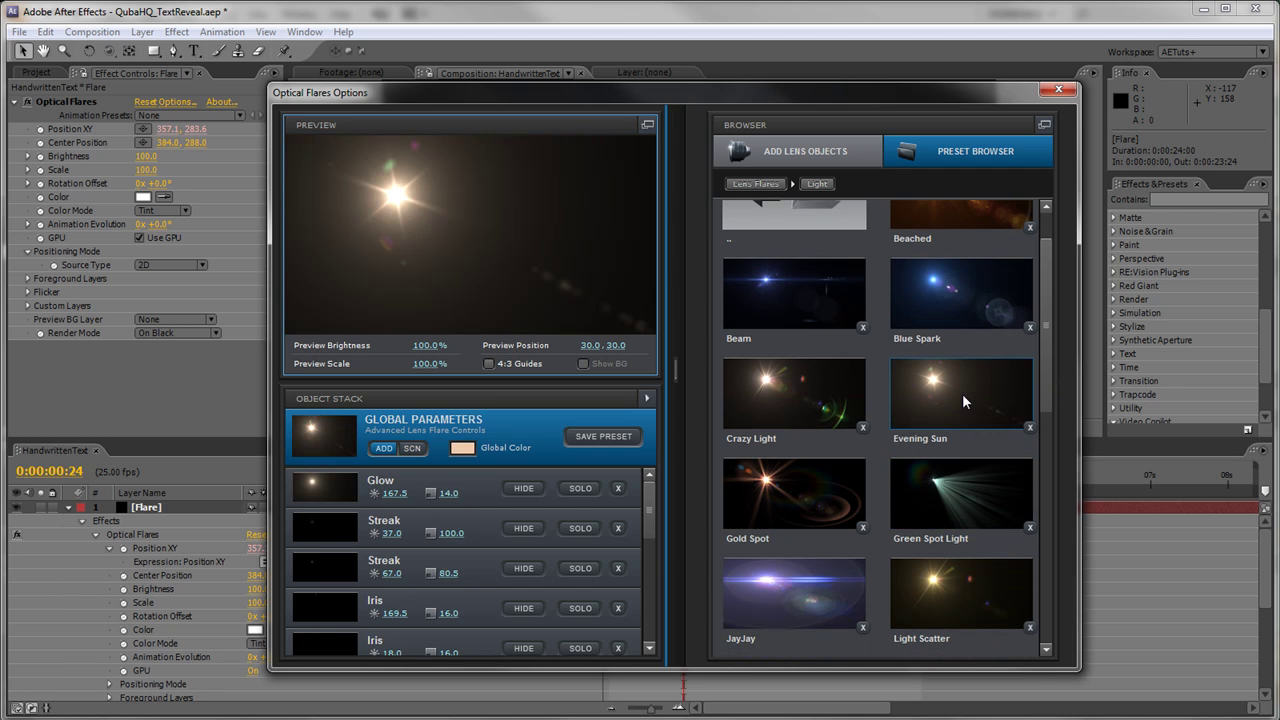
left_click_drag(1047, 362, 1048, 464)
left_click(938, 508)
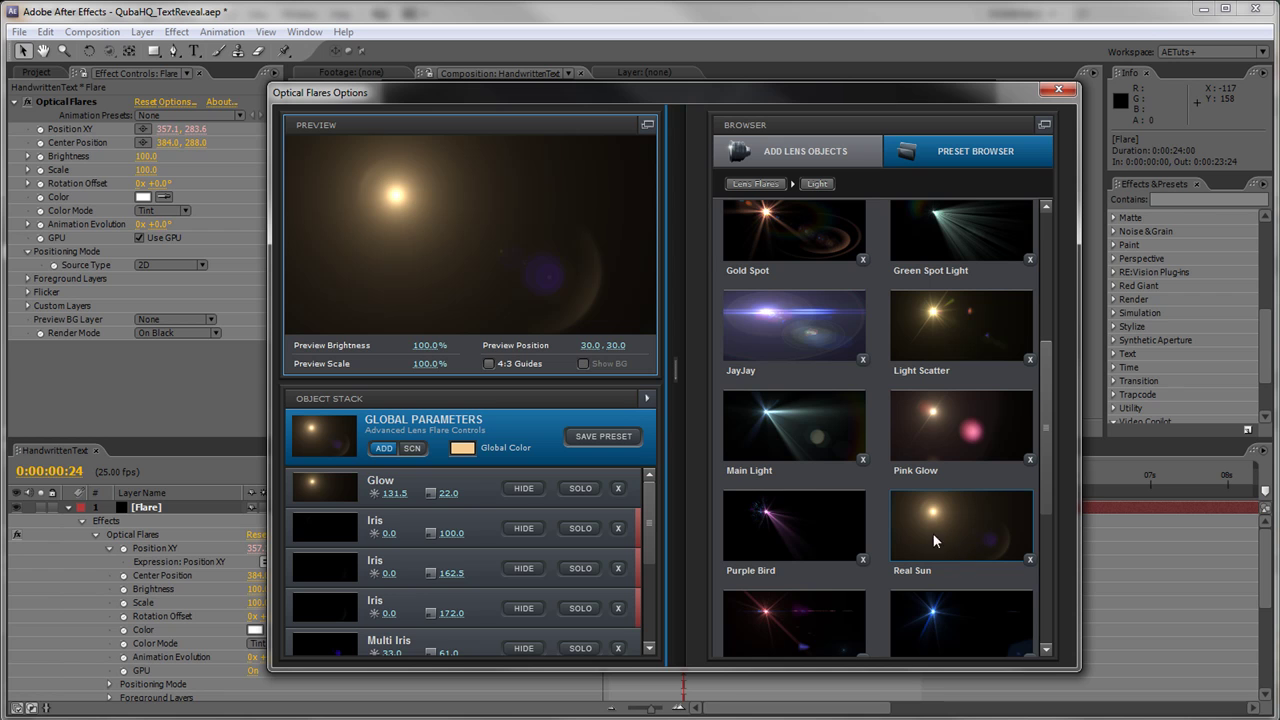
double_click(948, 518)
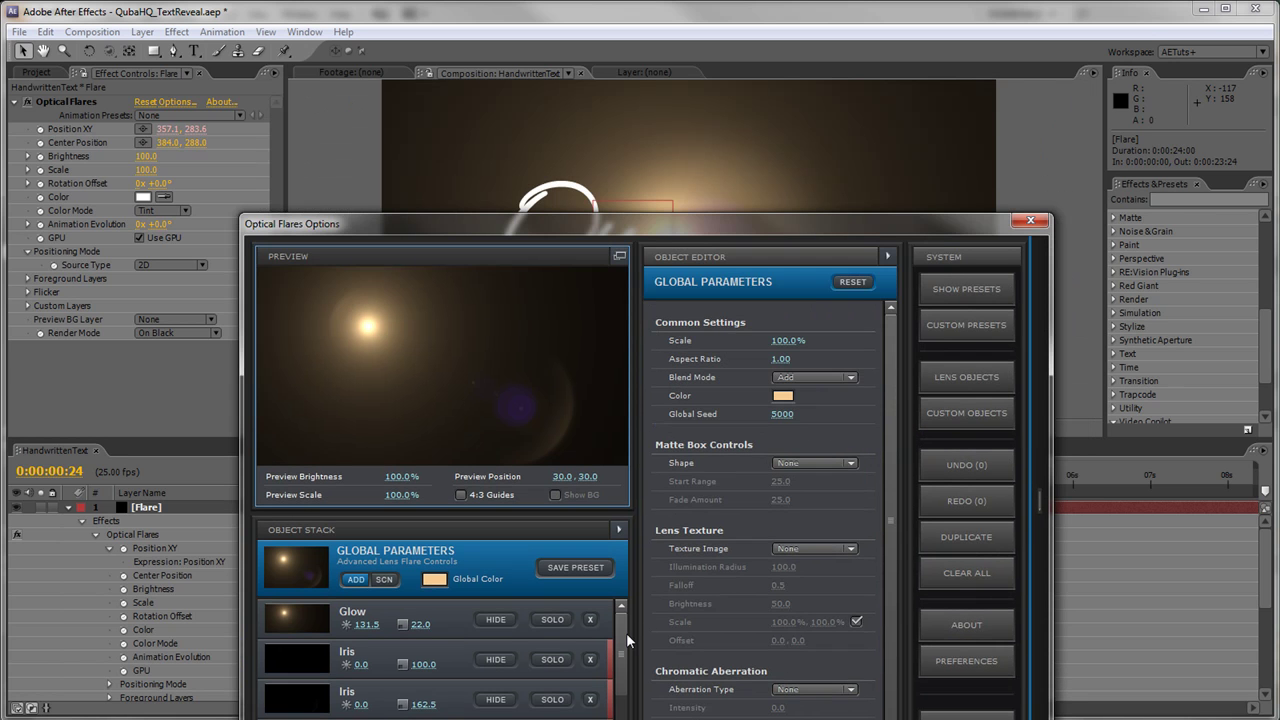
Step: Remove all iris and multi iris objects from the flare's object stack, keep only the Glow, and apply the options
left_click_drag(621, 639, 621, 715)
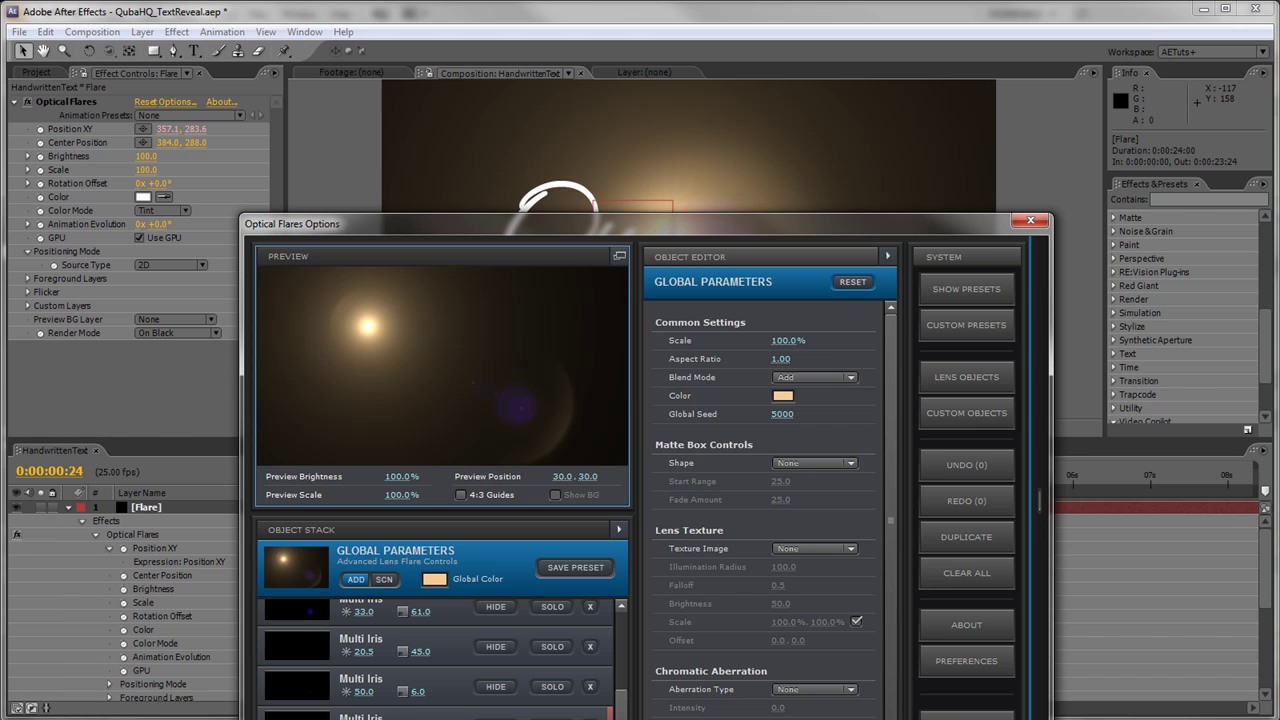
scroll(435, 655, "up", 1)
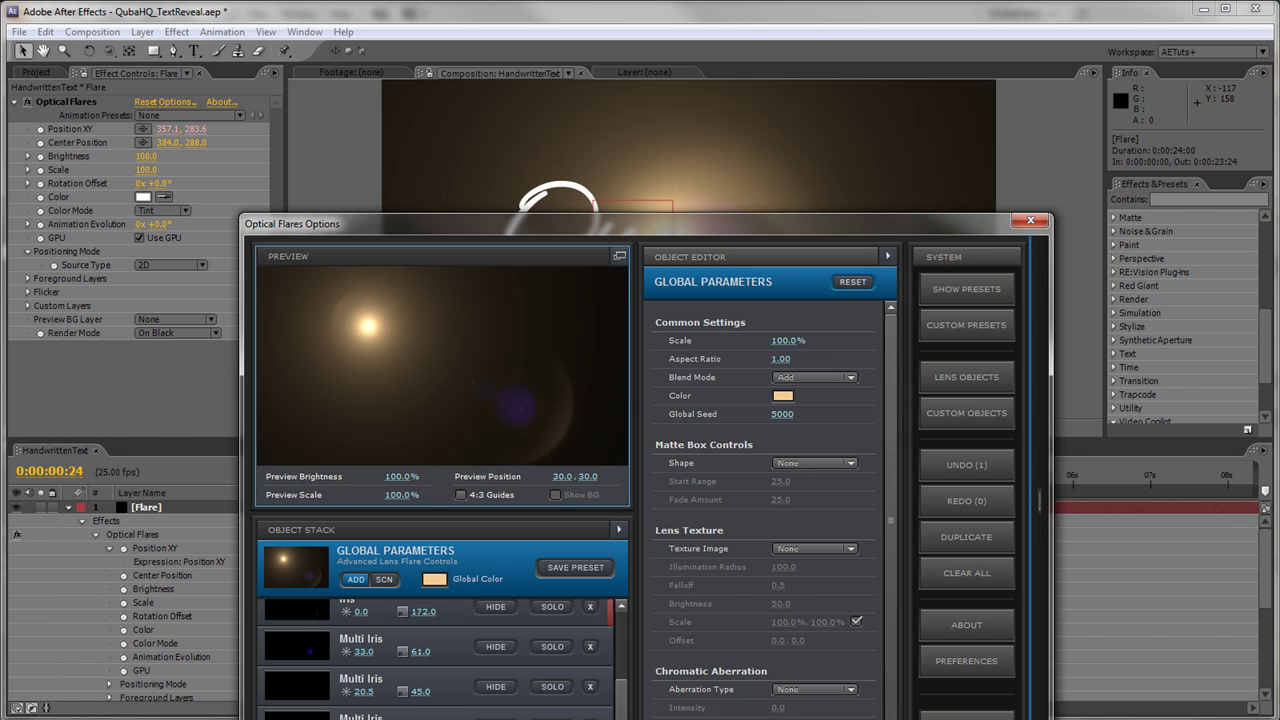
scroll(435, 655, "up", 2)
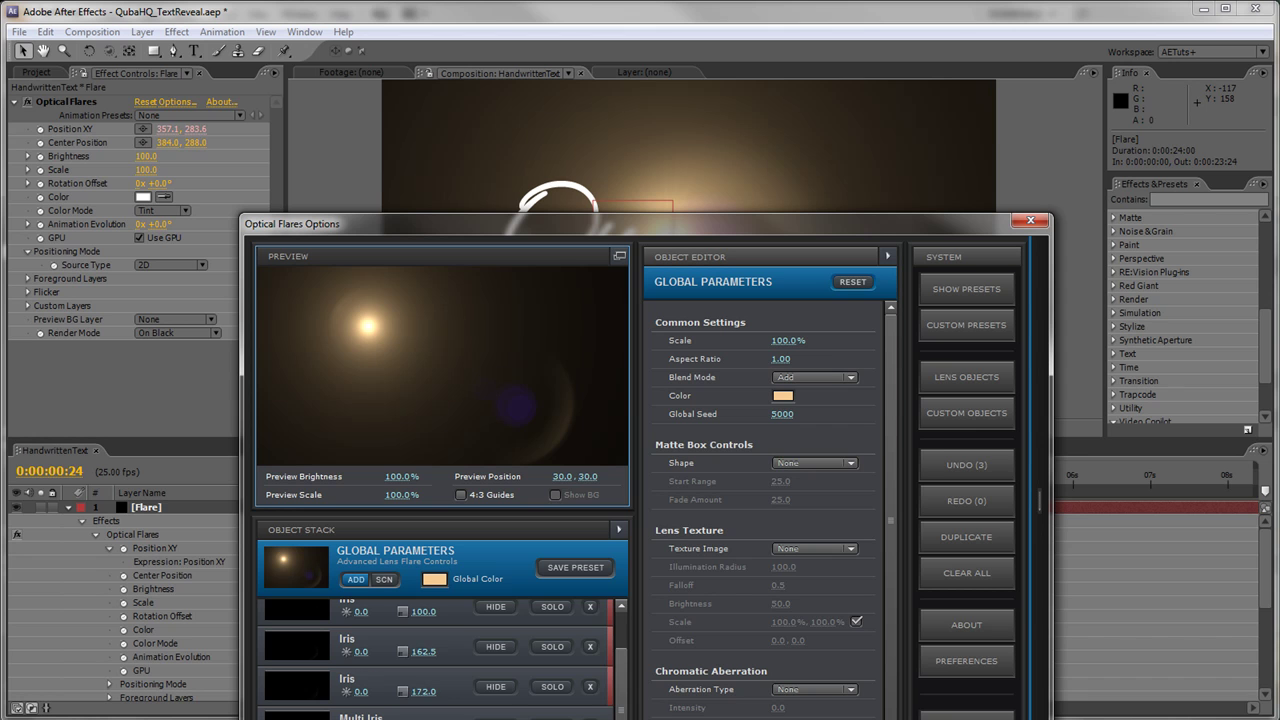
scroll(435, 655, "up", 2)
left_click(590, 699)
left_click(590, 699)
left_click(590, 659)
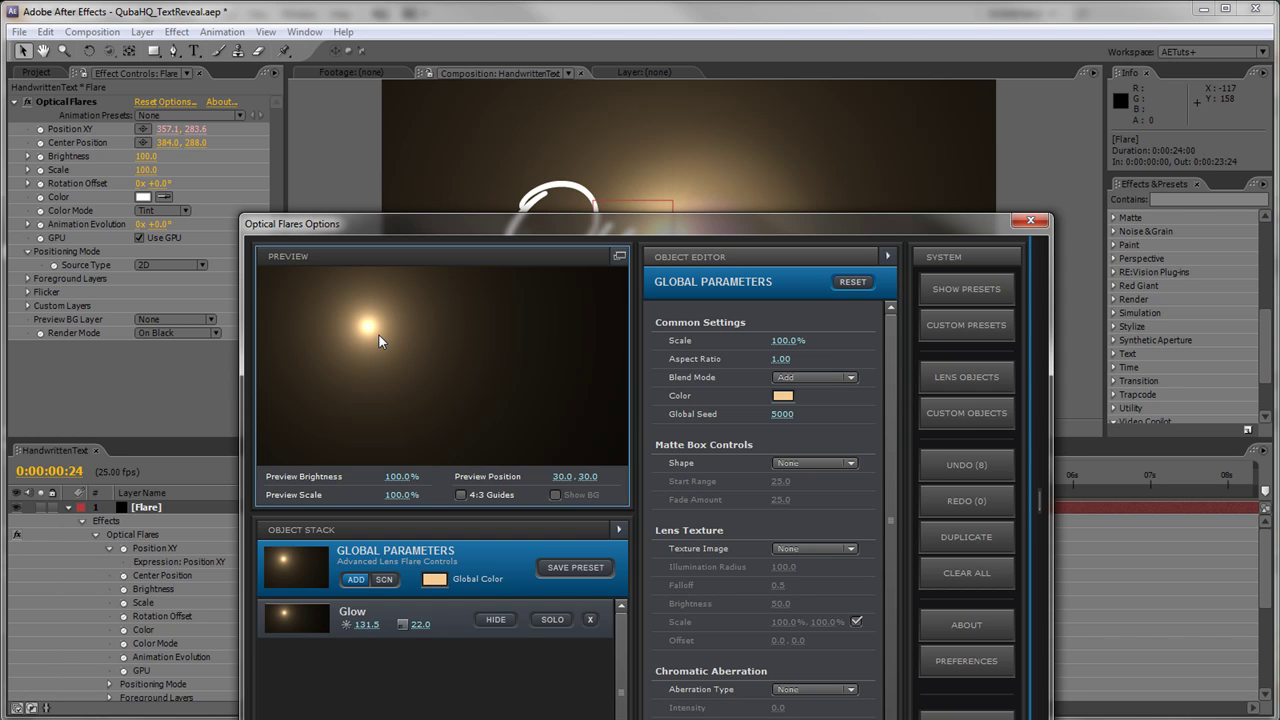
key("Return")
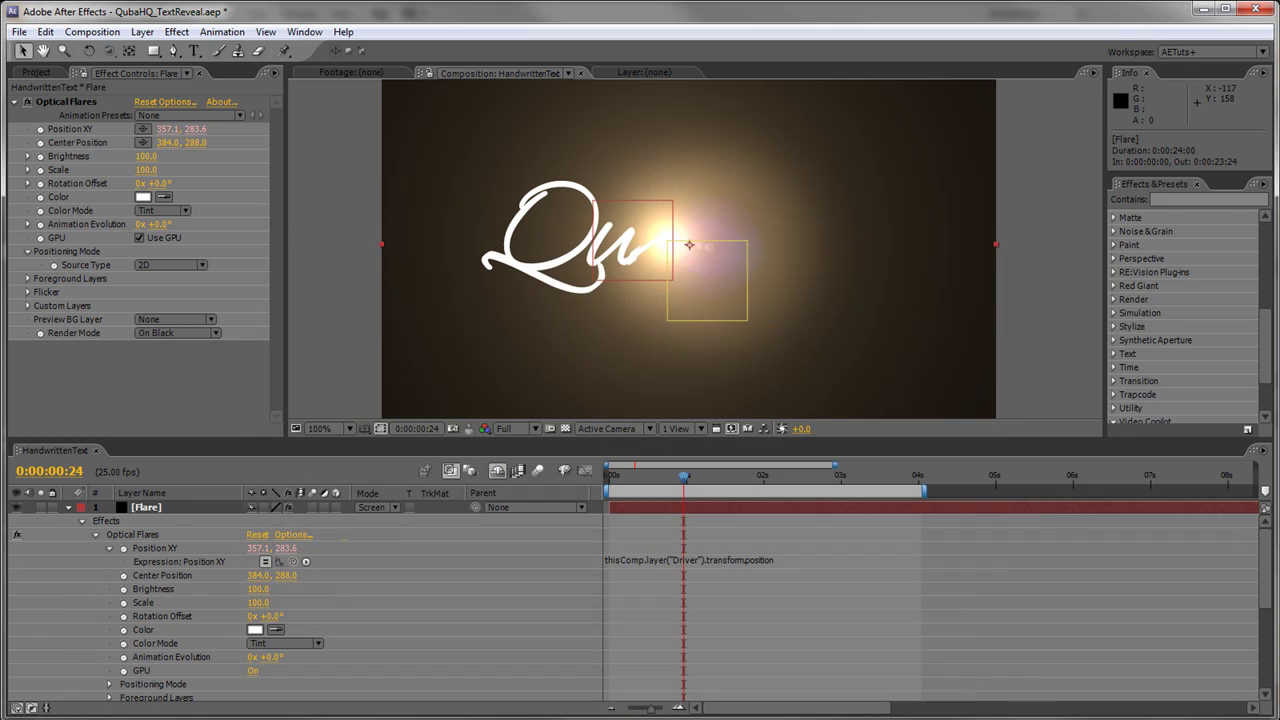
Step: Scrub the timeline and run a RAM preview to check the glow travelling along the handwritten strokes
left_click_drag(685, 478, 730, 481)
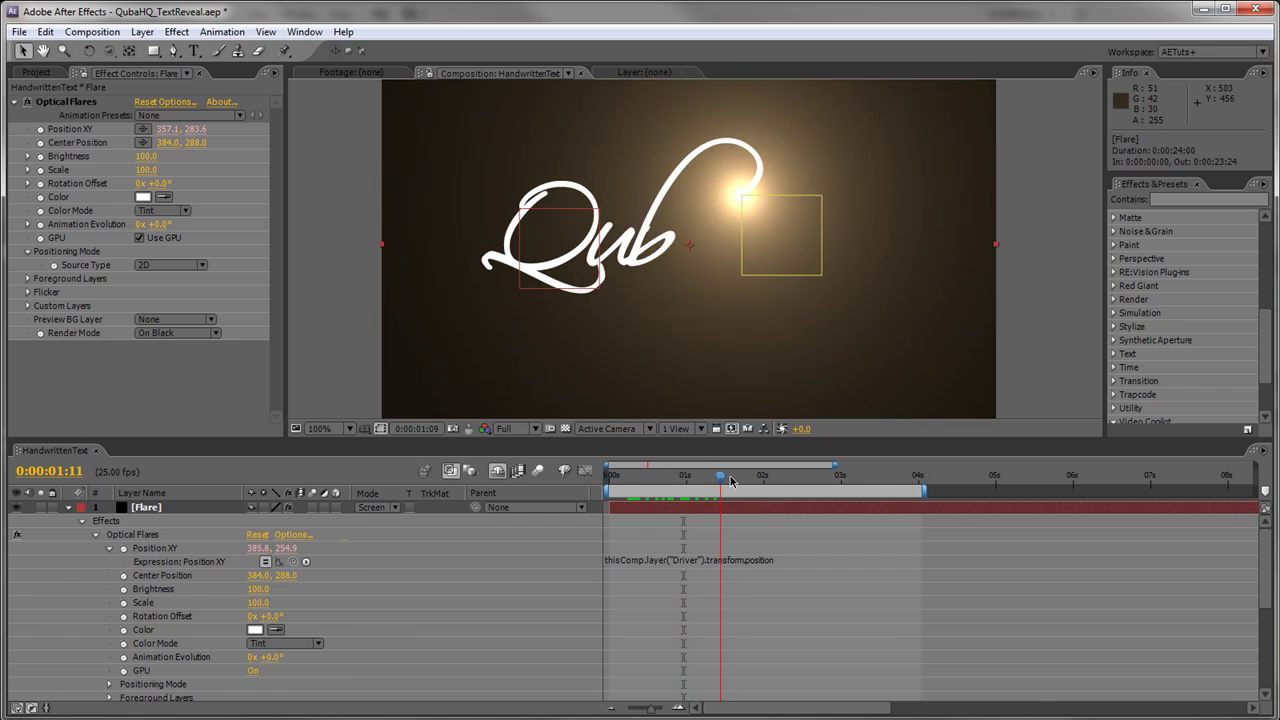
key("space")
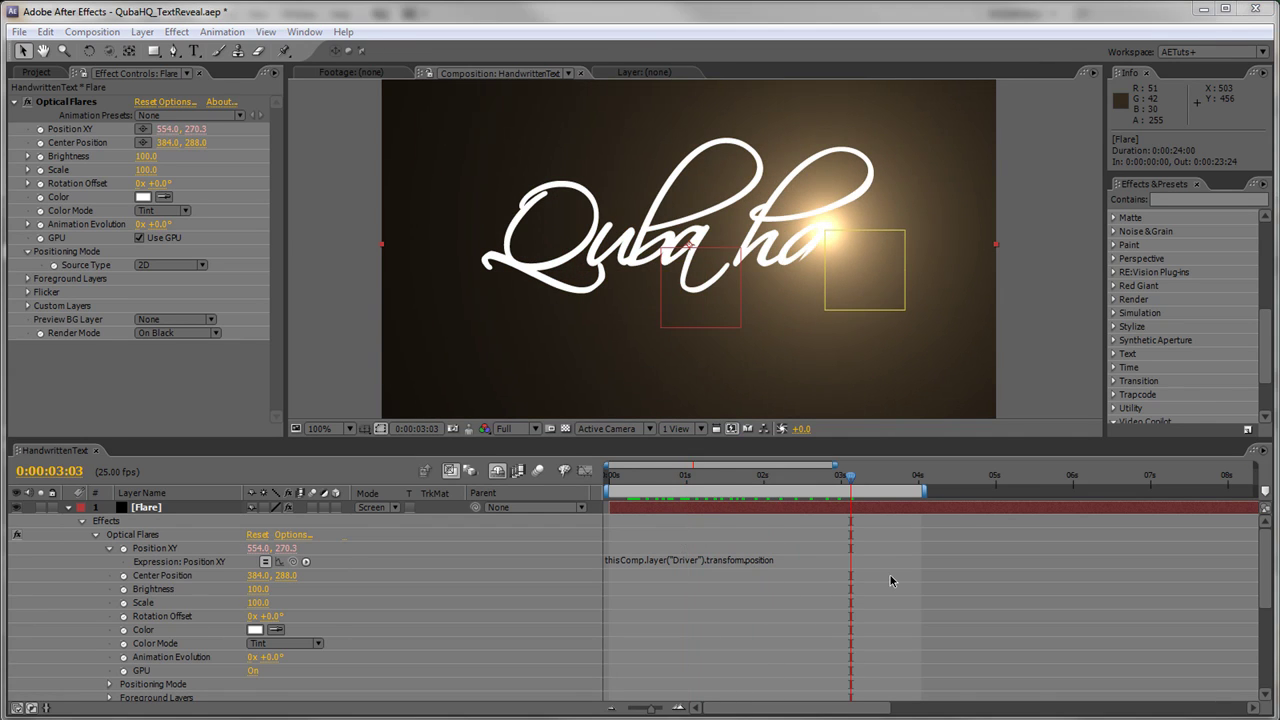
key("KP_0")
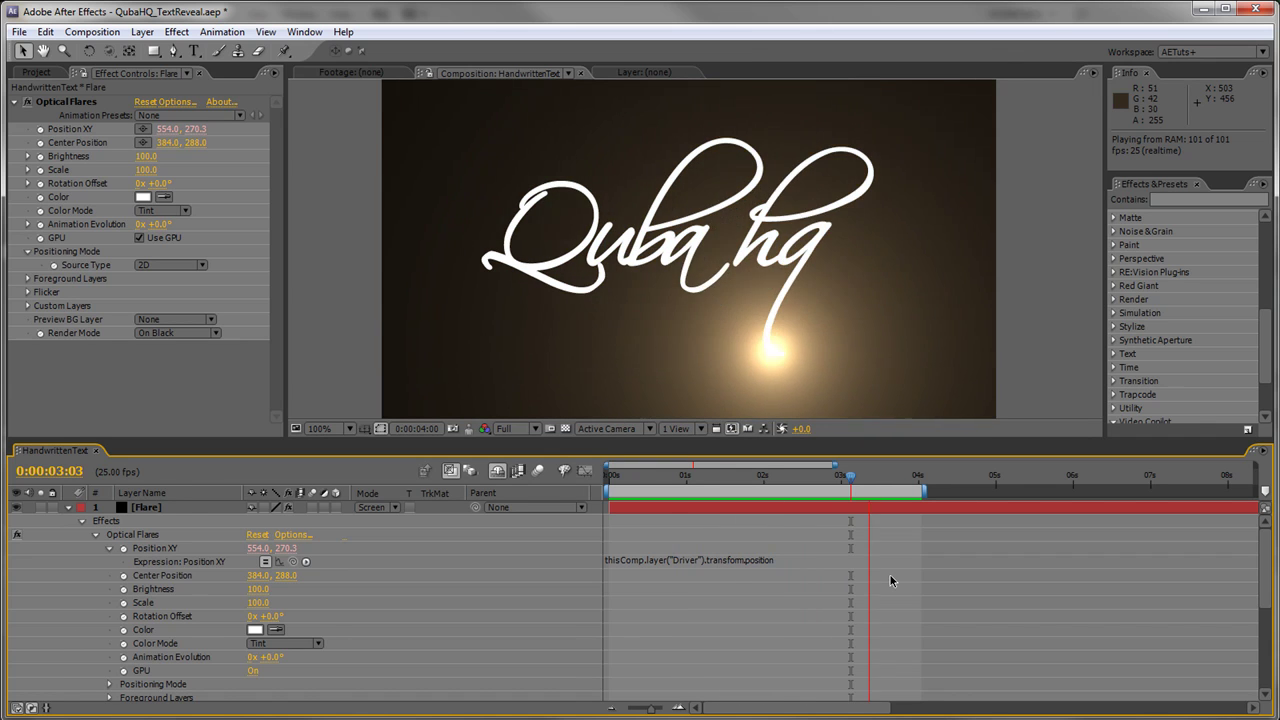
key("space")
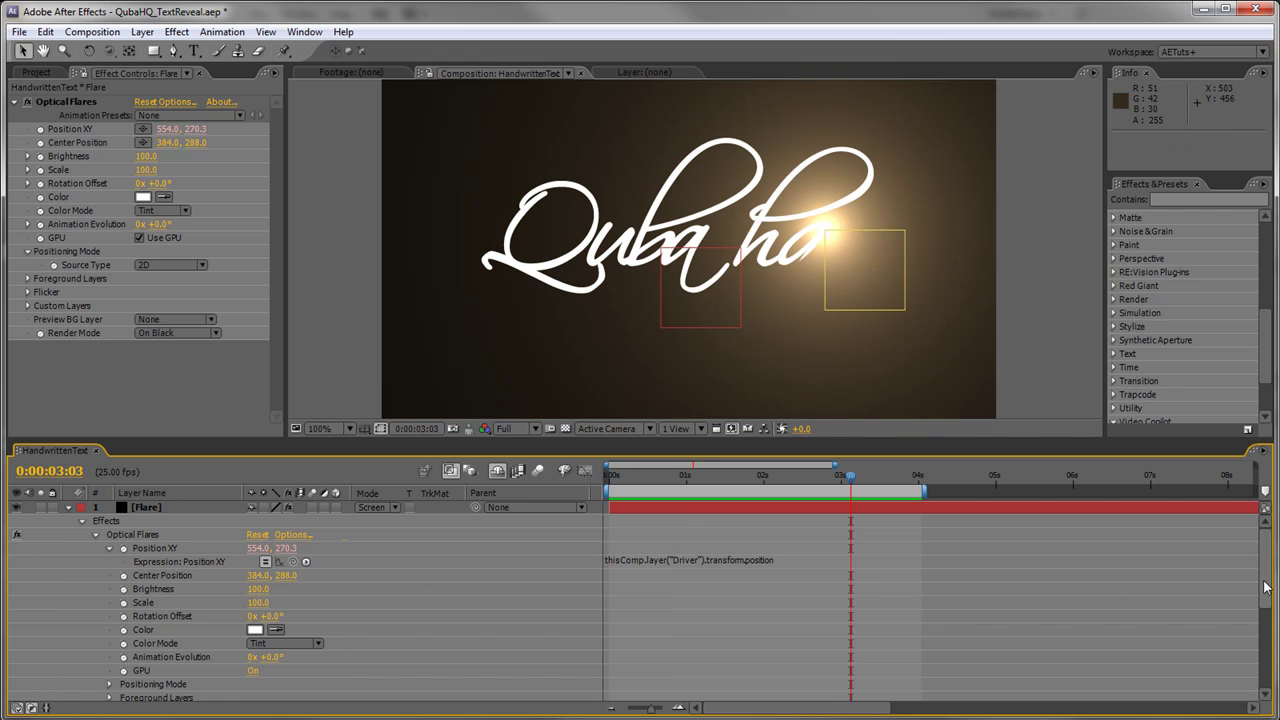
Step: Set the Optical Flares Flicker Speed to 50 and its Amount to 50 on the Flare layer
scroll(1266, 620, "down", 3)
scroll(1266, 620, "up", 1)
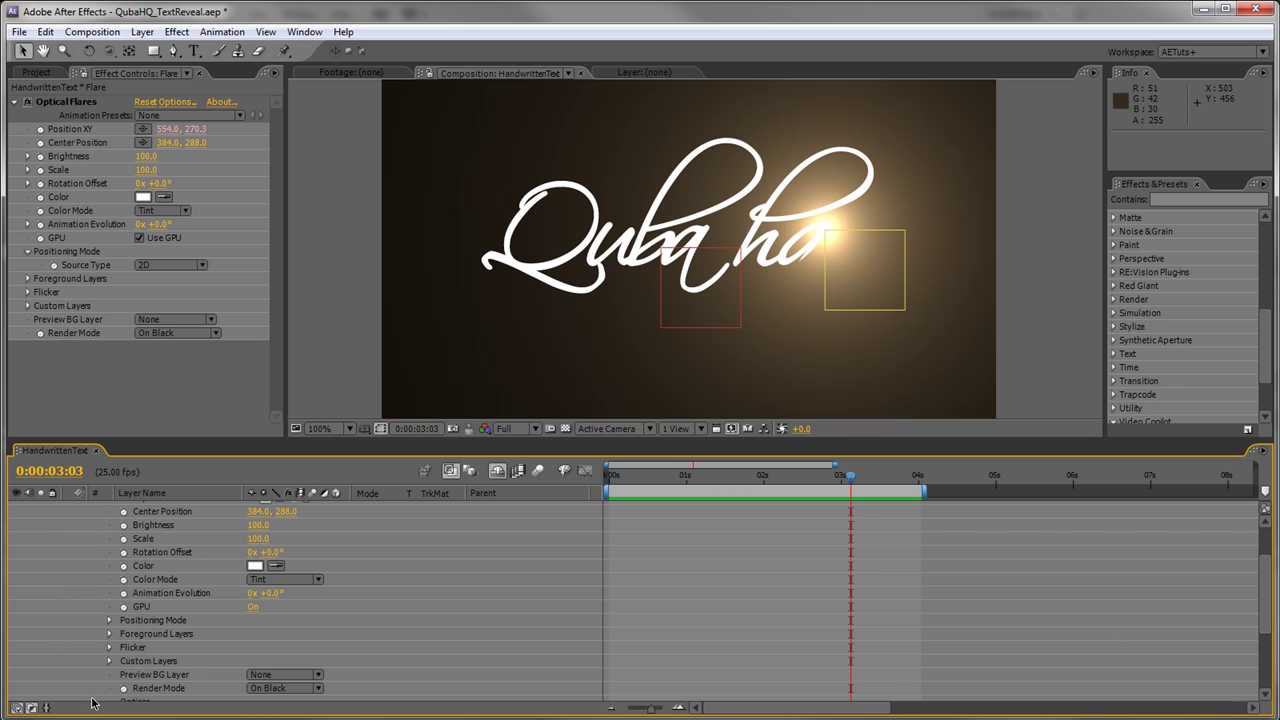
left_click(109, 647)
left_click(253, 653)
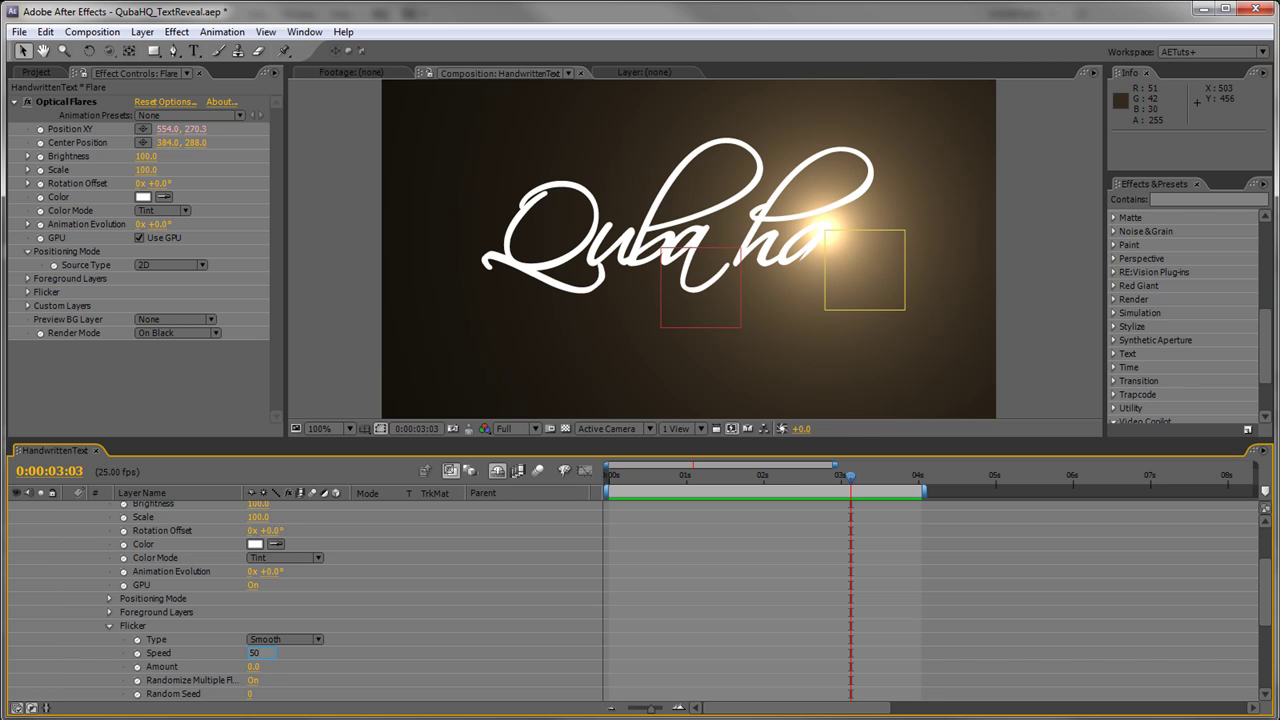
key("Tab")
type("50")
key("Tab")
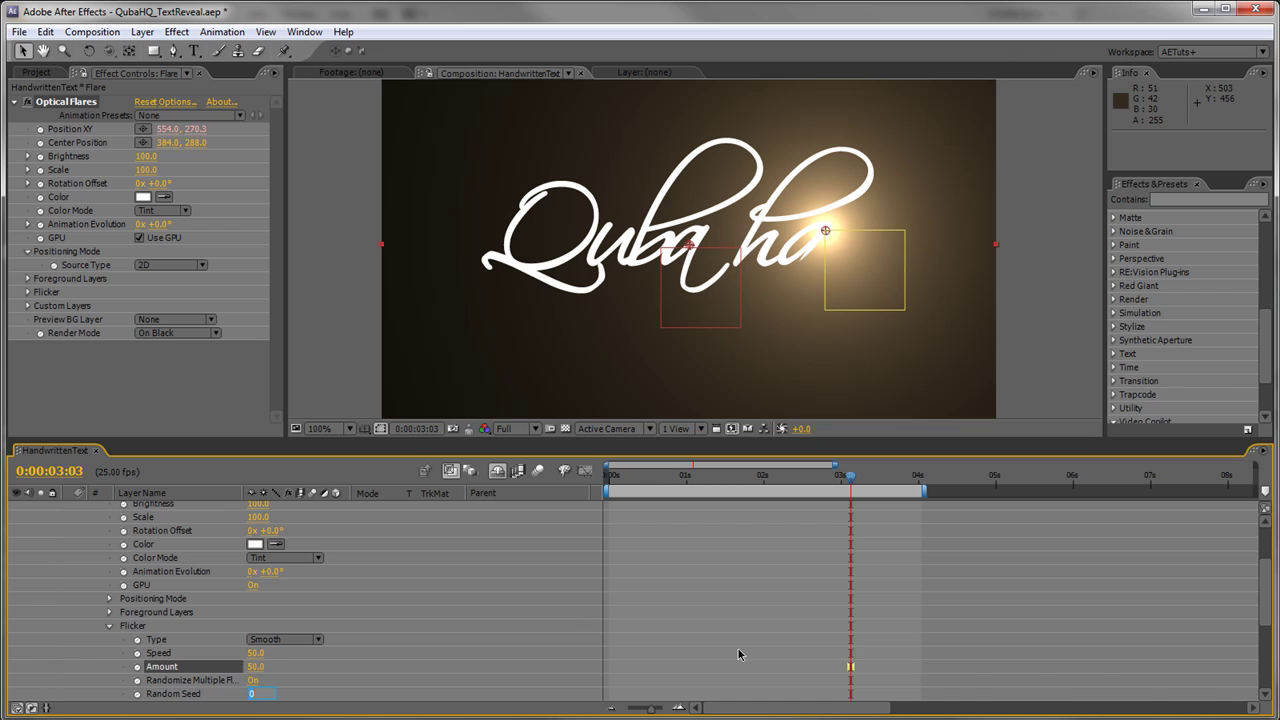
Step: Set the Optical Flares Scale to 50 on the Flare layer
left_click_drag(1266, 600, 1266, 515)
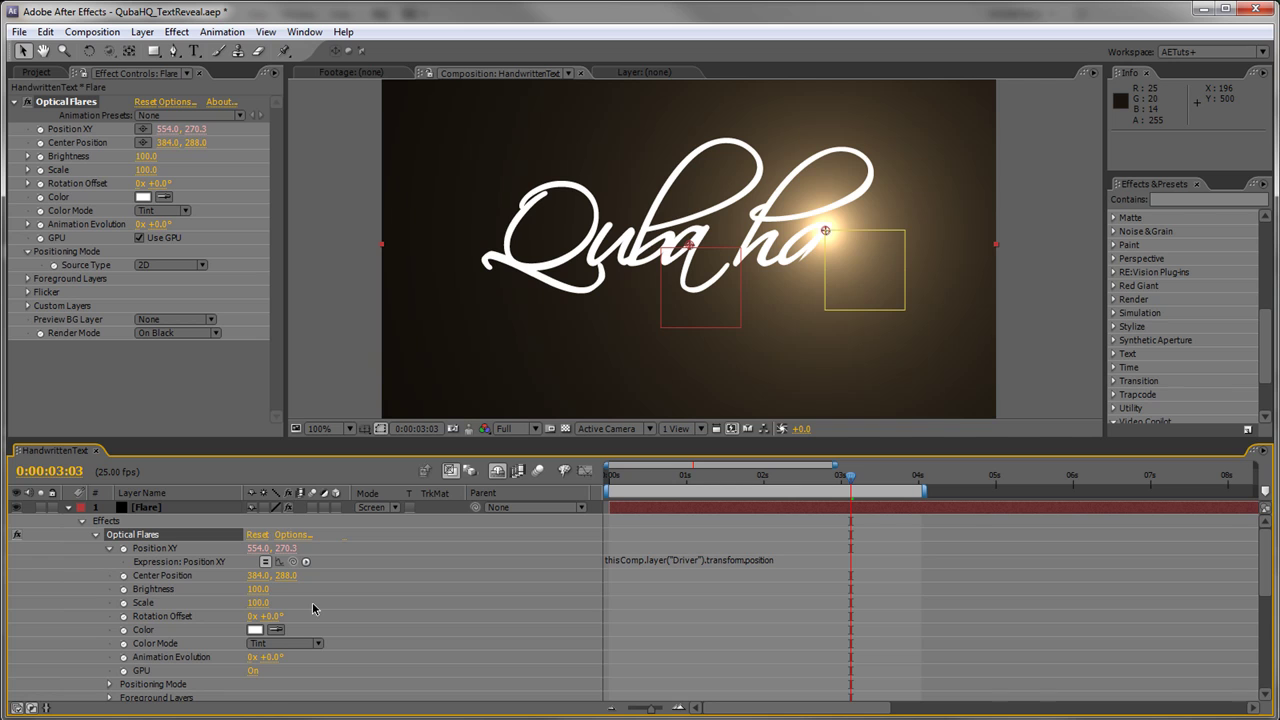
left_click(262, 605)
key("Tab")
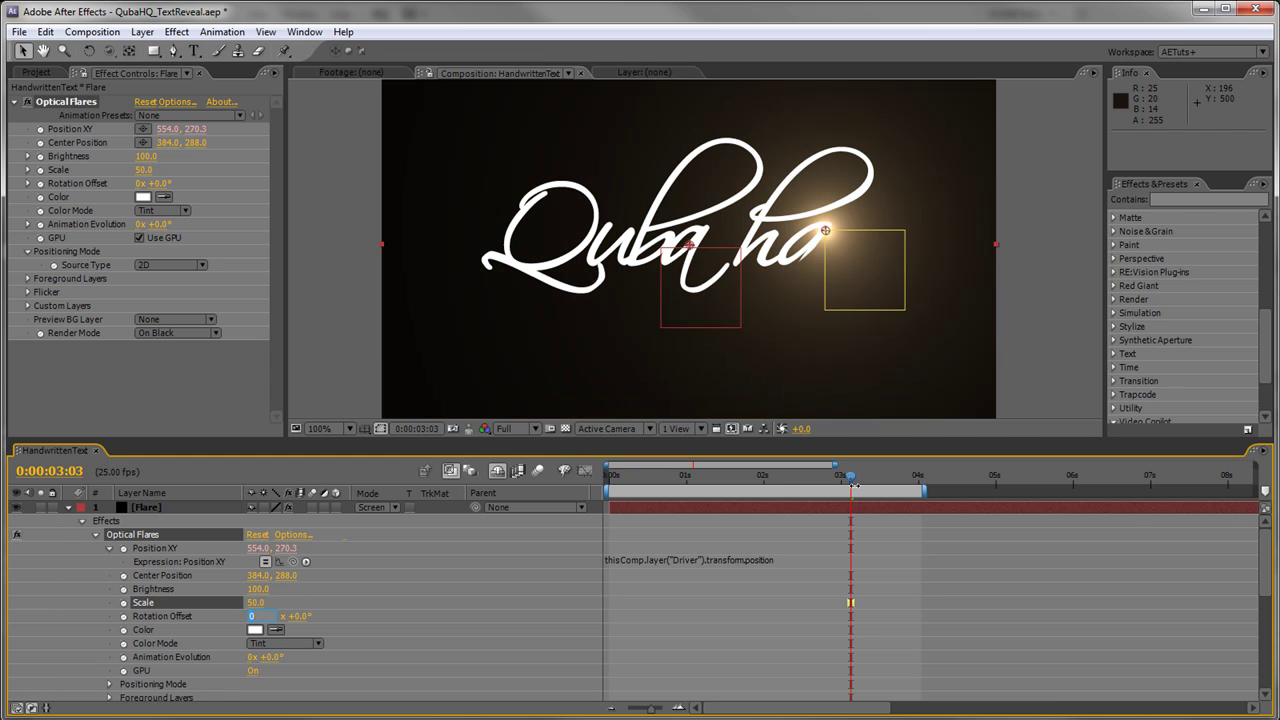
Step: Keyframe the Optical Flares Brightness from 100 at 0:00:03:06 to 0 at 0:00:04:00
mouse_move(850, 479)
left_mouse_down()
mouse_move(831, 480)
mouse_move(859, 484)
left_mouse_up()
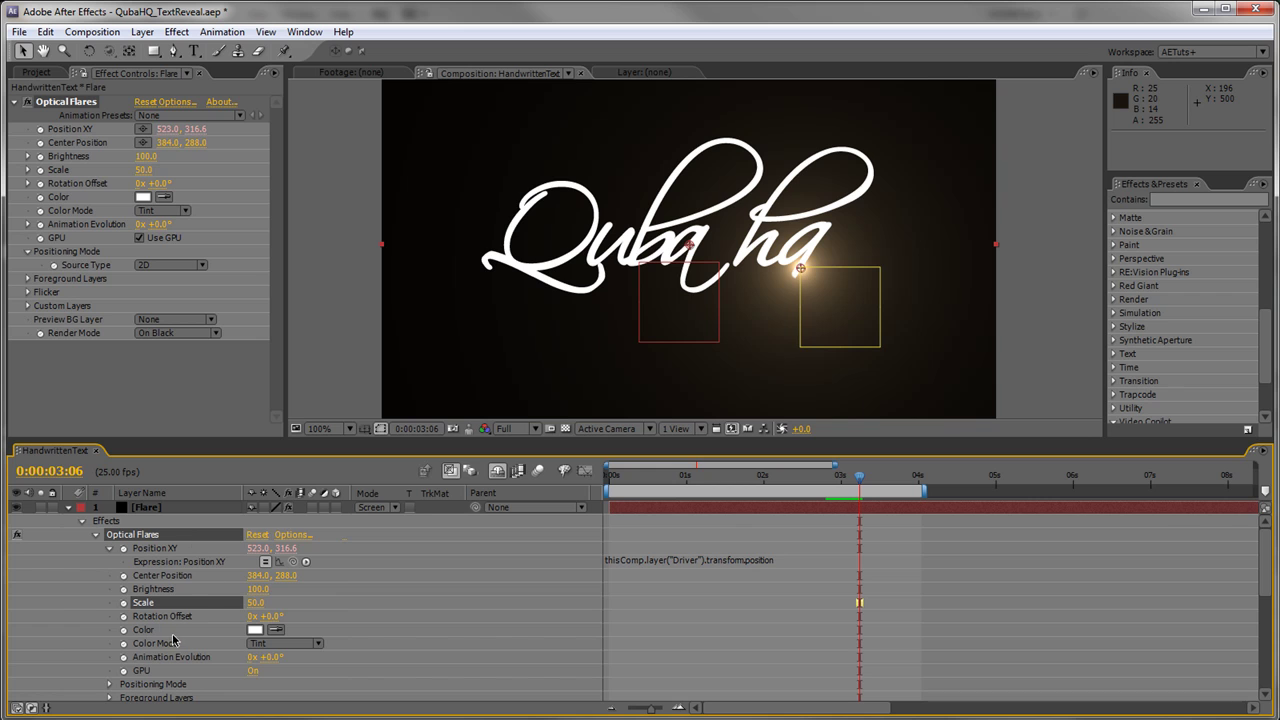
left_click(124, 589)
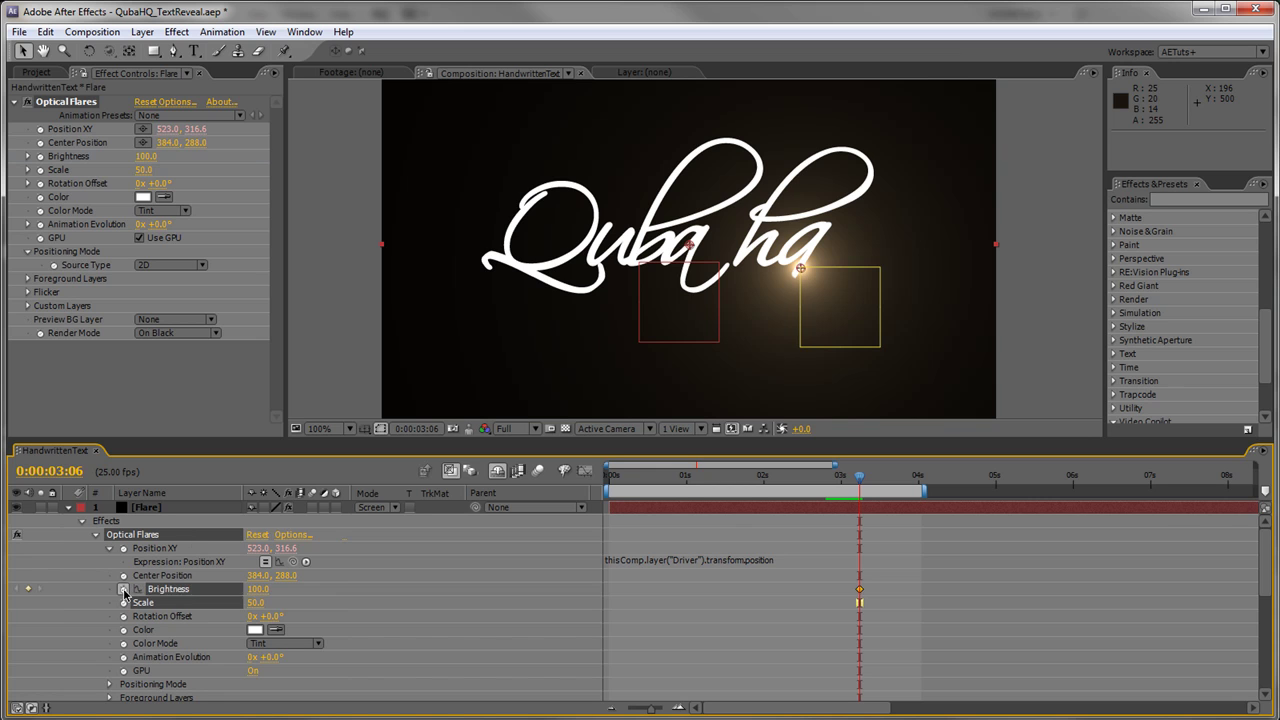
left_click(918, 479)
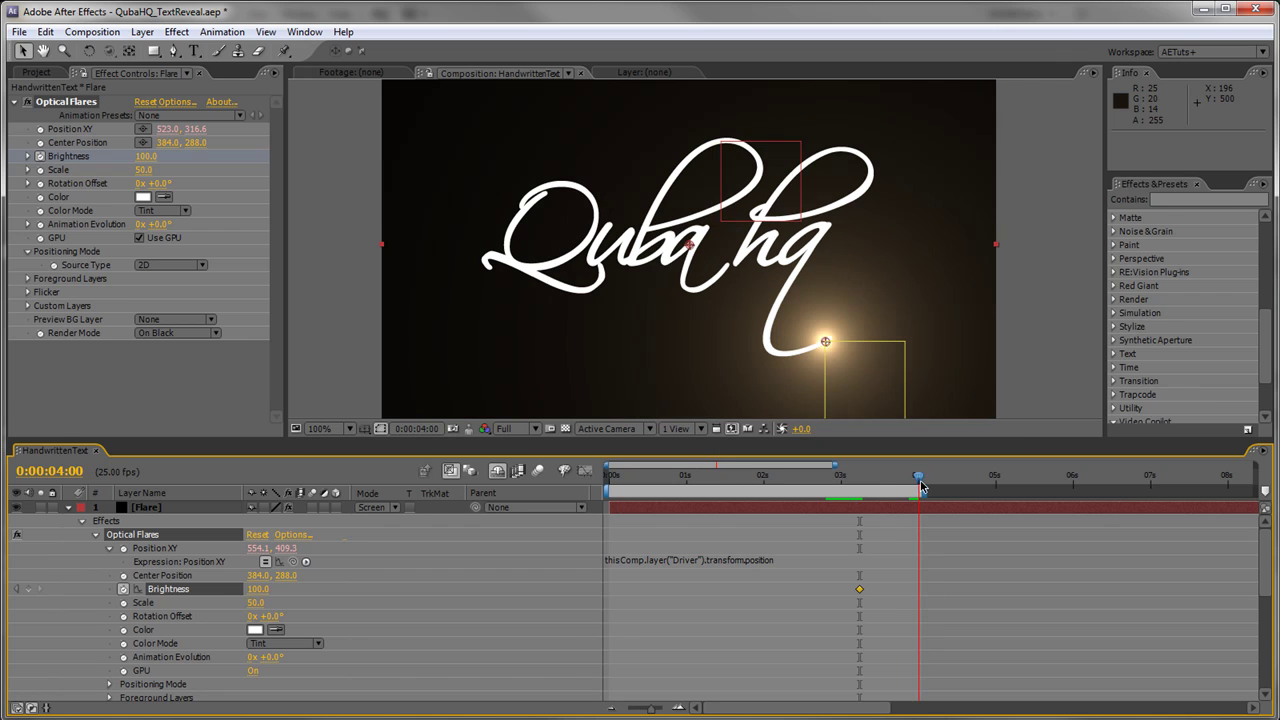
left_click_drag(258, 588, 237, 588)
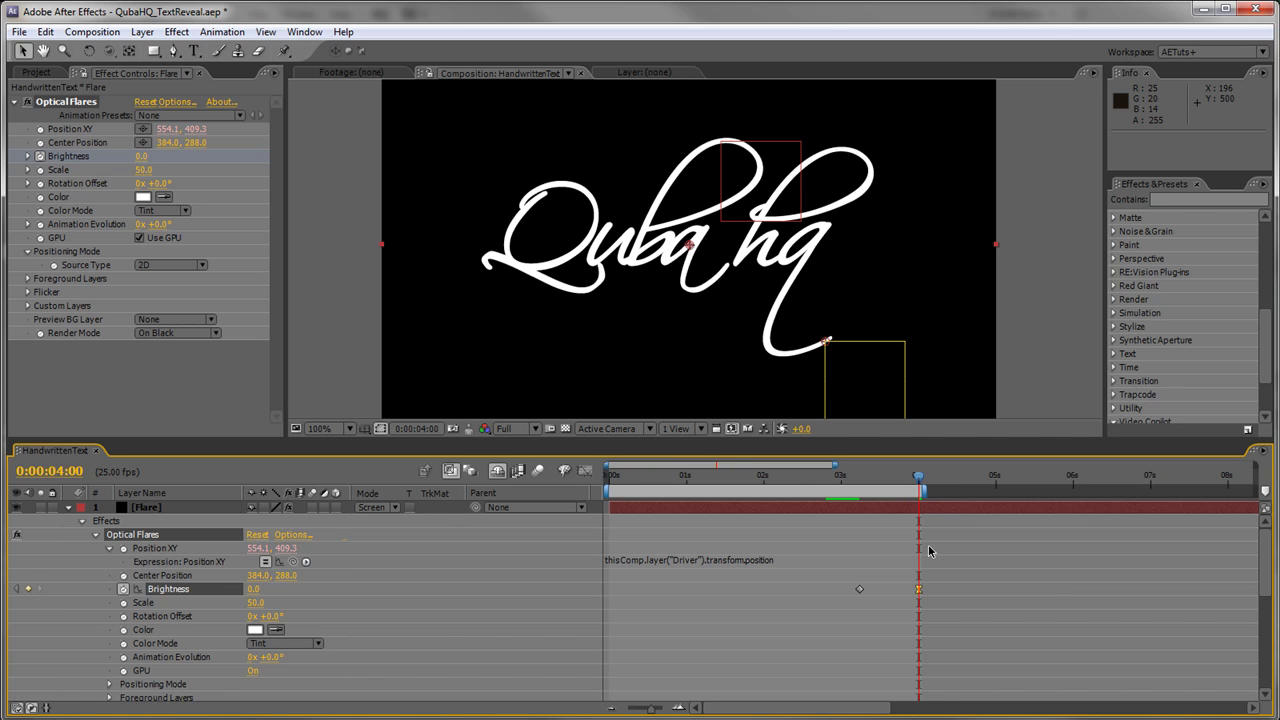
Step: Trim the end of the Flare layer to 0:00:04:00 and RAM preview the fading light
key("alt+bracketright")
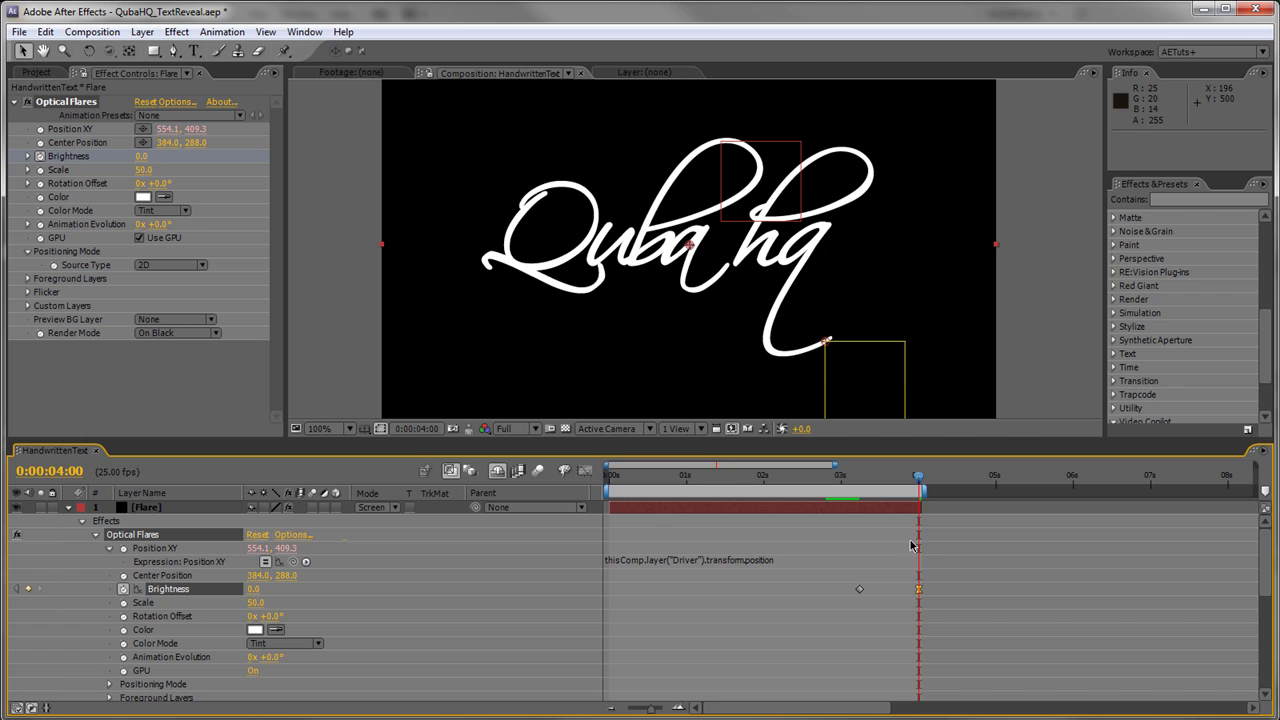
key("KP_0")
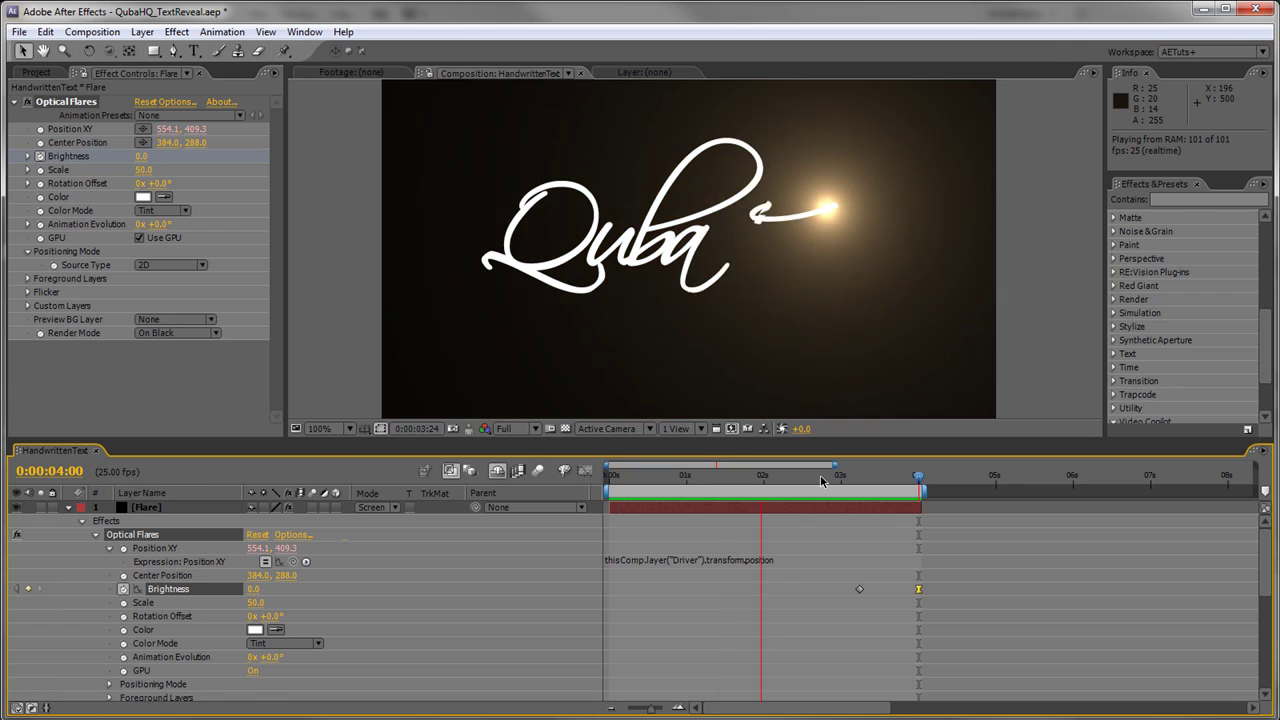
key("space")
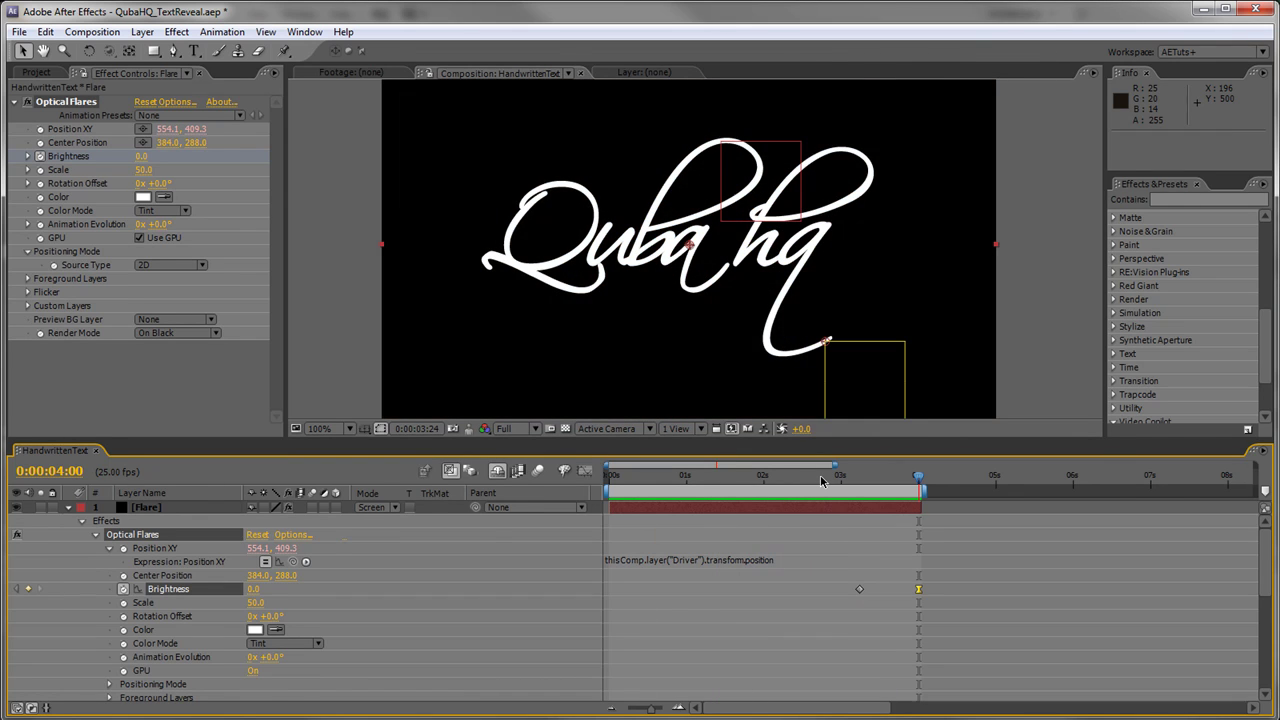
Step: Collapse the Flare and Driver layer properties and enlarge the composition viewer by shrinking the timeline's height
left_click(69, 507)
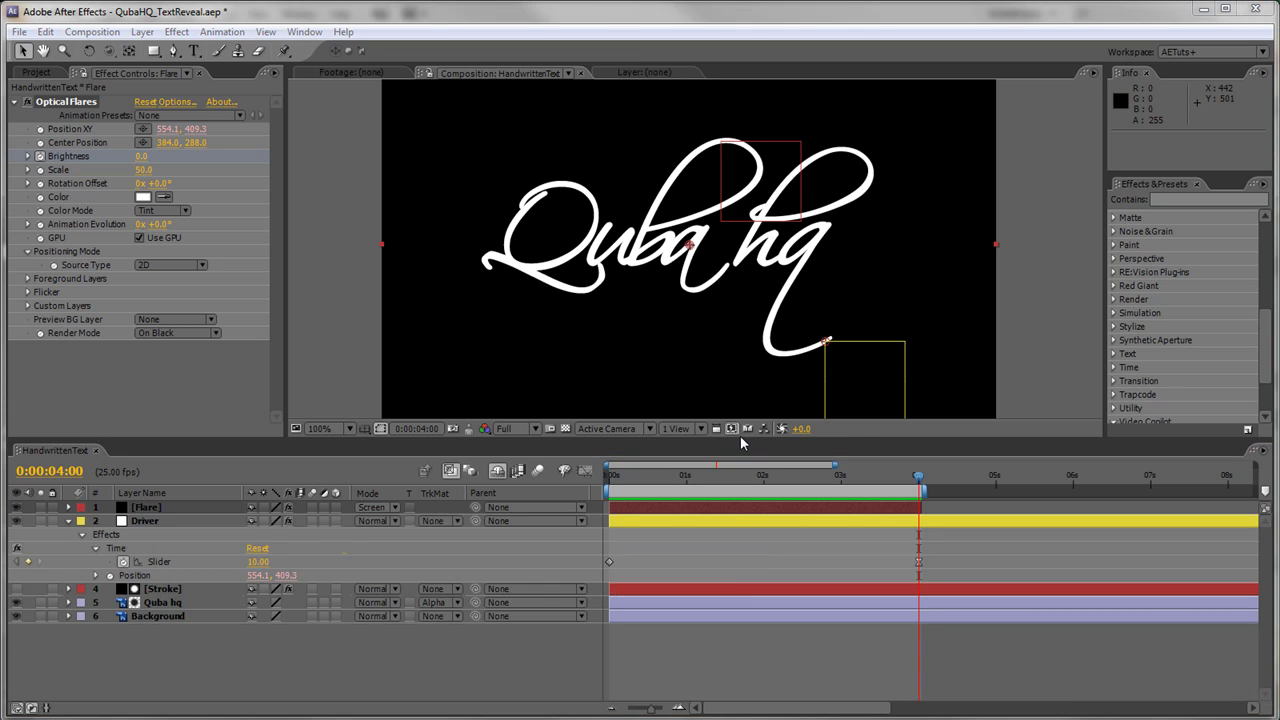
left_click_drag(741, 438, 731, 566)
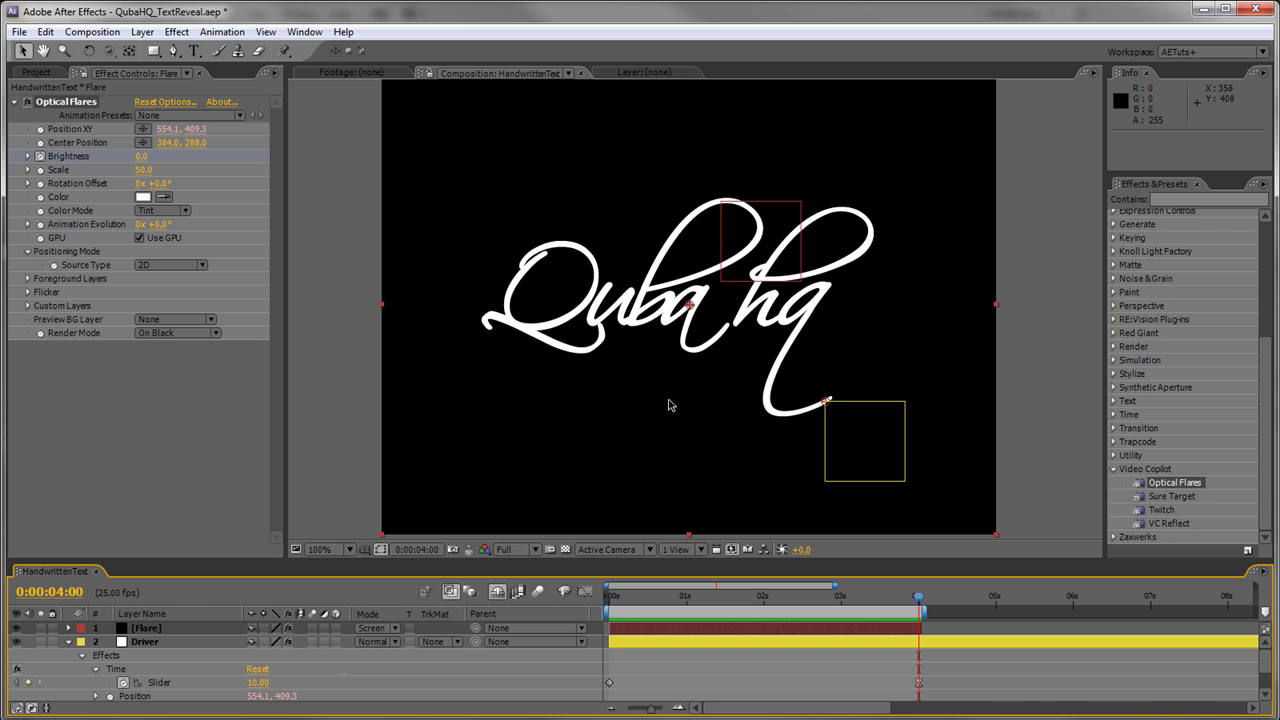
left_click(68, 641)
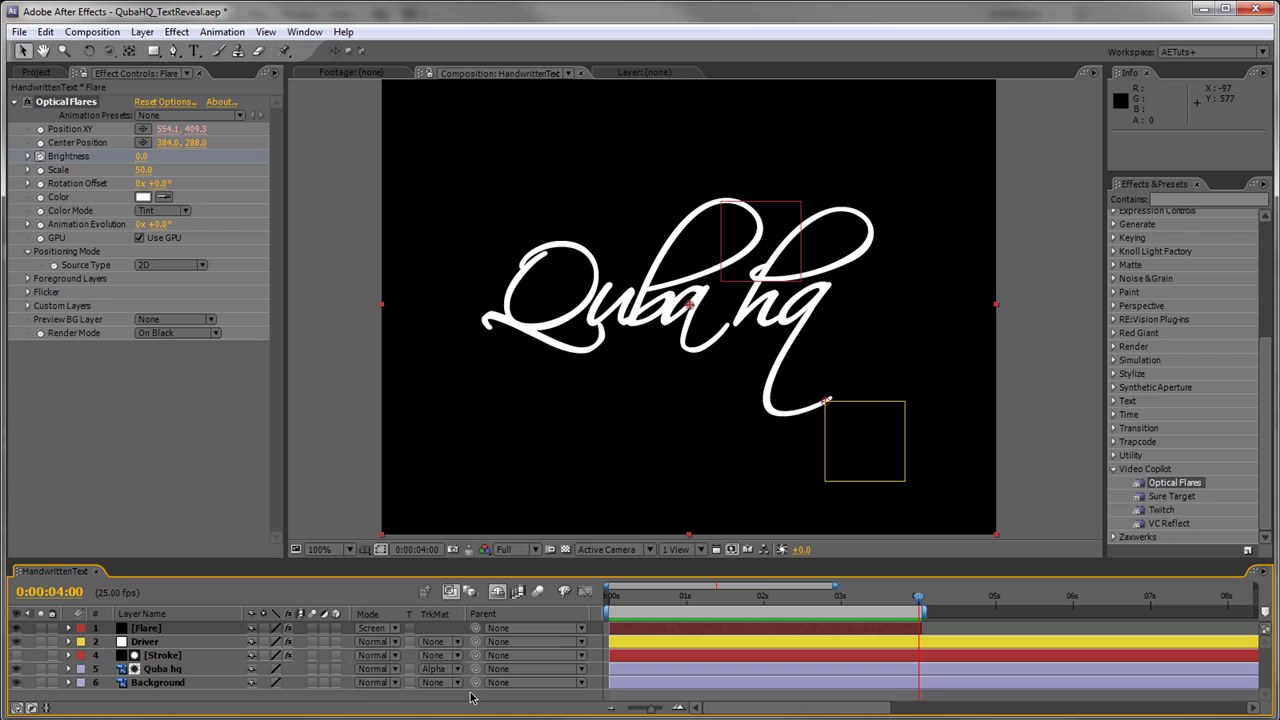
Step: Add a black solid of 768 × 576 pixels named Vignette and place it directly above the Background layer
key("ctrl+y")
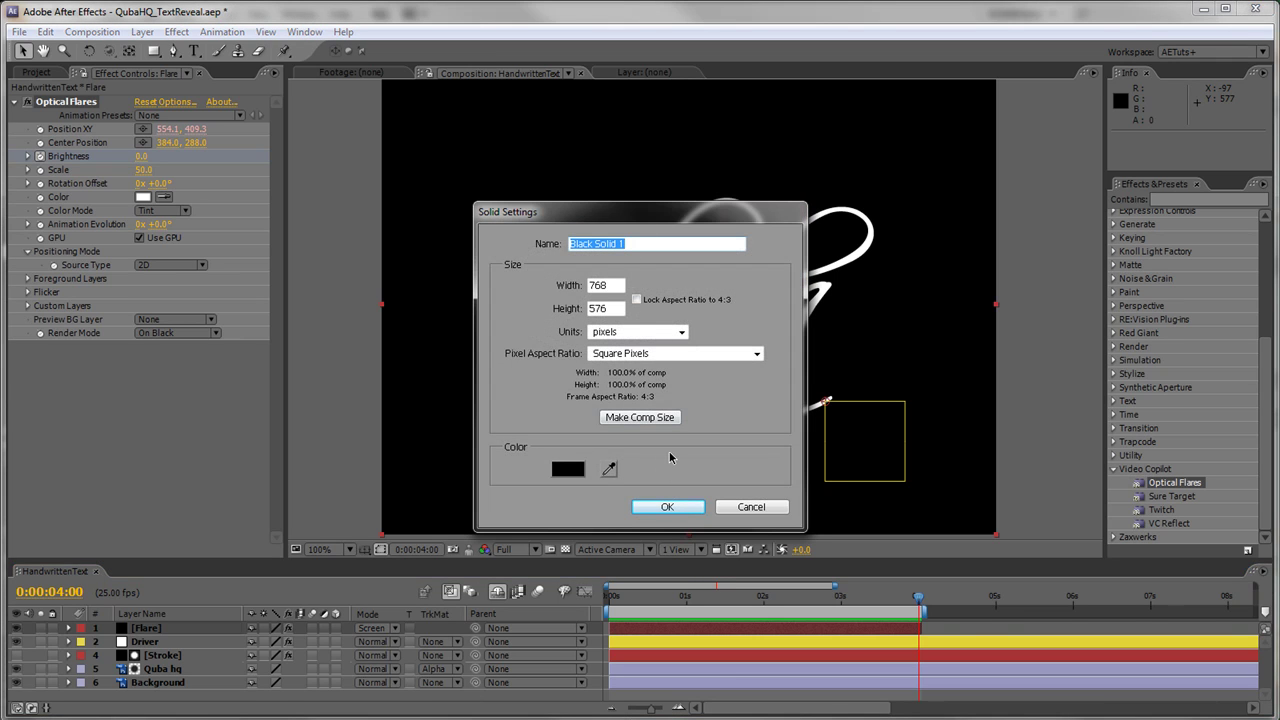
type("Vignette")
key("Return")
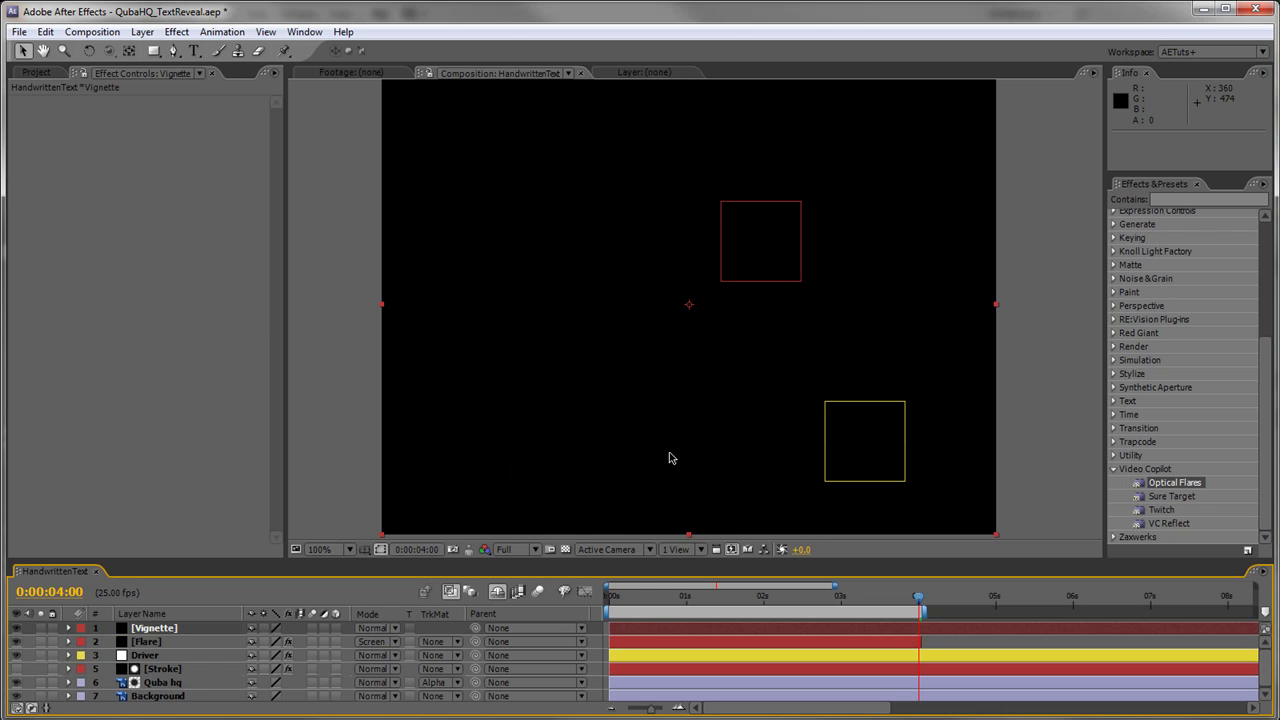
left_click_drag(170, 630, 160, 686)
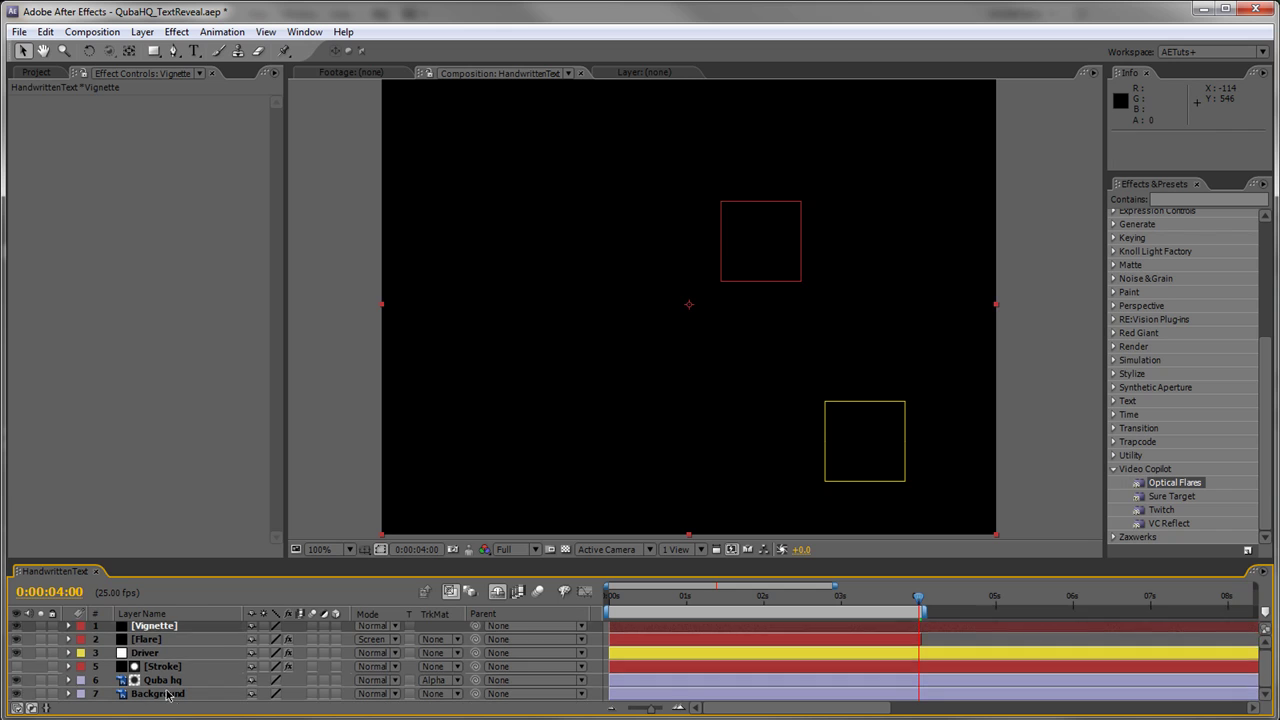
Step: Apply the Ramp effect to the Vignette layer with the Radial Ramp from Center animation preset and enlarge the composition viewer
right_click(176, 684)
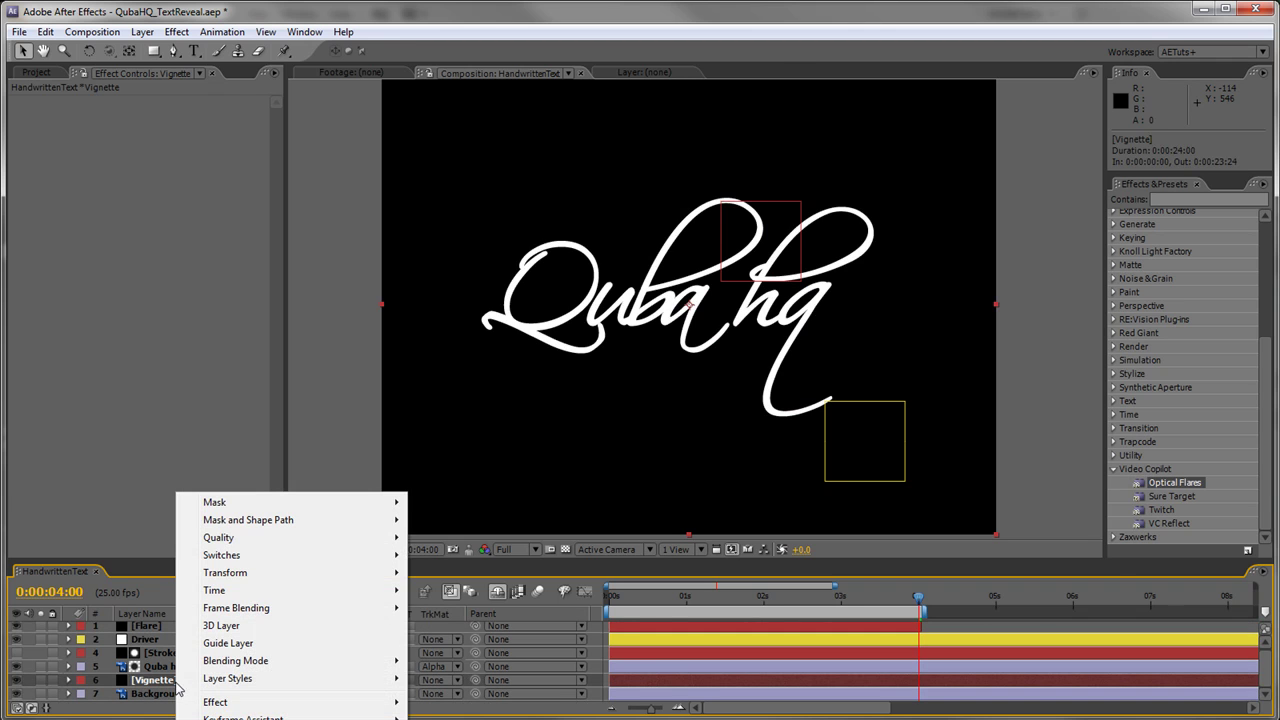
mouse_move(262, 712)
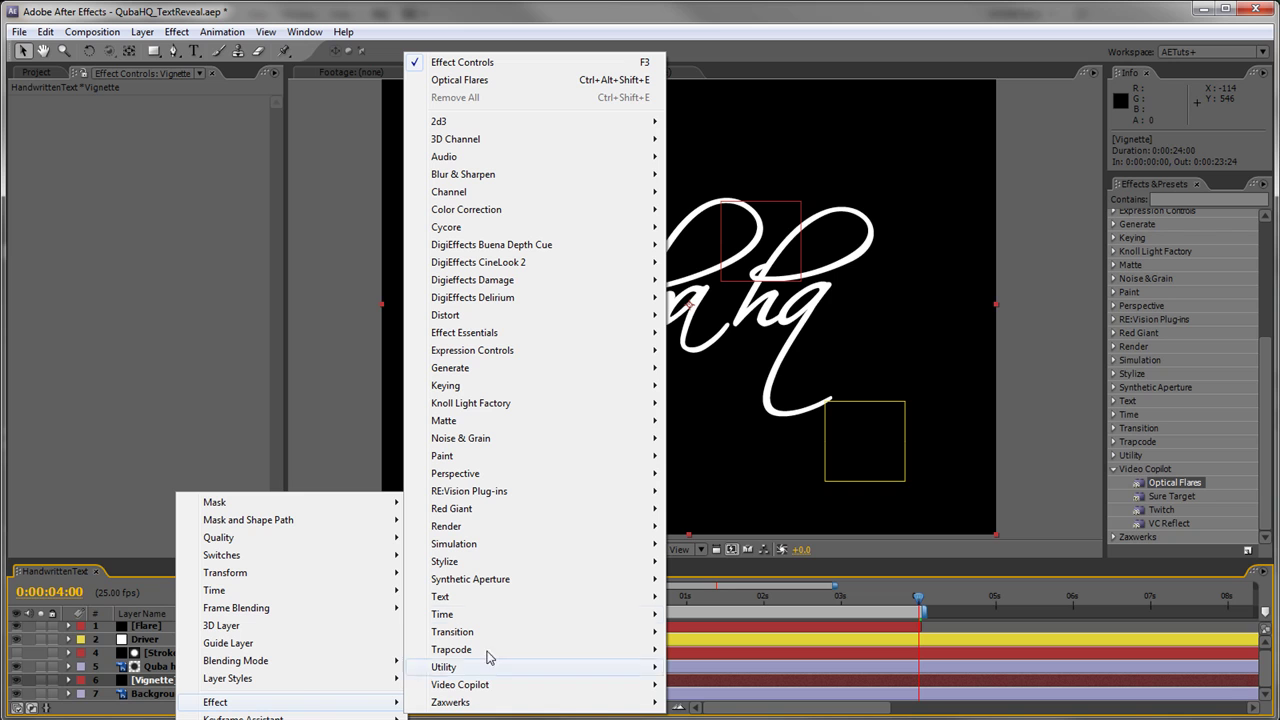
mouse_move(492, 369)
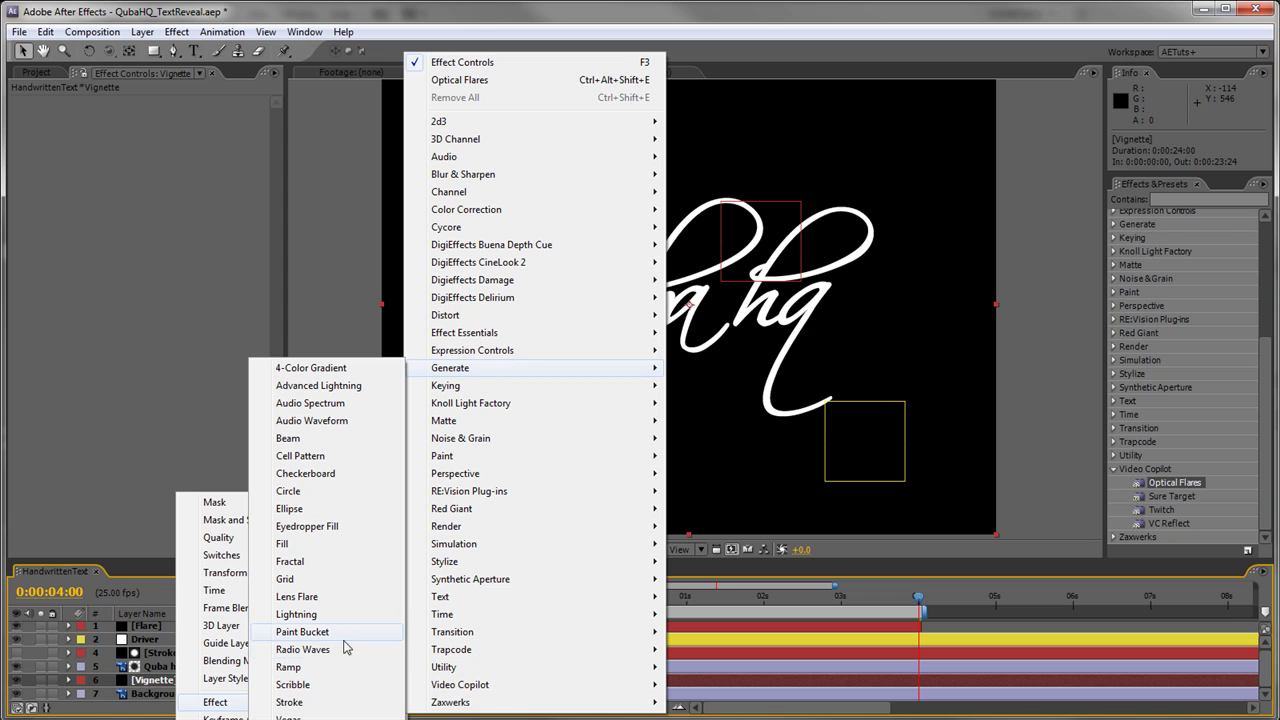
left_click(326, 668)
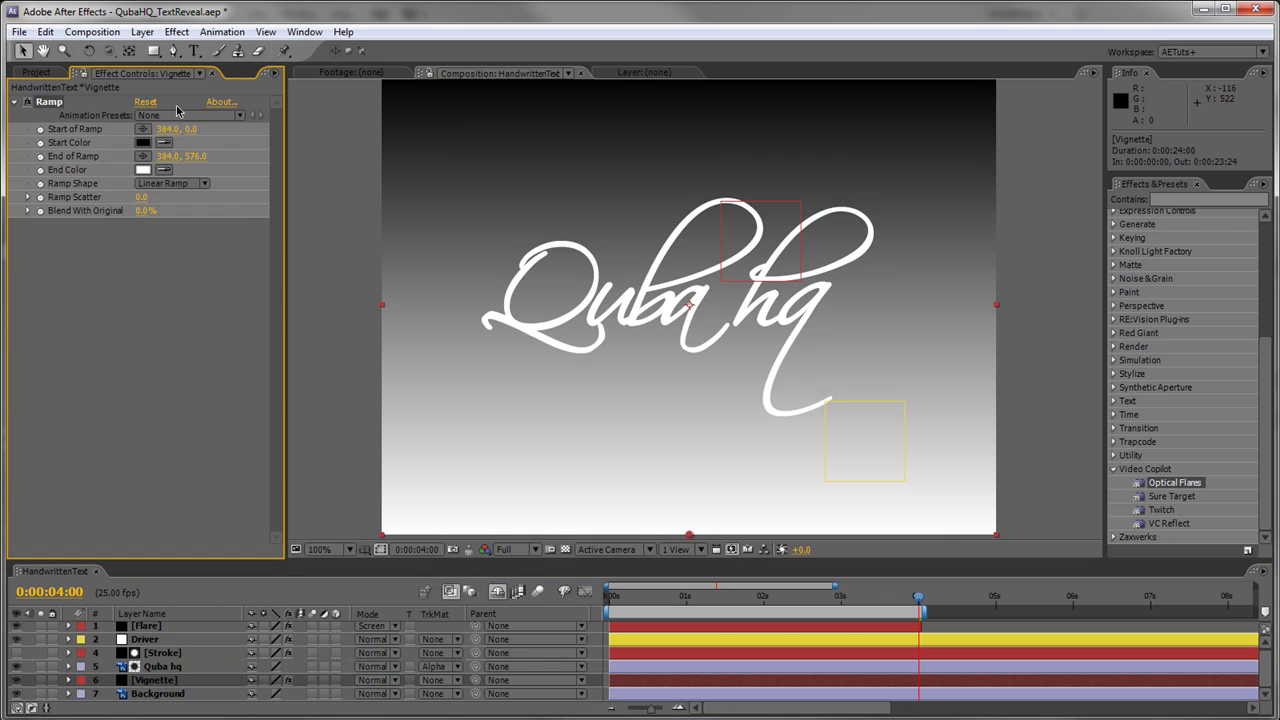
left_click(171, 117)
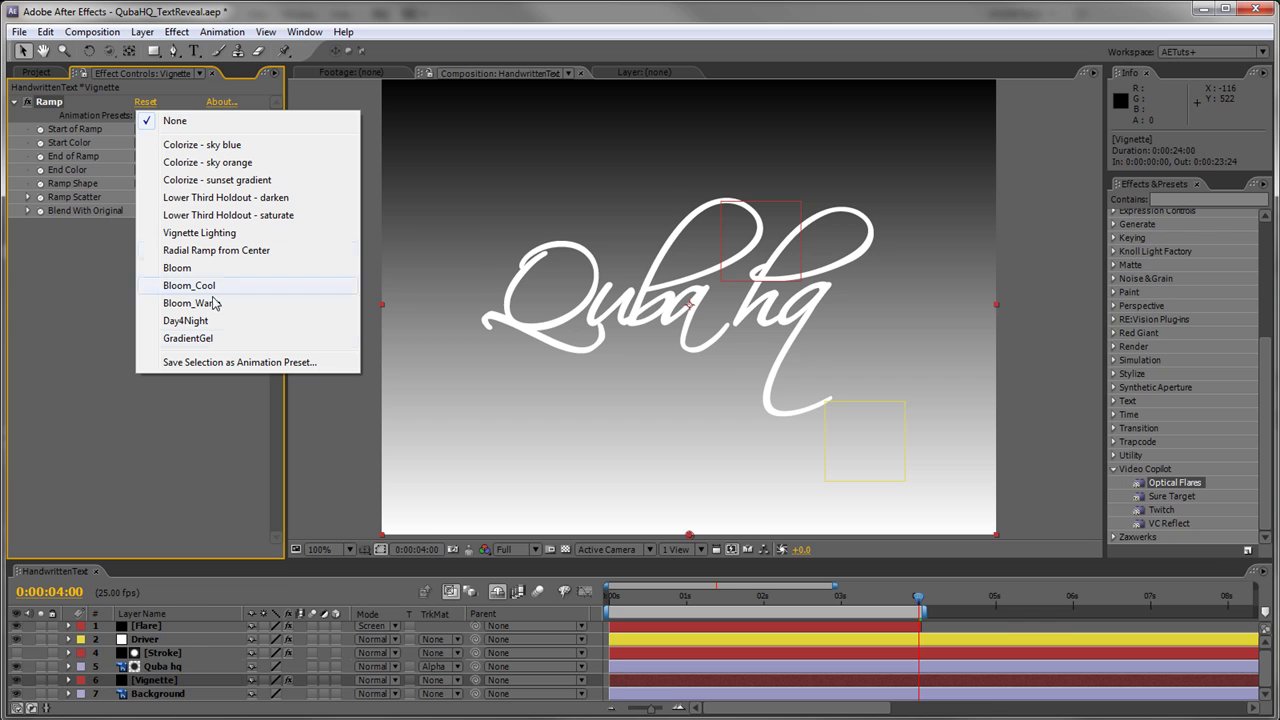
left_click(220, 251)
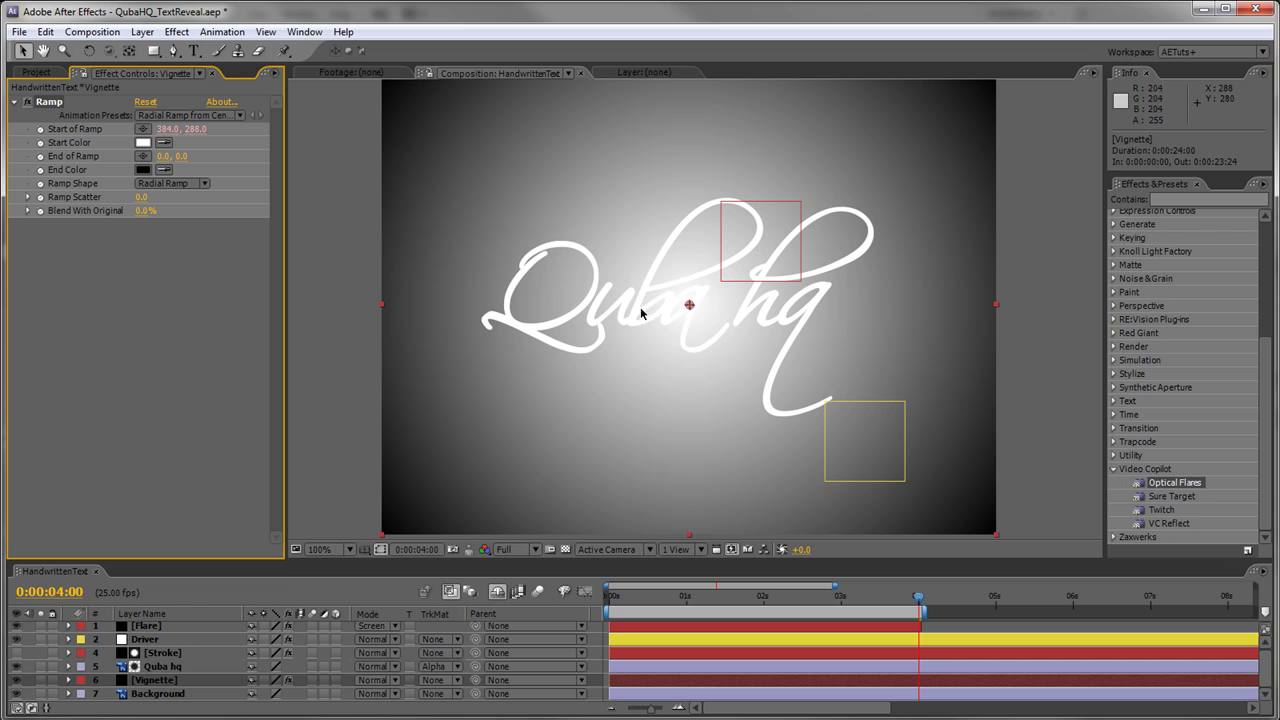
left_click_drag(748, 557, 755, 632)
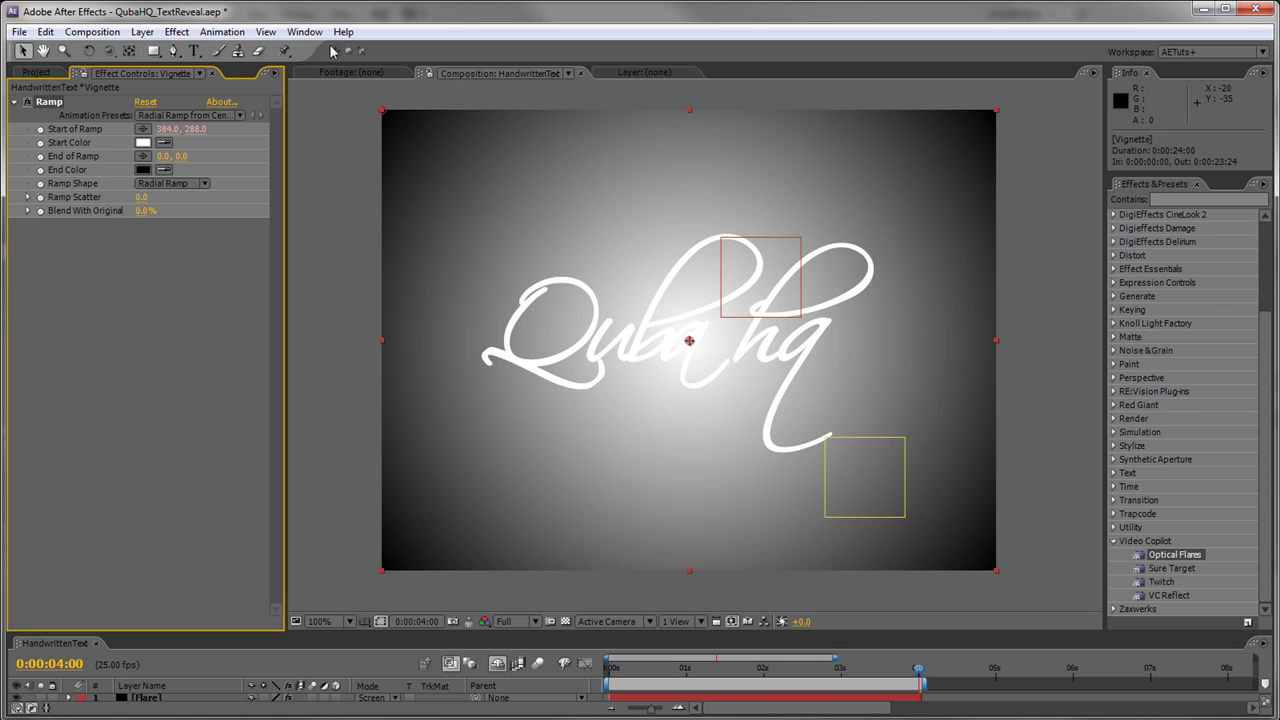
Step: Set the Vignette ramp's Start Color to dark golden brown, hex 533900
left_click(148, 143)
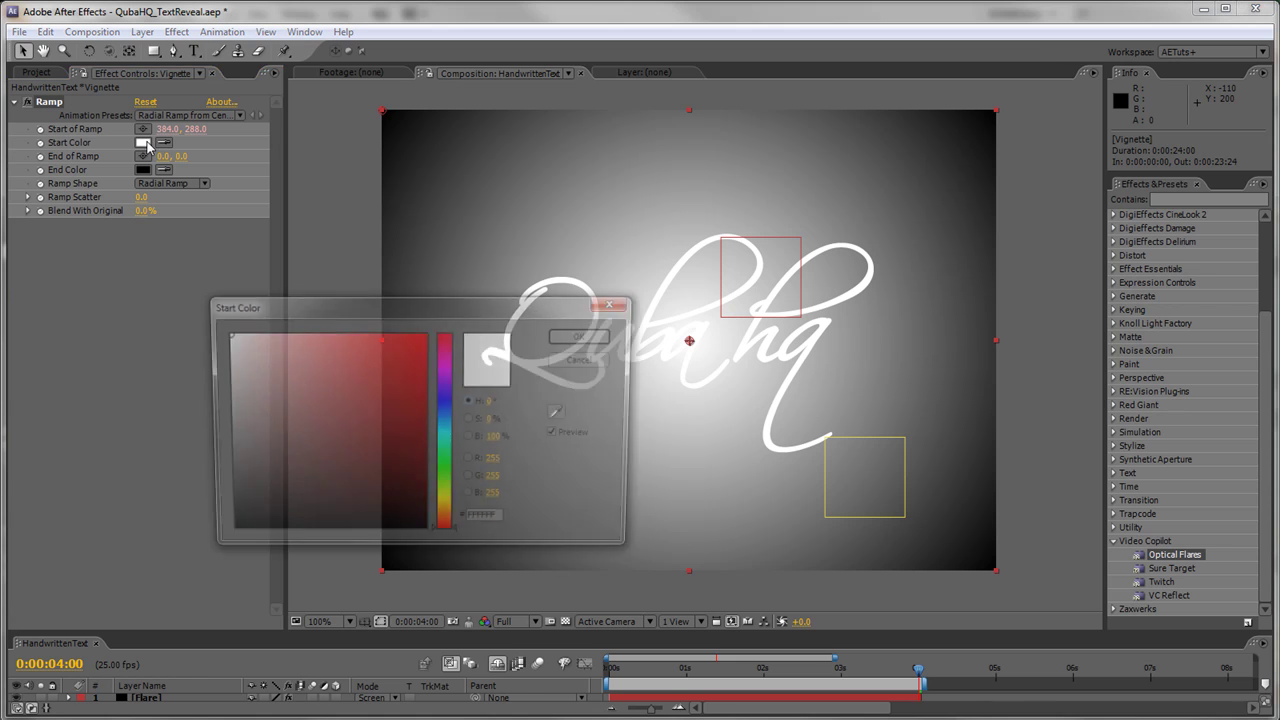
left_click(446, 514)
left_click_drag(431, 494, 444, 470)
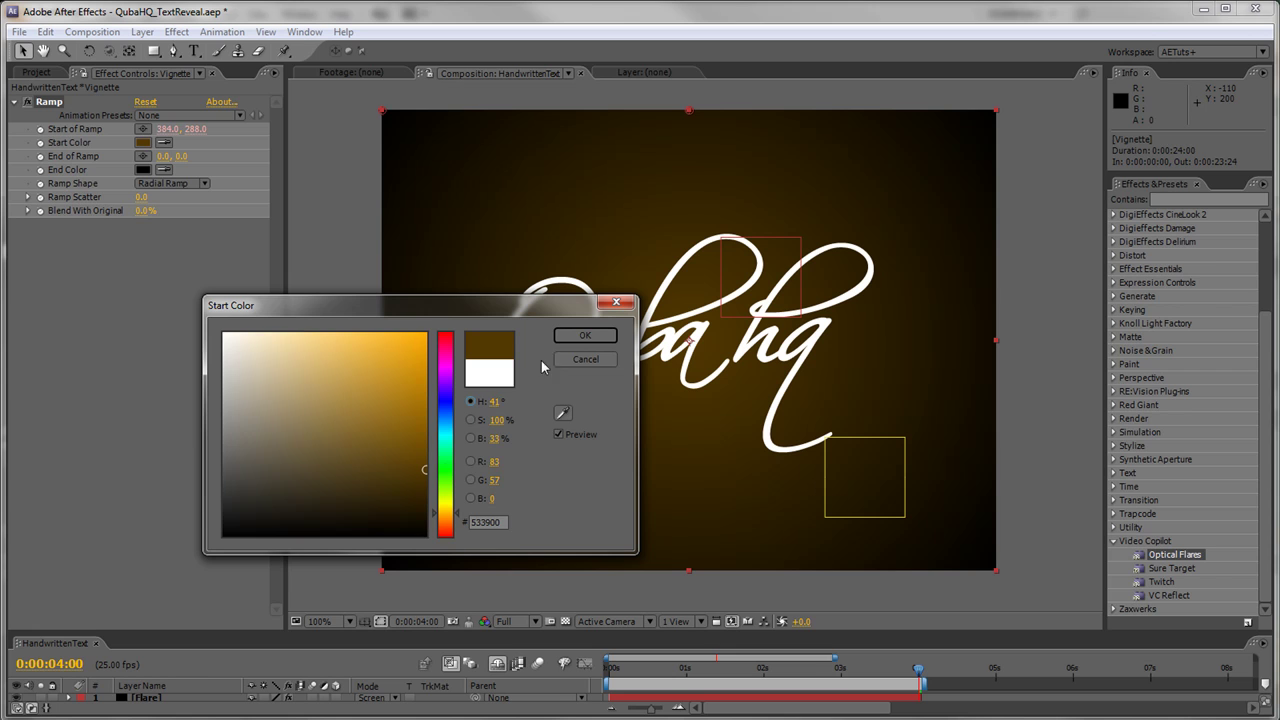
left_click(582, 336)
left_click(228, 237)
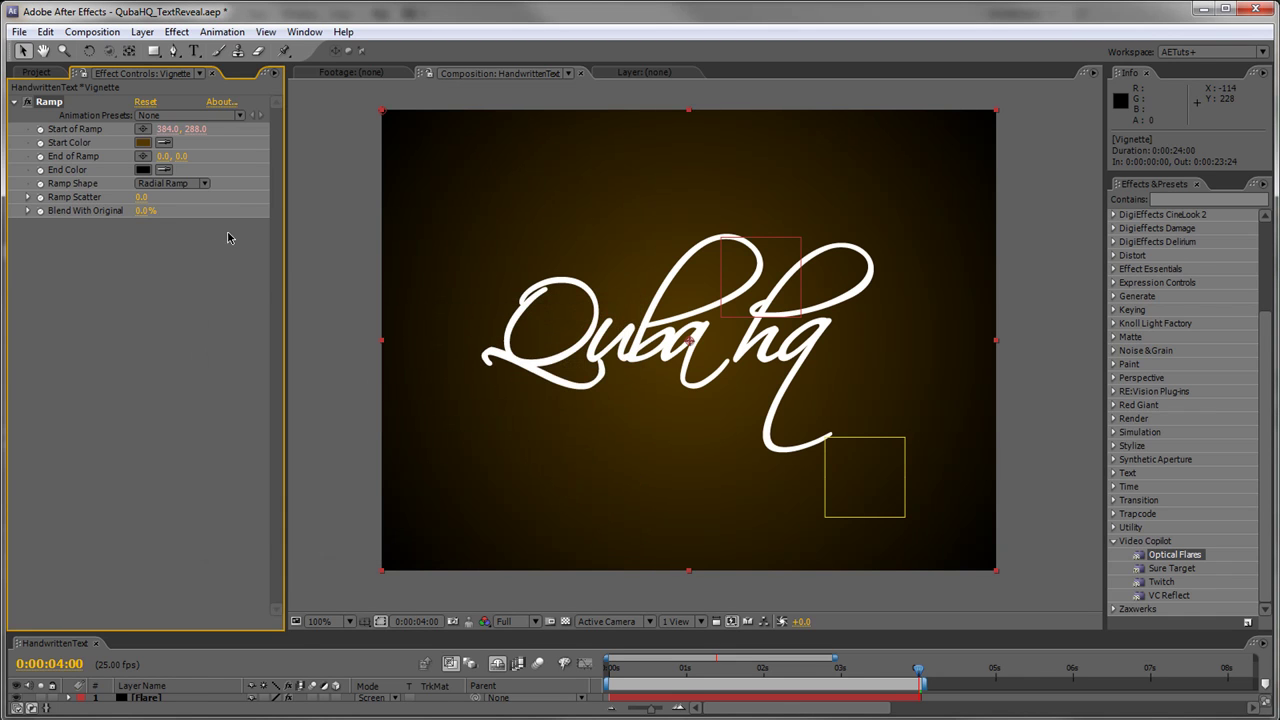
Step: Duplicate the Vignette layer, enlarging the timeline to reach it
left_click(143, 169)
left_click(567, 368)
left_click_drag(297, 635, 304, 403)
left_click(260, 632)
left_click(163, 529)
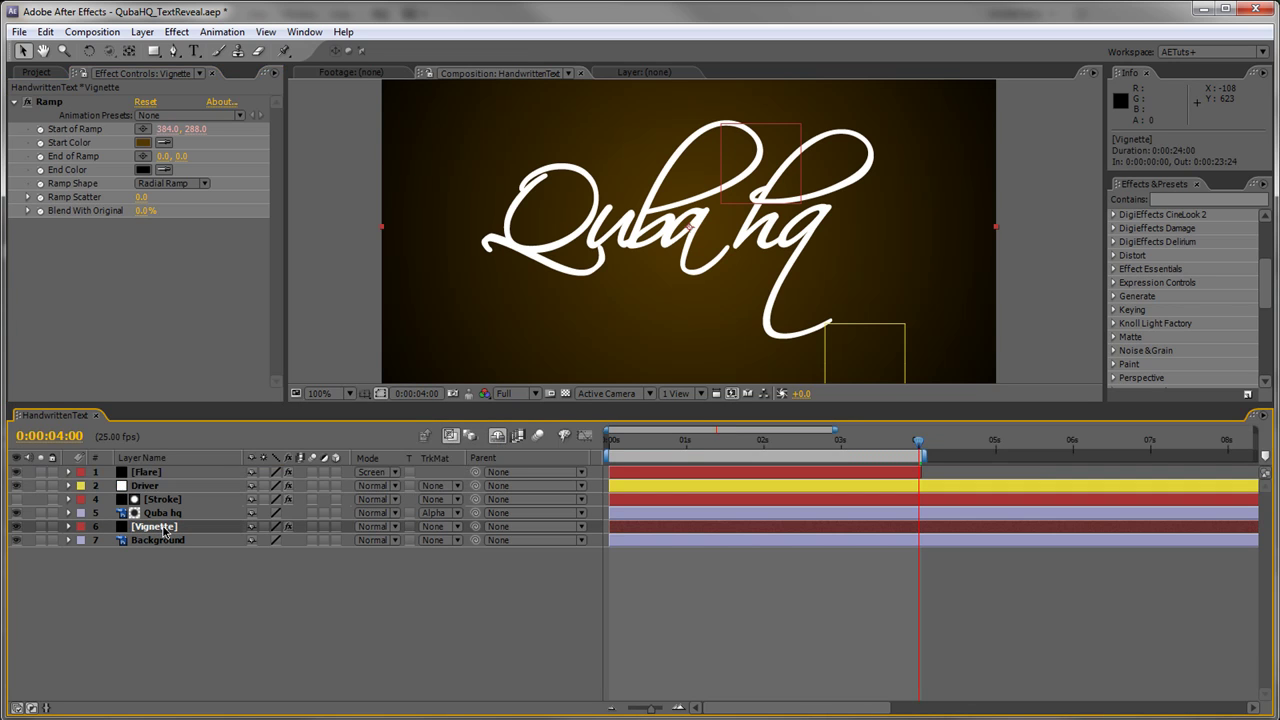
key("ctrl+d")
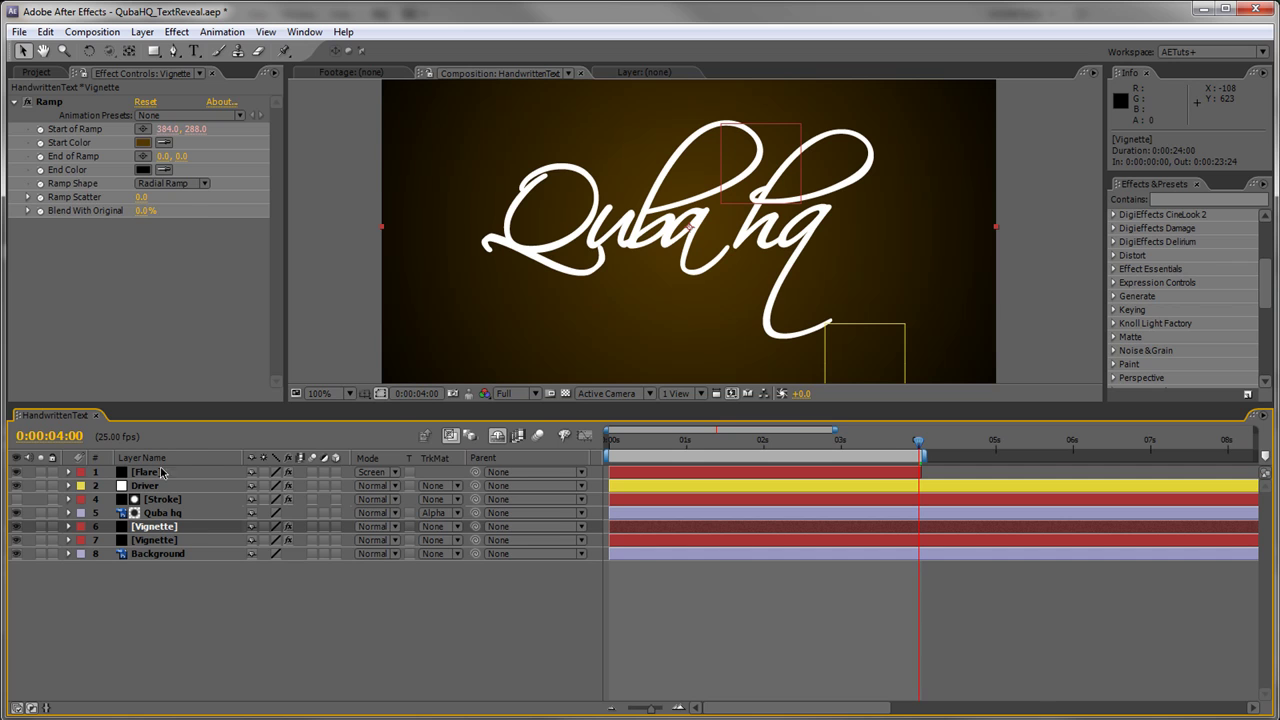
Step: Remove the Start of Ramp expression on the duplicated Vignette and change its Ramp Shape to Linear Ramp
left_click(44, 131)
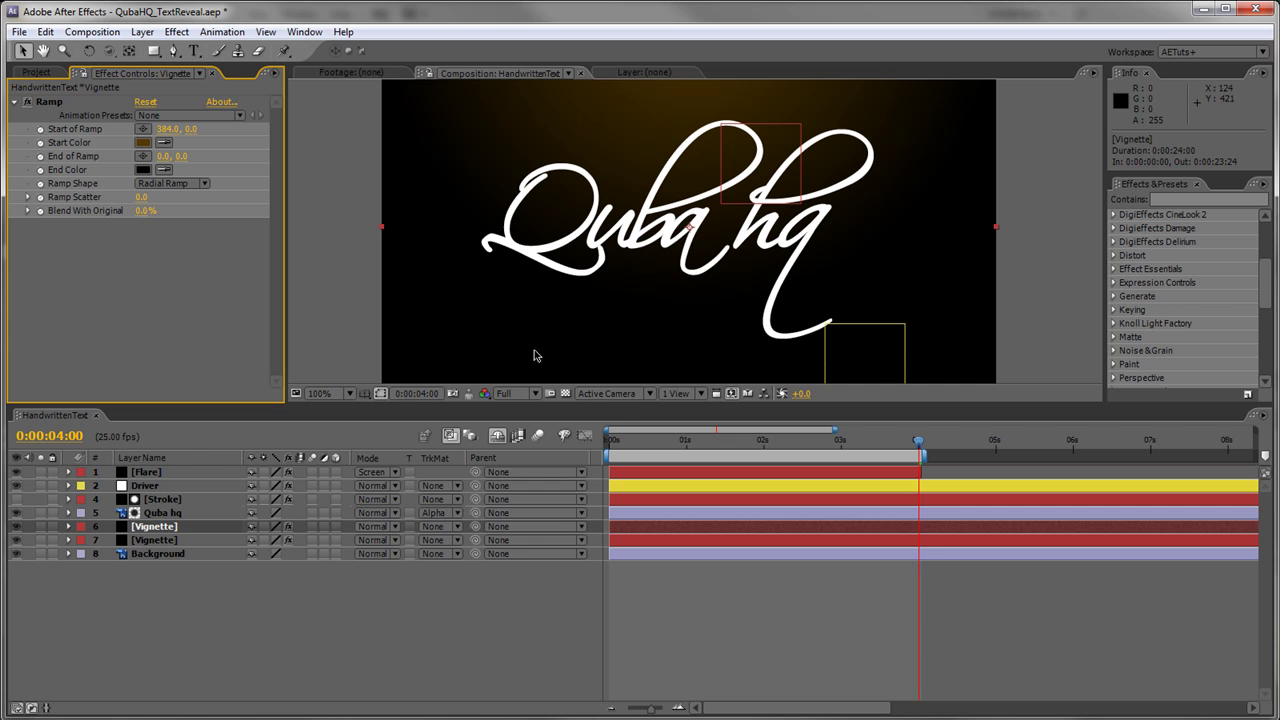
left_click_drag(663, 404, 663, 576)
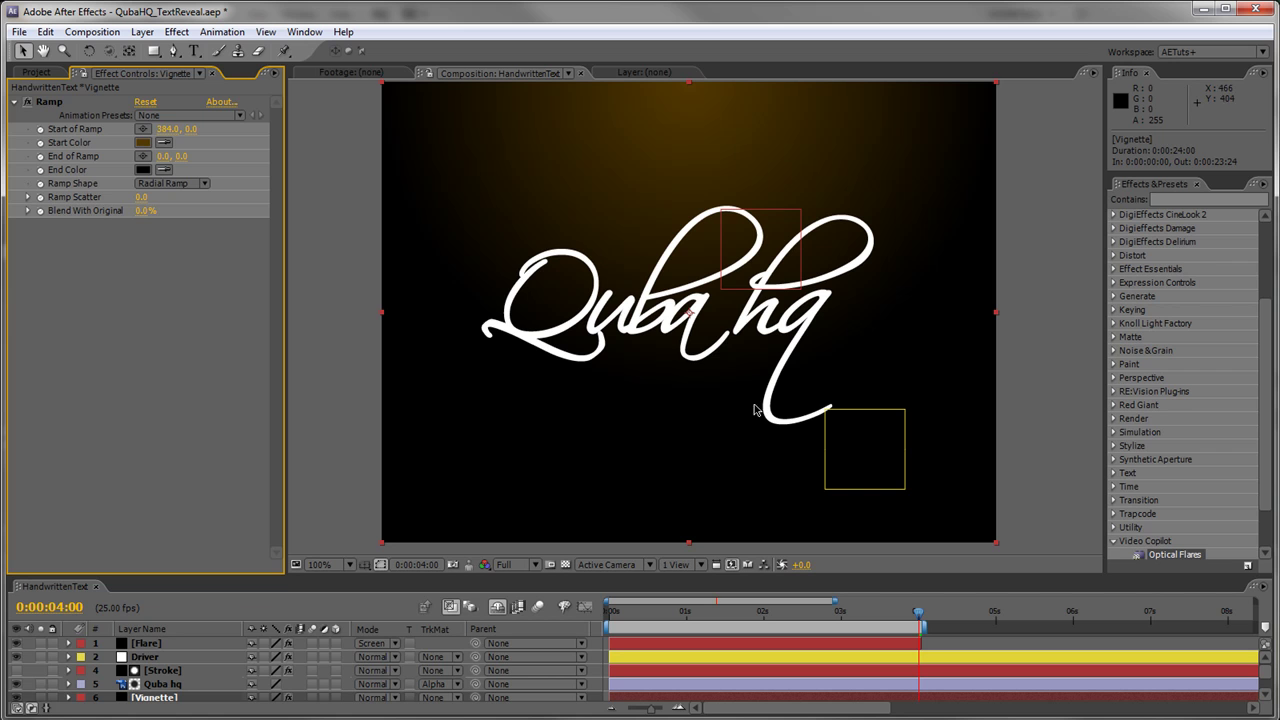
left_click(172, 184)
left_click(172, 170)
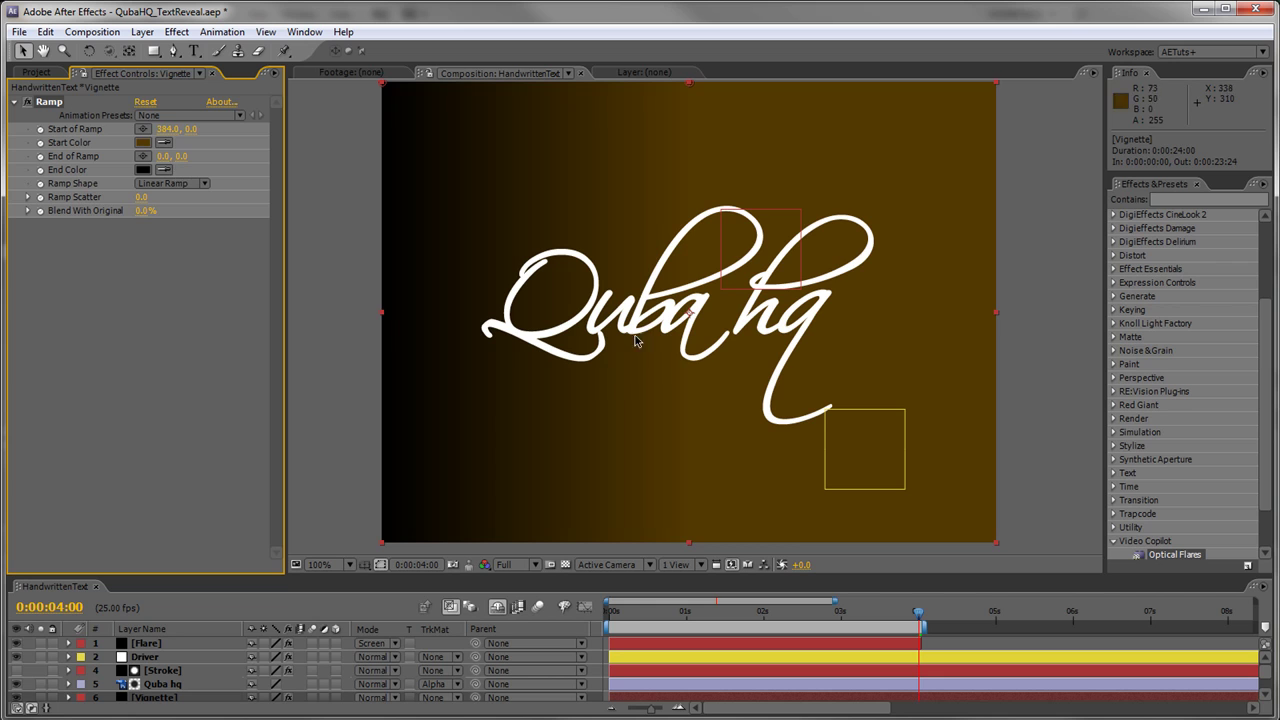
Step: Set the duplicated Vignette's Start of Ramp to 0.0, 0.0 and its End of Ramp to 0.0, 574.0
left_click(165, 131)
key("Return")
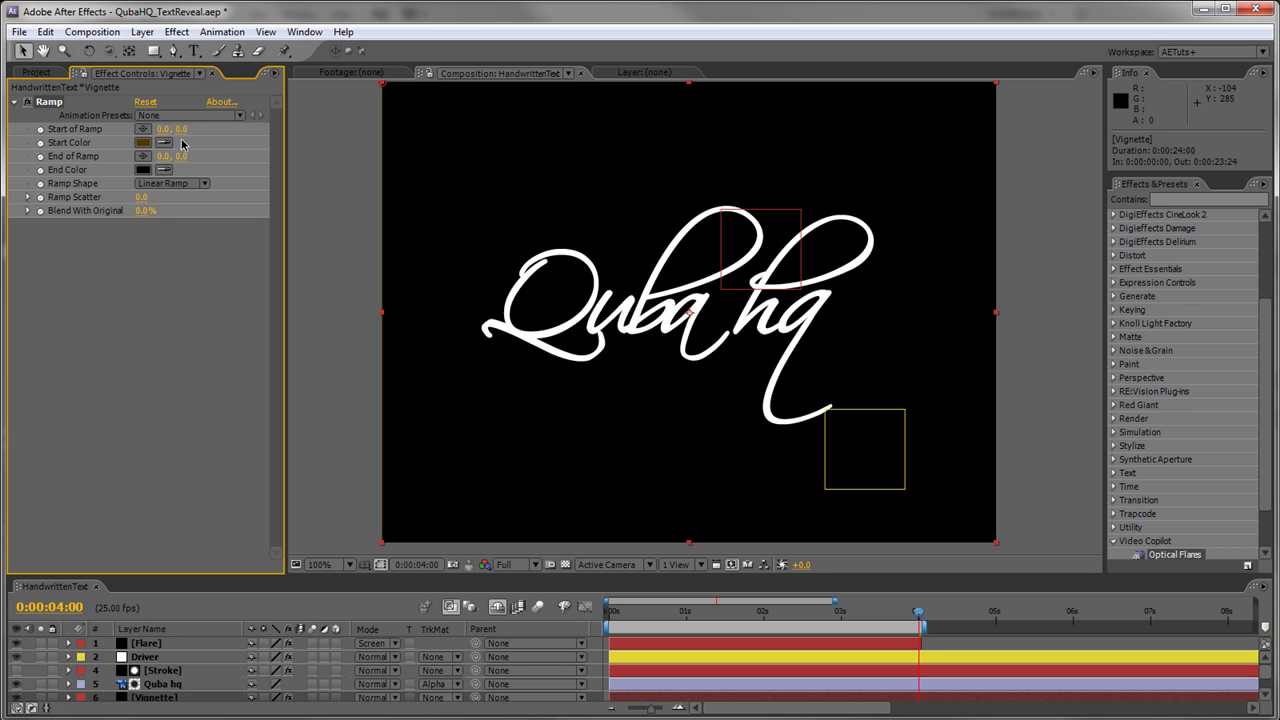
left_click_drag(184, 156, 625, 171)
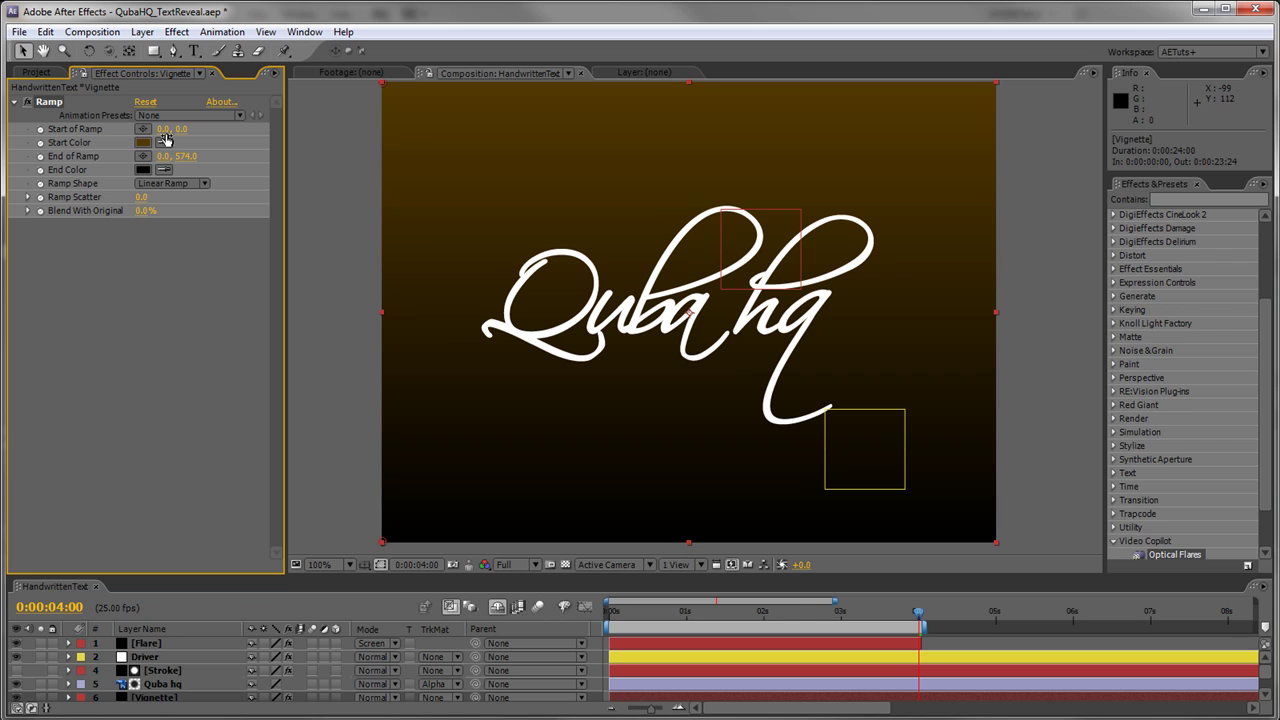
Step: Reverse the linear ramp's colors by sampling the brown Start Color into End Color and setting Start Color to black
left_click(165, 171)
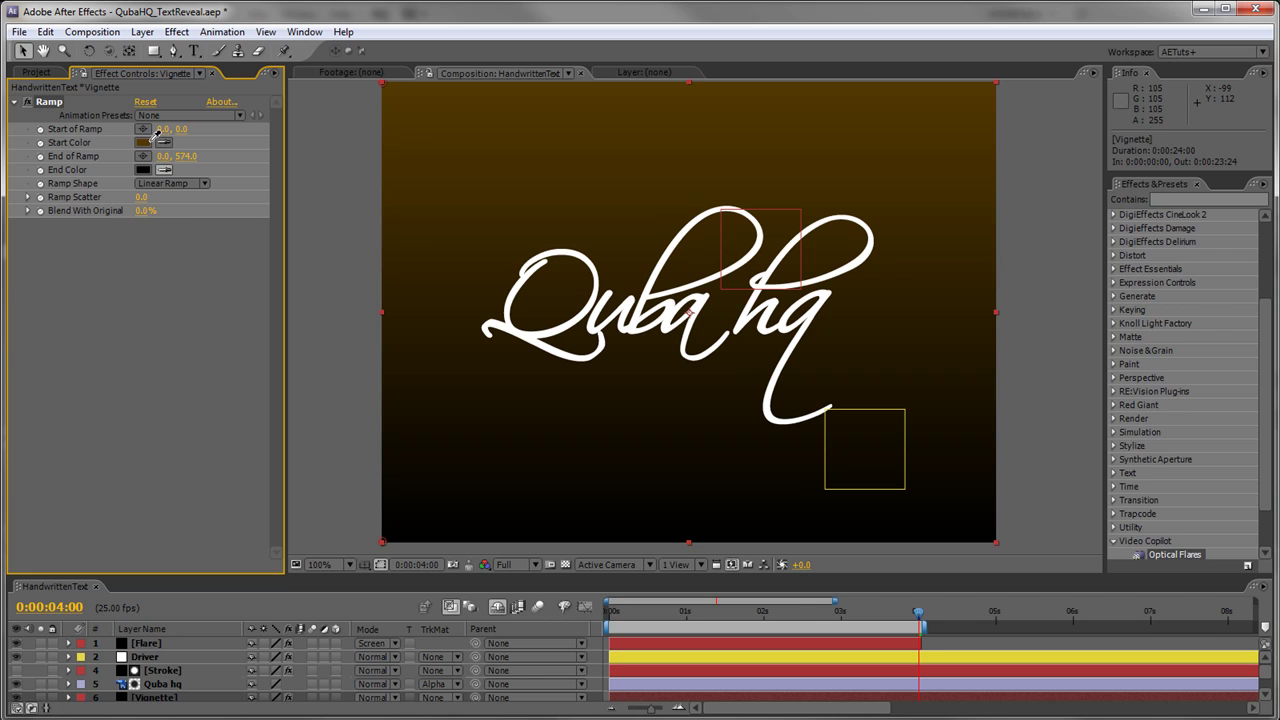
left_click(143, 142)
left_click(143, 142)
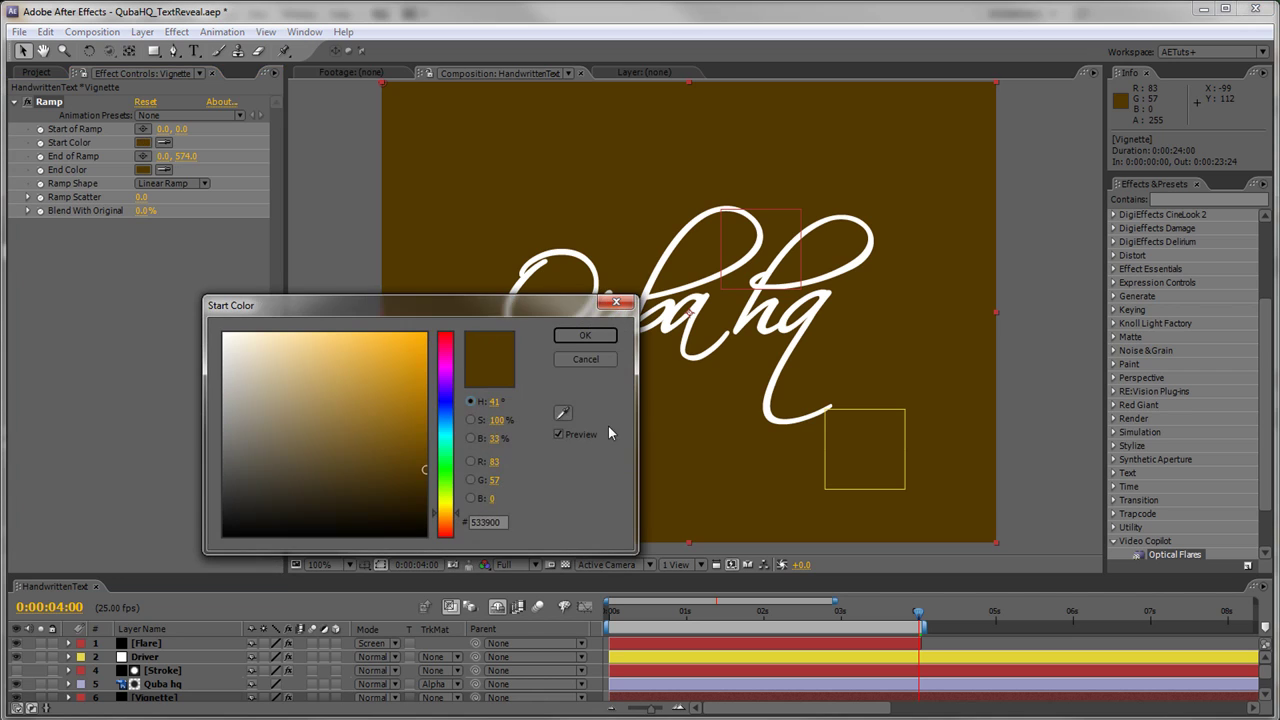
left_click_drag(340, 431, 224, 536)
left_click(587, 336)
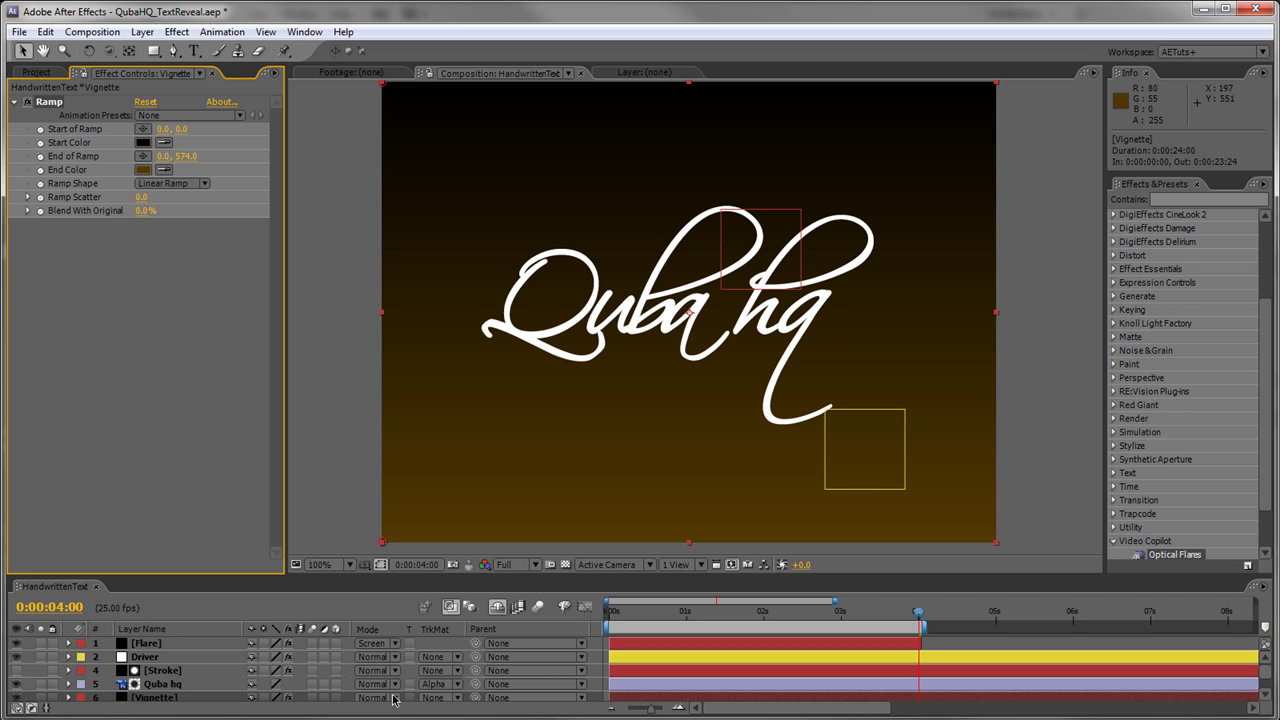
Step: Set the upper Vignette layer's blending mode to Screen and its Opacity to 55%
left_click(1265, 699)
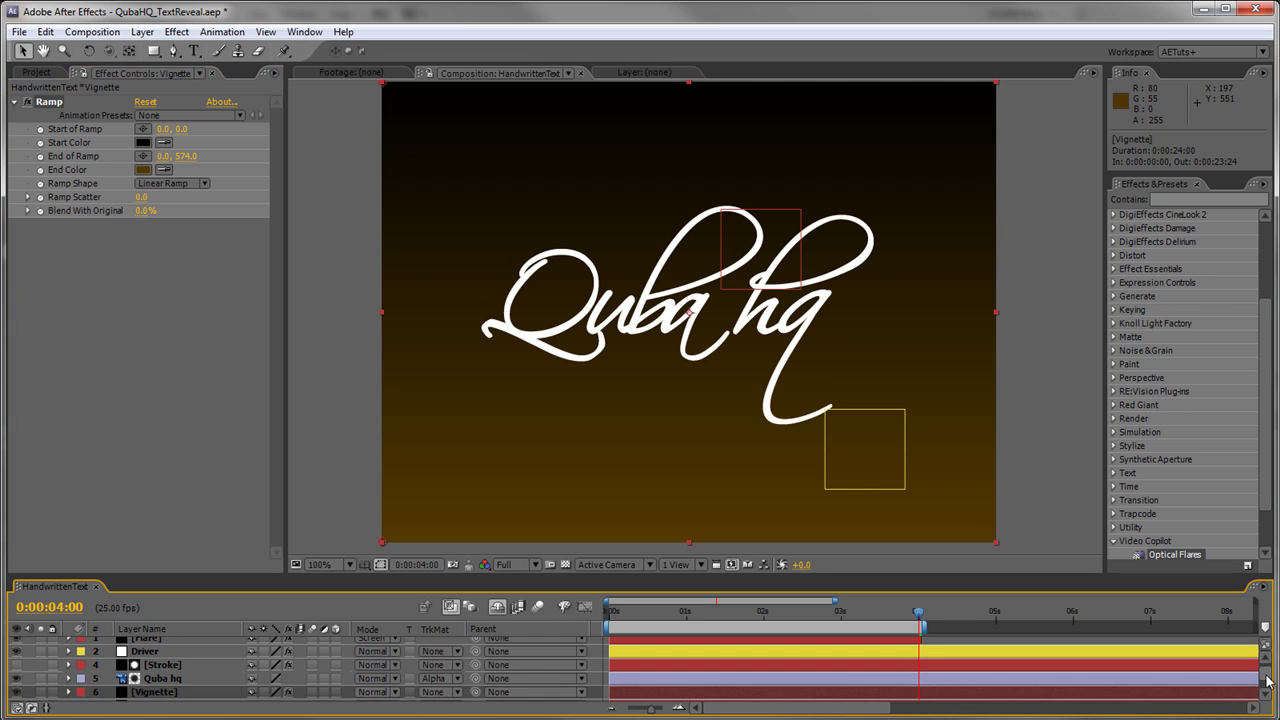
left_click_drag(519, 577, 522, 538)
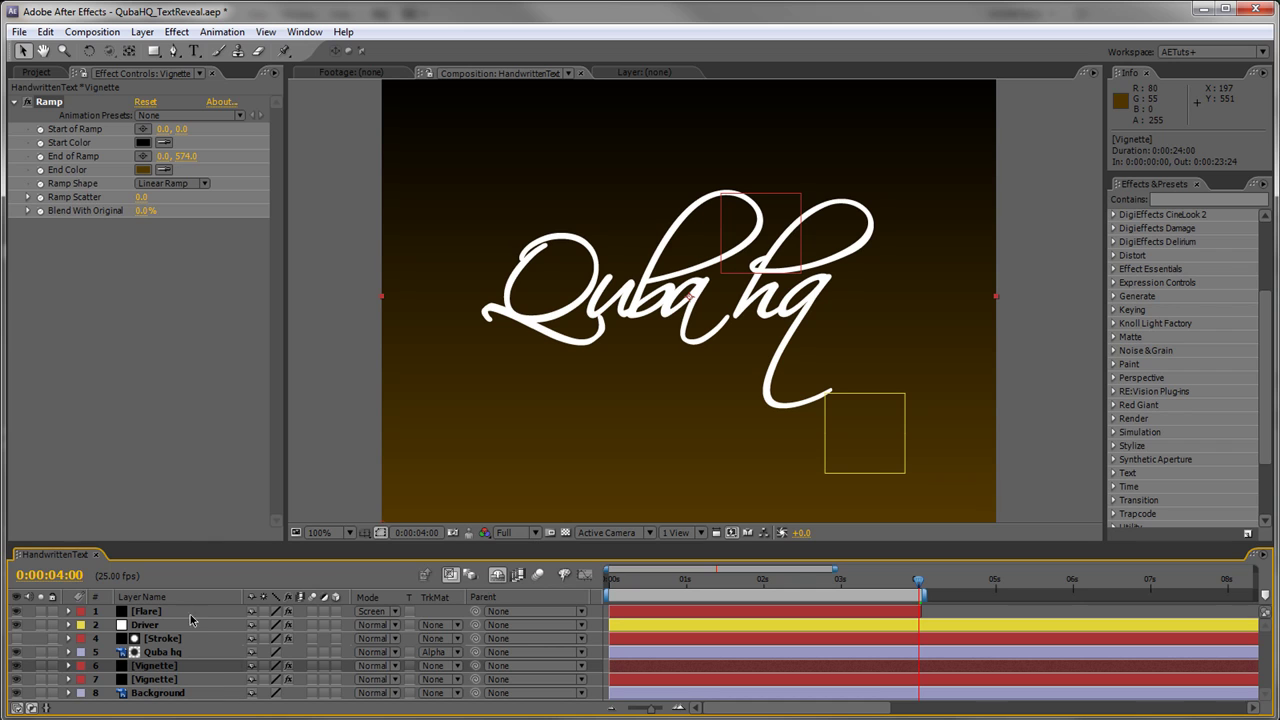
left_click(397, 666)
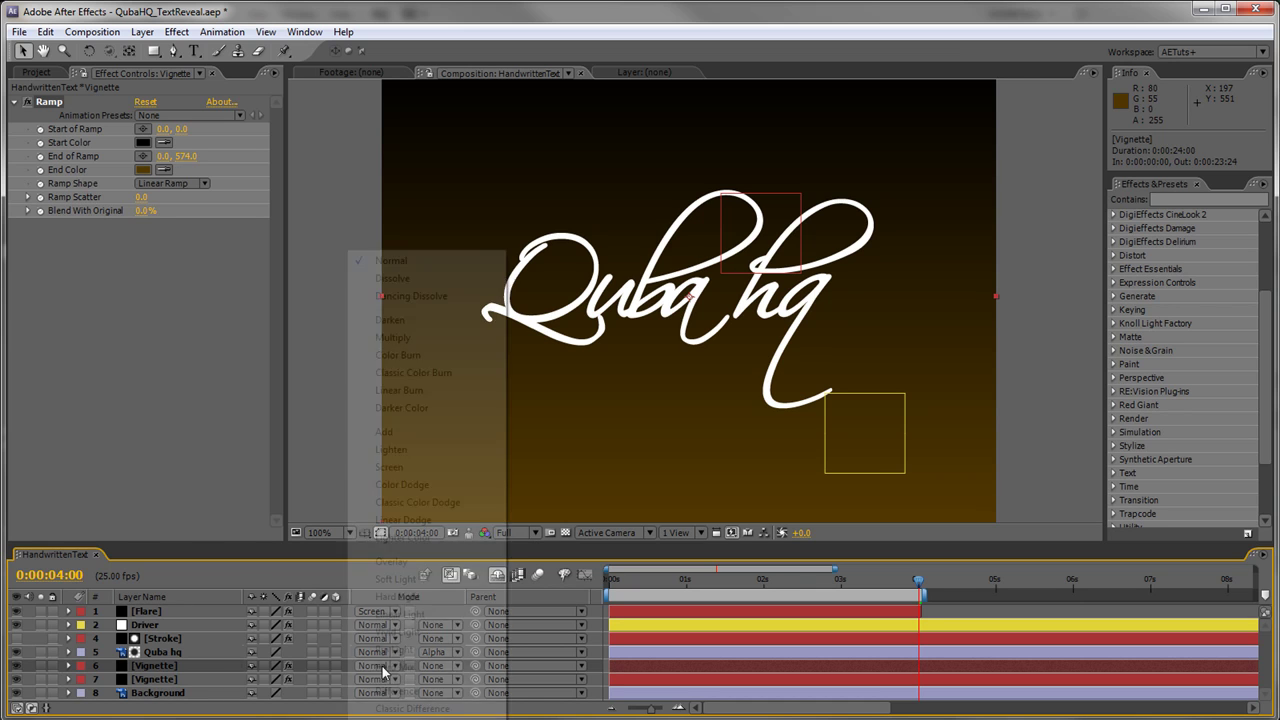
left_click(390, 467)
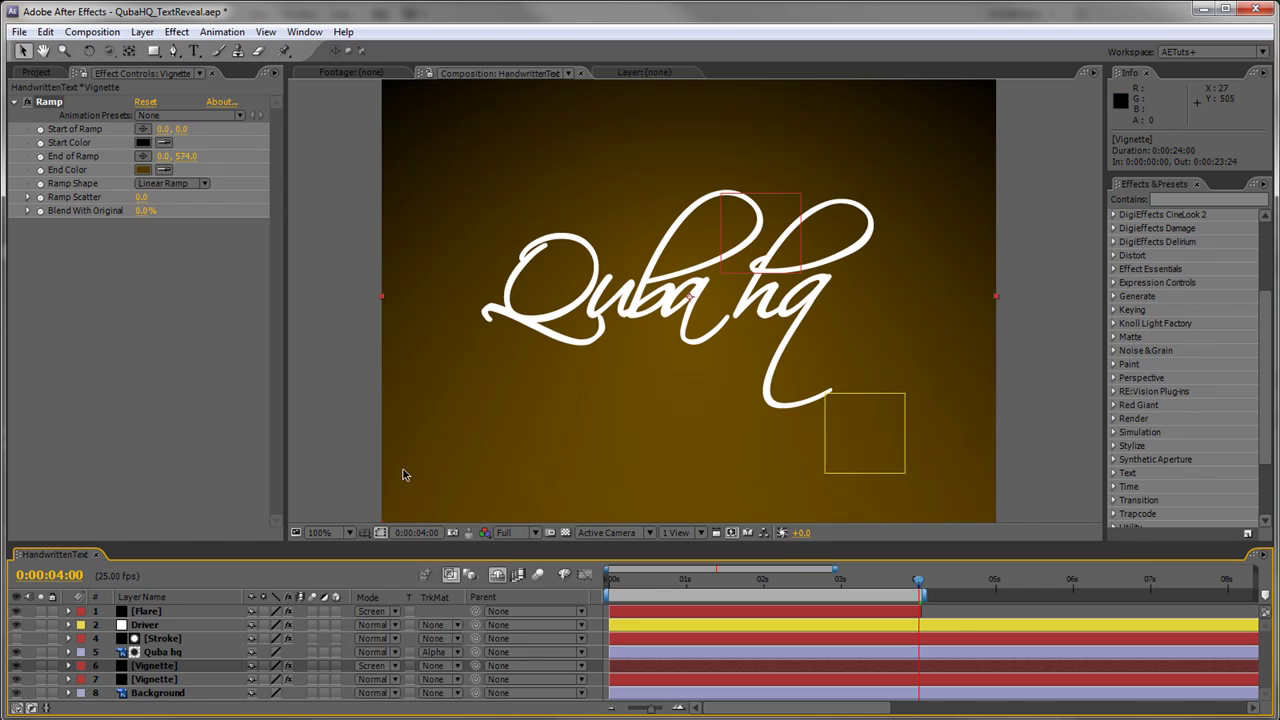
key("t")
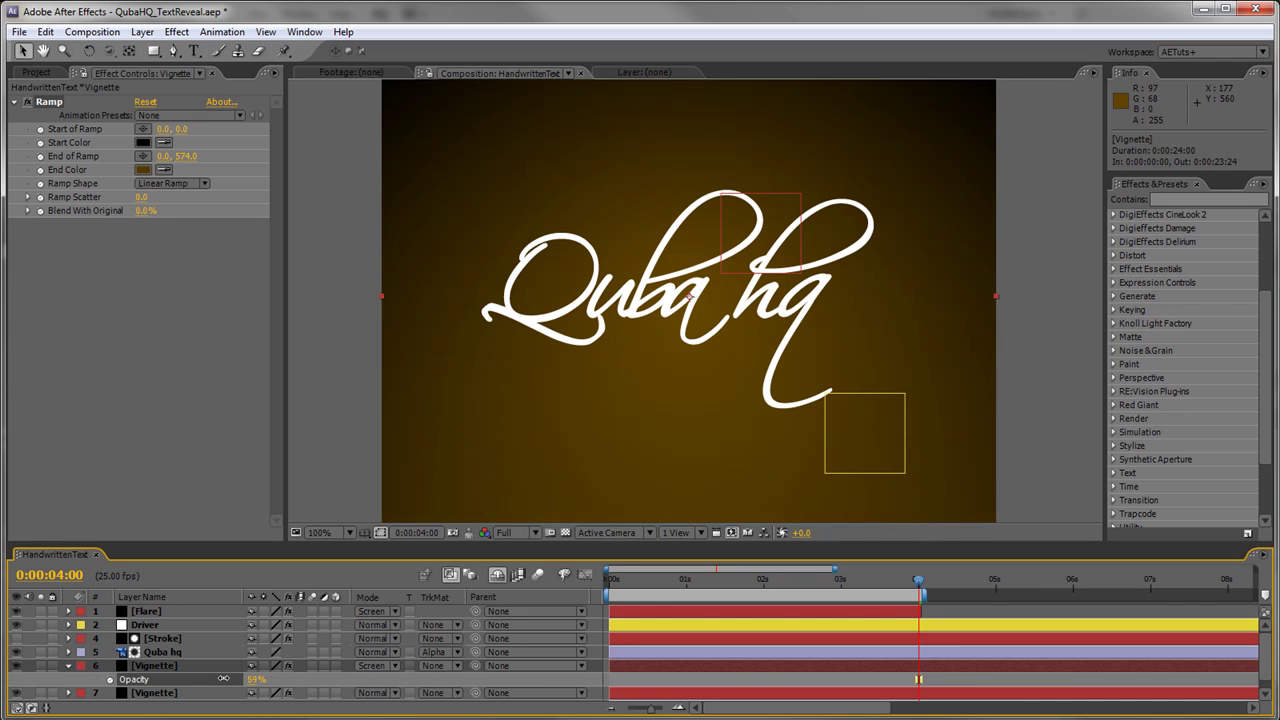
left_click_drag(215, 678, 220, 679)
Step: Switch the project color depth to 16 bits per channel, return to the Vignette's effect controls and enlarge the timeline
left_click(40, 74)
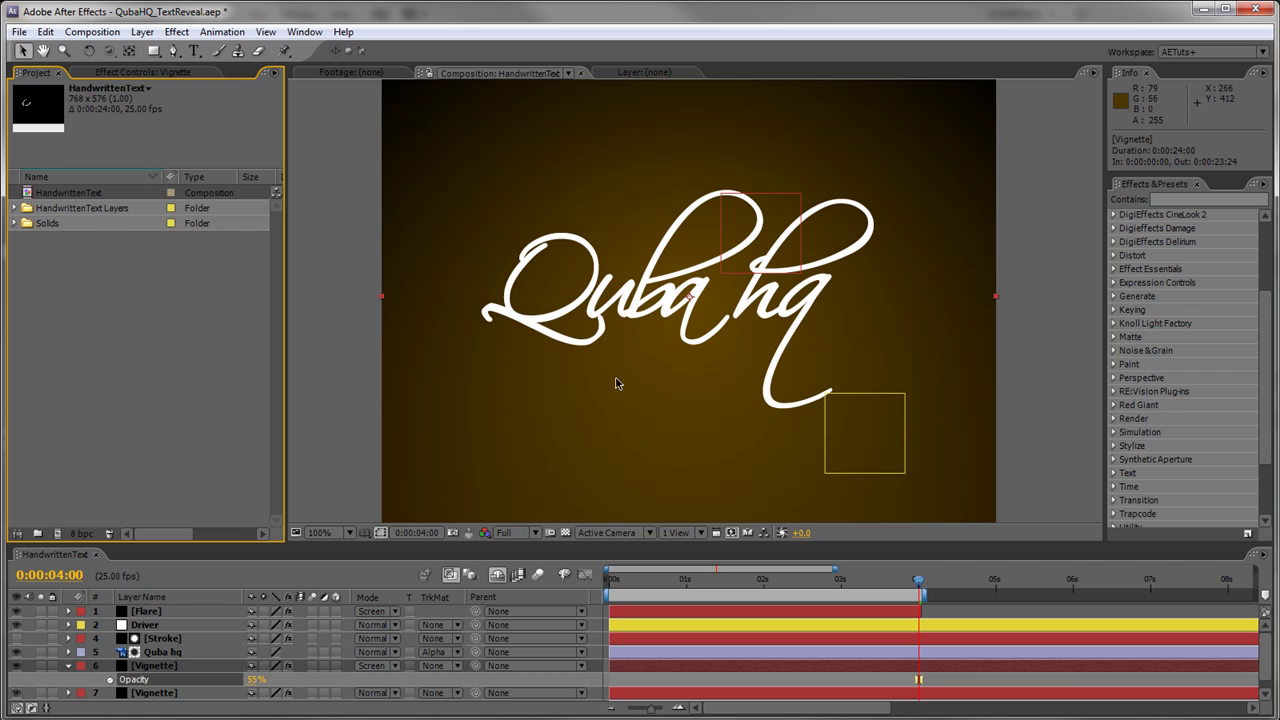
left_click(84, 536, "alt")
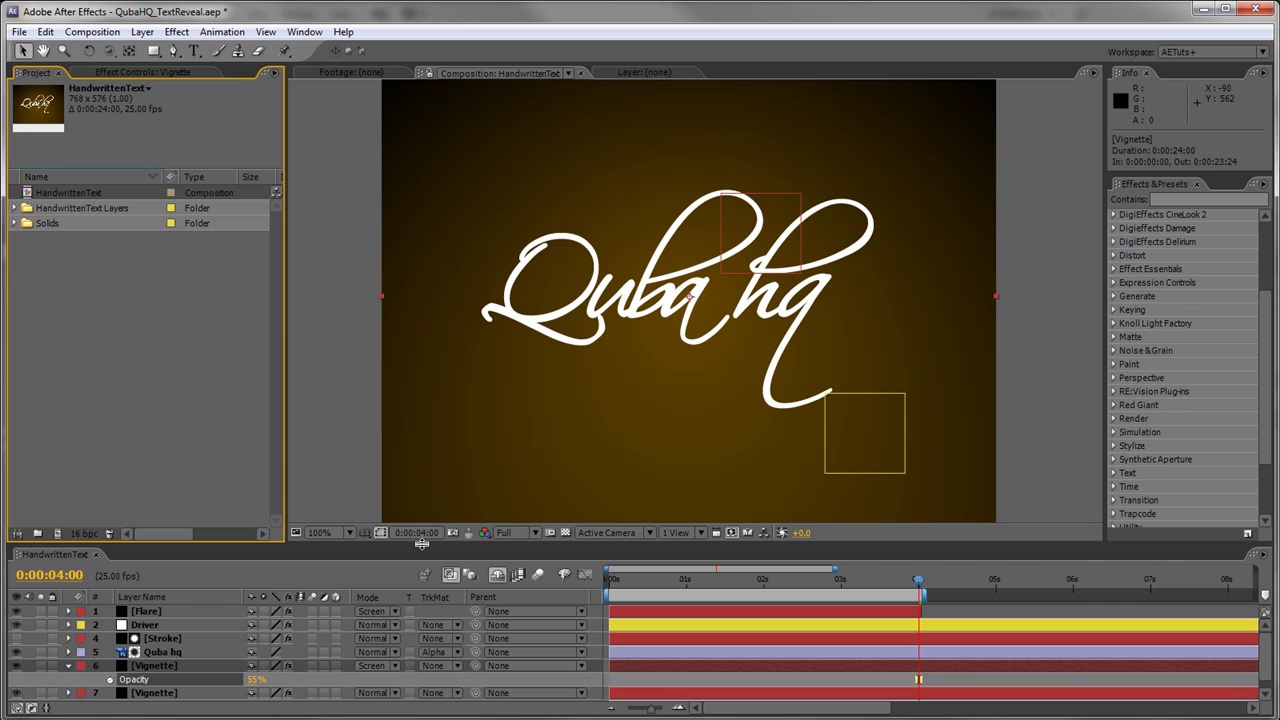
left_click(120, 73)
left_click_drag(432, 545, 592, 484)
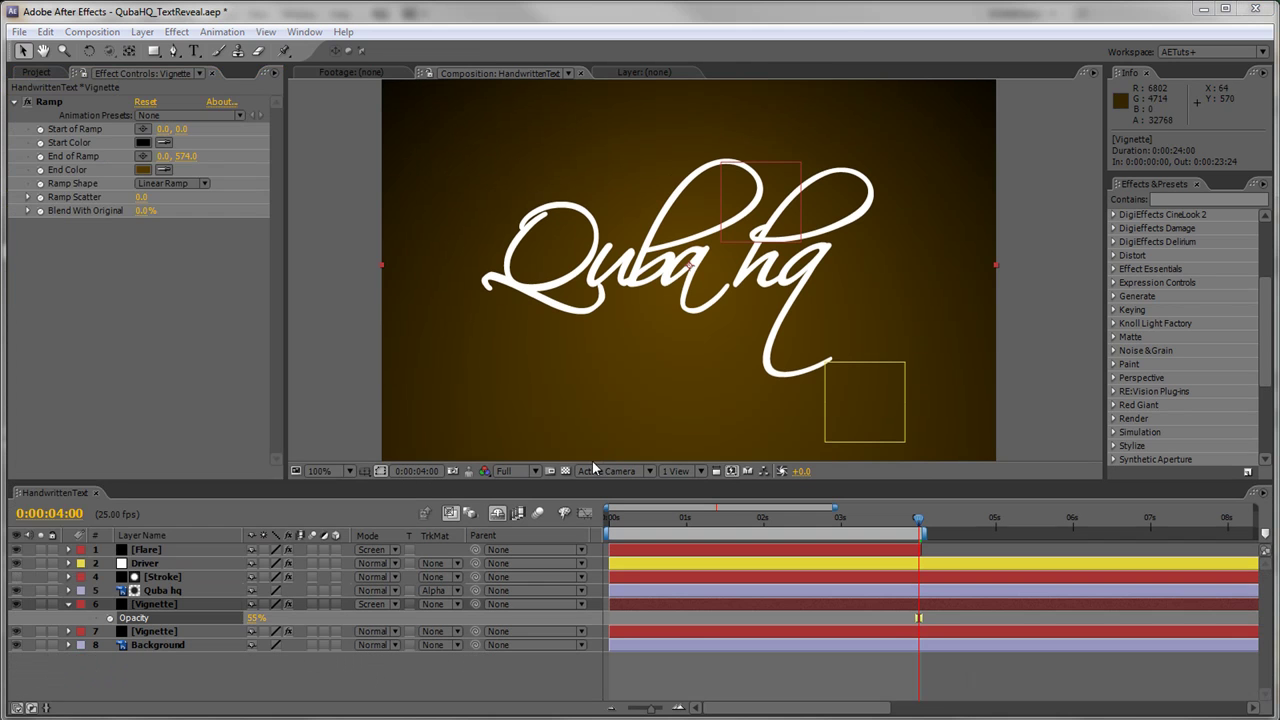
Step: Collapse the upper Vignette's properties and hide every layer except Driver from the timeline by marking them shy
left_click(69, 605)
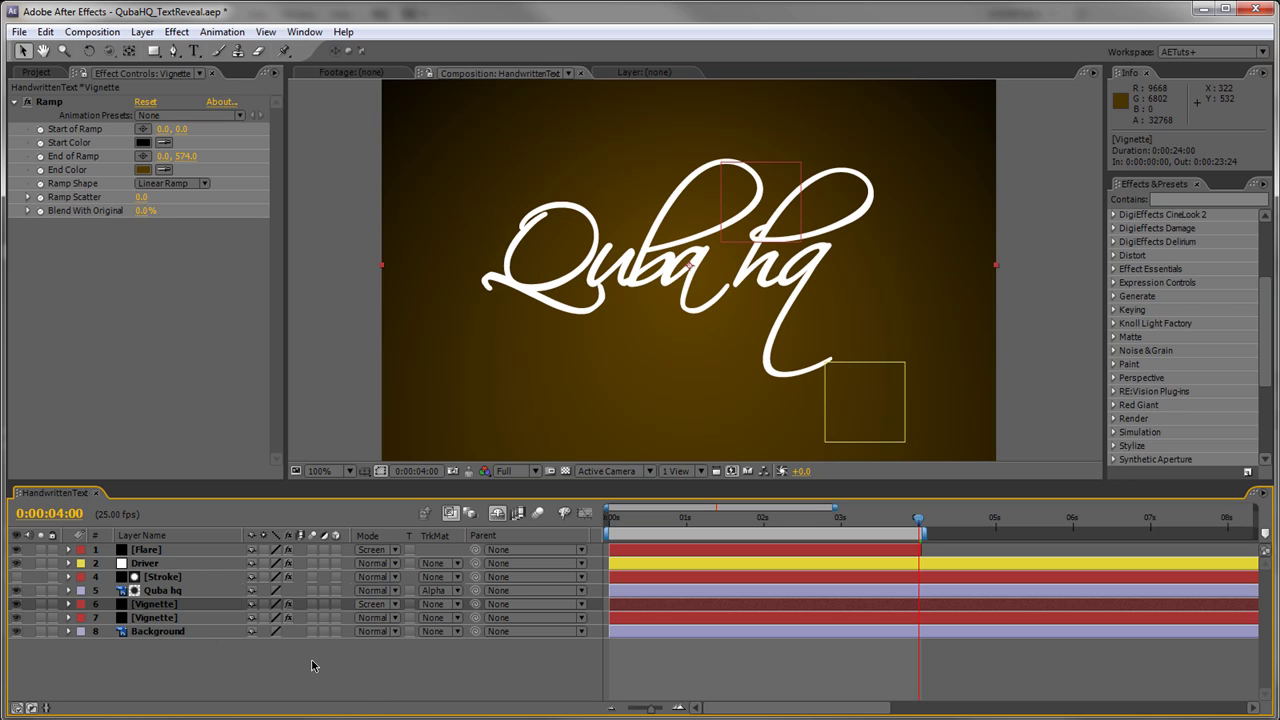
key("Delete")
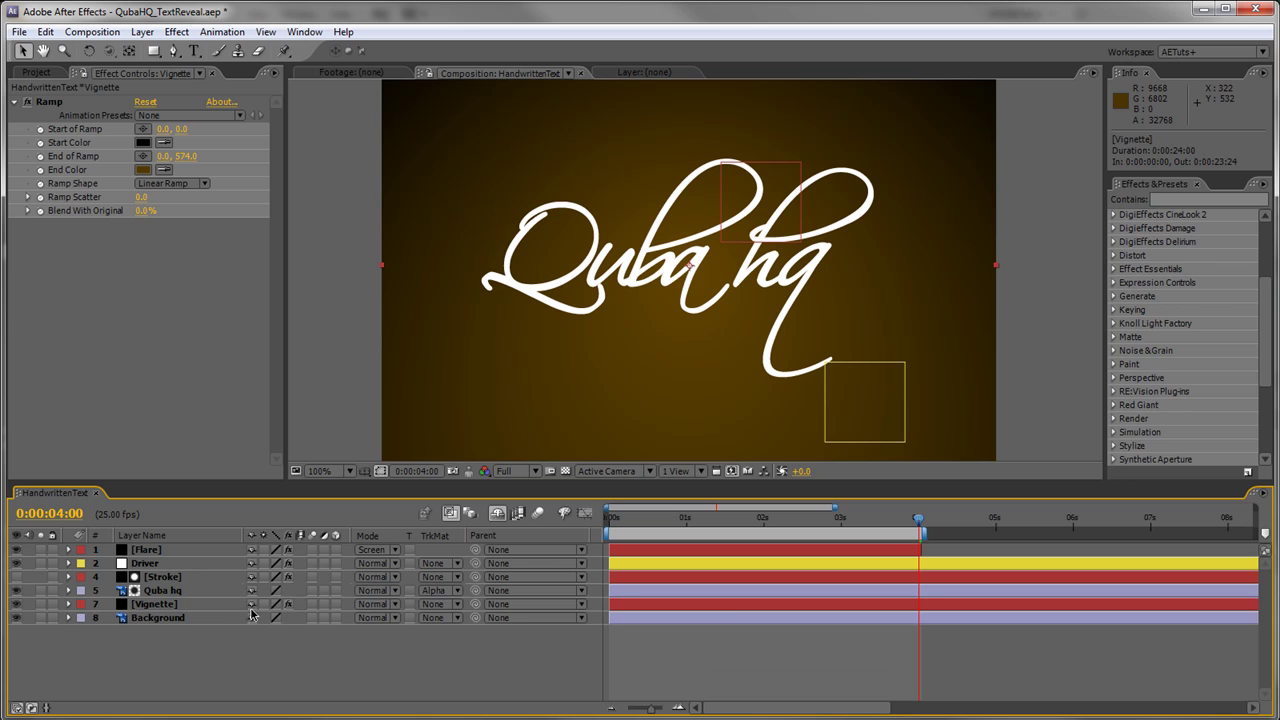
left_click(251, 604)
left_click(251, 604)
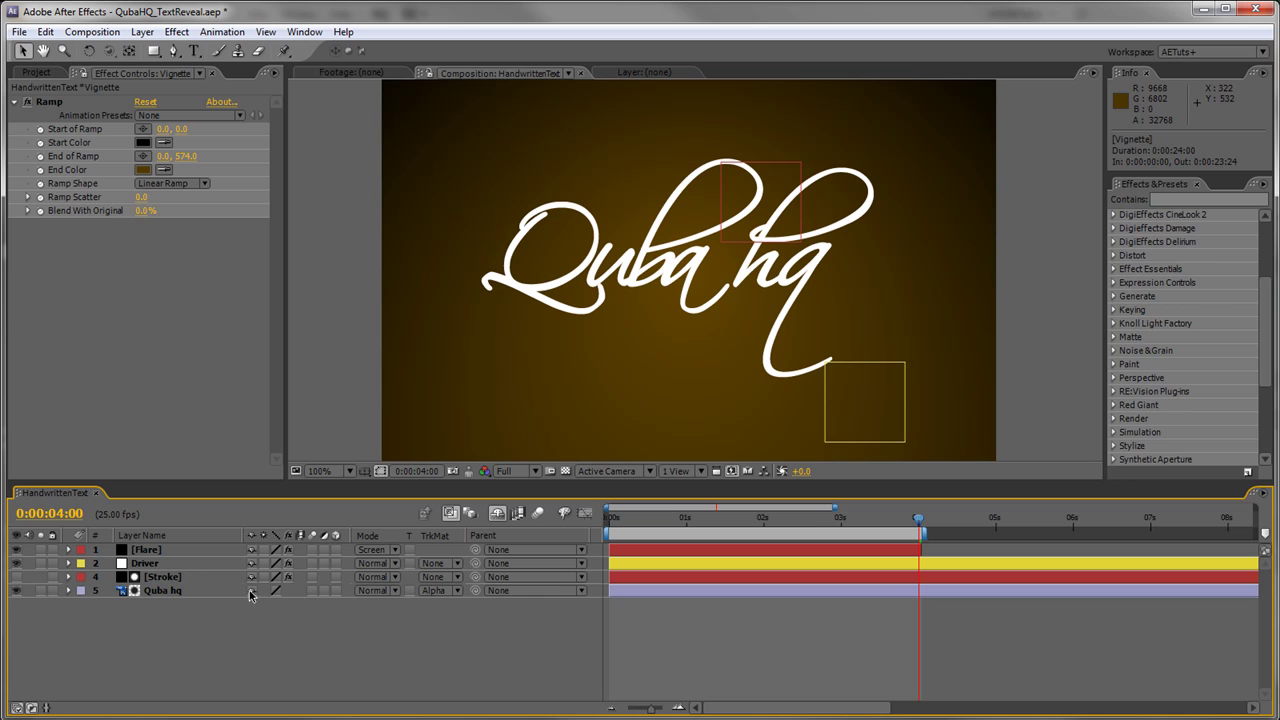
left_click(251, 591)
left_click(251, 577)
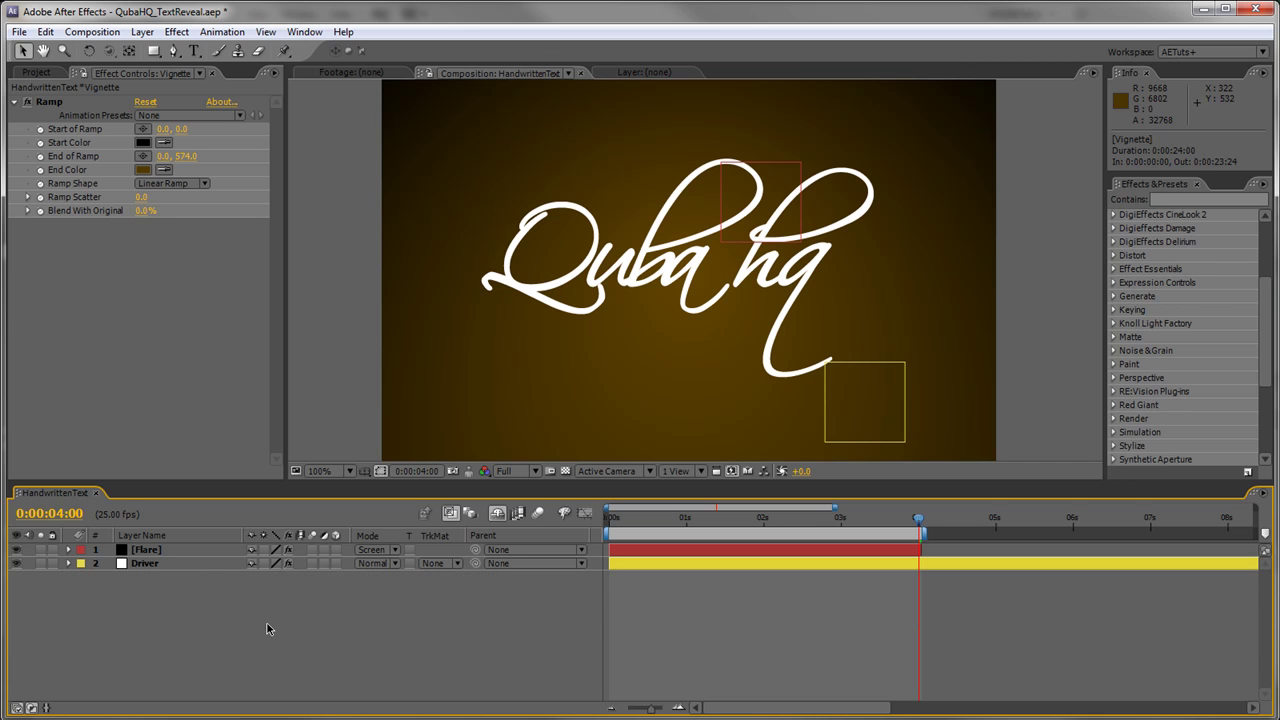
left_click(251, 549)
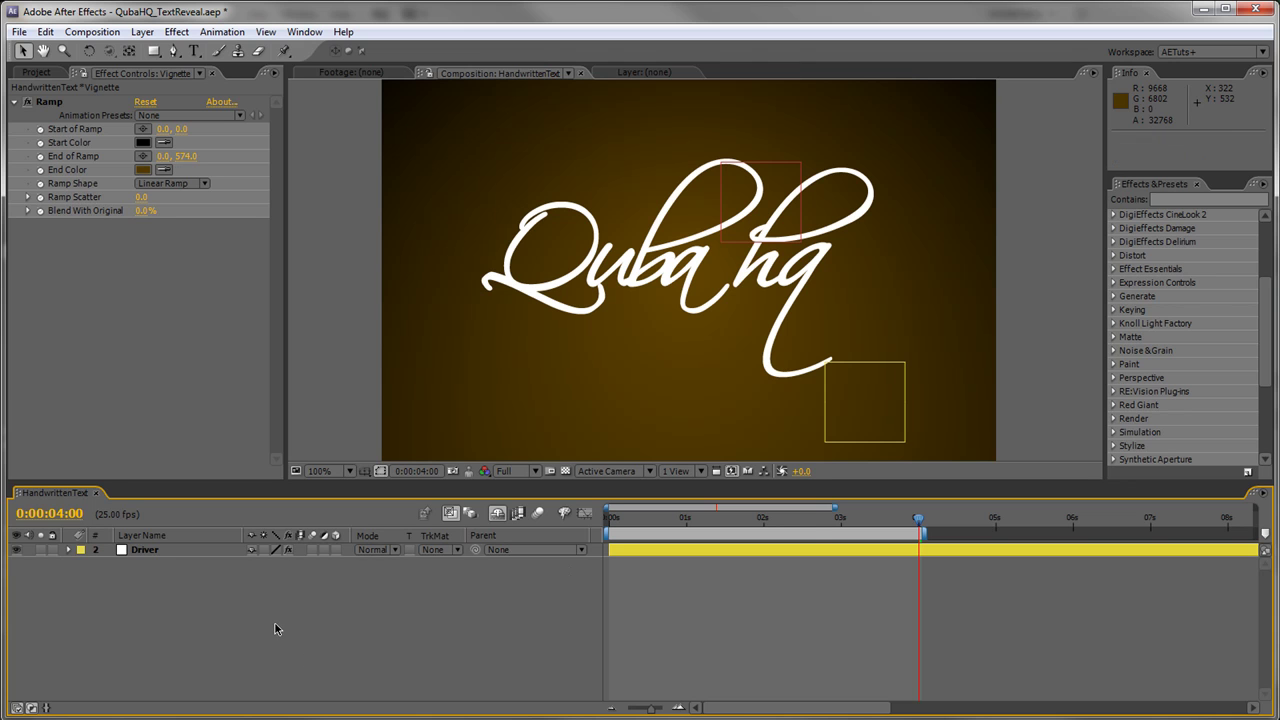
Step: Add a black solid of 768 × 576 pixels named Particles
key("ctrl+y")
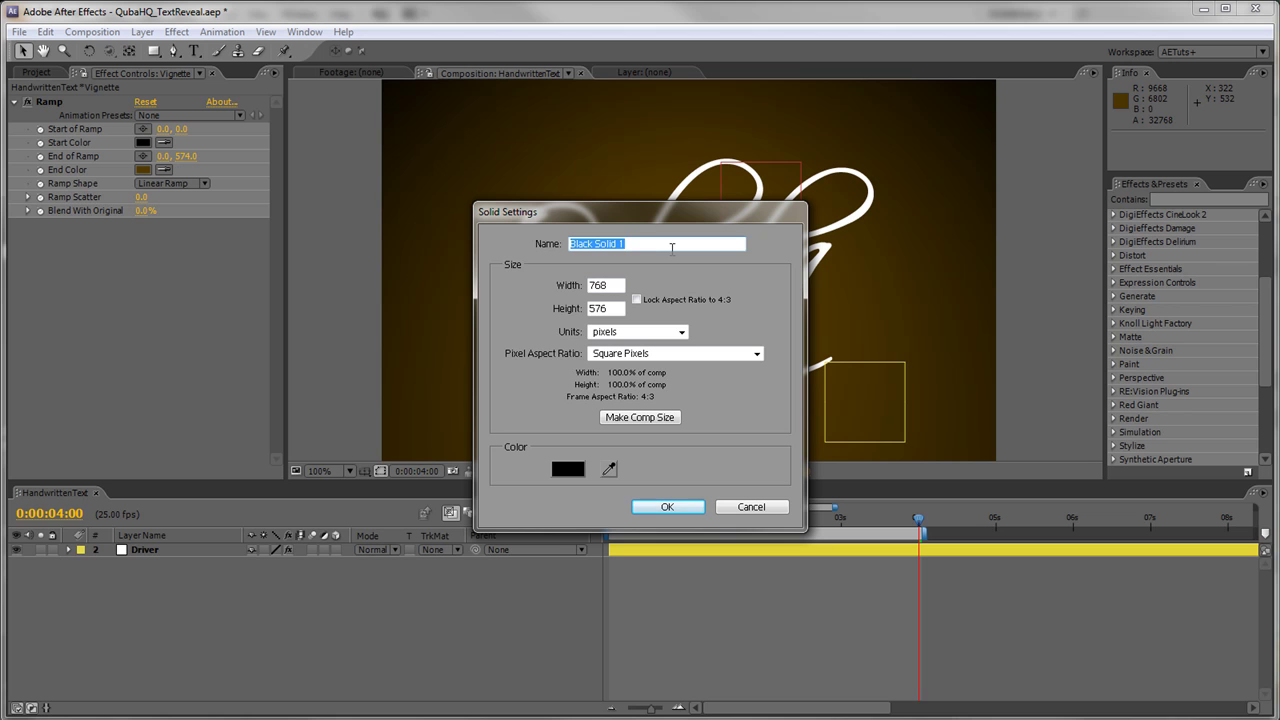
type("Particles")
left_click(668, 507)
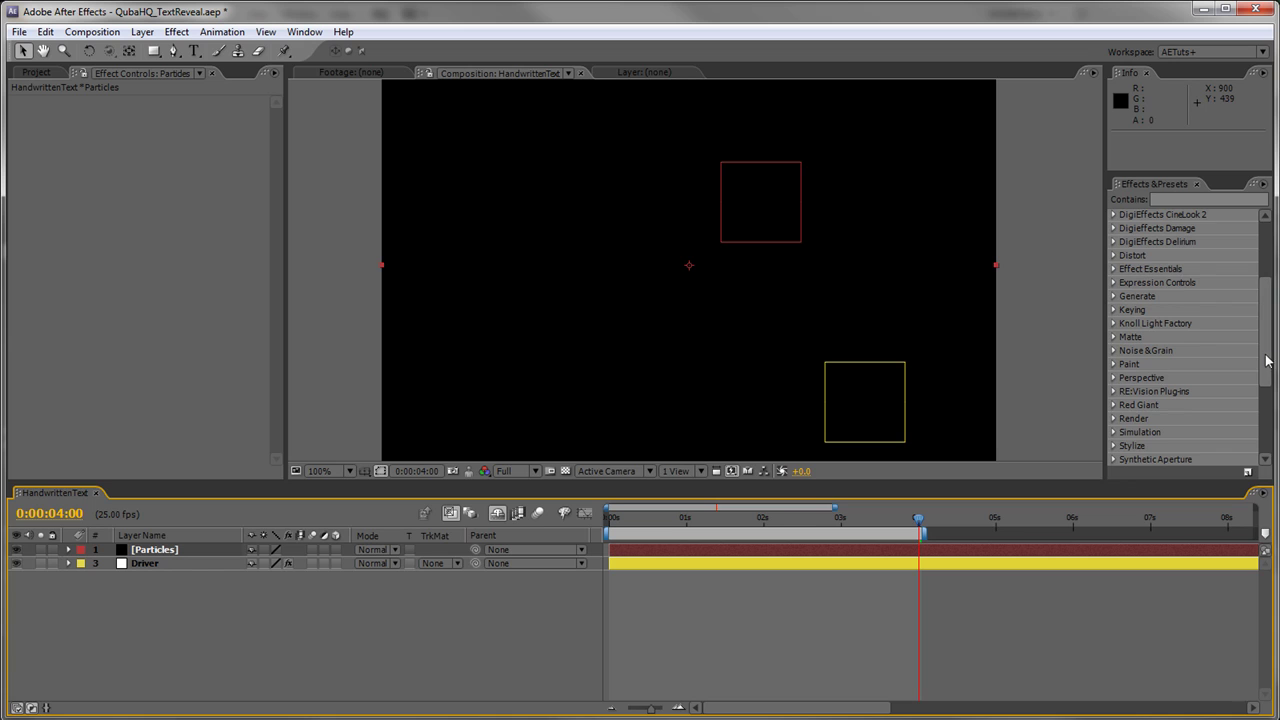
Step: Apply the Trapcode Particular effect to the Particles layer
scroll(1158, 376, "down", 5)
left_click(1114, 391)
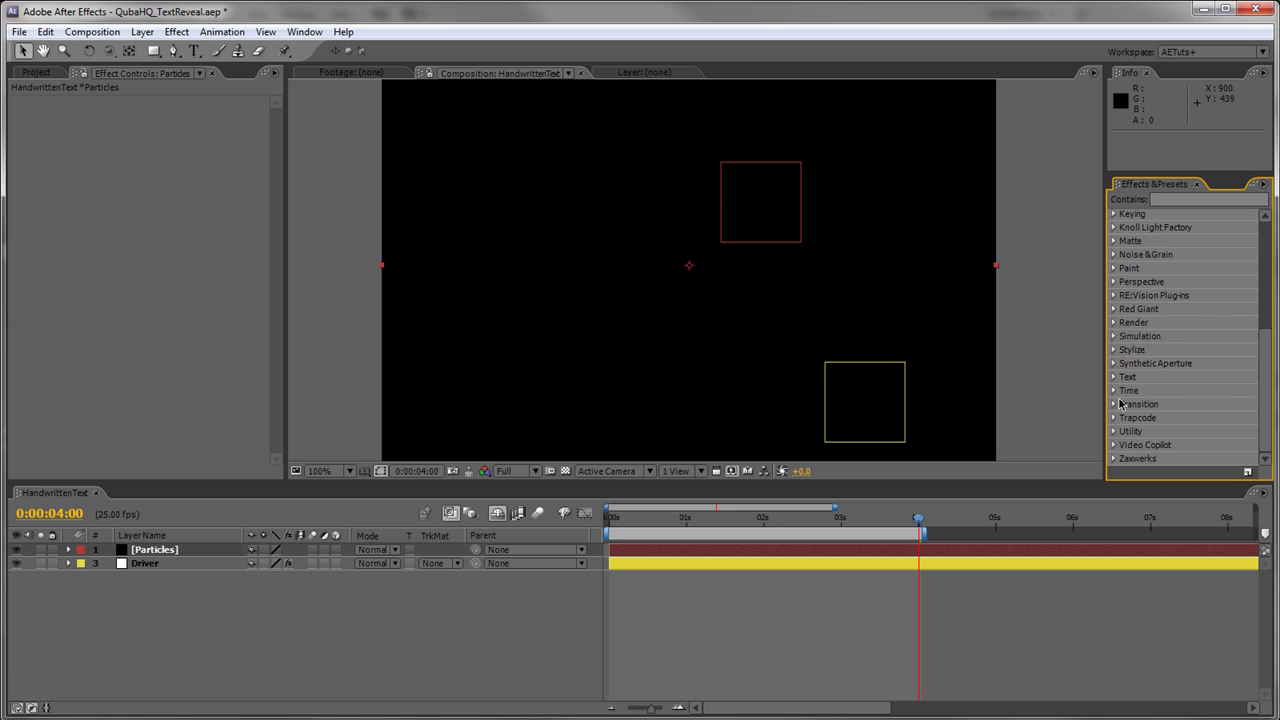
left_click(1114, 417)
scroll(1150, 410, "down", 3)
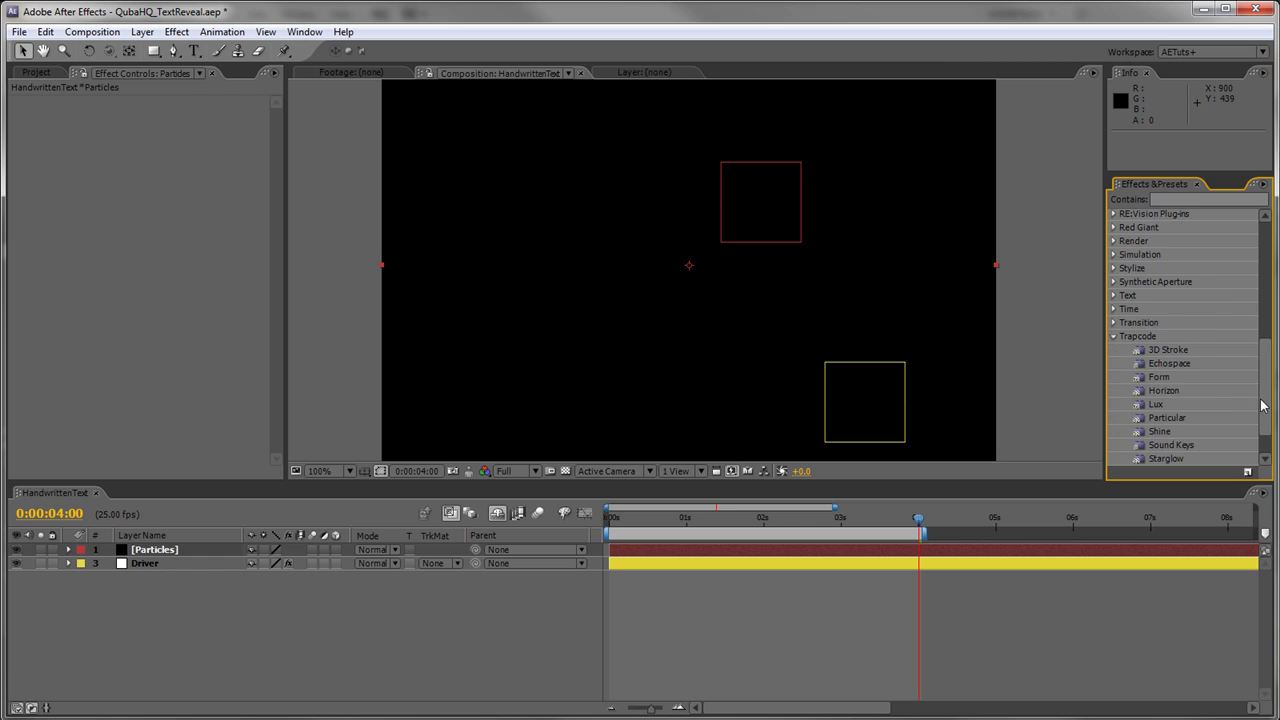
left_click(1166, 377)
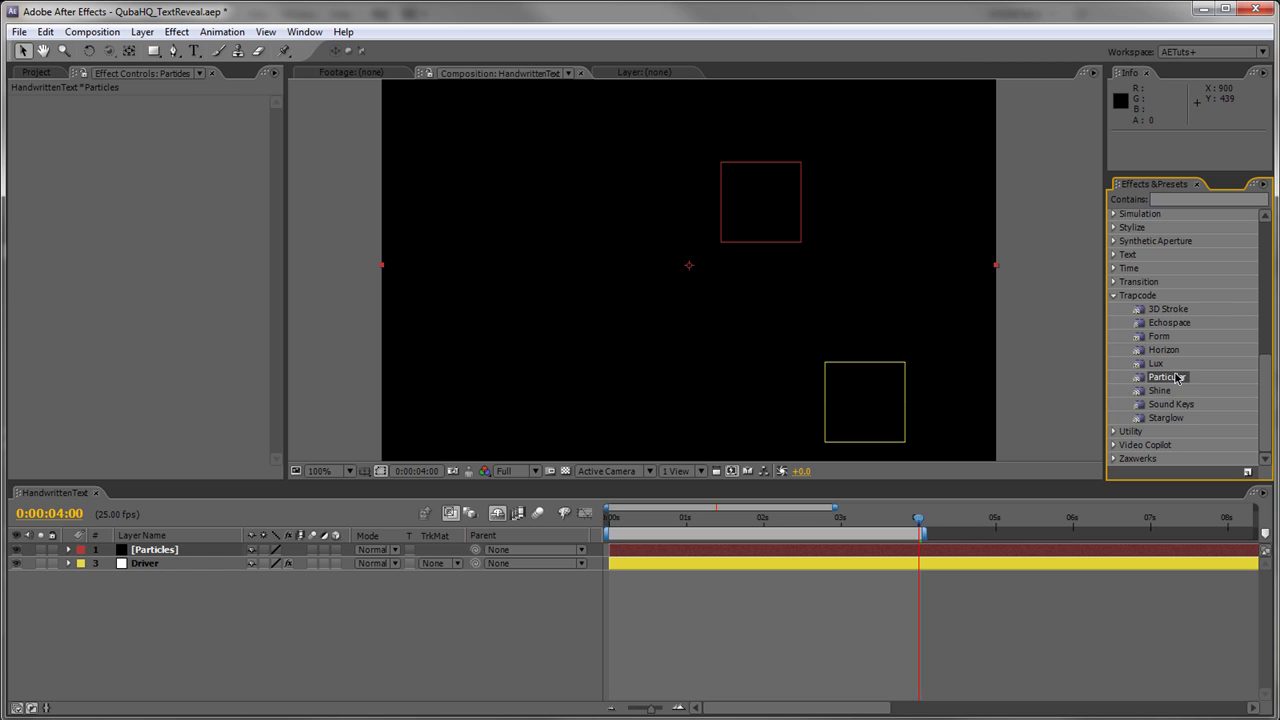
left_click_drag(1176, 377, 157, 553)
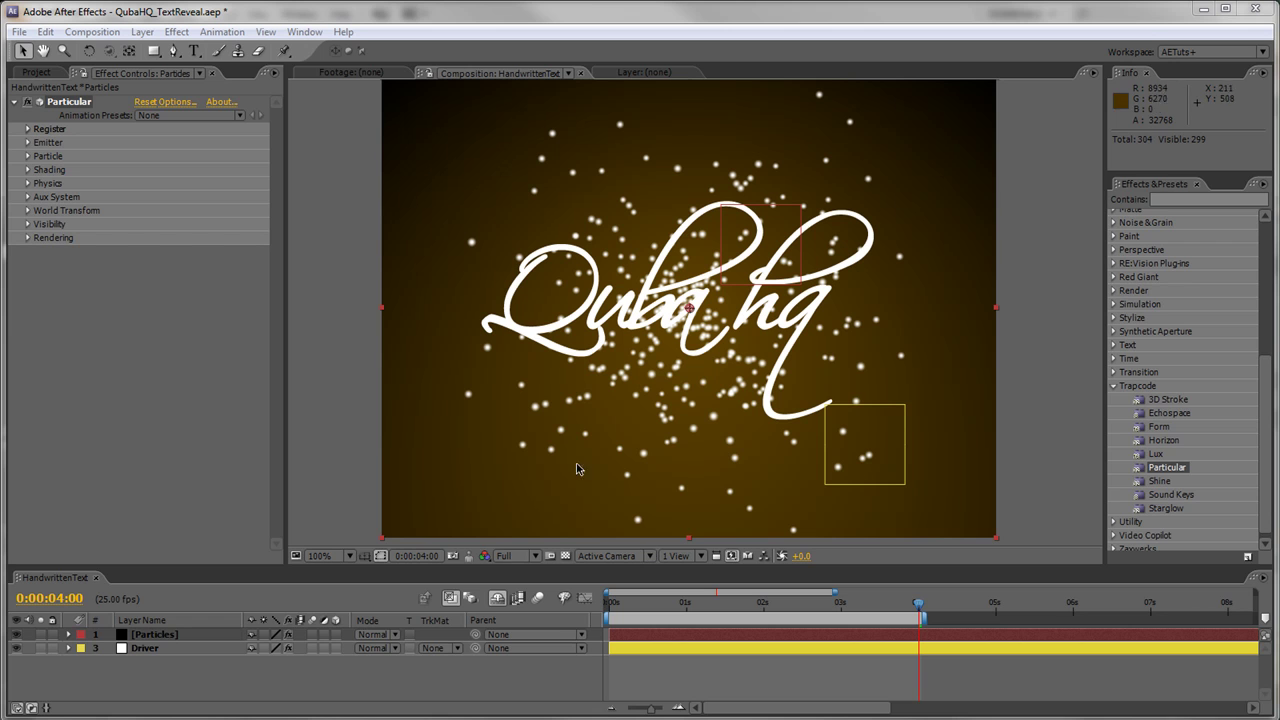
Step: Rearrange the workspace by closing Effects & Presets and Info, then docking a tall timeline beside the composition view and narrowing the effect controls
left_click_drag(703, 534, 694, 507)
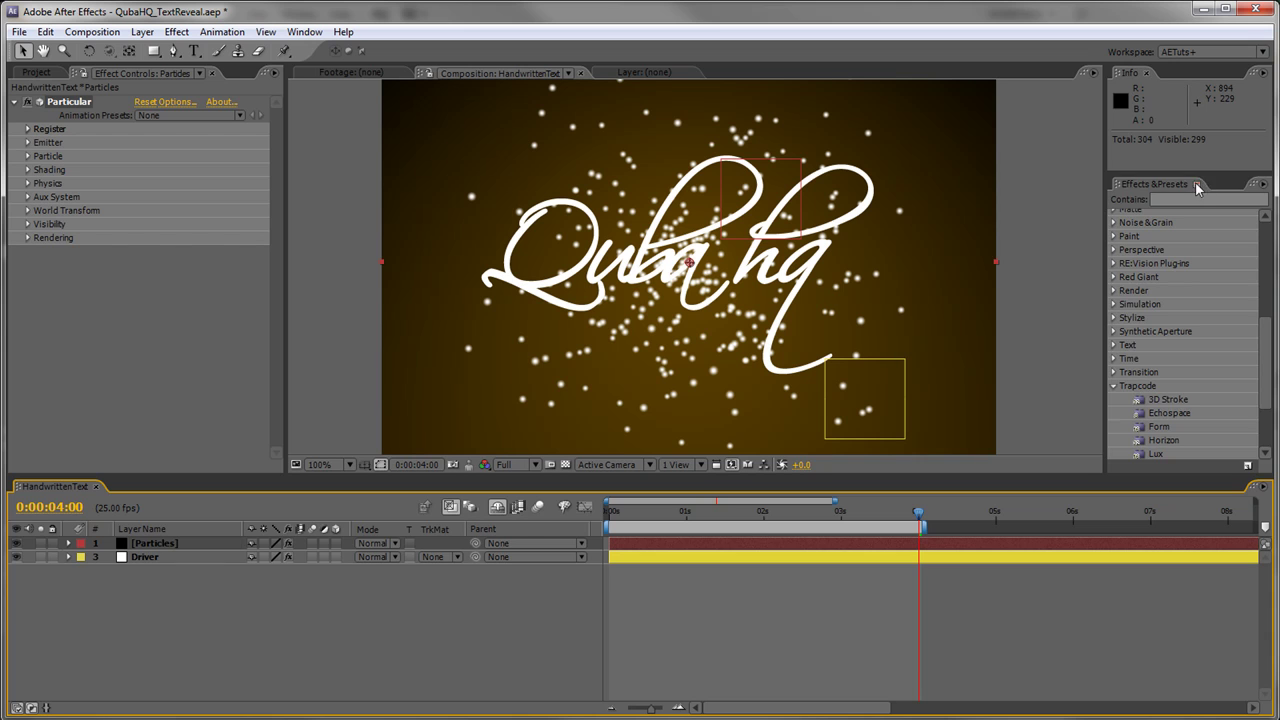
left_click(1198, 189)
left_click(1148, 73)
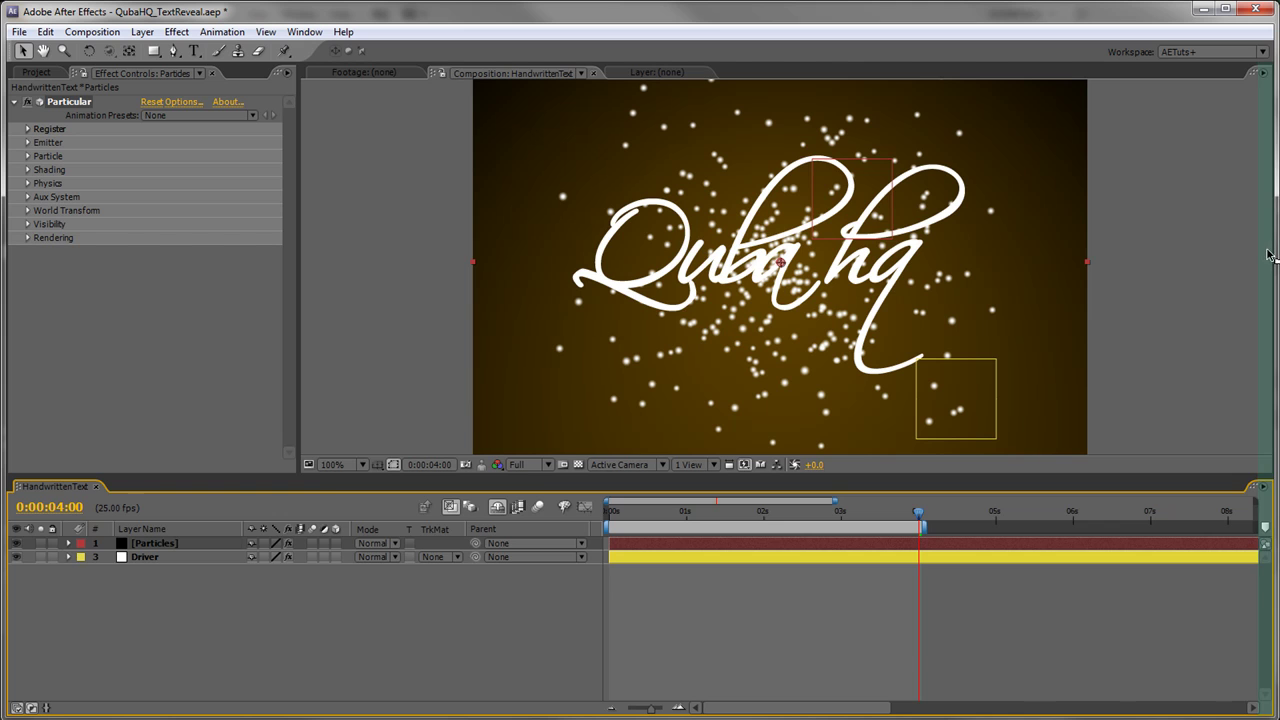
left_click_drag(1270, 255, 1270, 257)
left_click_drag(634, 363, 903, 382)
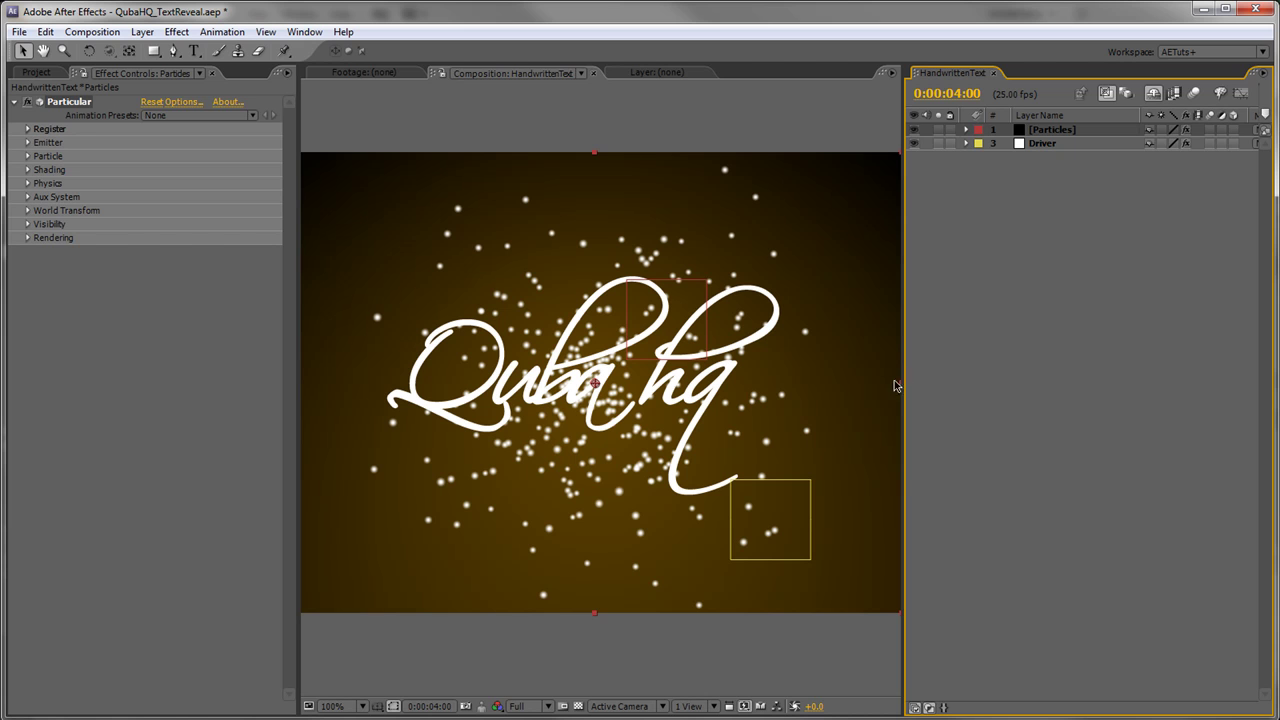
left_click_drag(297, 337, 46, 340)
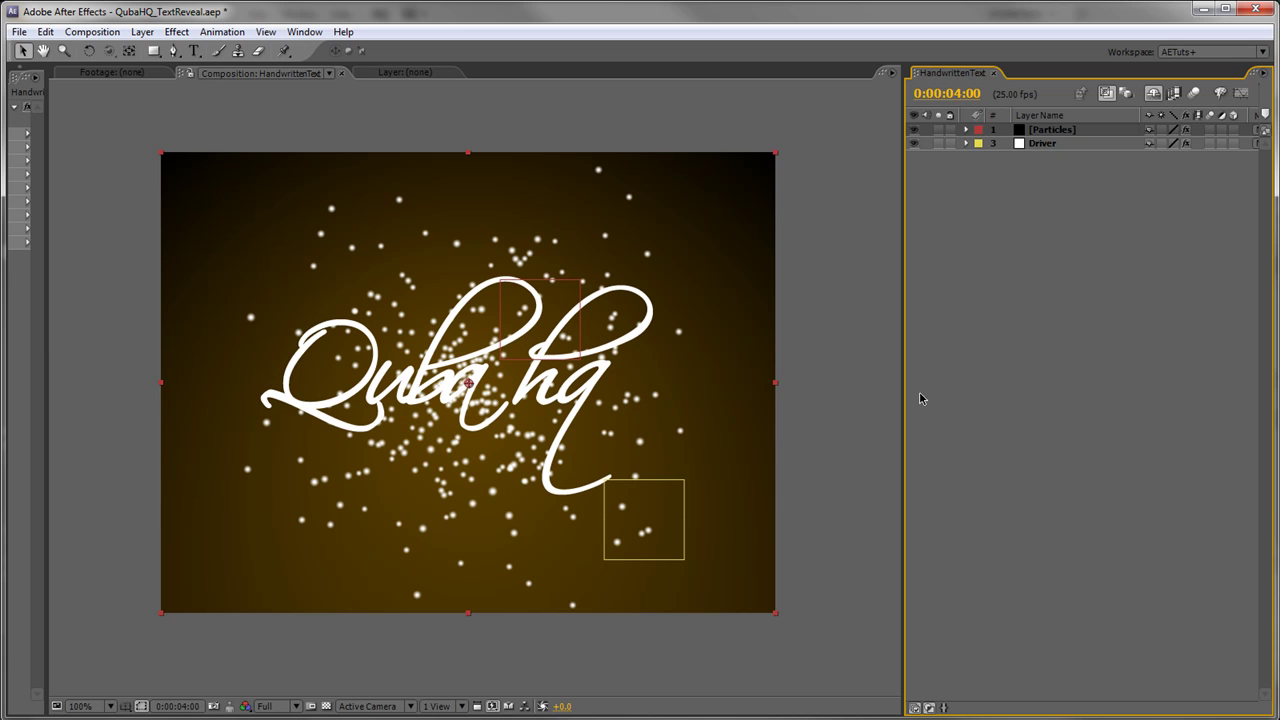
left_click_drag(903, 392, 770, 389)
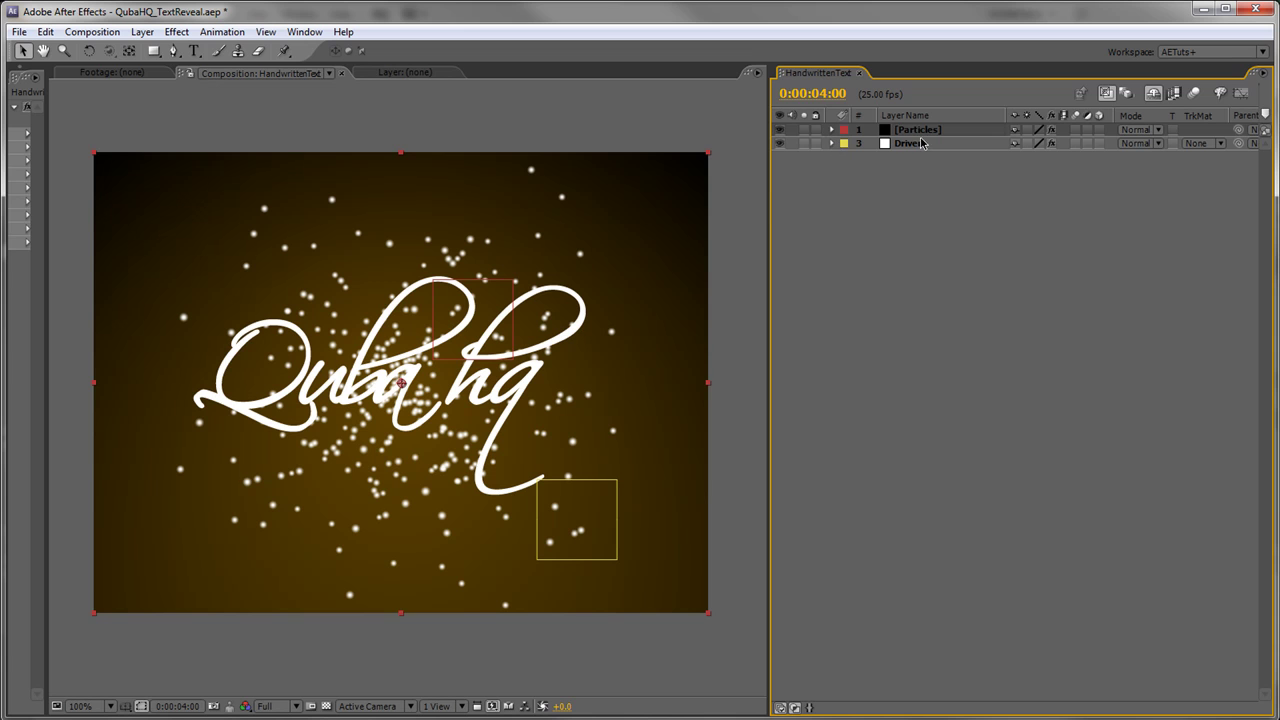
Step: Link the Particular emitter's Position XY to the Driver layer's Position with an expression
left_click(920, 144)
key("p")
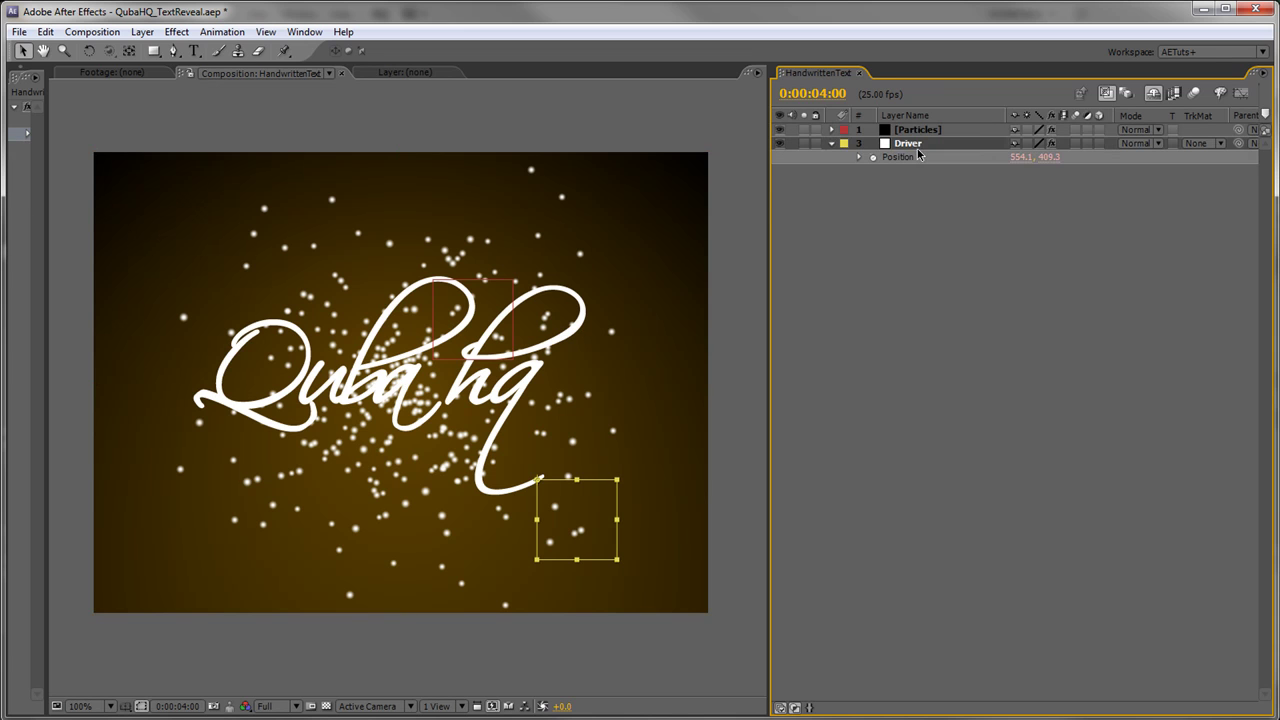
left_click(832, 130)
left_click(845, 143)
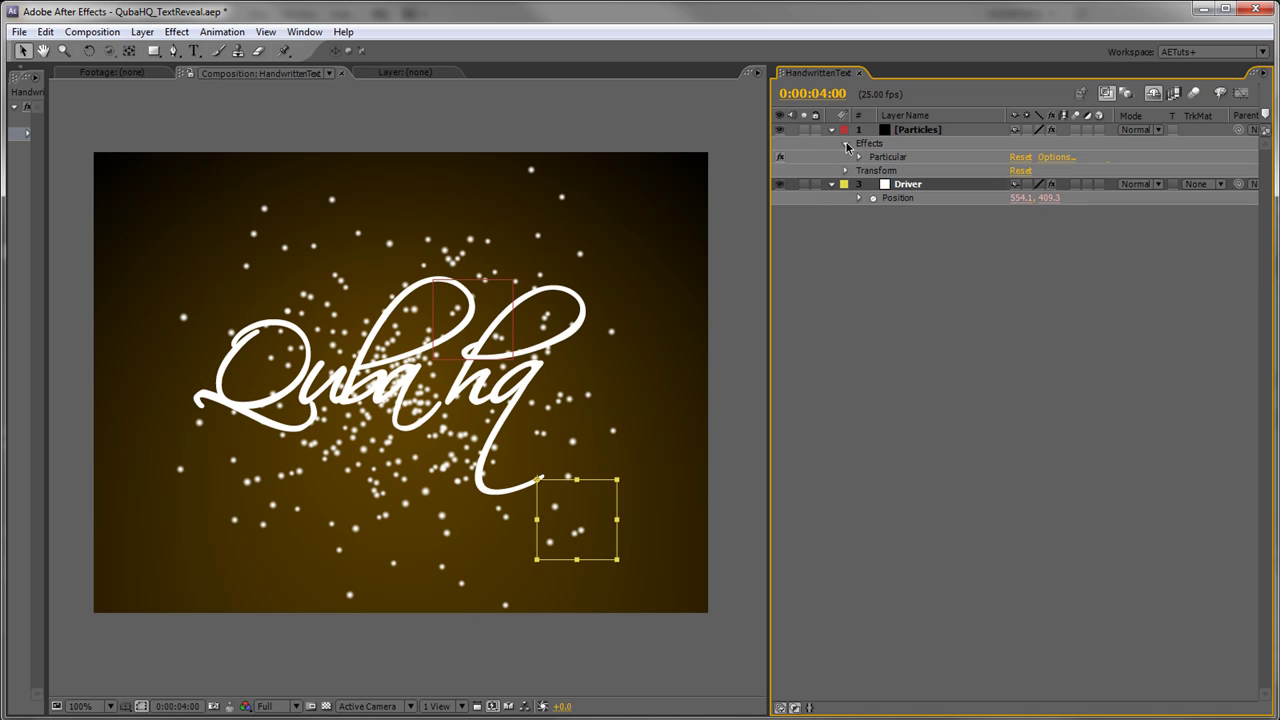
left_click(862, 158)
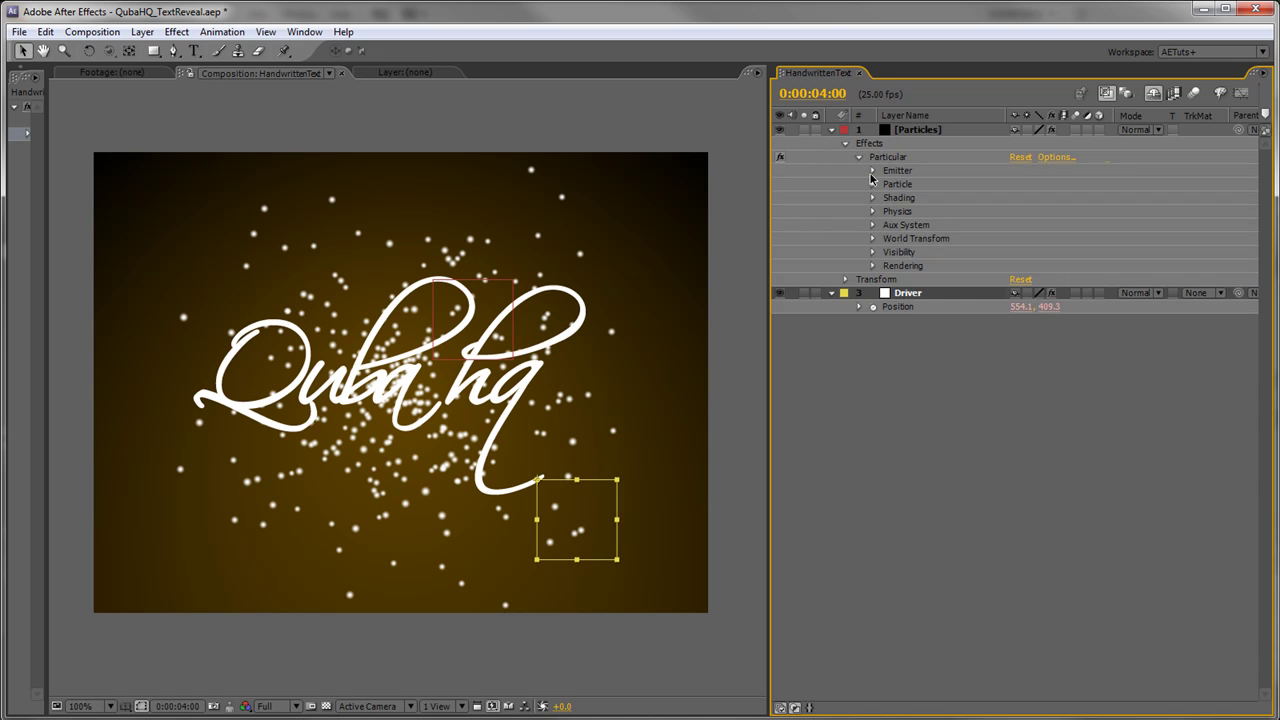
left_click(873, 172)
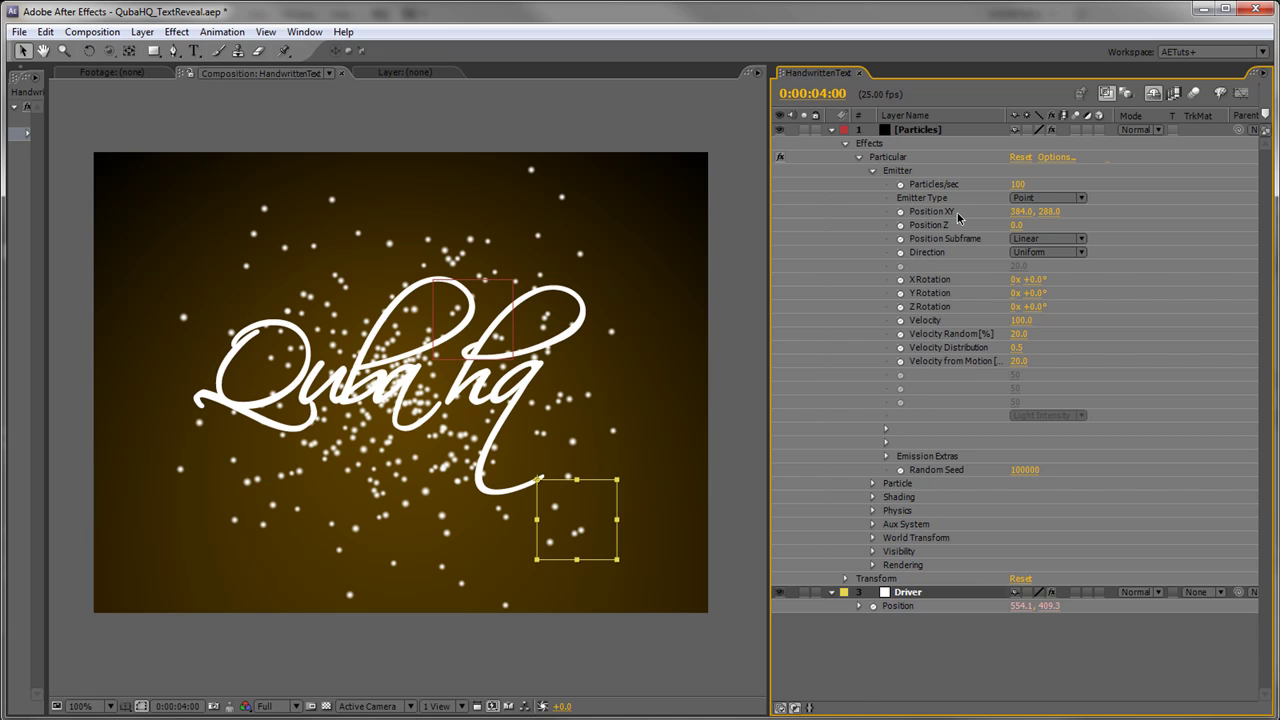
left_click(902, 213, "alt")
left_click_drag(1056, 225, 899, 621)
left_click(935, 652)
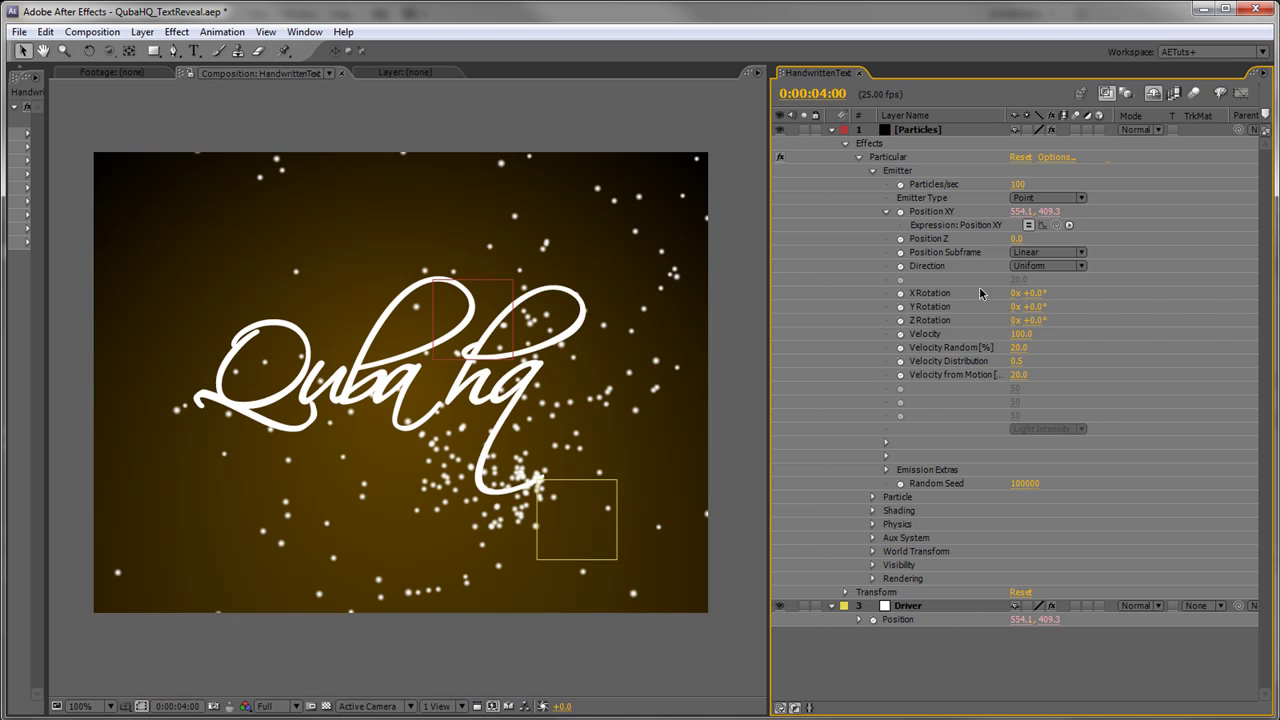
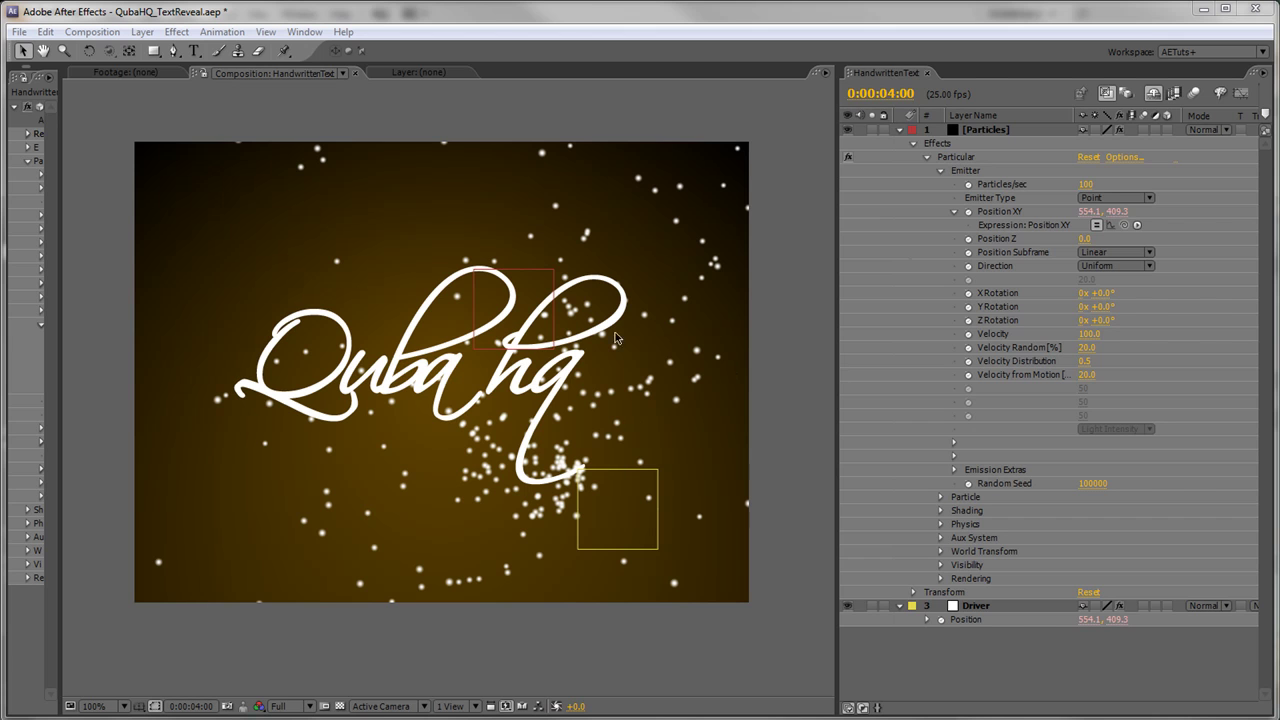
Step: Set Particular's particle Life to 1.5 seconds and Life Random to 100%
left_click(941, 172)
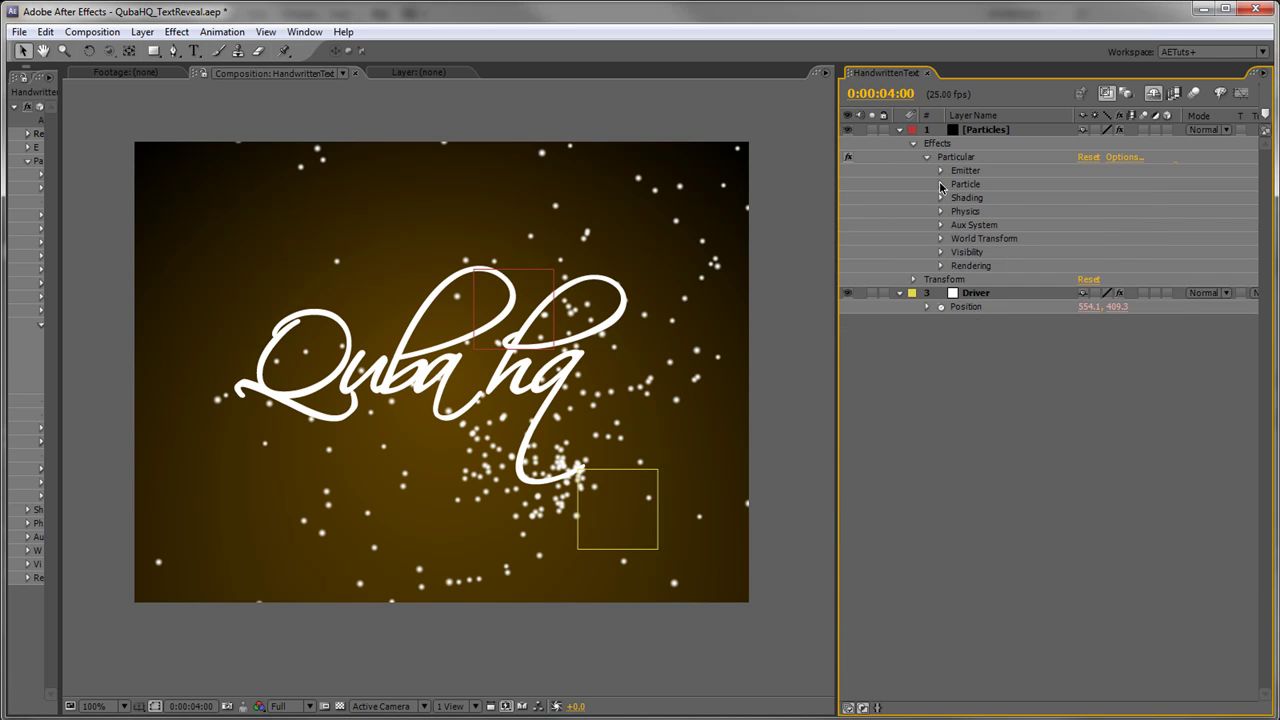
left_click(941, 185)
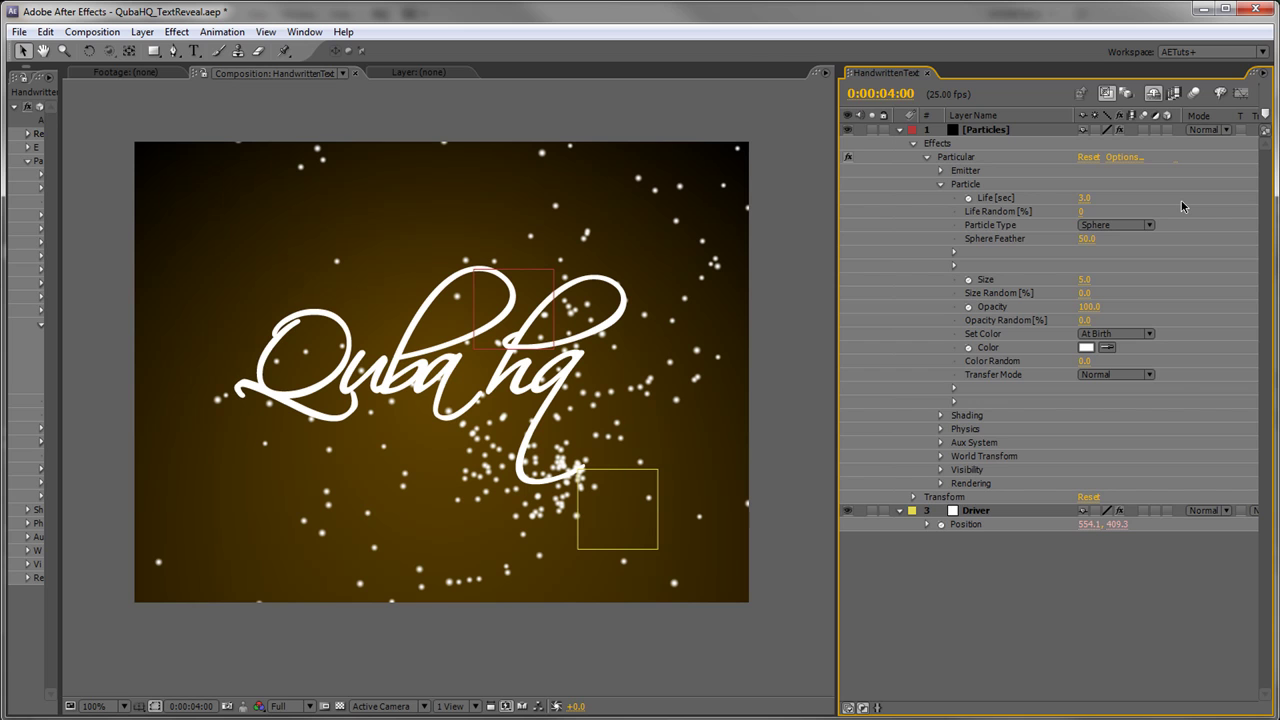
left_click(1085, 199)
type("1.5")
key("Tab")
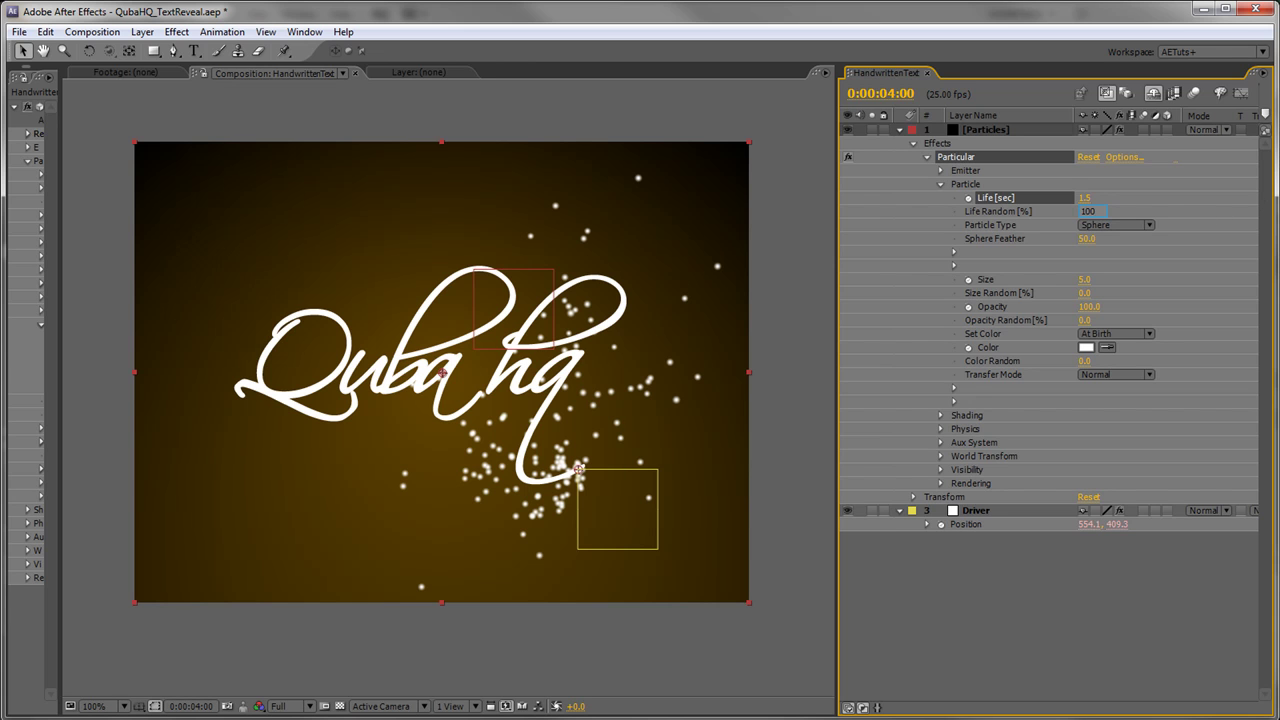
type("100")
key("Return")
Step: Change the Particle Type to Glow Sphere (No DOF) and set its Sphere Feather to 5
left_click(1115, 225)
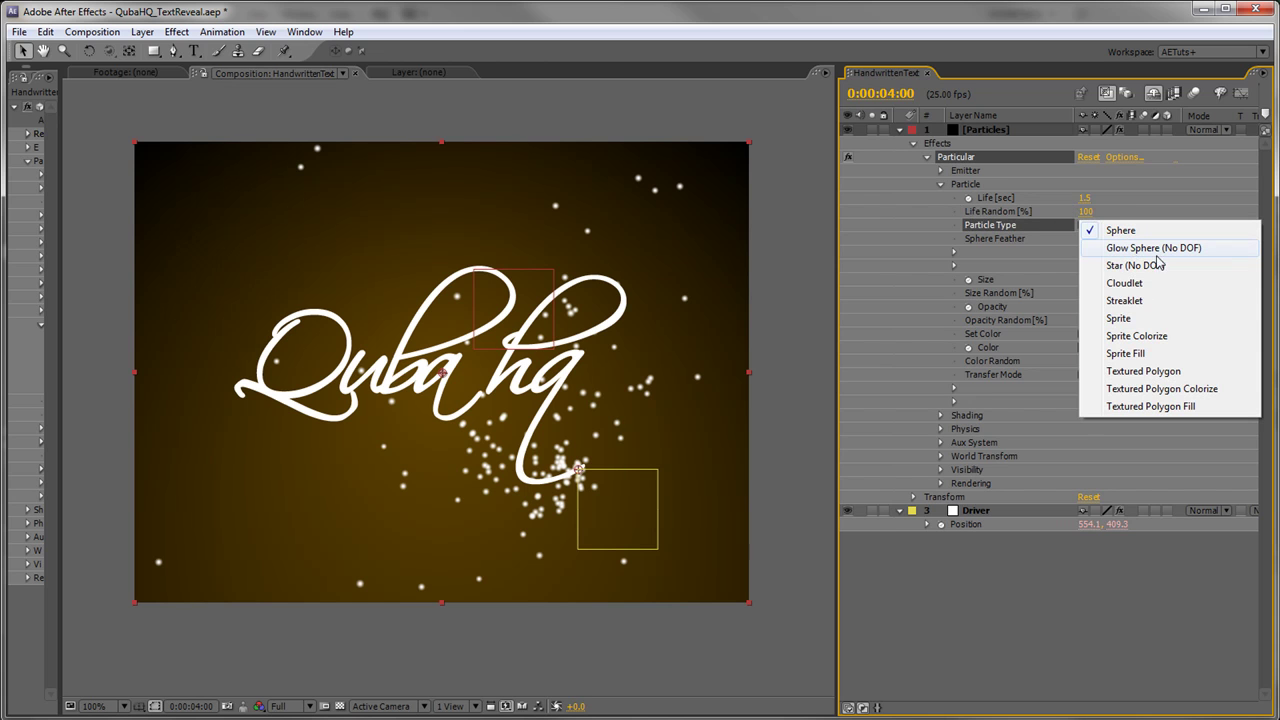
left_click(1151, 249)
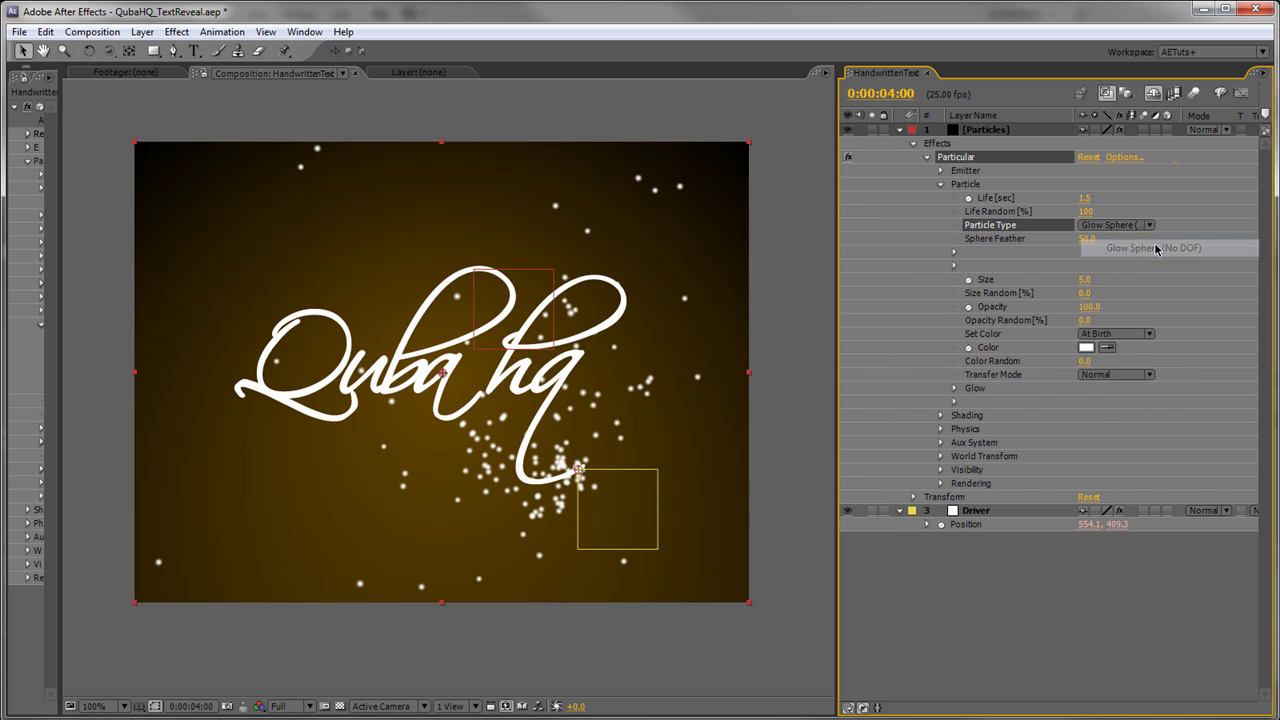
left_click(1088, 239)
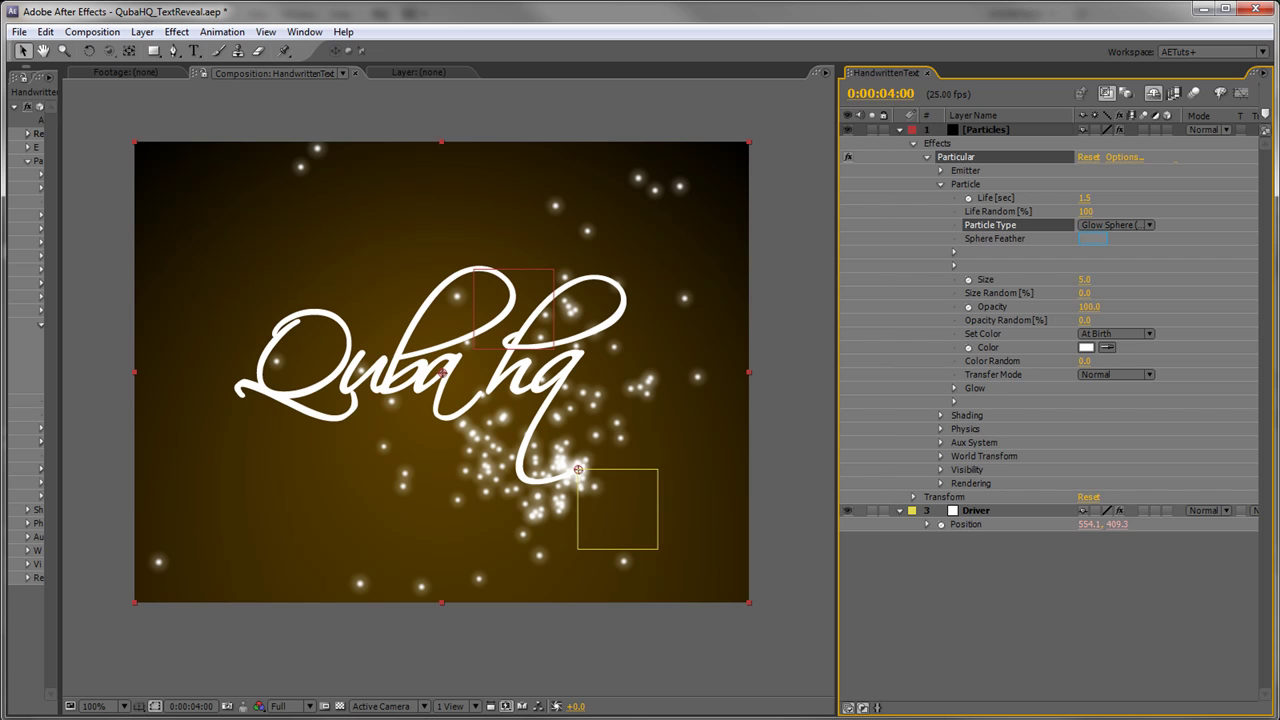
type("5")
key("Tab")
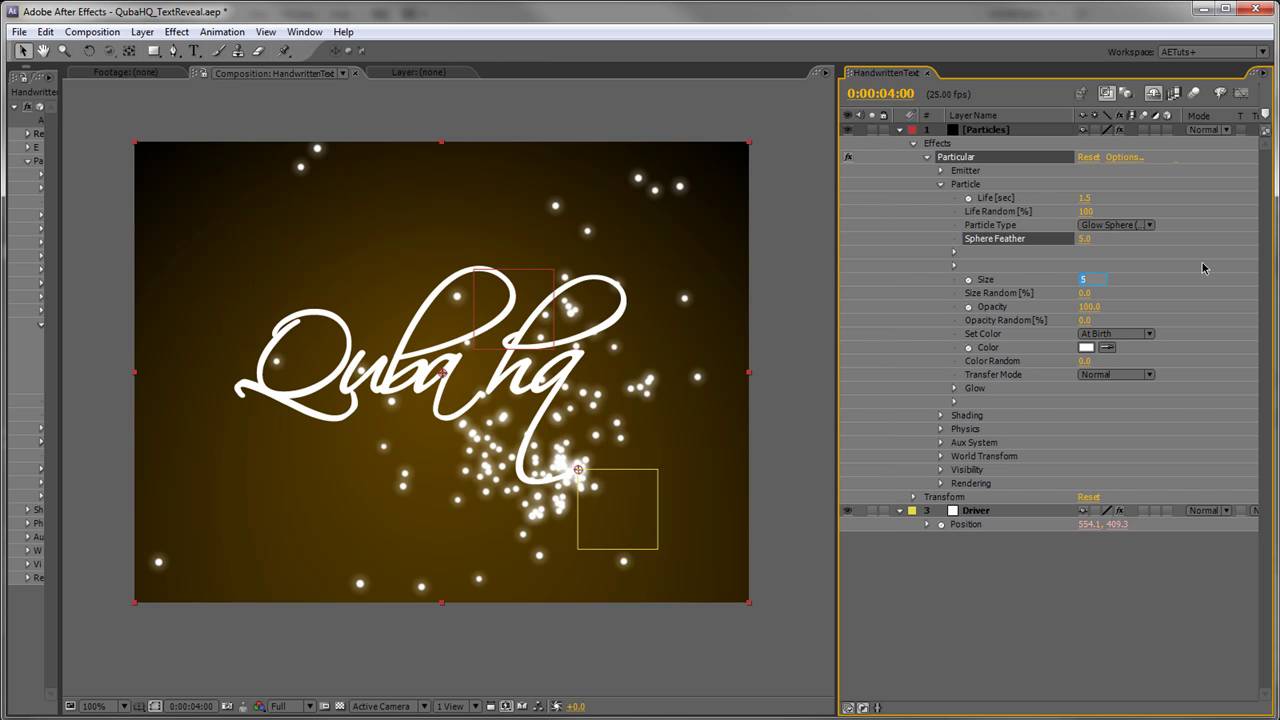
Step: Set the particle Size to 2 and Size Random to 90%
type("2")
key("Return")
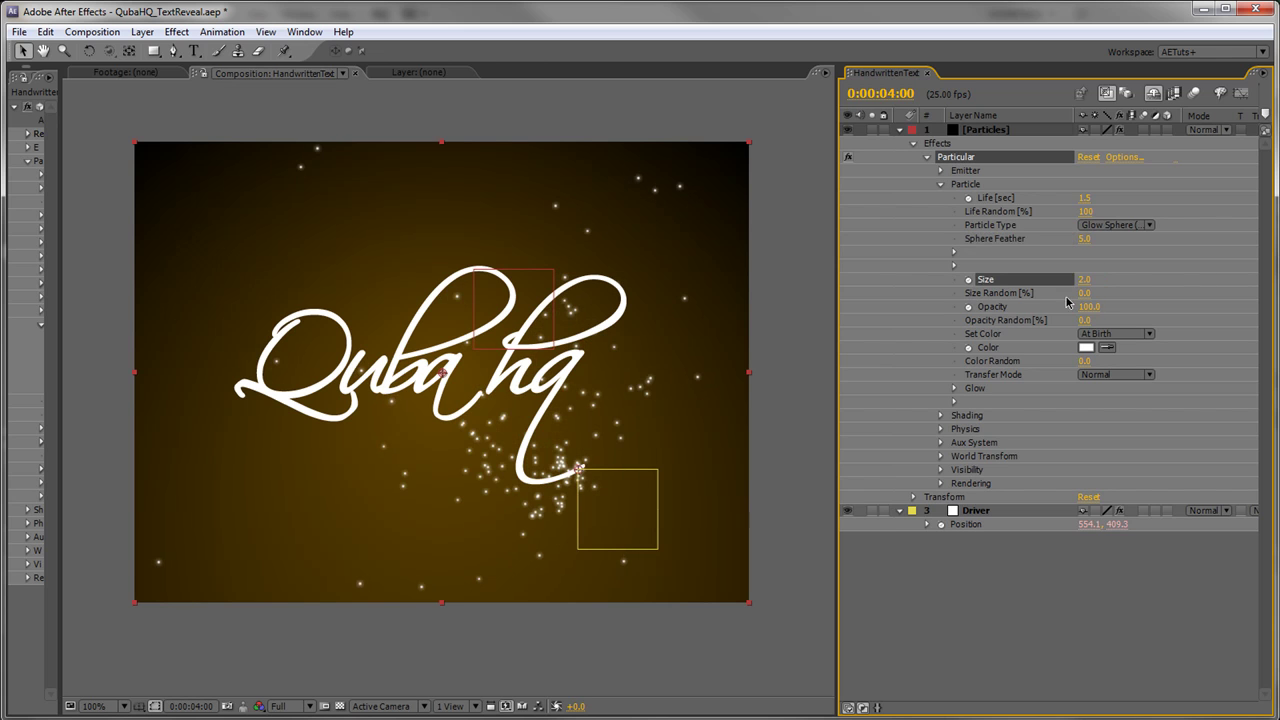
left_click_drag(1085, 292, 1175, 292)
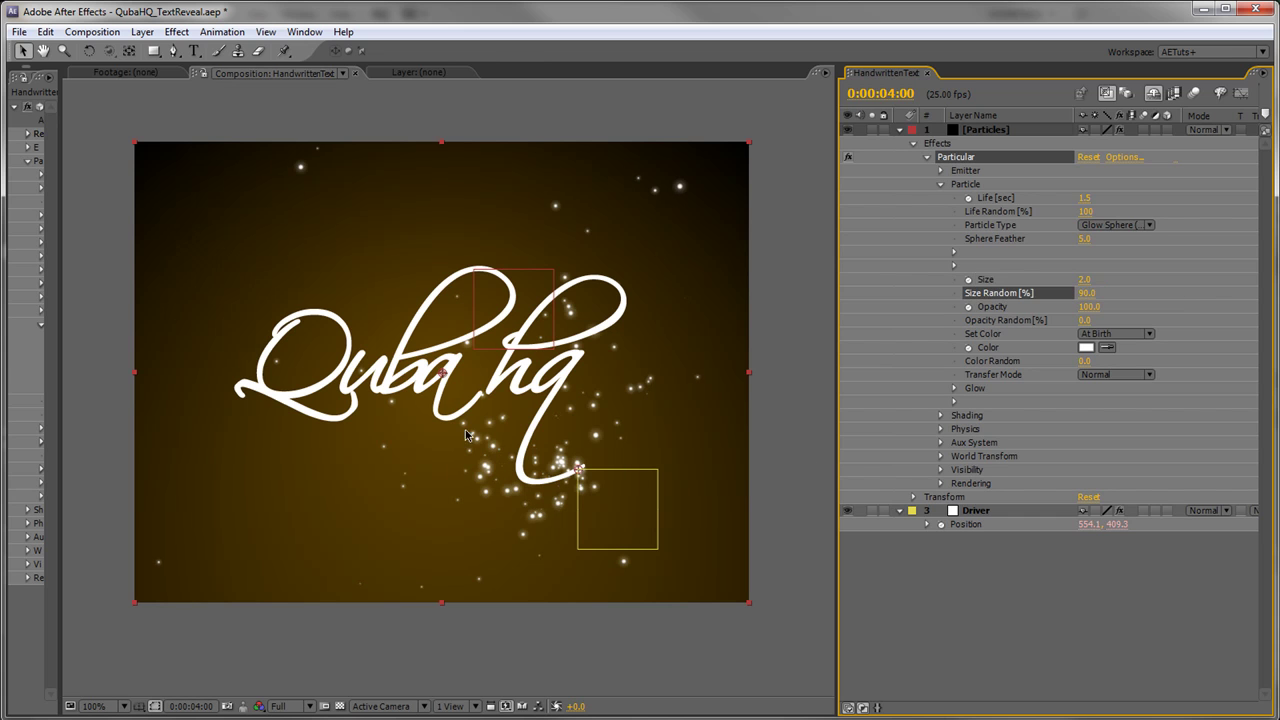
Step: Raise the emitter's Particles/sec to 3000
left_click(941, 172)
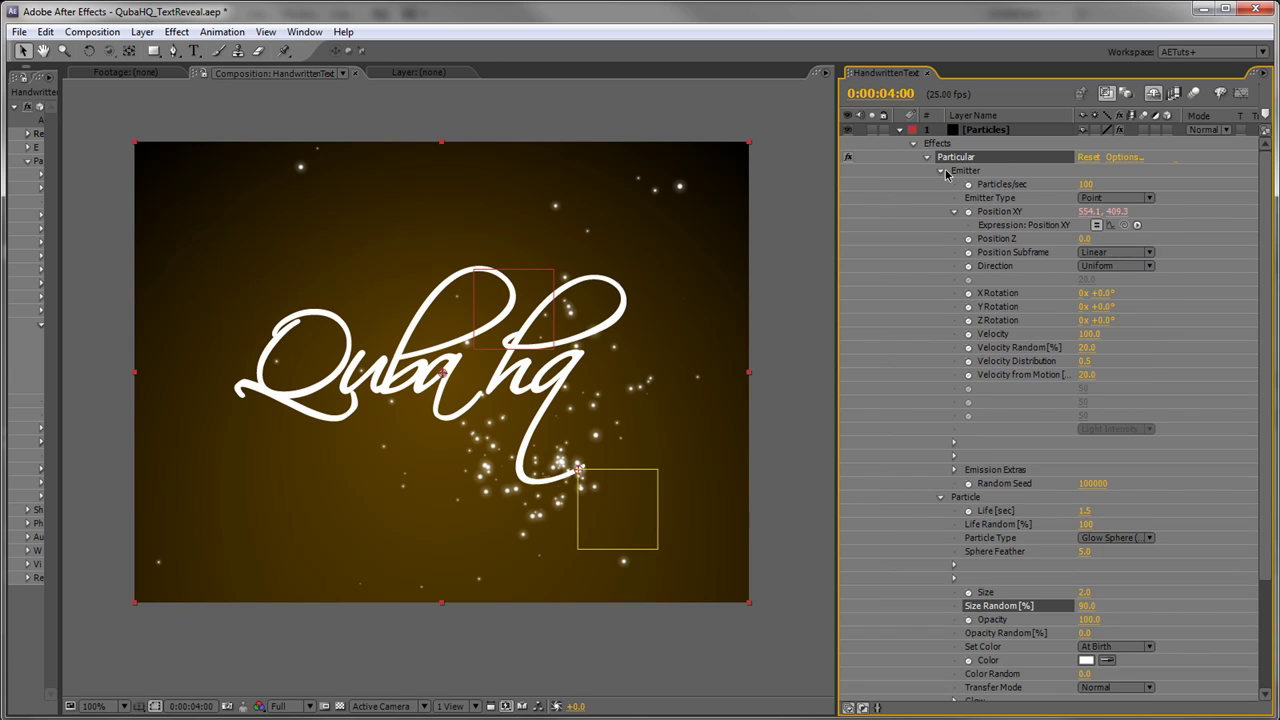
left_click(1087, 184)
key("Return")
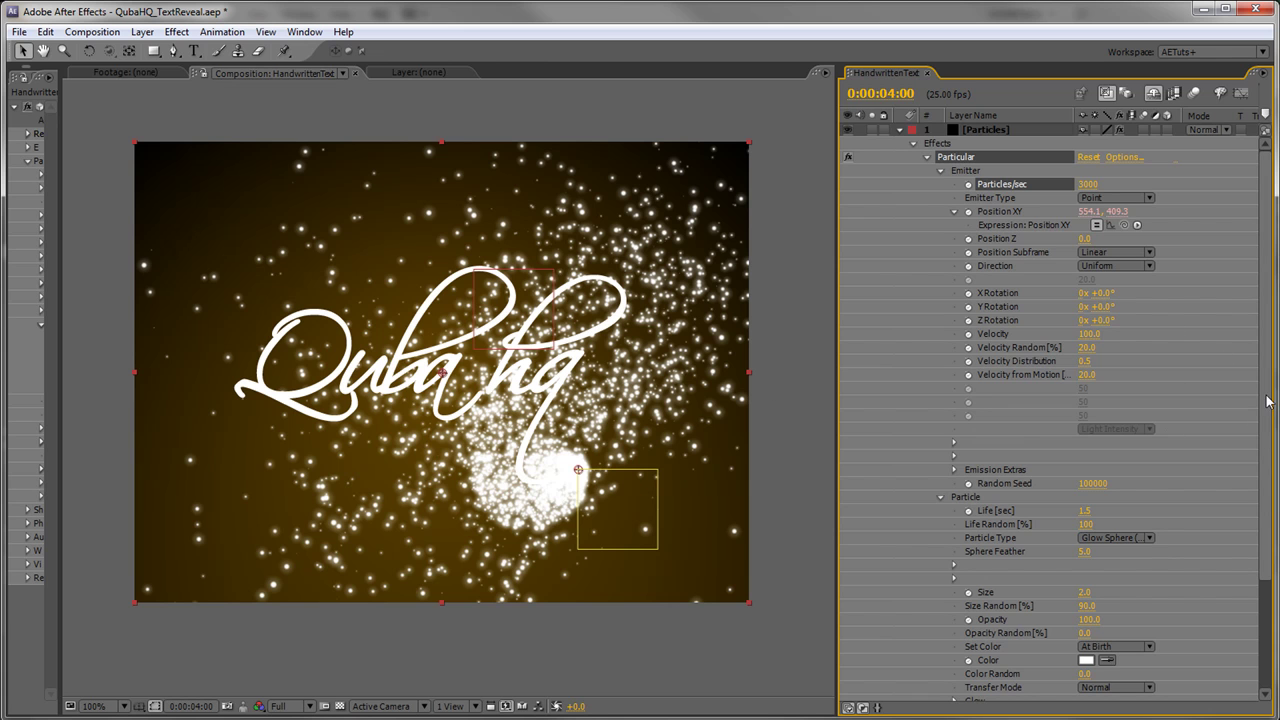
Step: Set the particle Color to orange, FF9600
scroll(1043, 523, "down", 5)
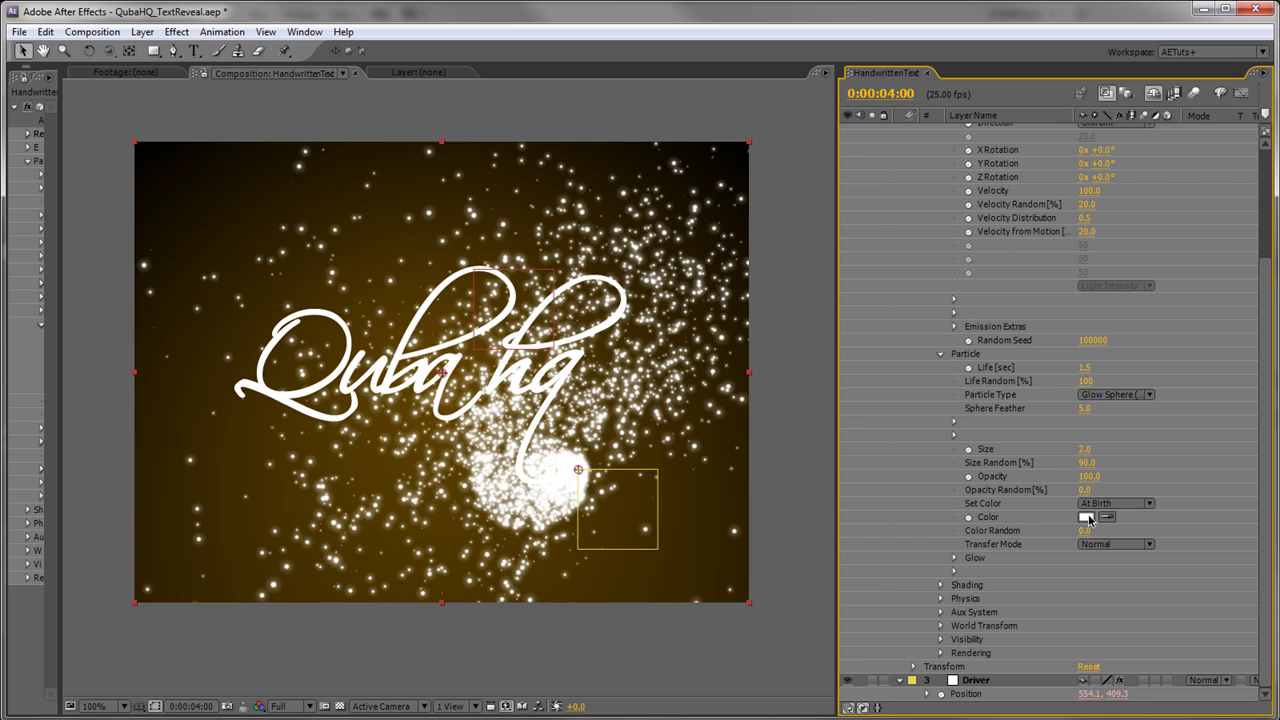
left_click(1086, 517)
mouse_move(447, 522)
left_mouse_down()
mouse_move(447, 508)
mouse_move(448, 522)
left_mouse_up()
left_click_drag(403, 385, 457, 321)
left_click_drag(447, 522, 460, 506)
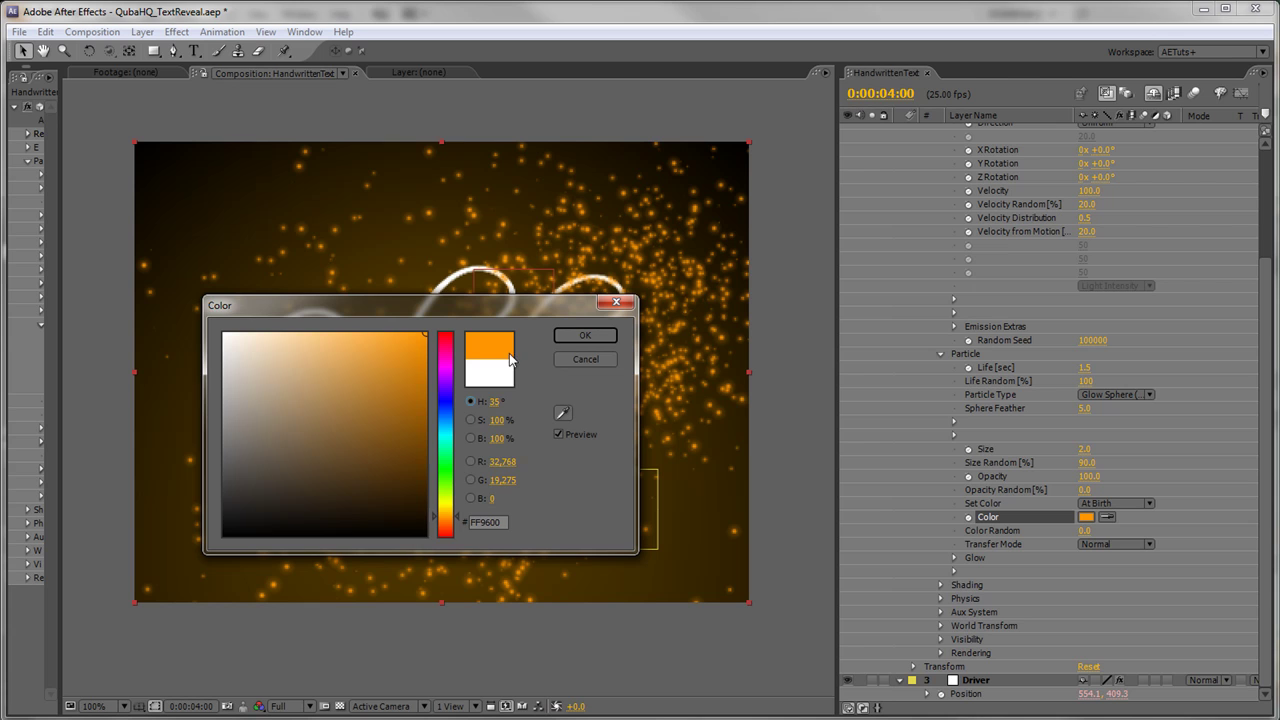
left_click(585, 335)
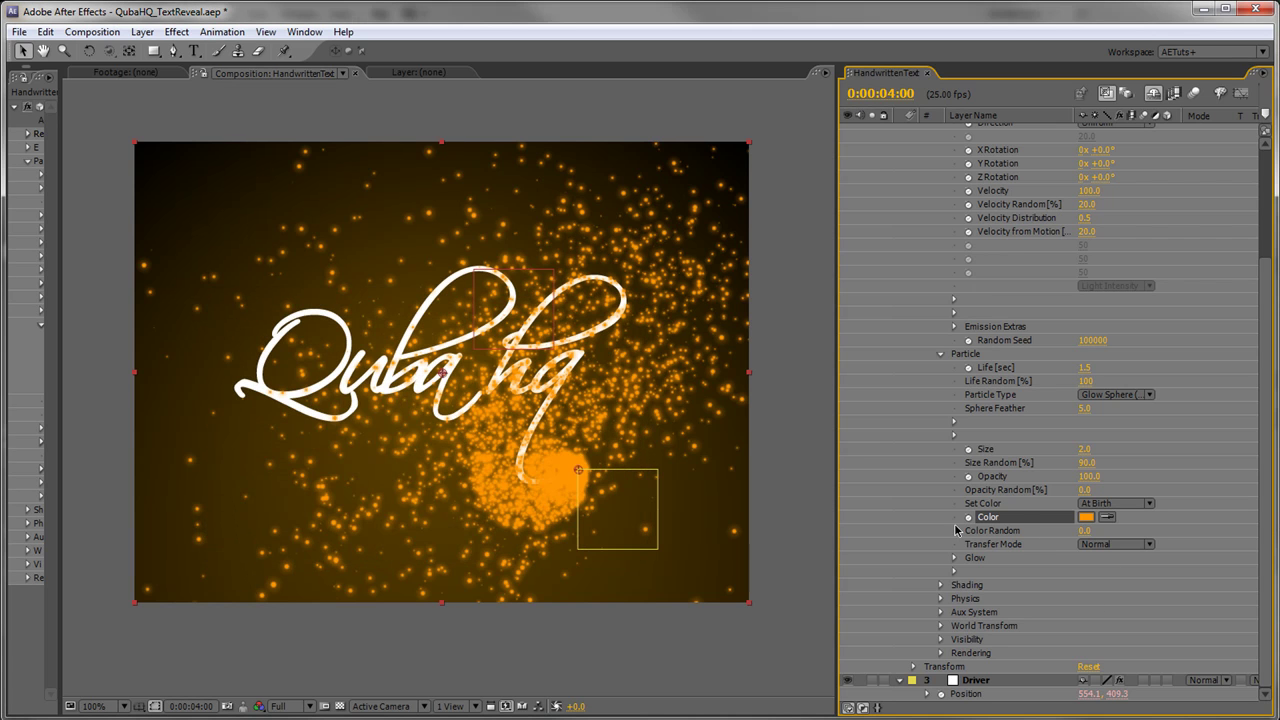
Step: Set the particles' Color Random to 20 and inspect the color variation up close
left_click(1083, 530)
type("0.0")
key("Return")
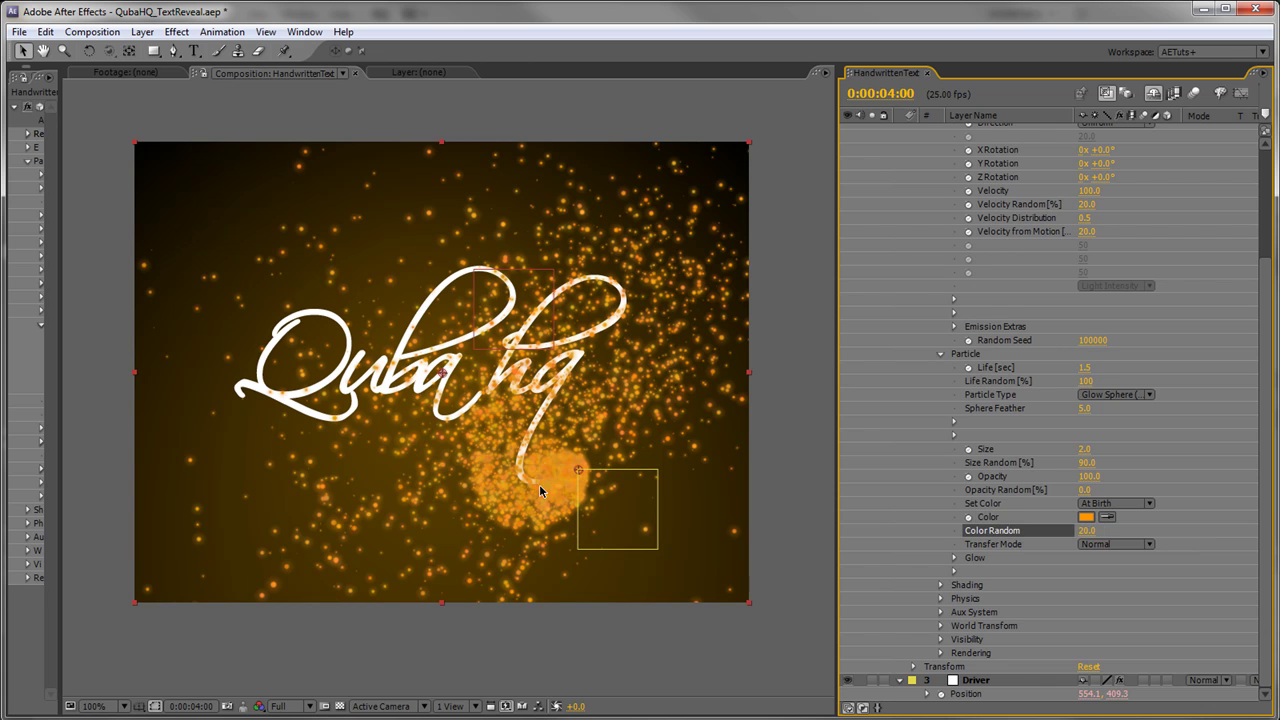
key("period")
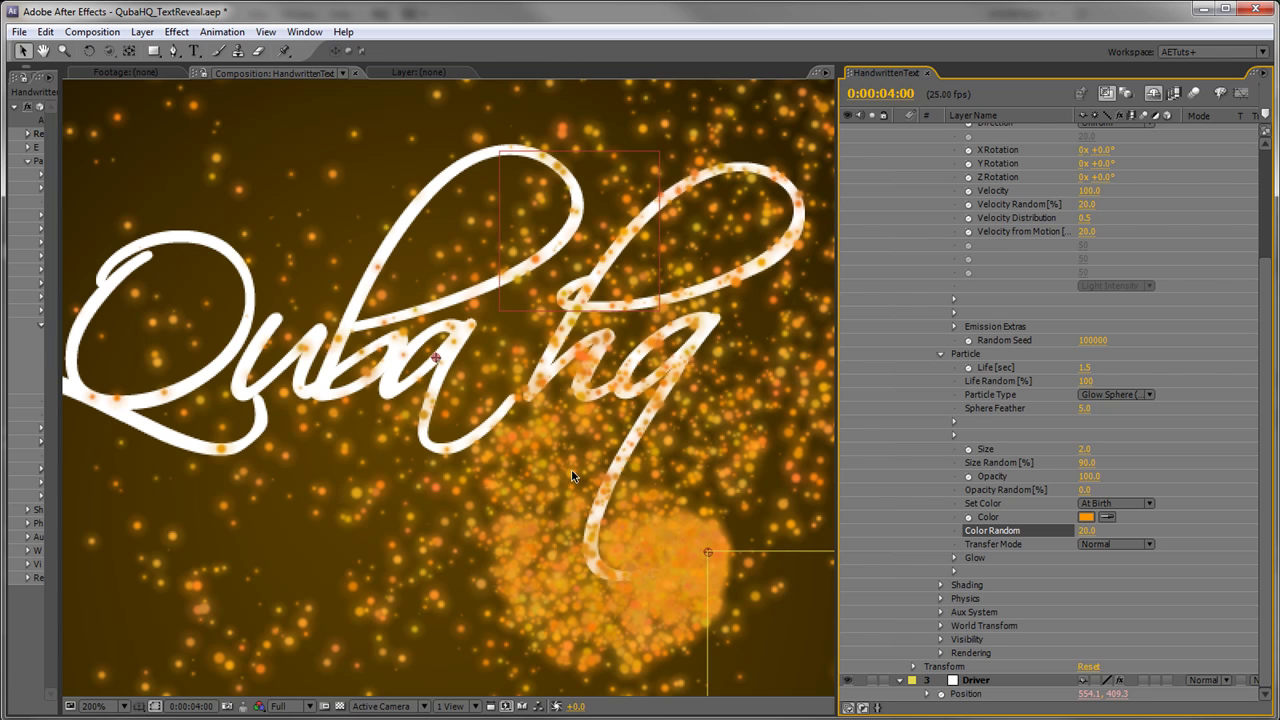
key("comma")
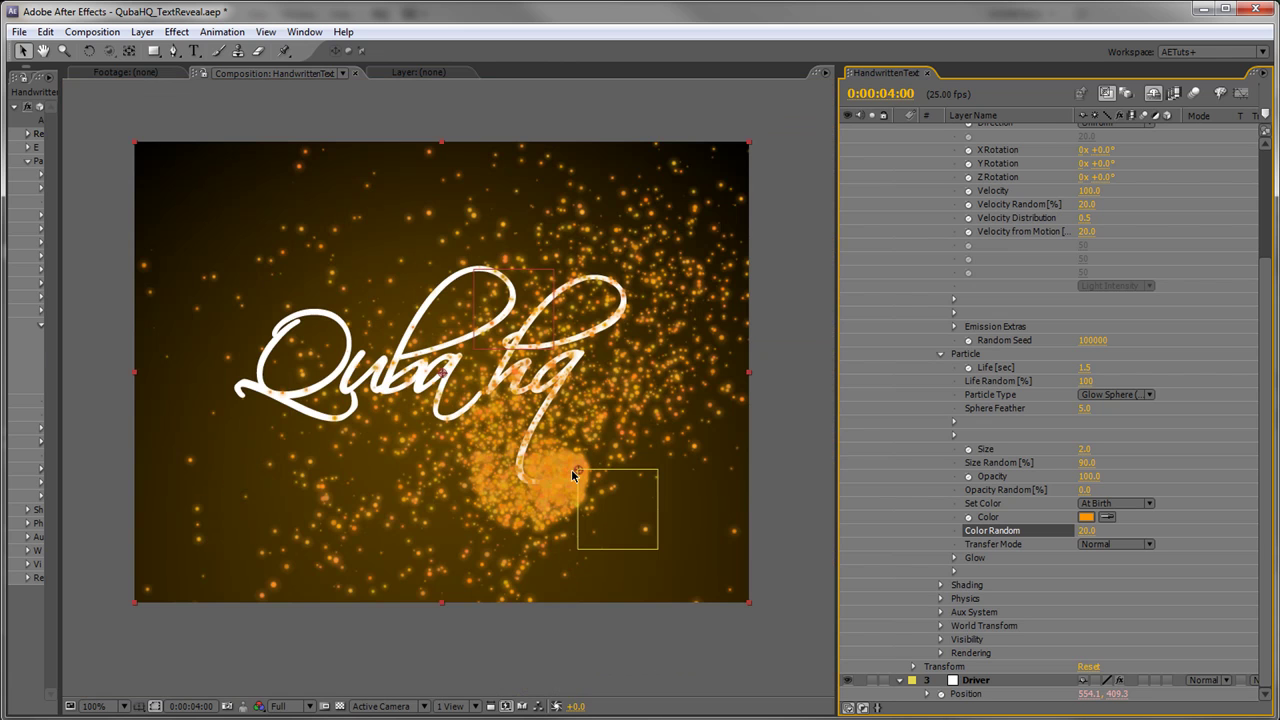
Step: Set the particles' Transfer Mode to Add and their Opacity to 50
left_click(1134, 546)
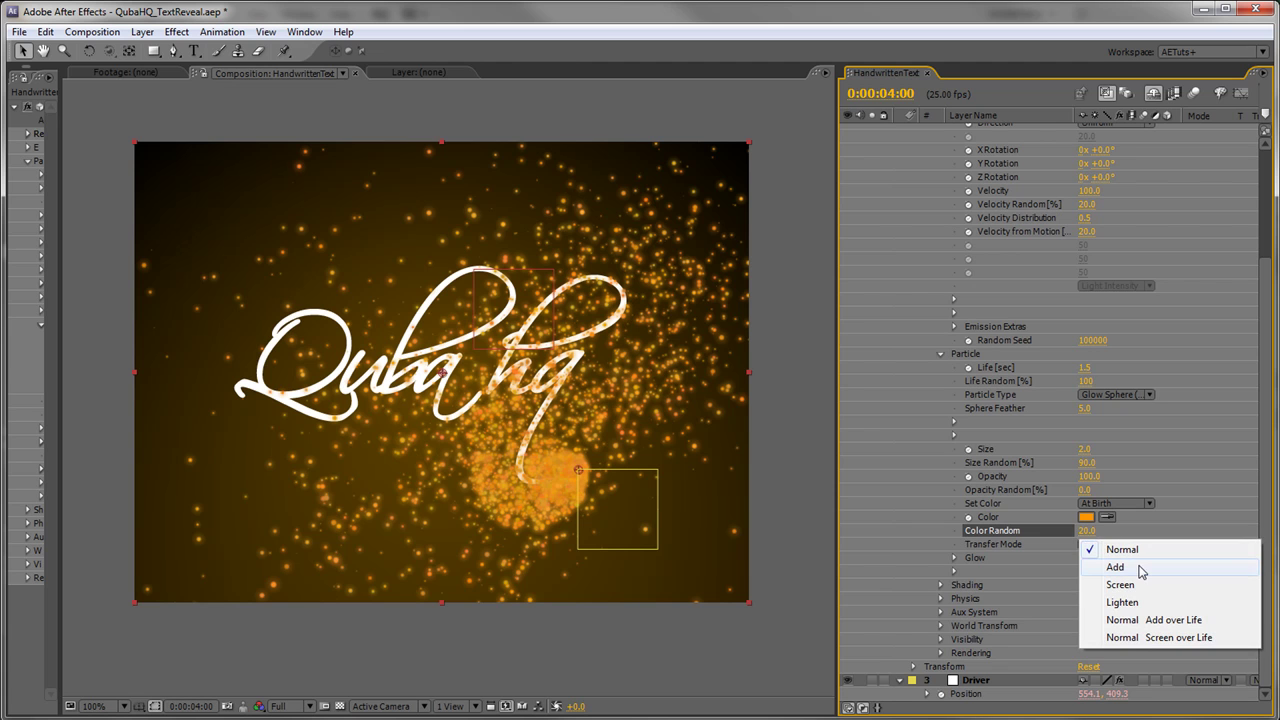
left_click(1141, 568)
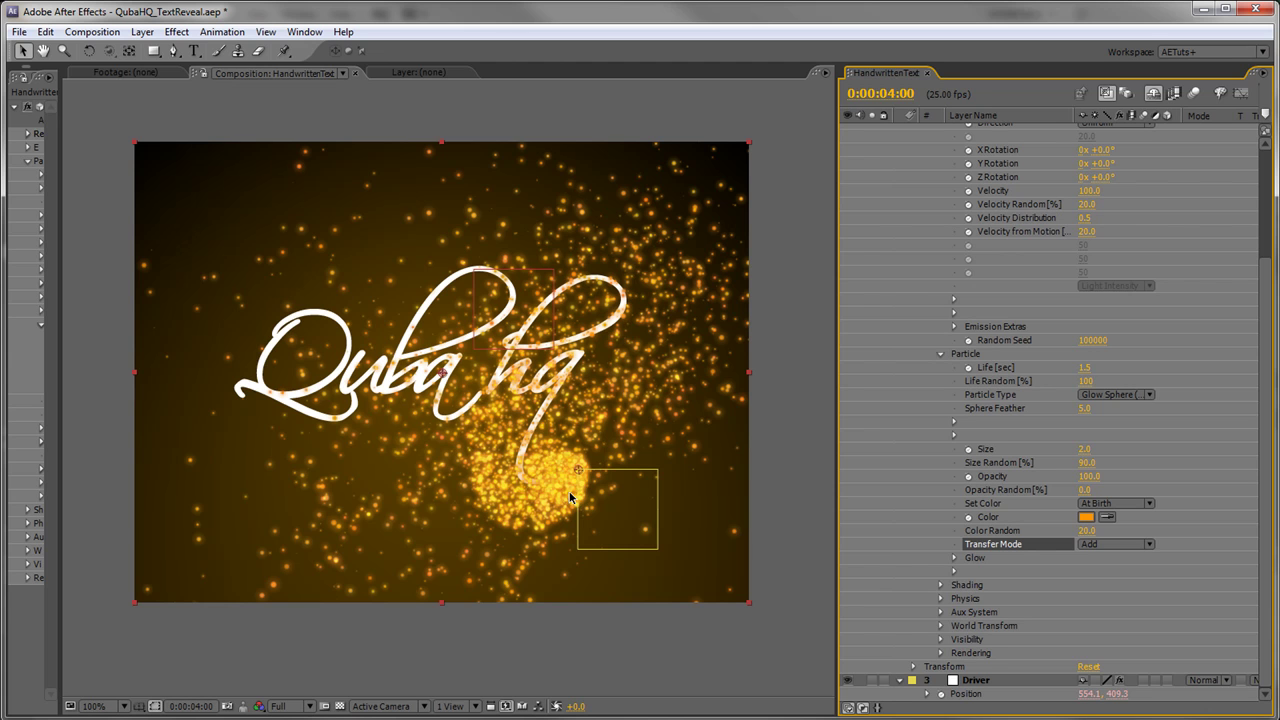
left_click(1088, 477)
type("50")
key("Return")
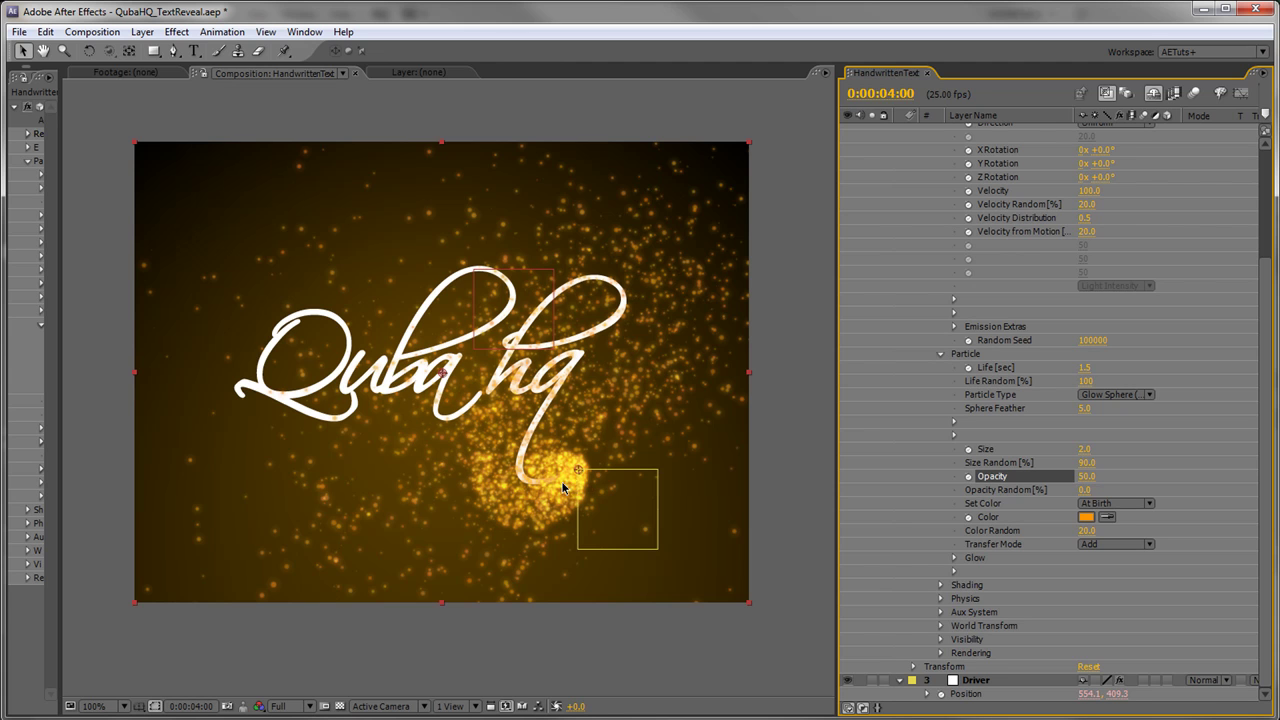
Step: Set the particles' Opacity Random to 30 percent
left_click(1085, 490)
type("30")
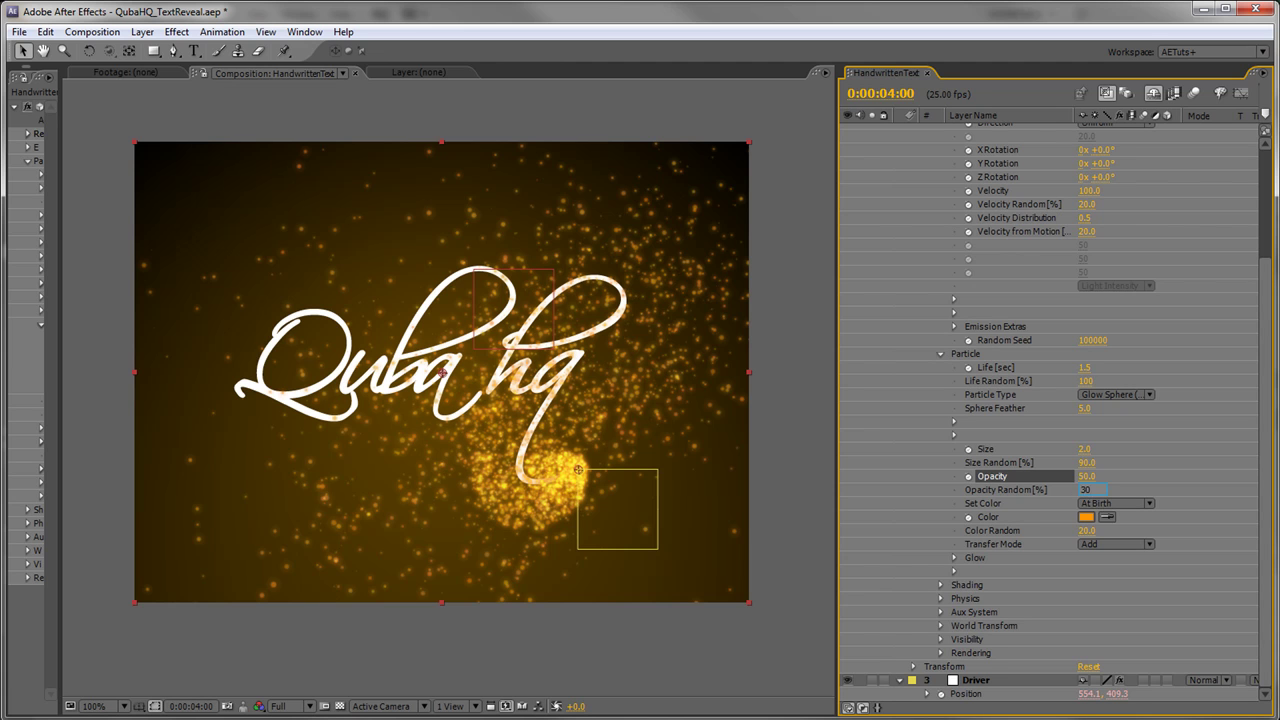
key("Return")
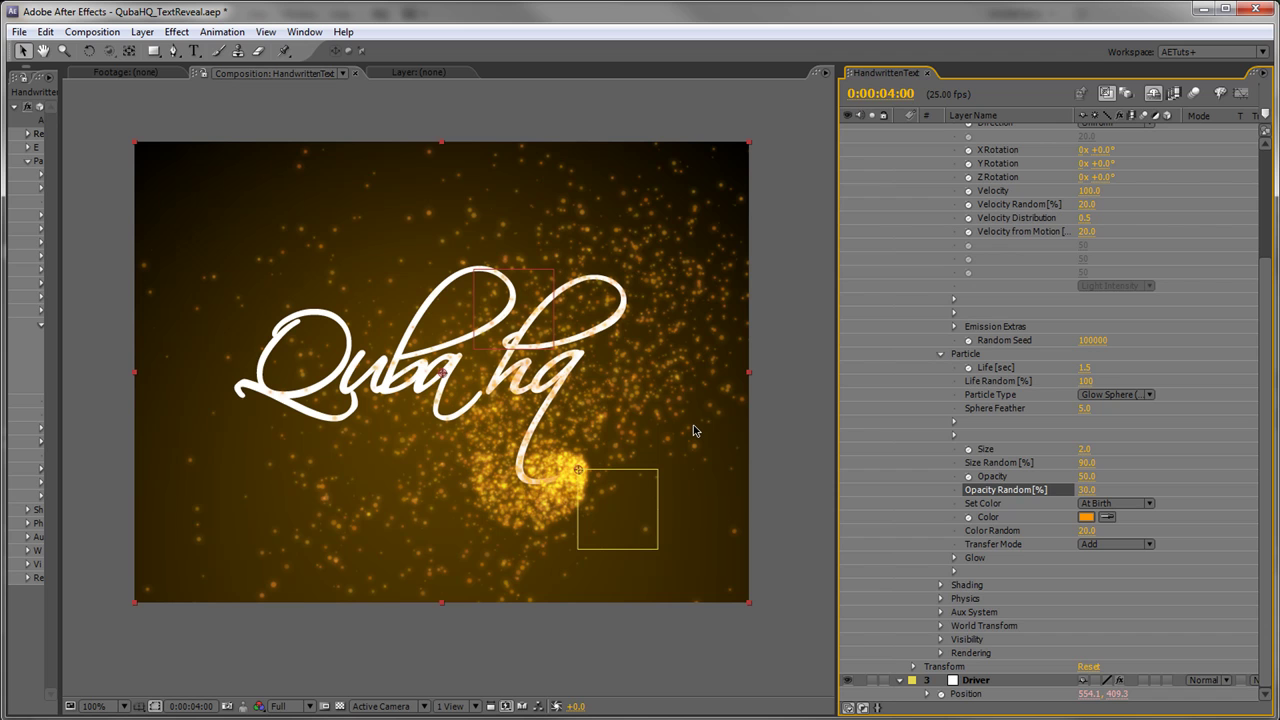
Step: Apply the Opacity over Life preset curve that holds full opacity after birth and eases smoothly down to zero toward death
left_click_drag(60, 427, 322, 423)
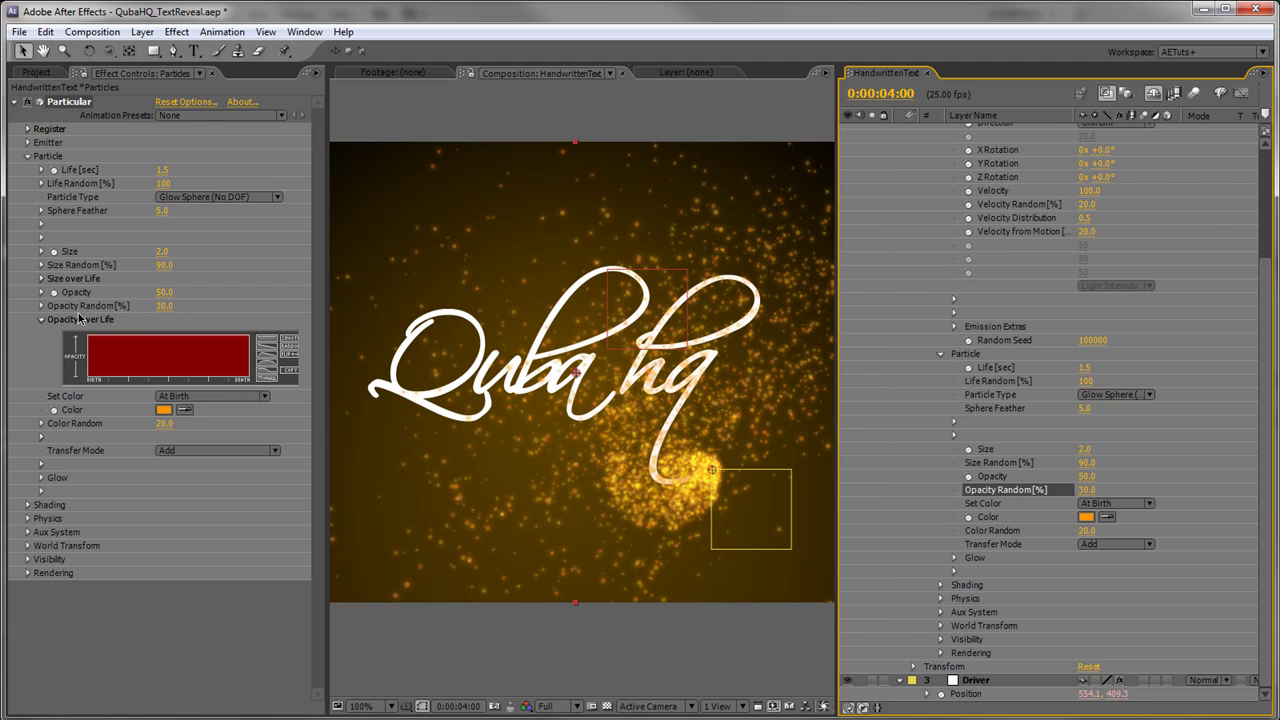
left_click_drag(837, 374, 1066, 365)
left_click_drag(325, 371, 398, 369)
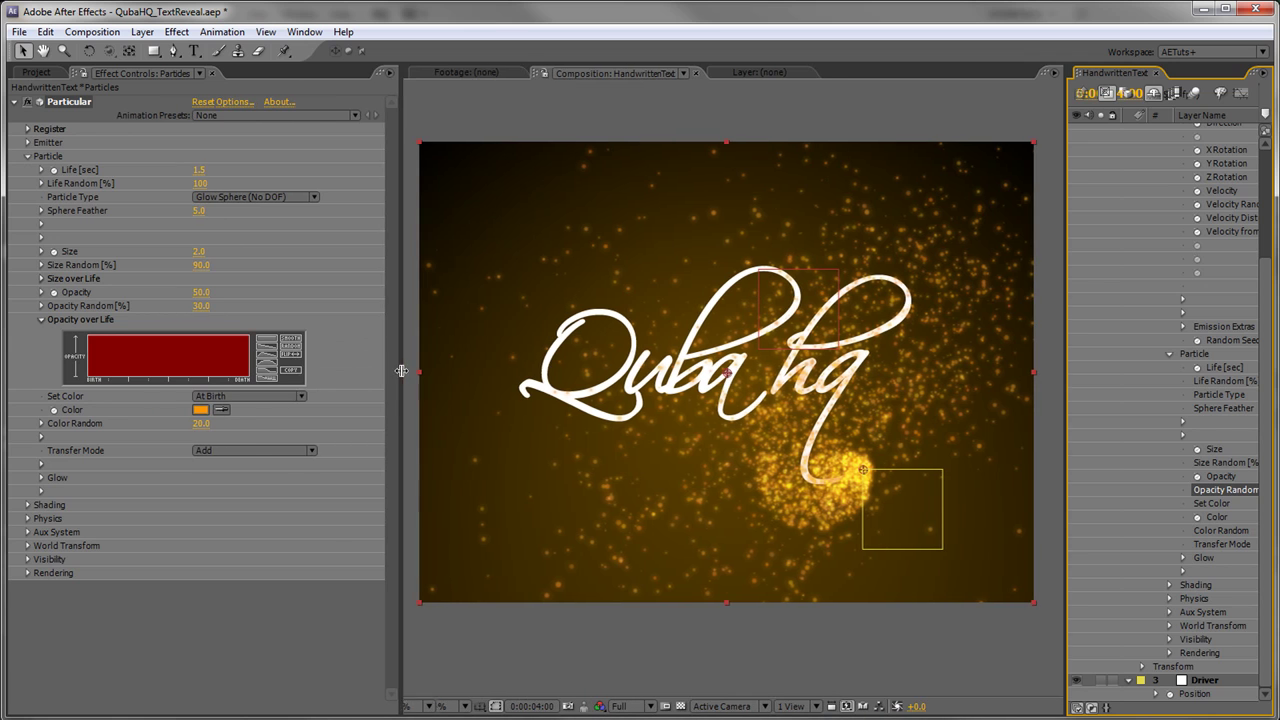
left_click(268, 381)
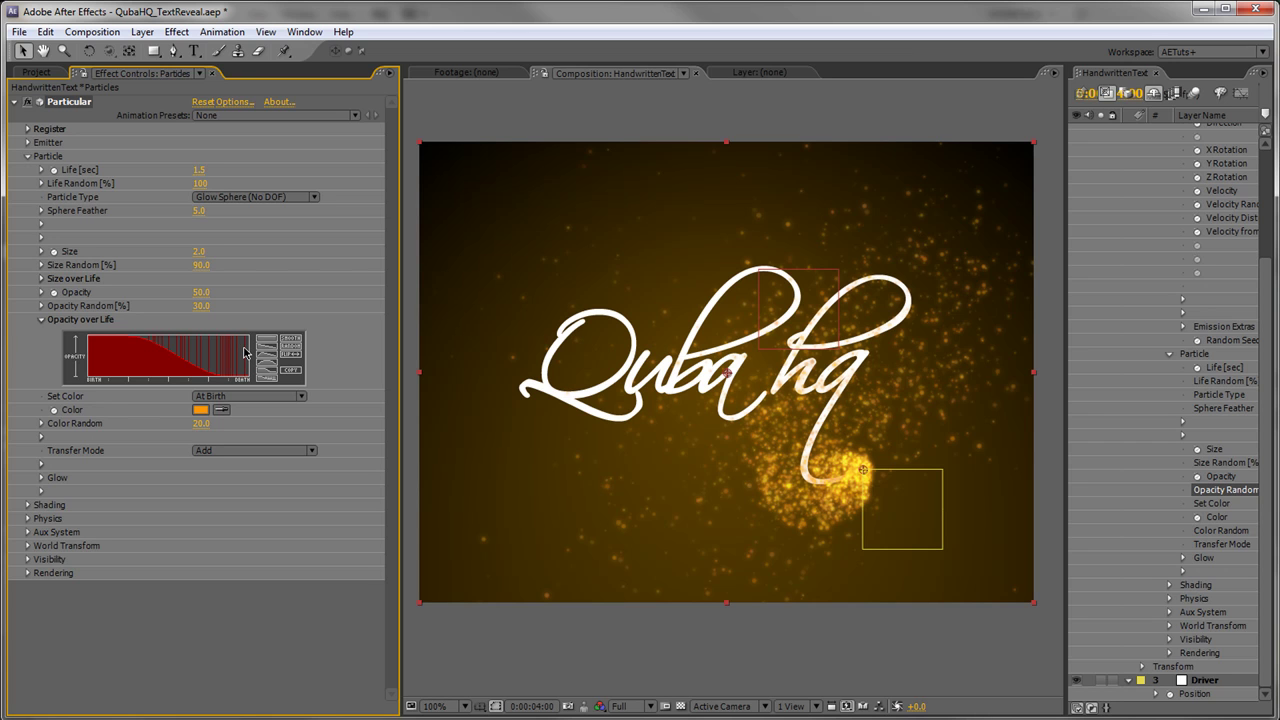
Step: Set the Particles layer's blending mode to Add
left_click_drag(401, 332, 195, 330)
left_click_drag(1063, 520, 812, 520)
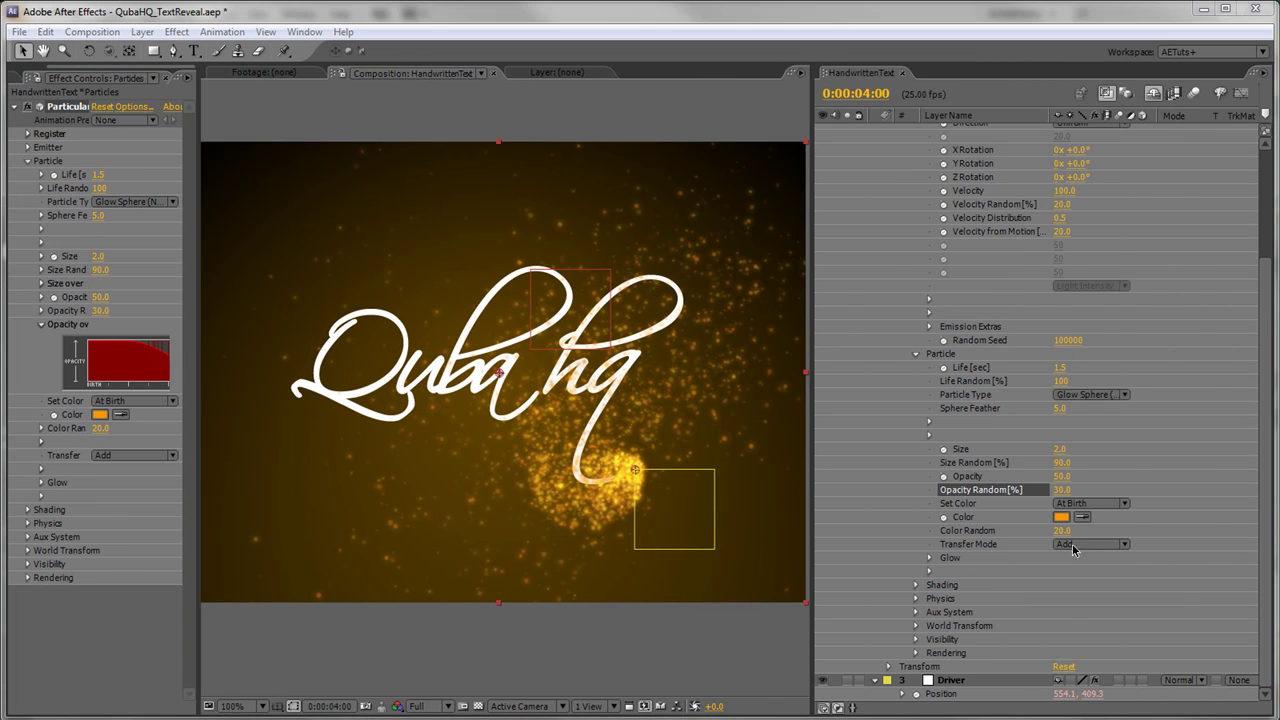
scroll(1271, 383, "up", 5)
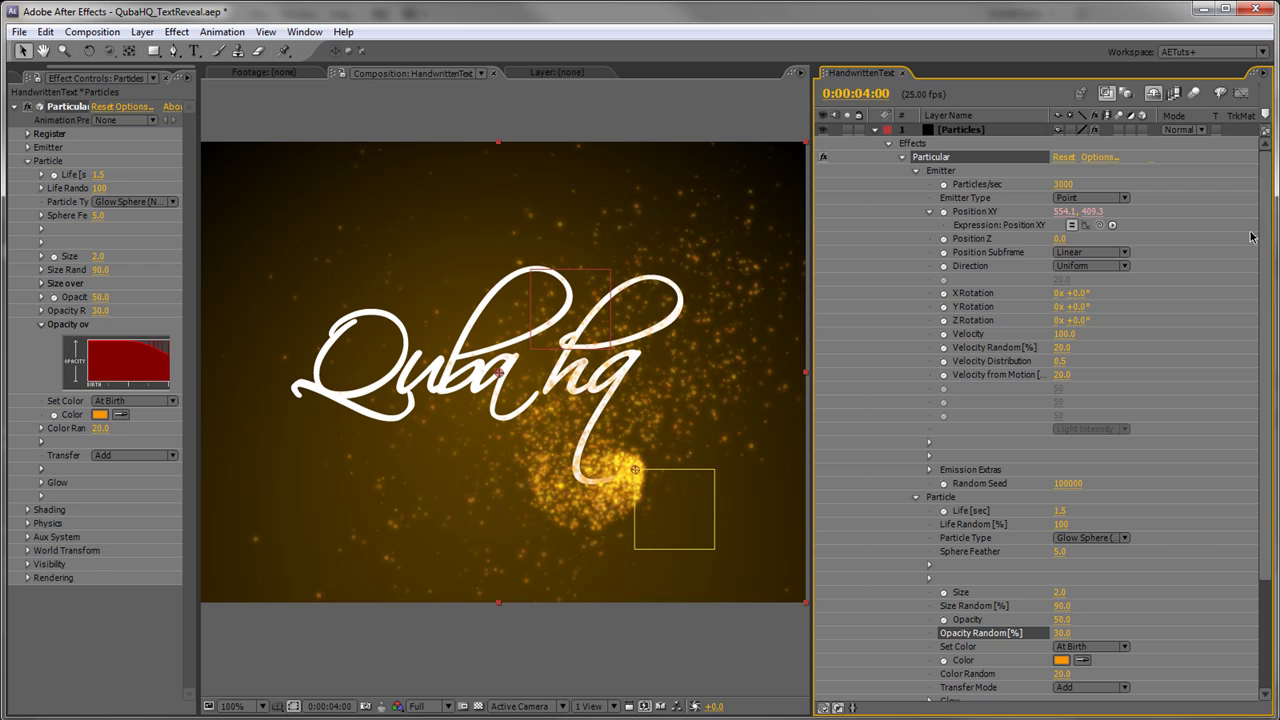
left_click(1179, 130)
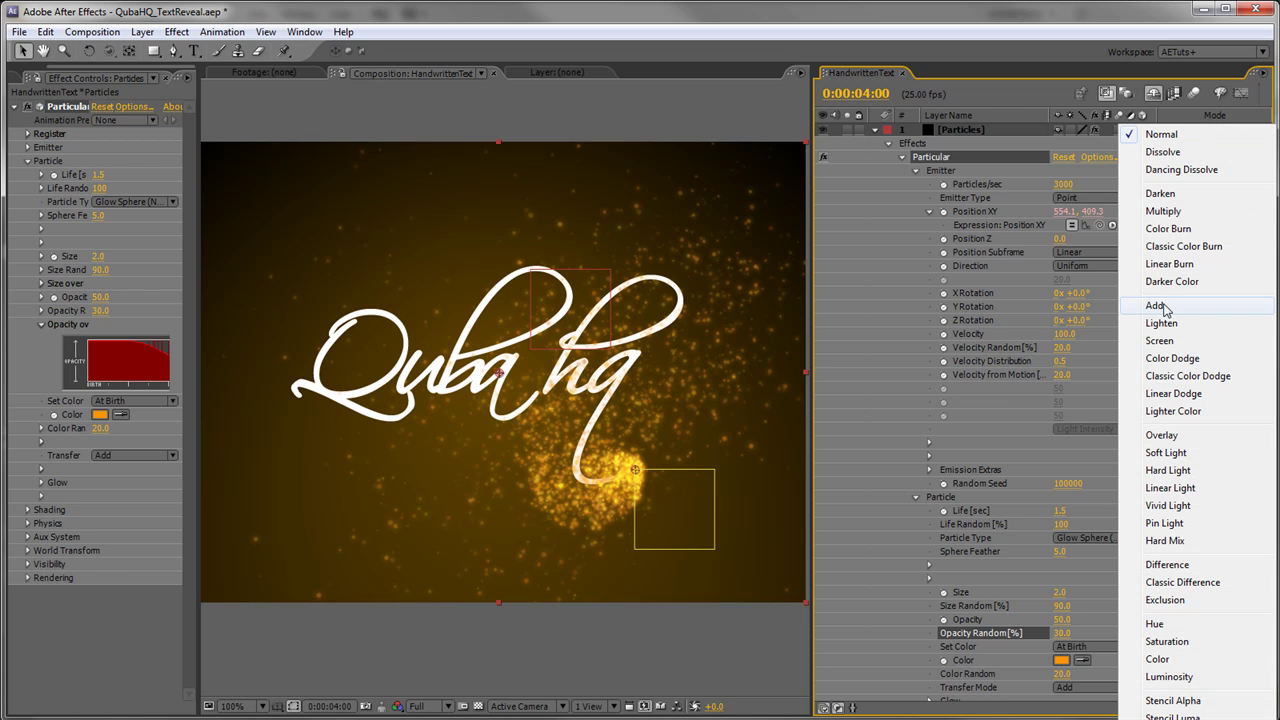
left_click(1163, 306)
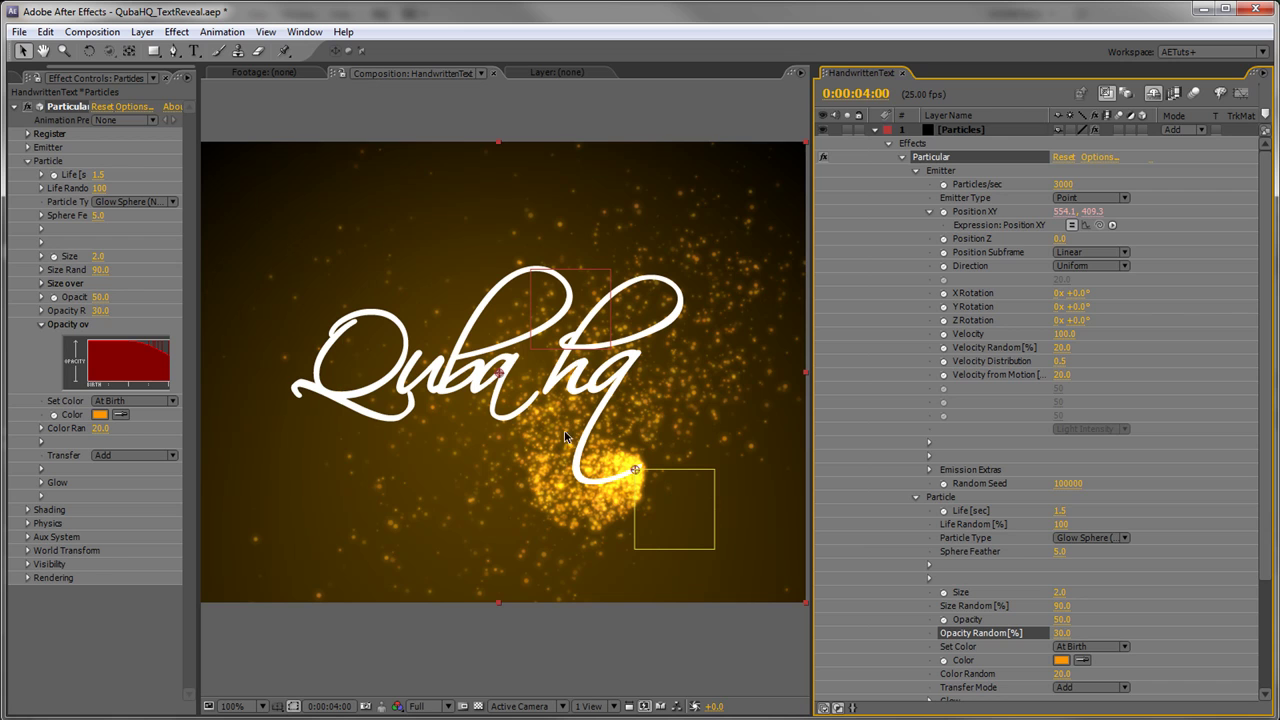
Step: Compare the Particles layer in Normal mode by inspecting the strokes at 400% zoom, and return the layer to Add
left_click(1192, 131)
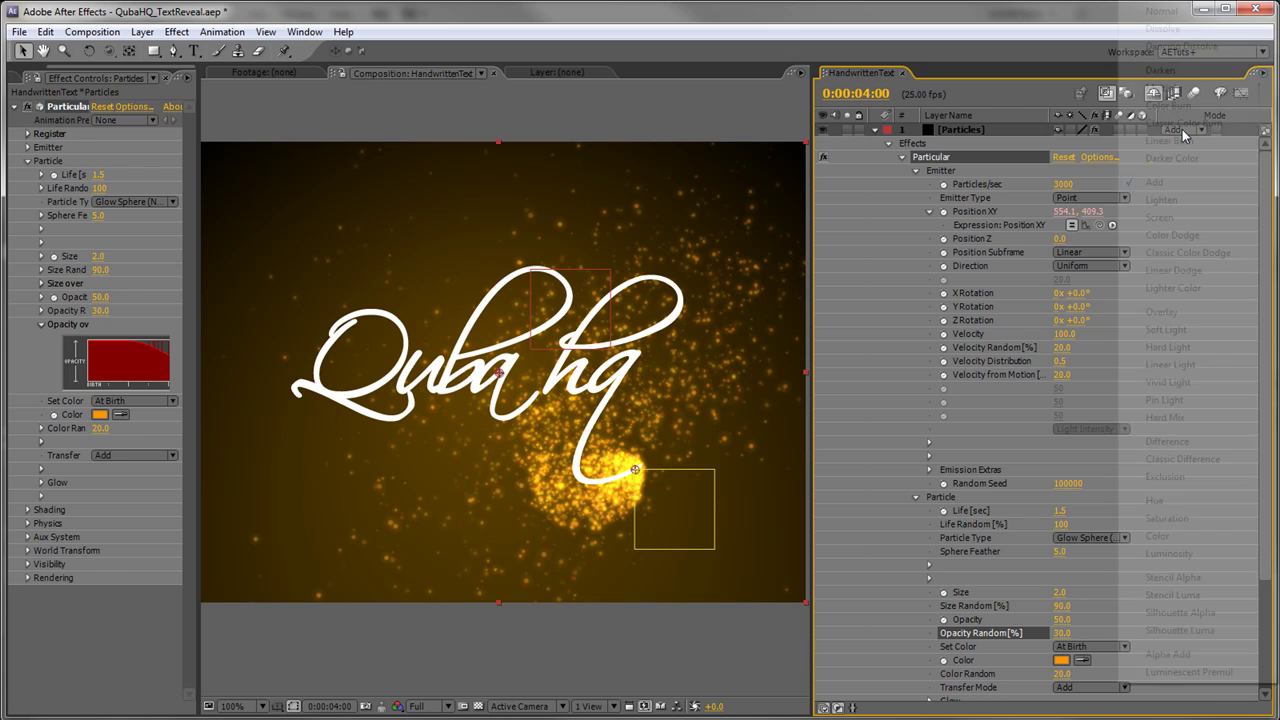
left_click(1161, 11)
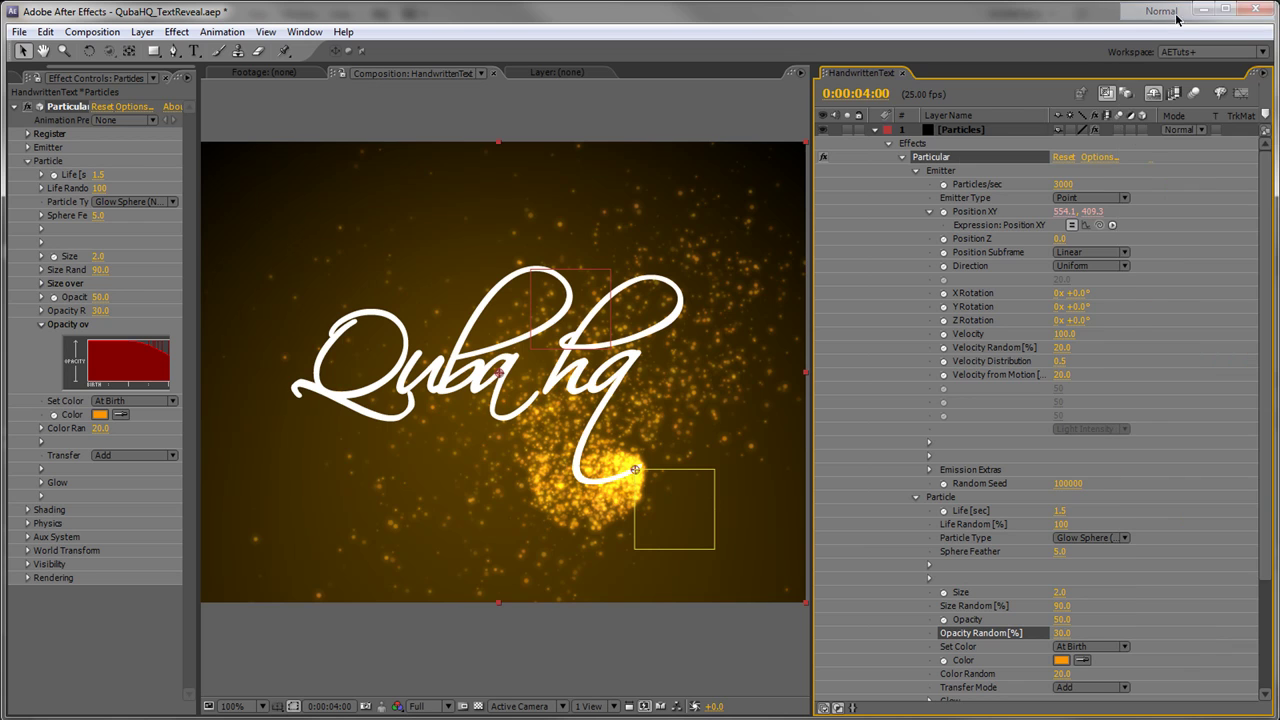
key("period")
key("period")
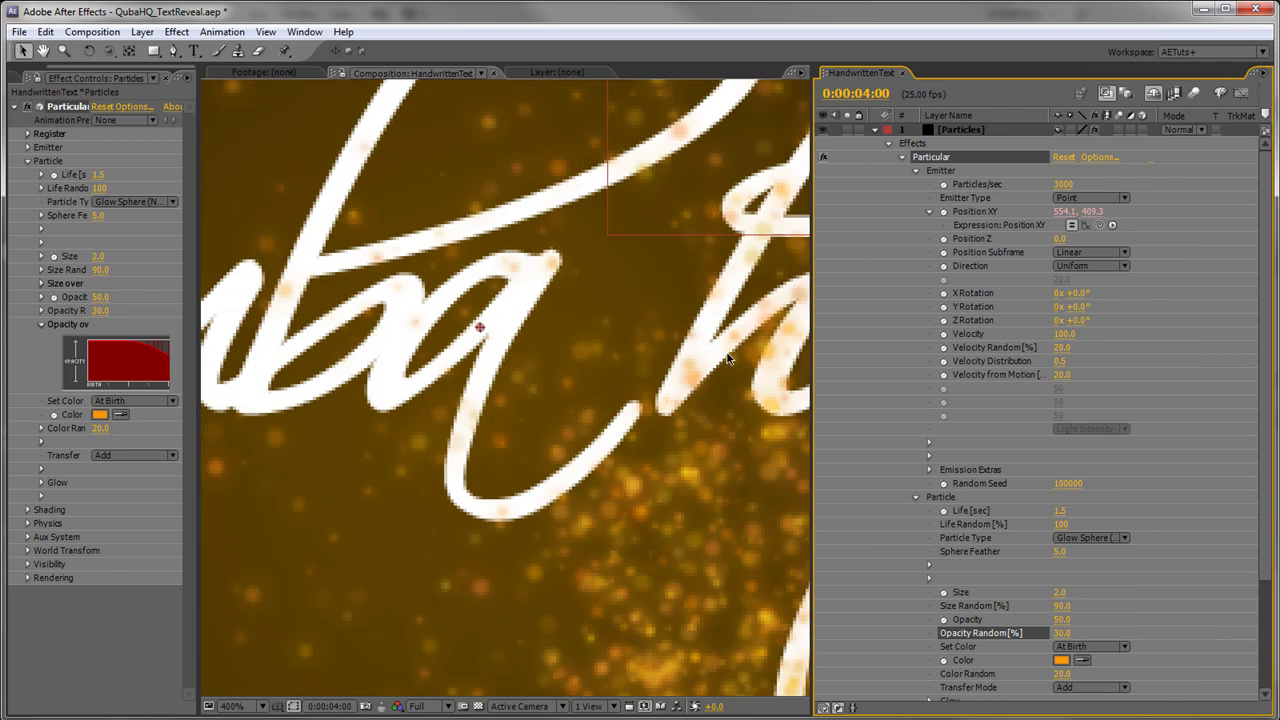
left_click(1186, 133)
left_click(1158, 305)
key("comma")
key("comma")
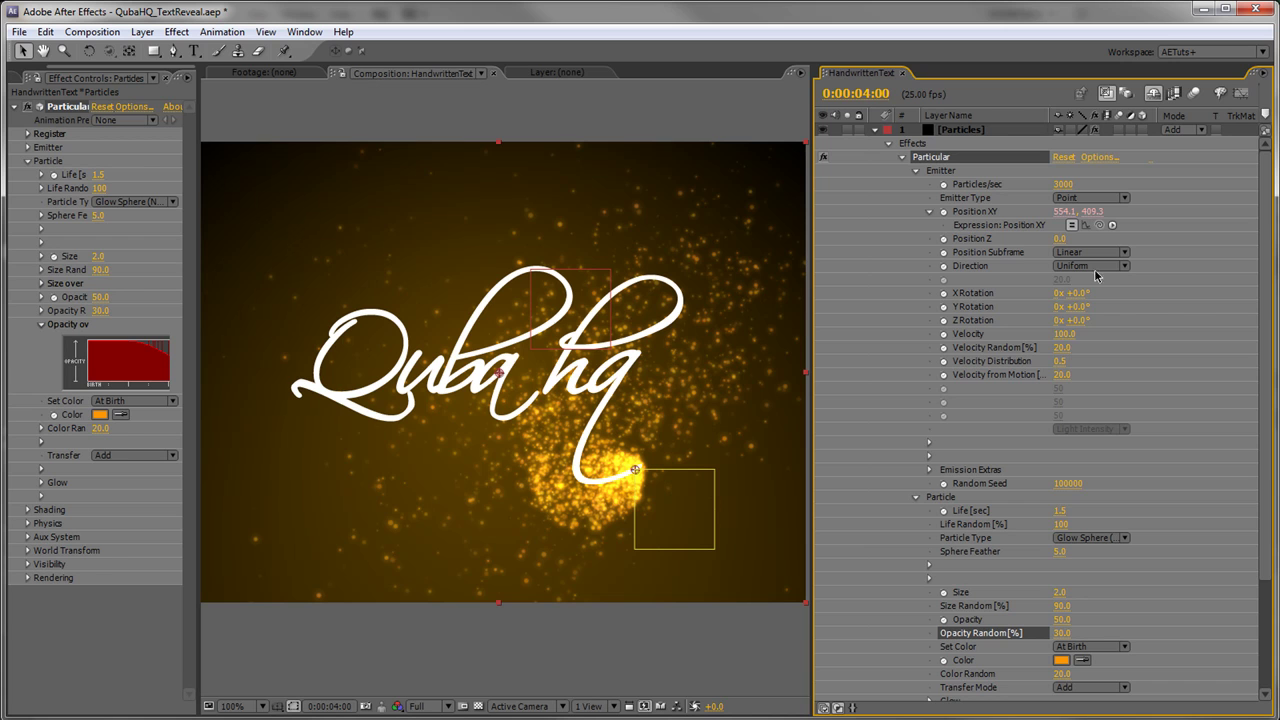
Step: Set the emitter's Direction to Outwards with a Direction Spread of 100 percent
left_click(1080, 268)
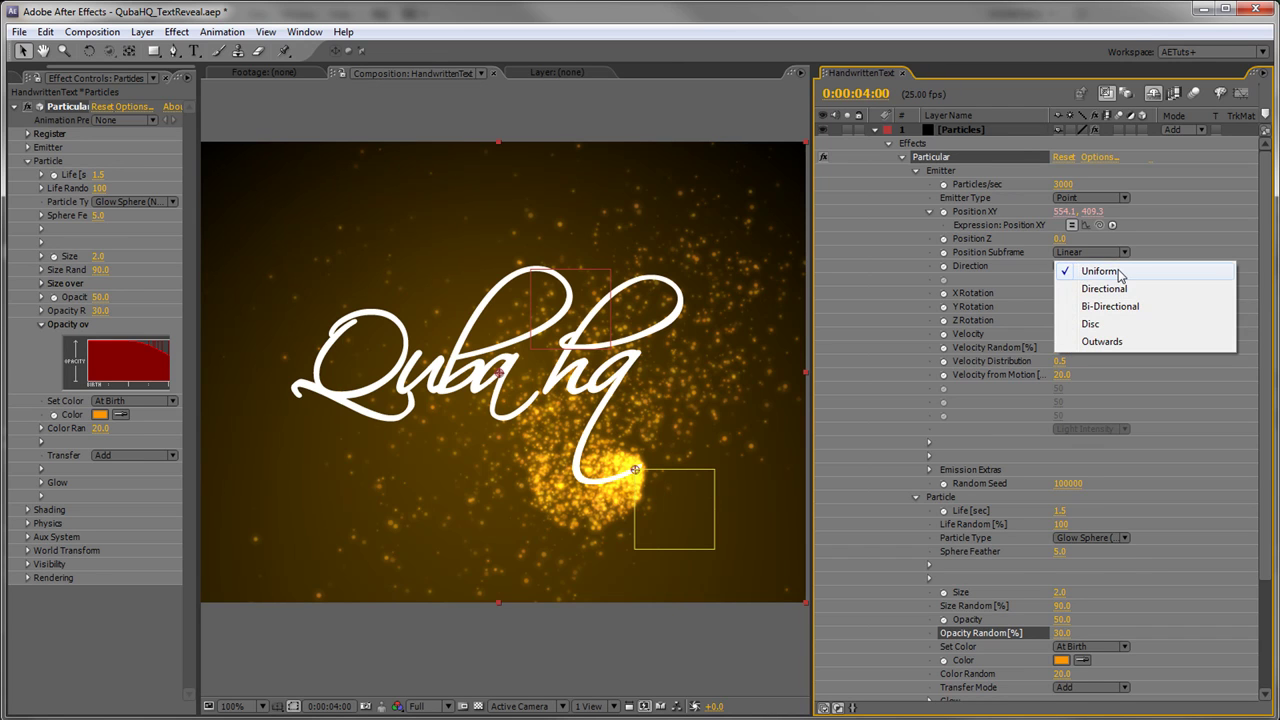
left_click(1124, 341)
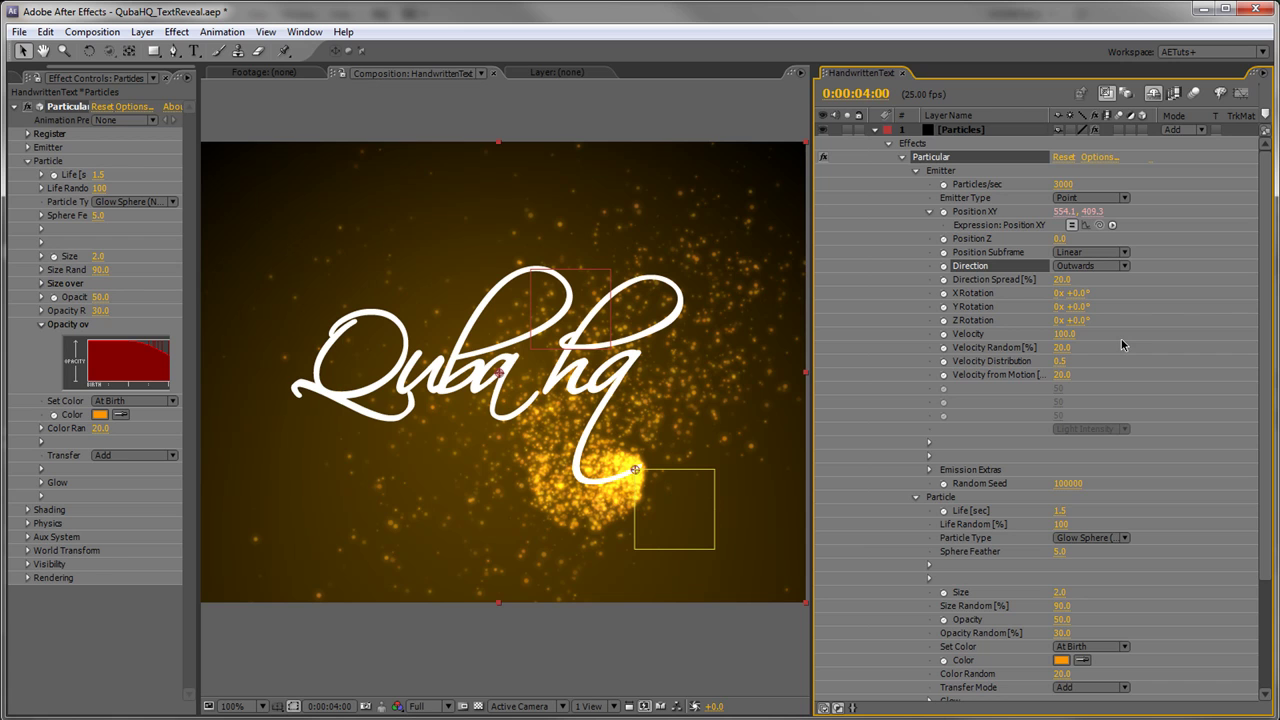
left_click_drag(1062, 281, 1187, 278)
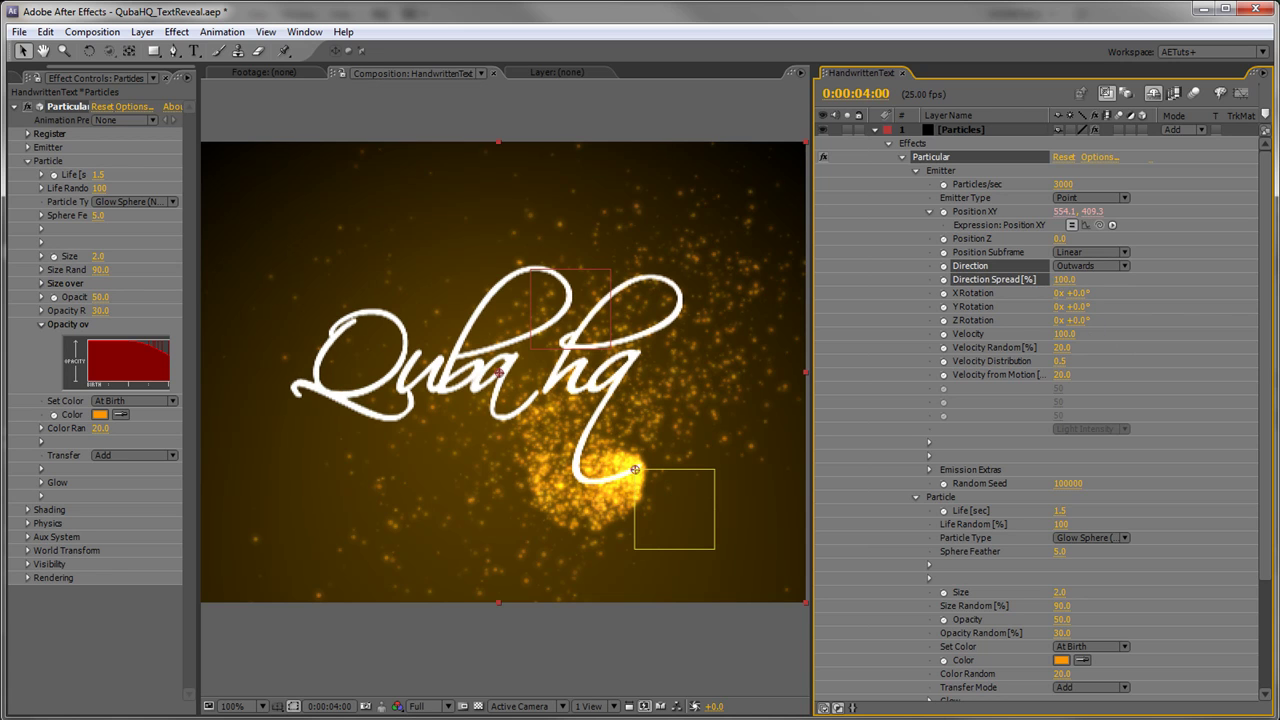
Step: Set the emitter's Velocity to 50, Velocity Random to 100 percent and Velocity Distribution to 1
left_click(1068, 334)
type("50")
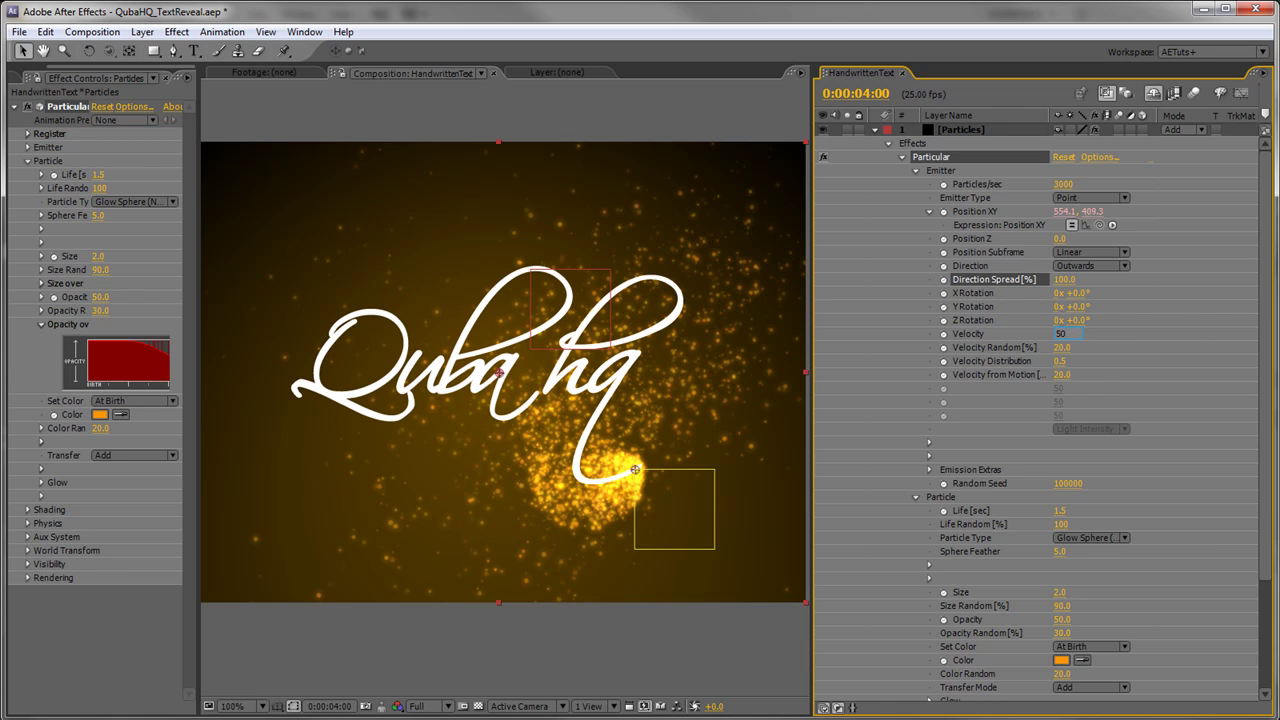
key("Tab")
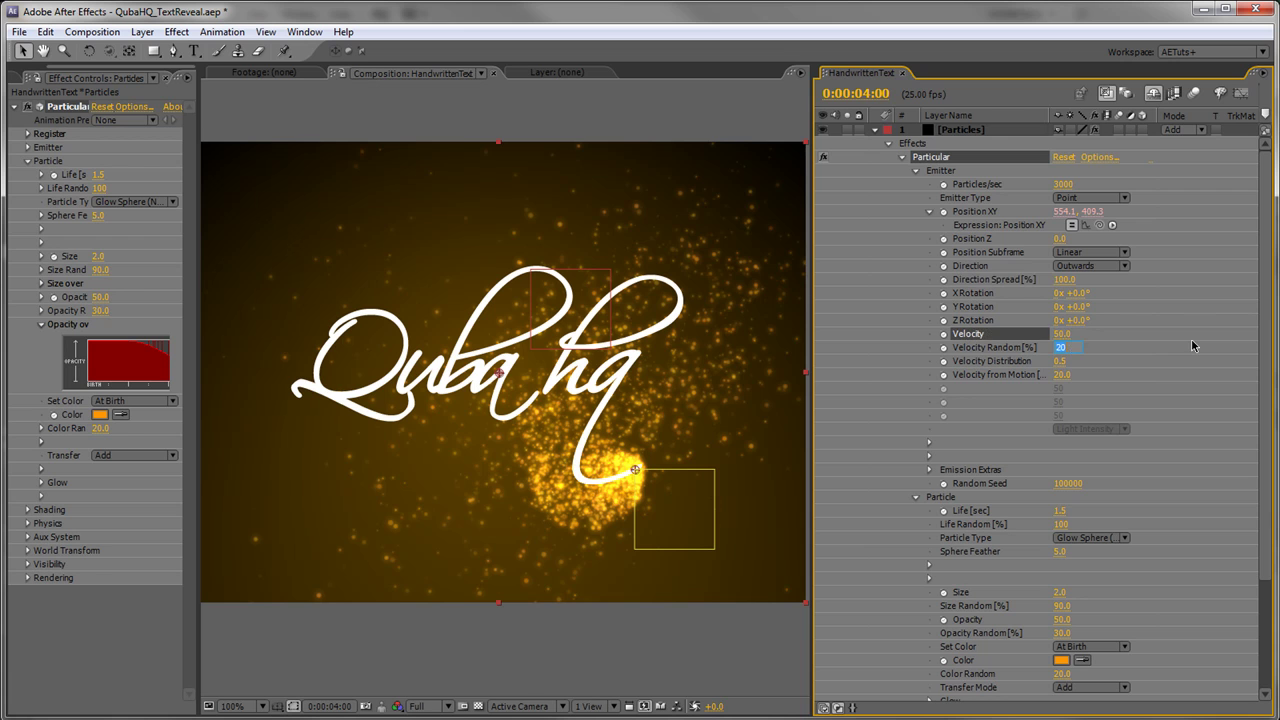
type("100")
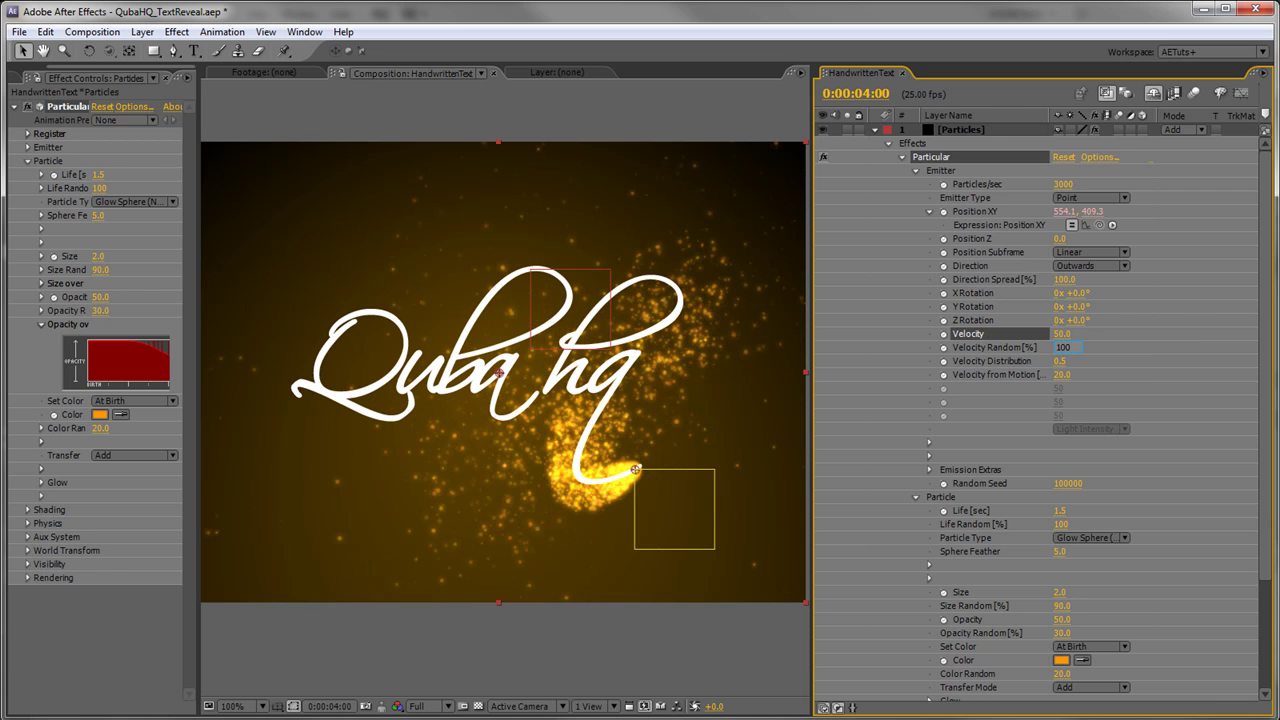
key("Tab")
type("1")
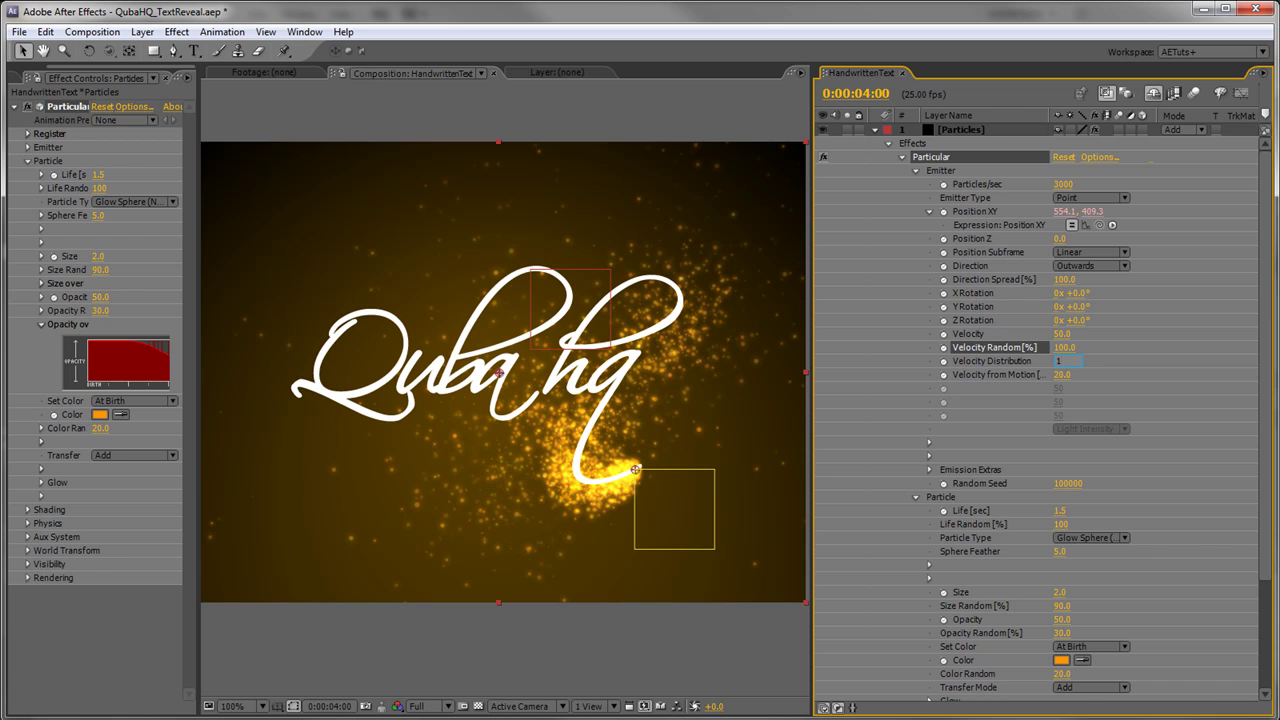
key("Tab")
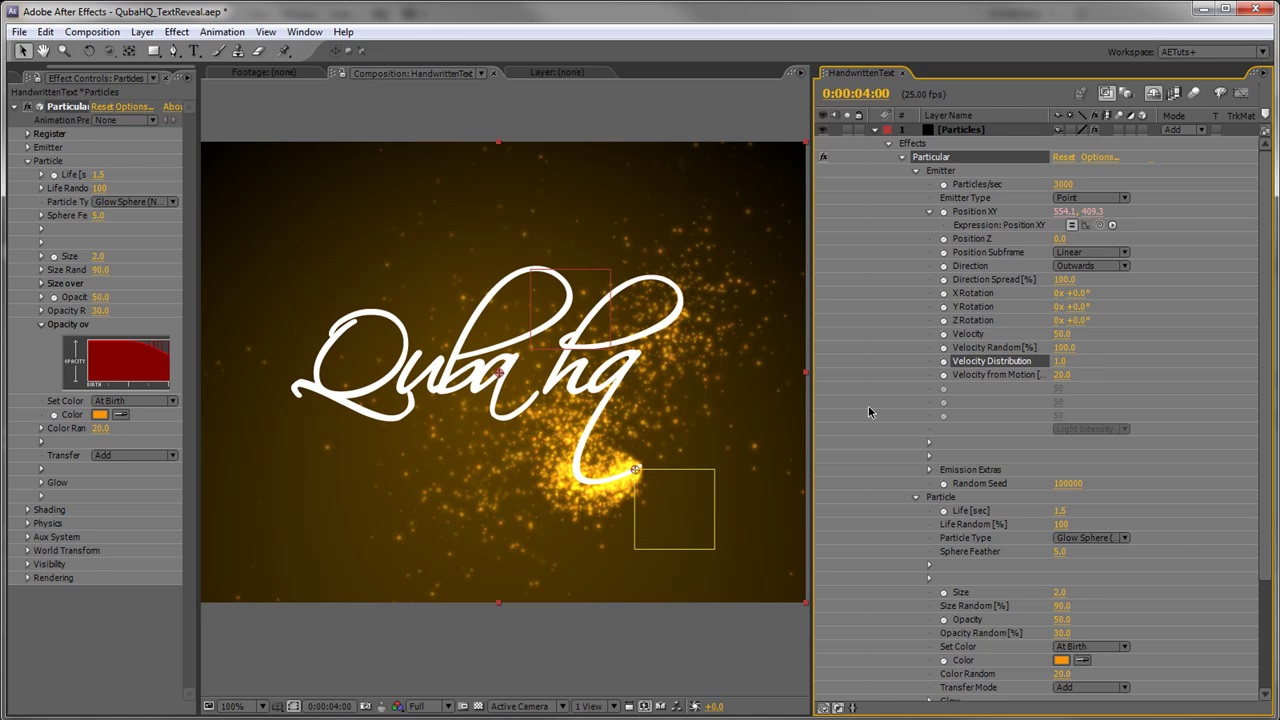
Step: Set the Air Resistance to 1 in Particular's Air physics settings
left_click_drag(1256, 510, 1256, 618)
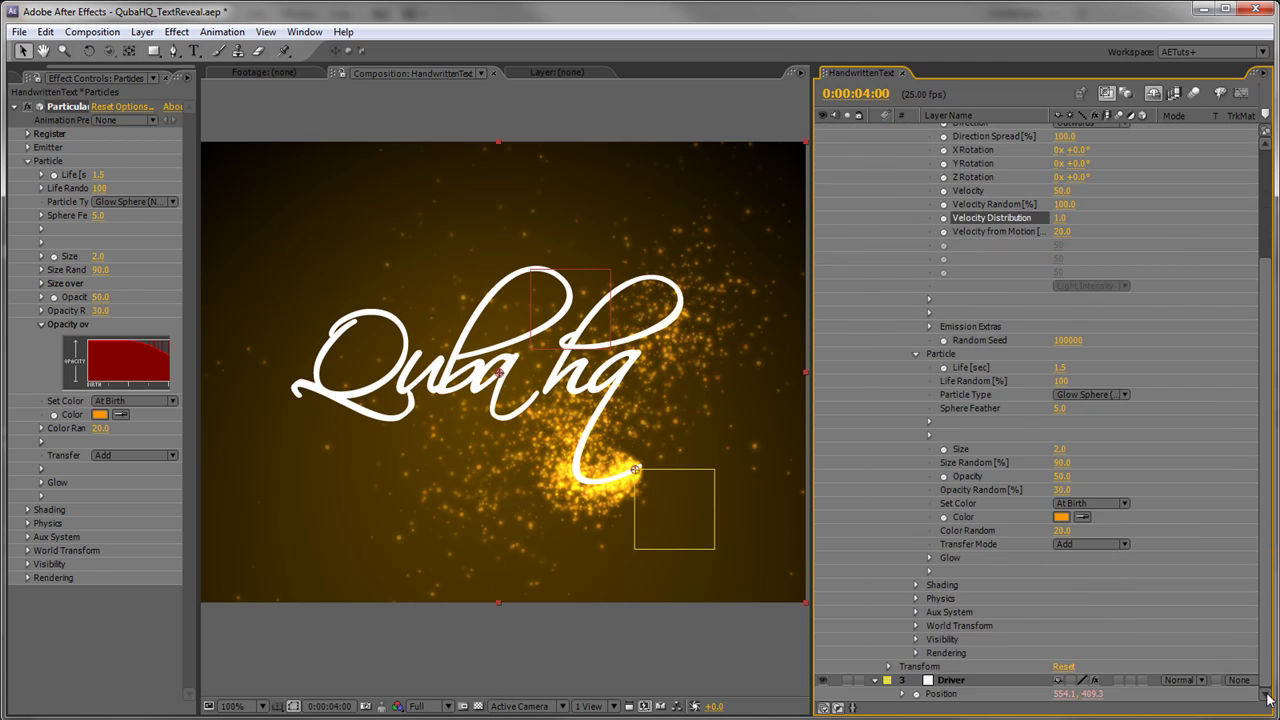
left_click(916, 599)
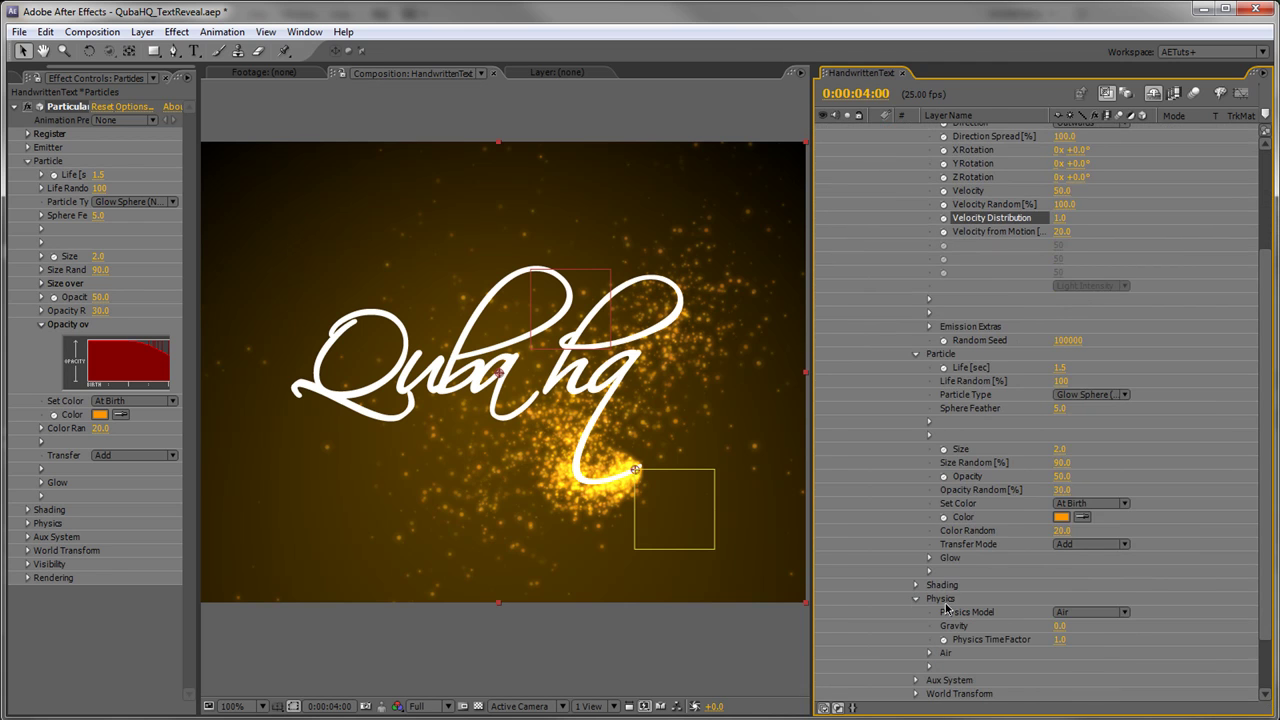
scroll(1268, 658, "down", 2)
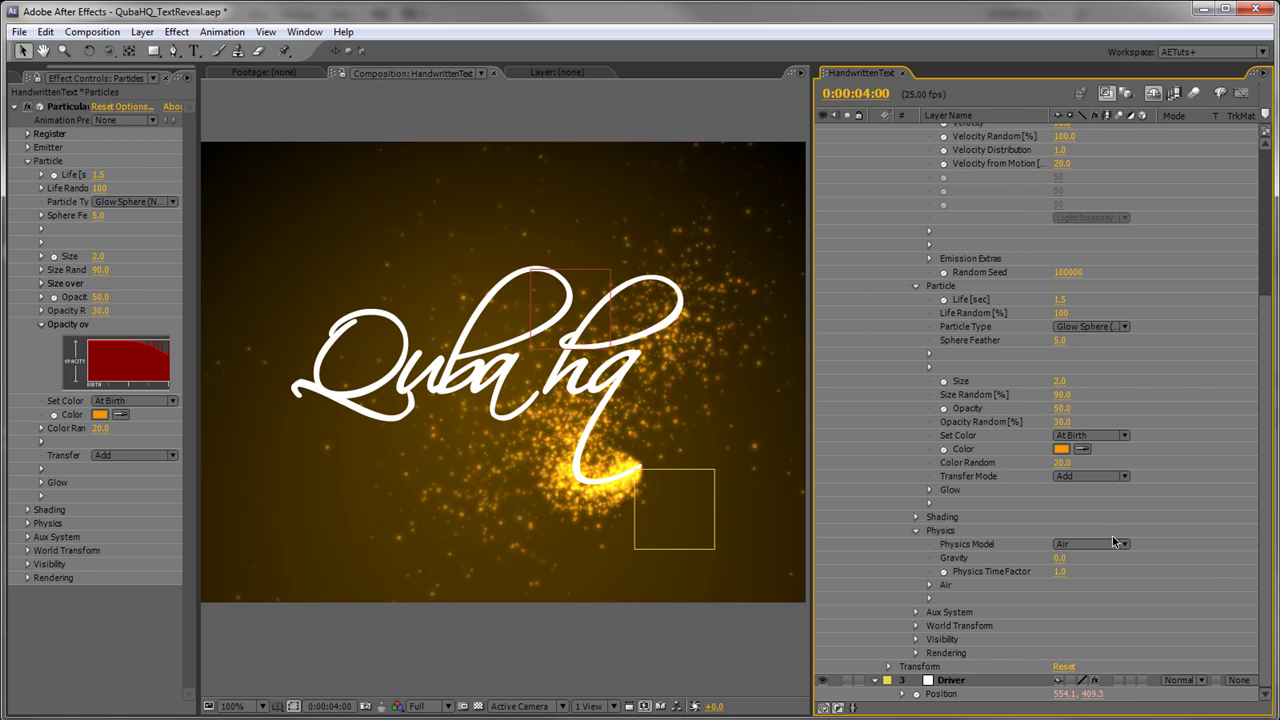
left_click(929, 587)
scroll(929, 587, "down", 2)
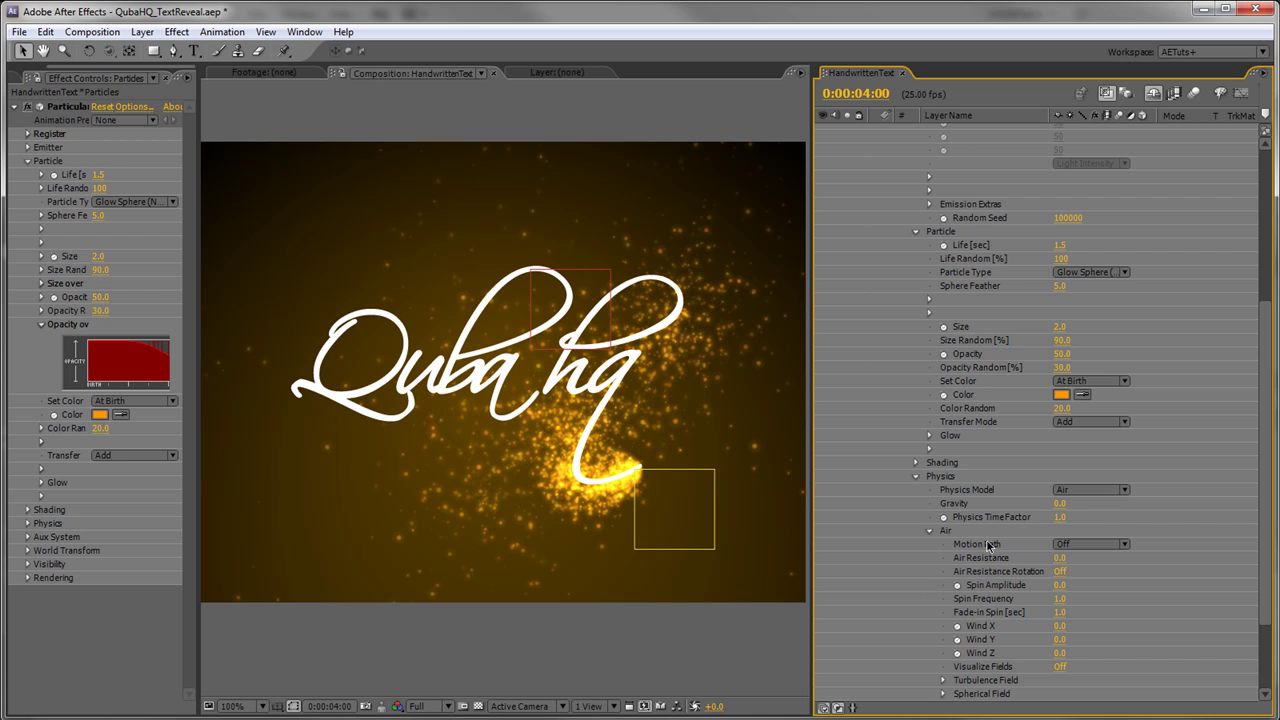
left_click(1060, 560)
type("1")
key("Return")
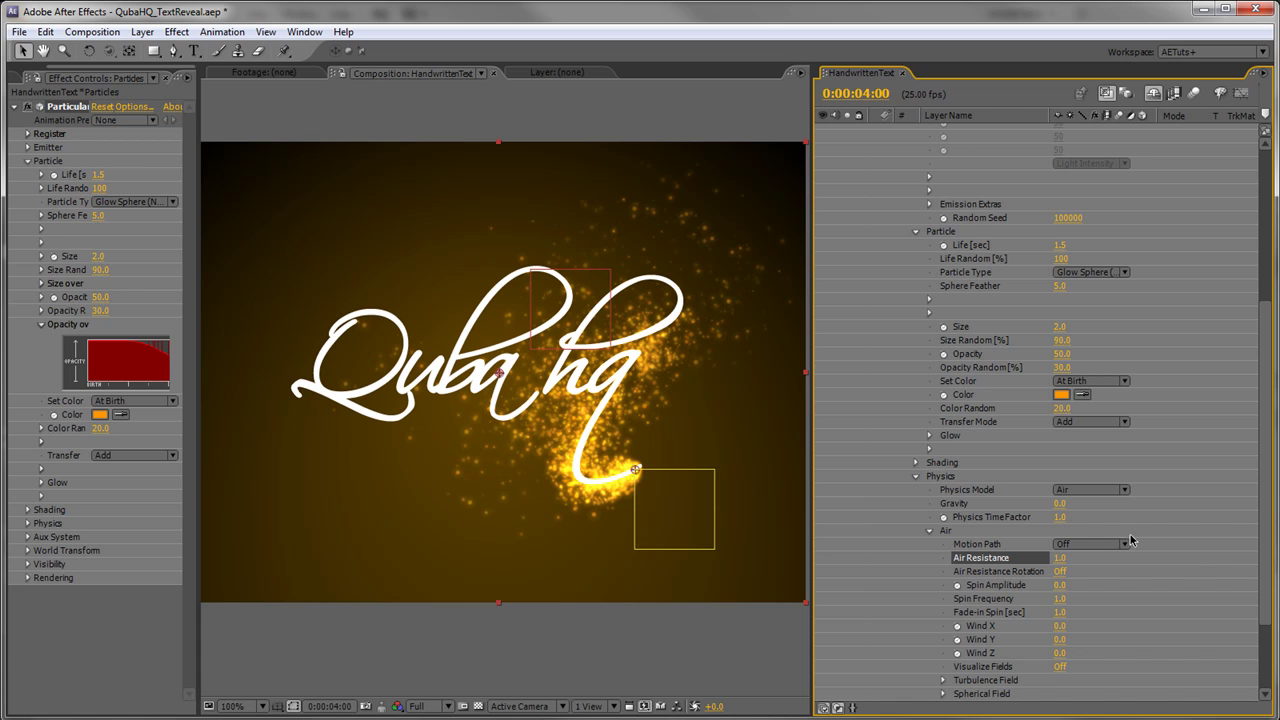
Step: Set the particle physics Gravity to 200
left_click_drag(1060, 503, 1078, 503)
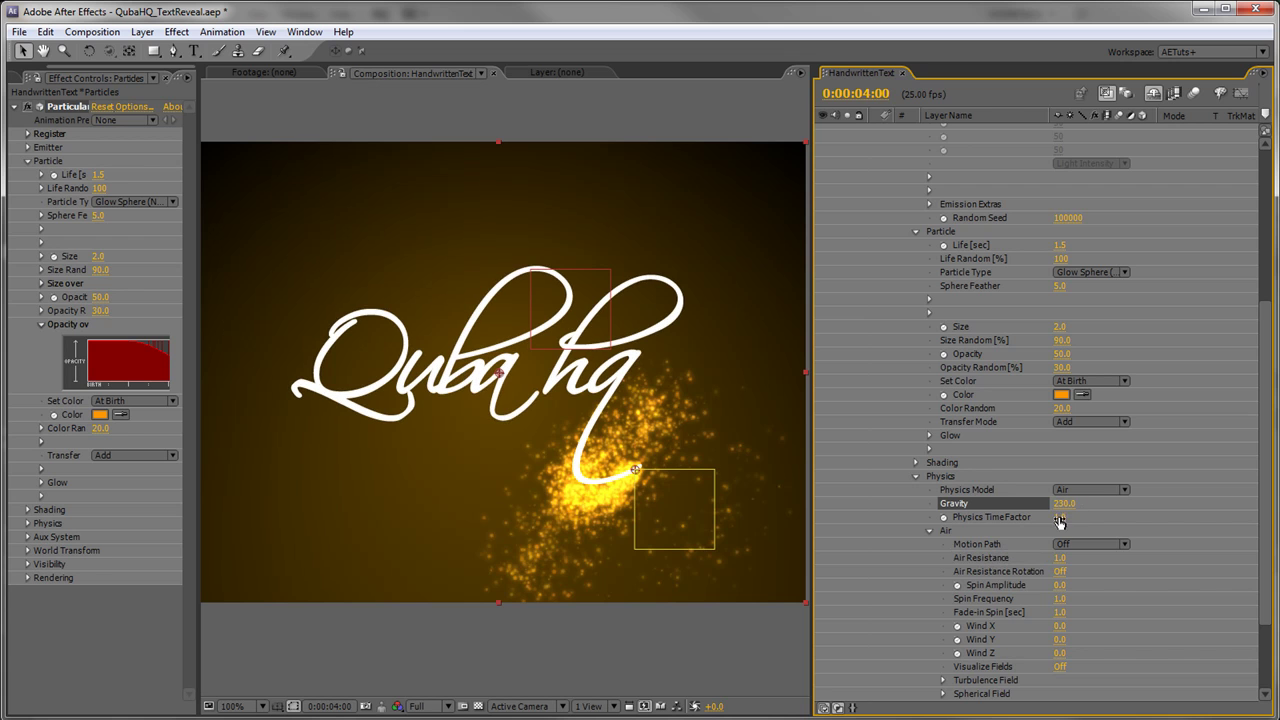
left_click(1066, 503)
type("200")
key("Return")
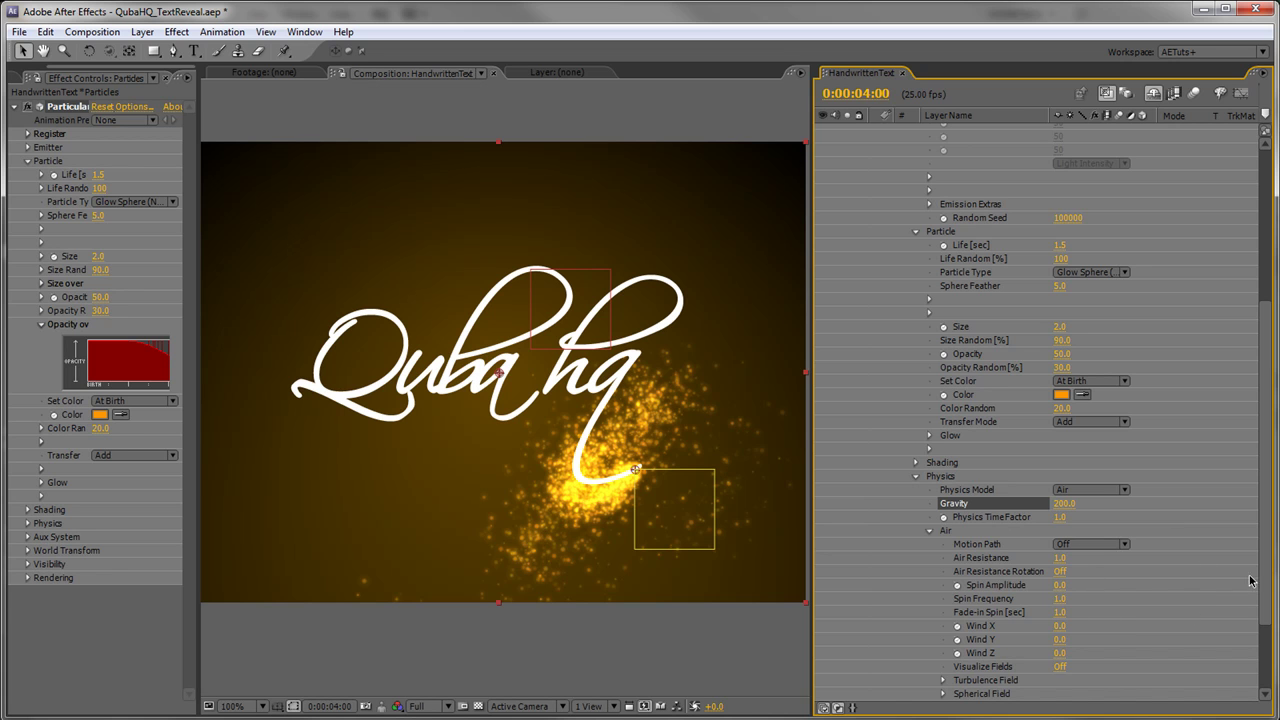
Step: Set the Turbulence Field's Affect Position to 75 and preview the particle animation in an enlarged composition view
scroll(1262, 582, "down", 3)
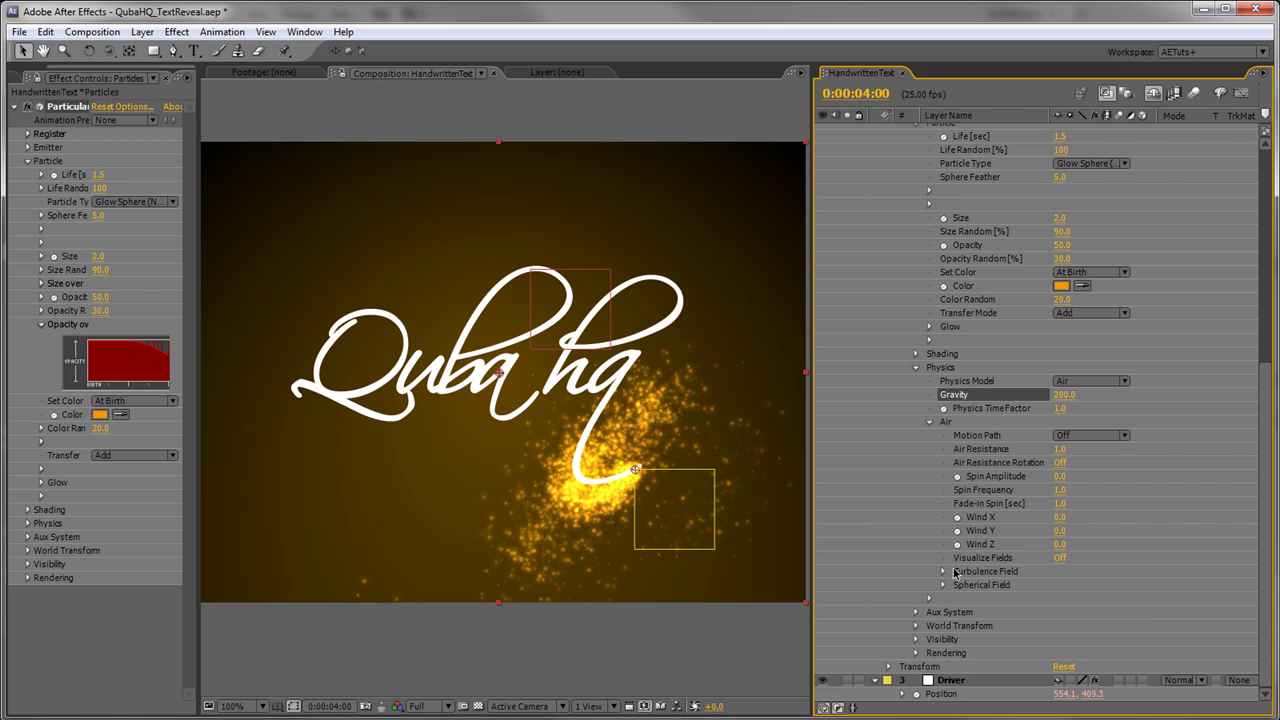
left_click(943, 571)
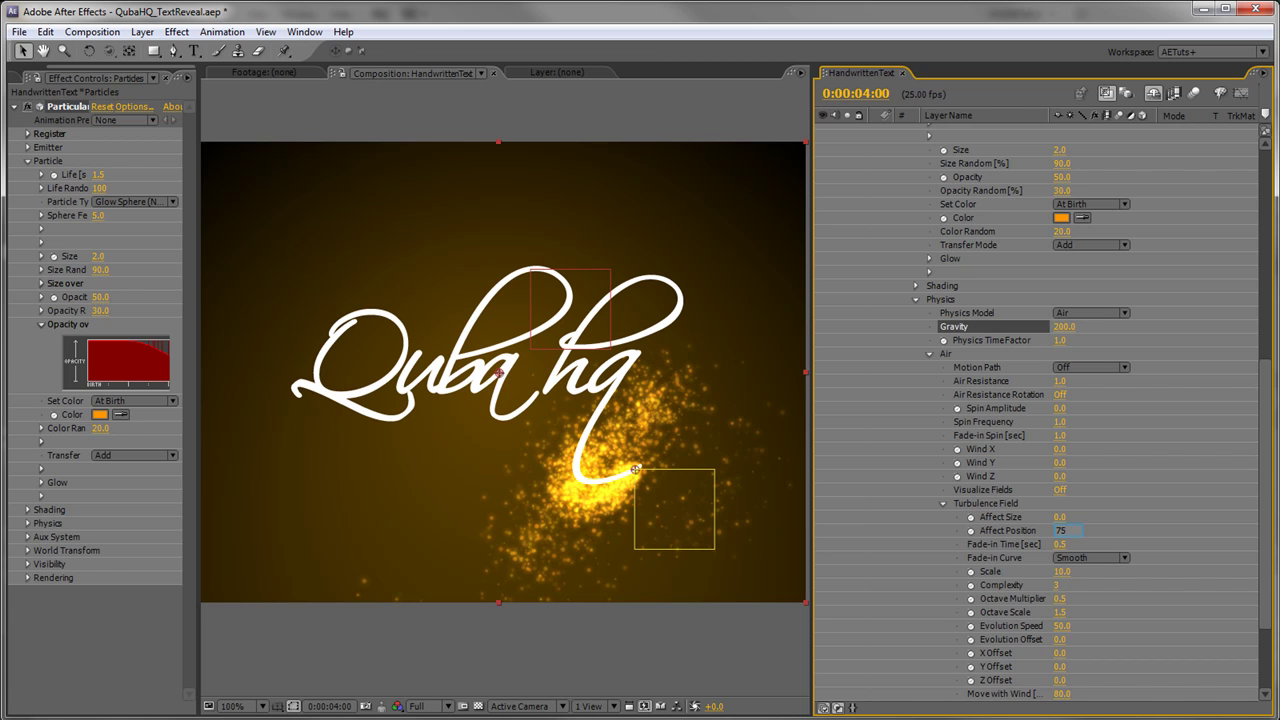
key("Return")
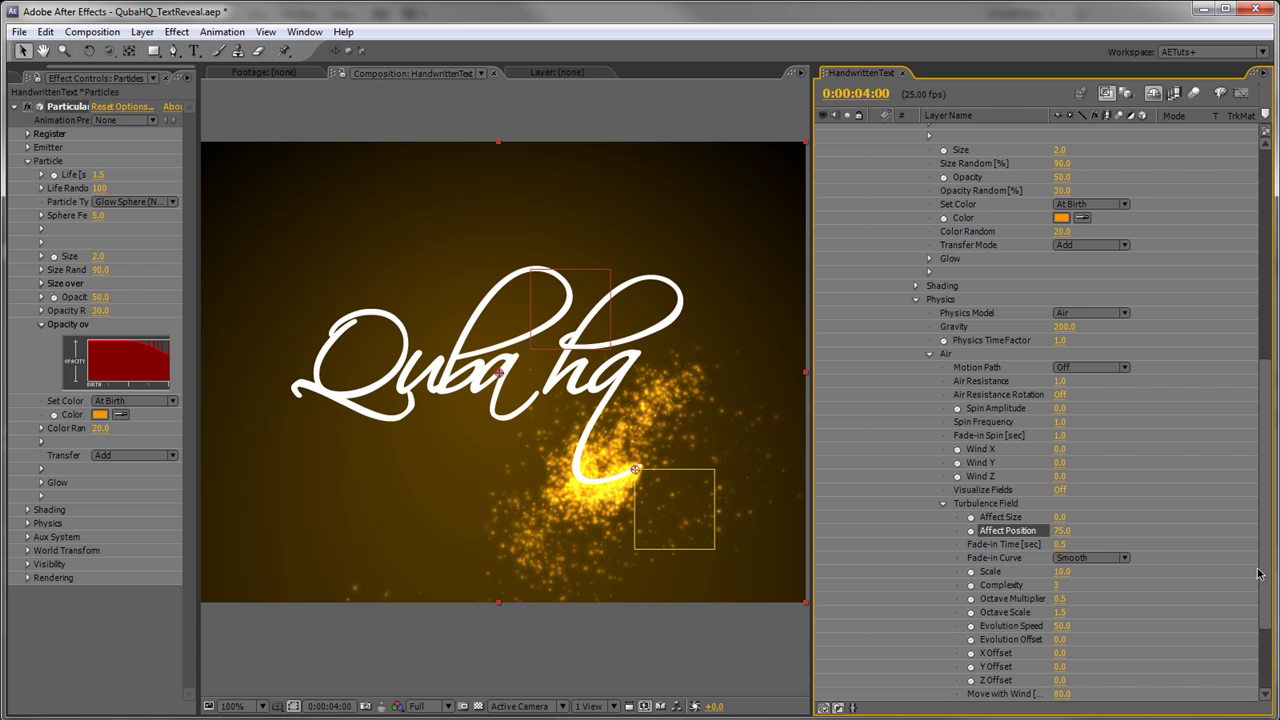
left_click_drag(812, 524, 946, 514)
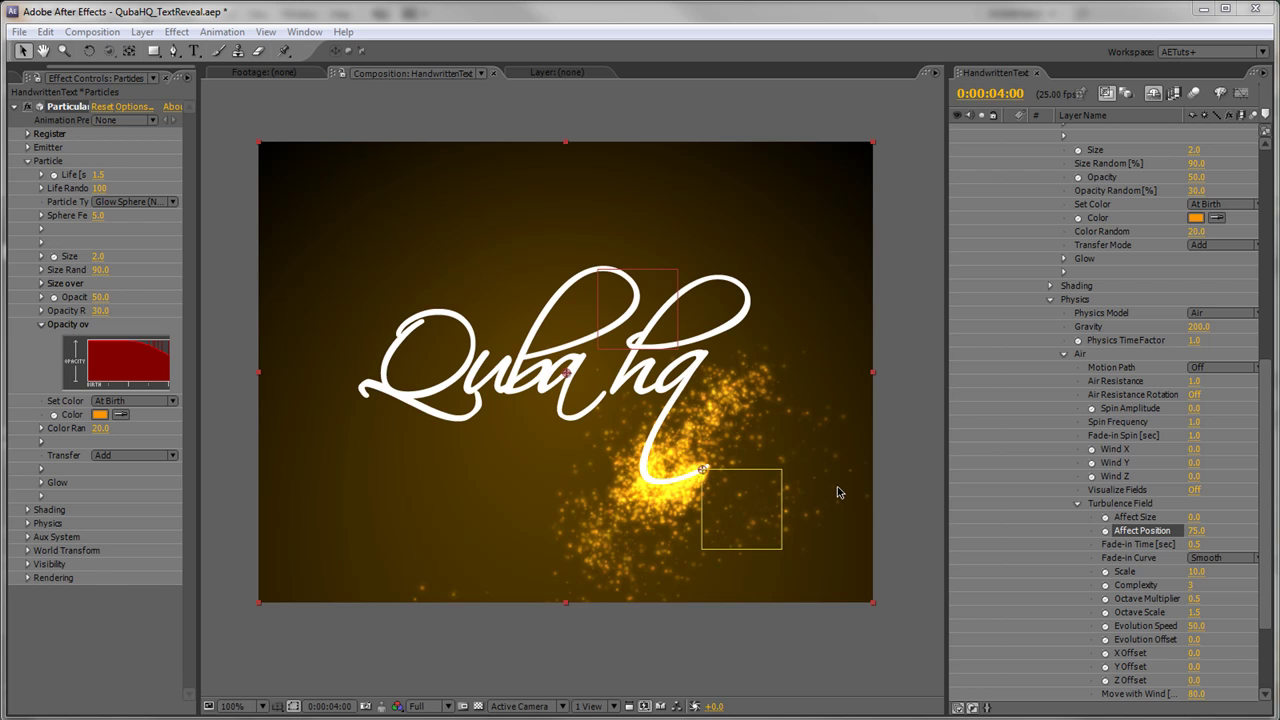
key("space")
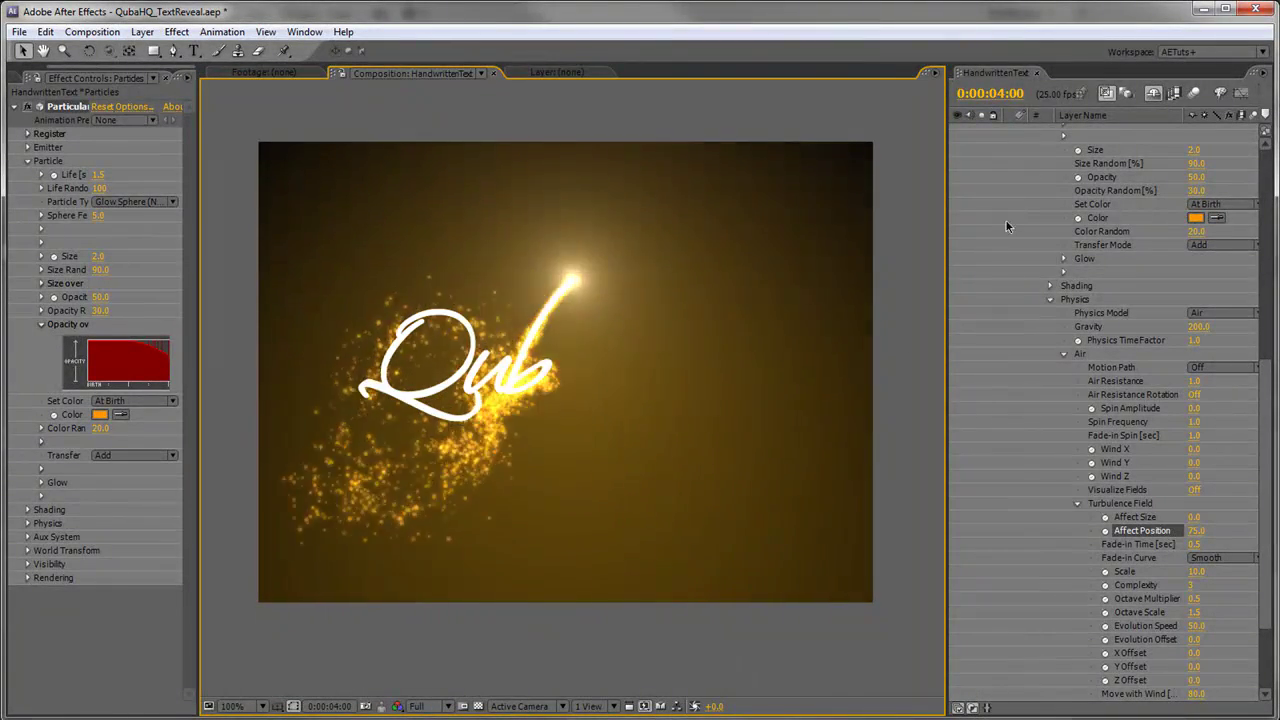
Step: Dock the HandwrittenText timeline beneath the composition view and resize it to show the layer tracks
left_click(995, 72)
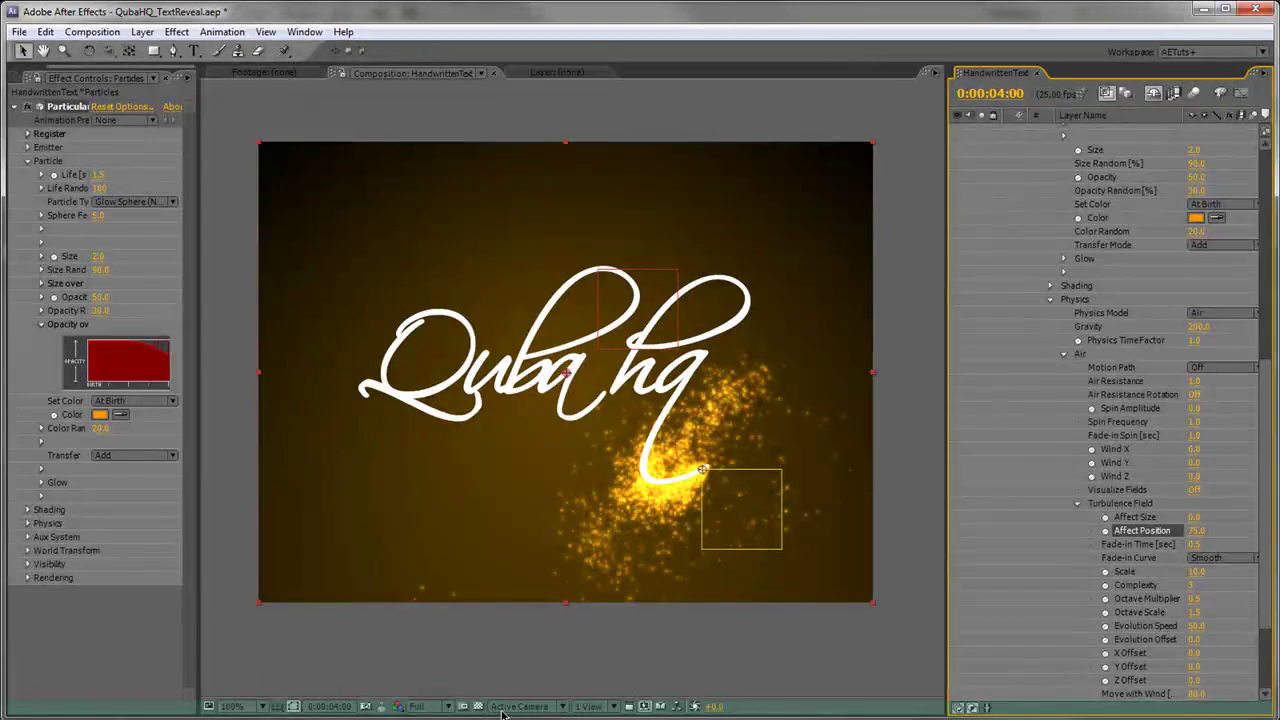
left_click_drag(990, 72, 585, 600)
left_click_drag(701, 388, 698, 570)
left_click_drag(1266, 643, 1267, 607)
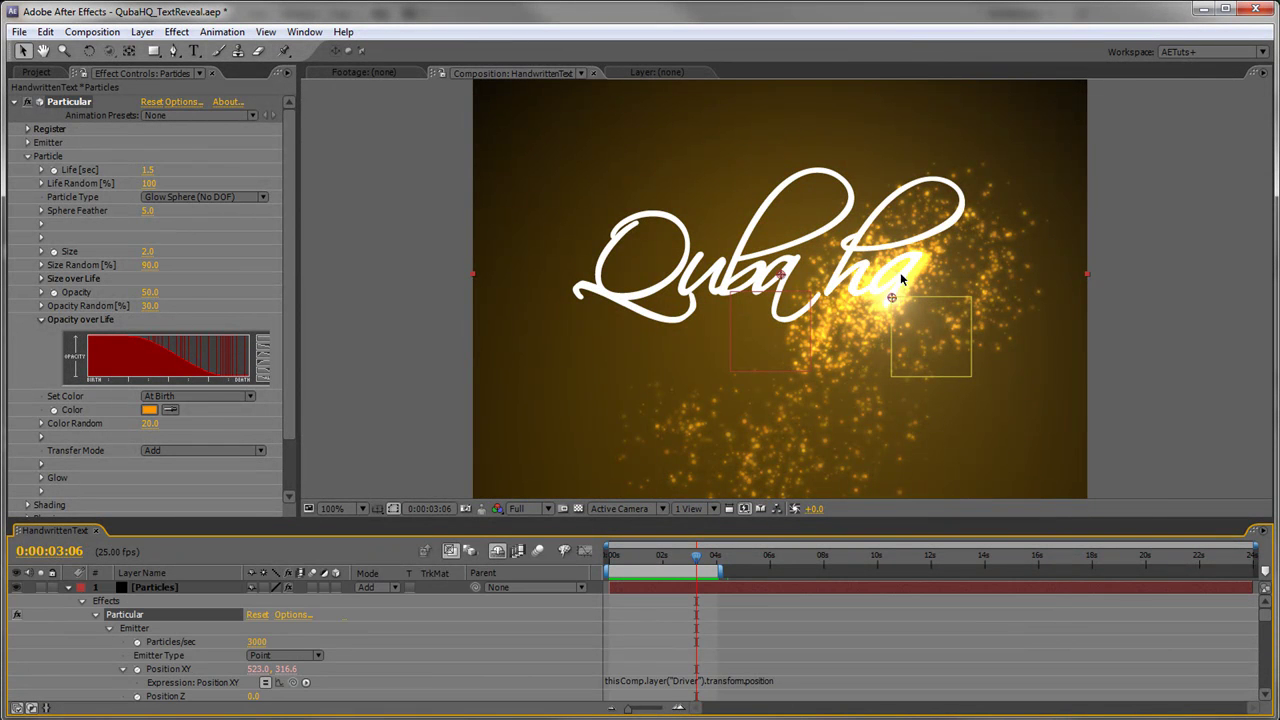
Step: Set the Particular emitter's Particles/sec to 10000 and keyframe it at 0:00:03:06
left_click(257, 641)
type("5")
key("BackSpace")
type("10000")
left_click(137, 641)
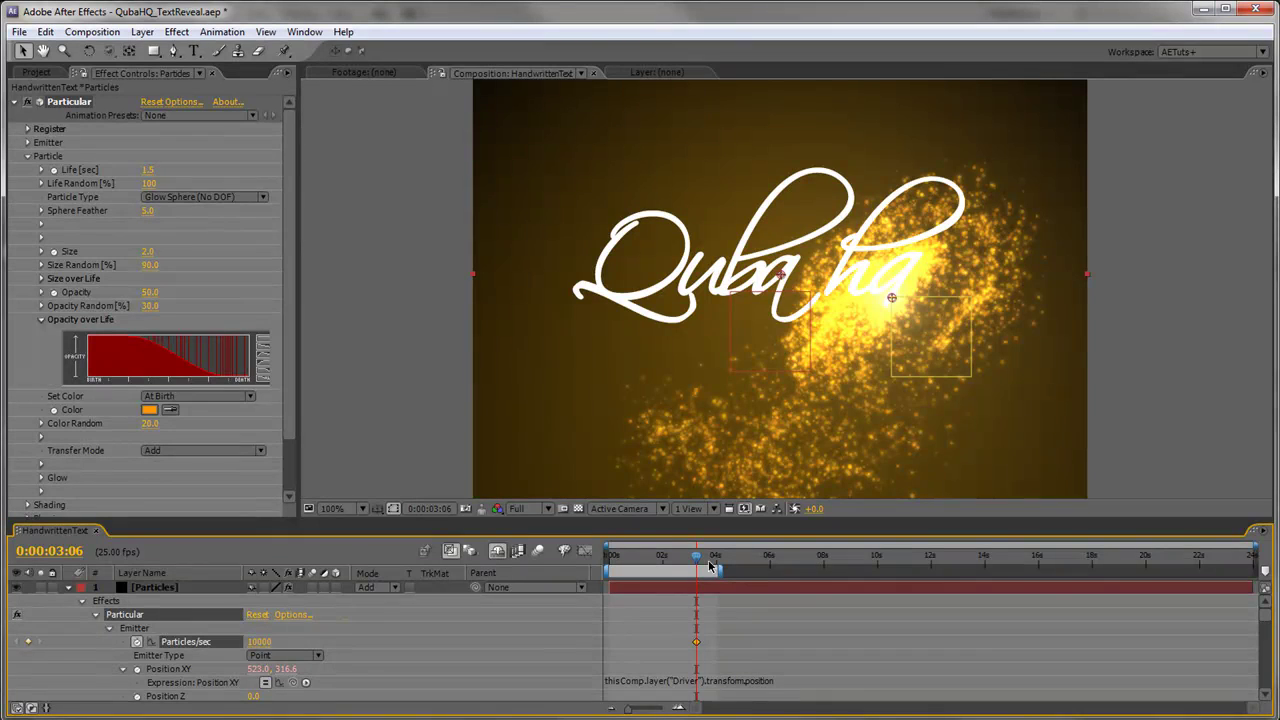
Step: Keyframe Particles/sec to 0 at 0:00:04:00 so the emission fades out
left_click_drag(712, 561, 716, 562)
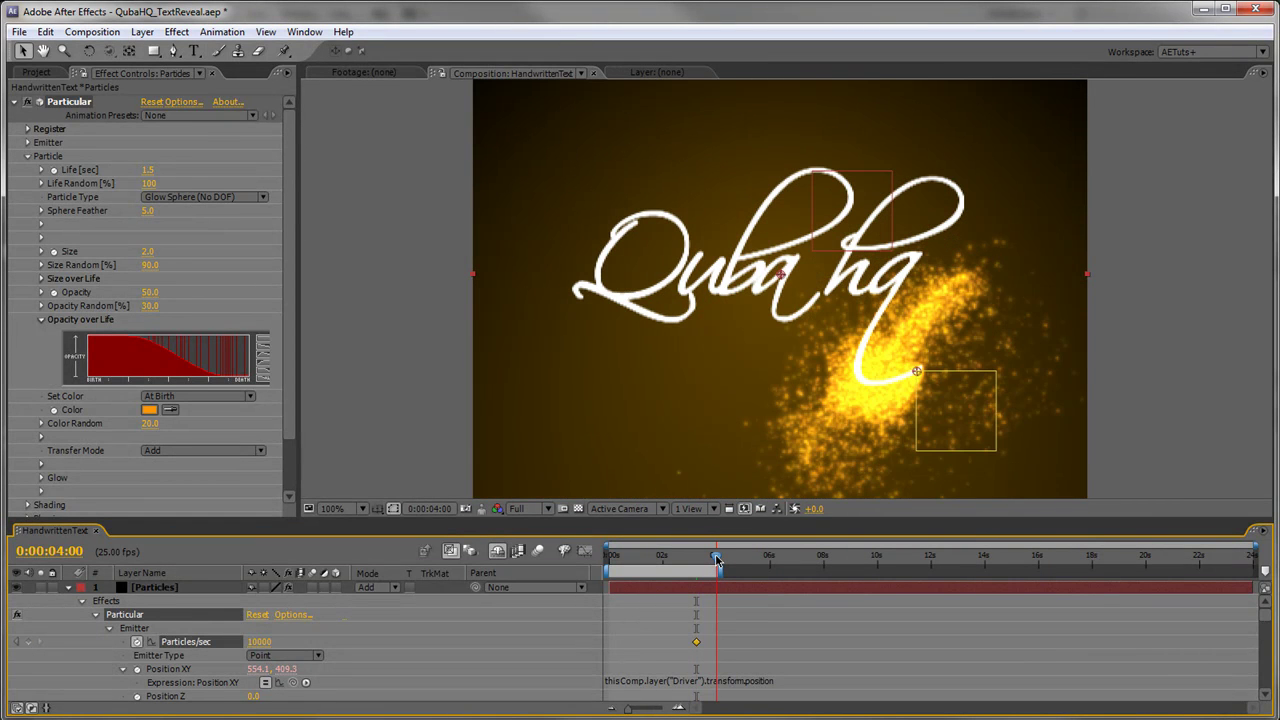
type("0")
key("Return")
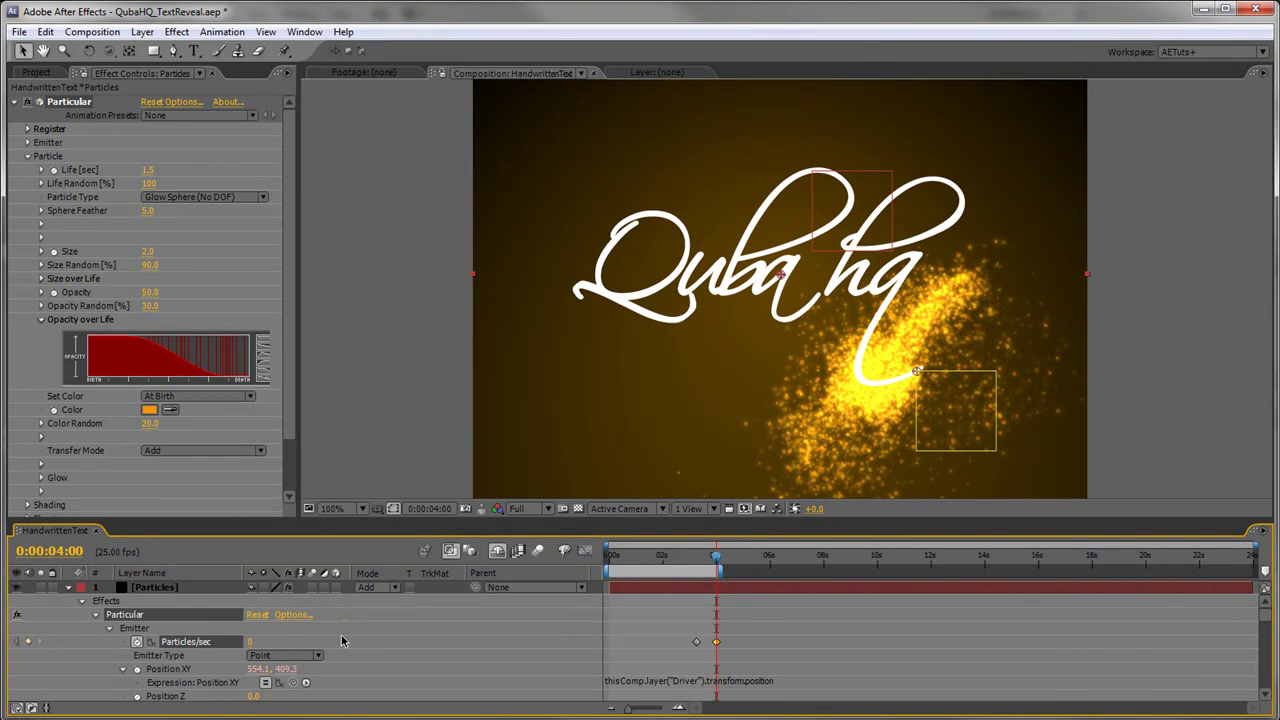
Step: Check the particle fade-out after the last keyframe and extend the work area to about 6 seconds
left_click_drag(727, 560, 758, 562)
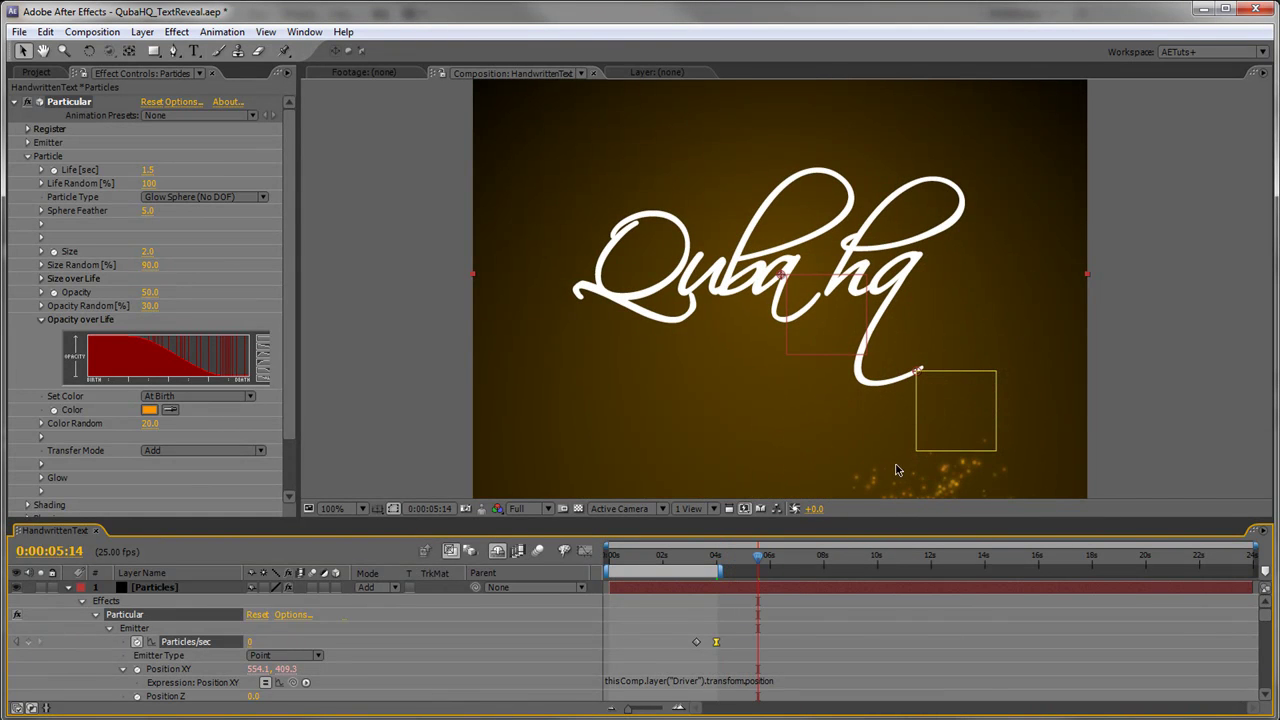
left_click_drag(874, 520, 872, 546)
left_click_drag(758, 586, 770, 590)
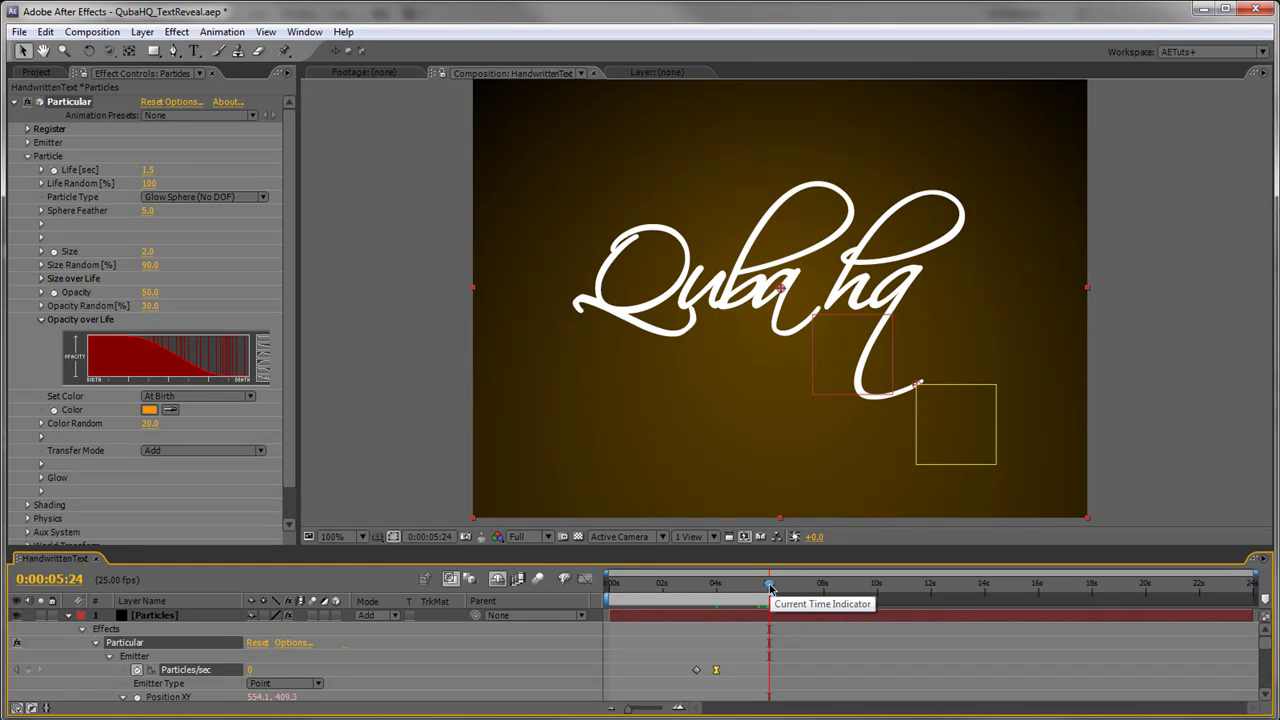
left_click_drag(770, 588, 648, 590)
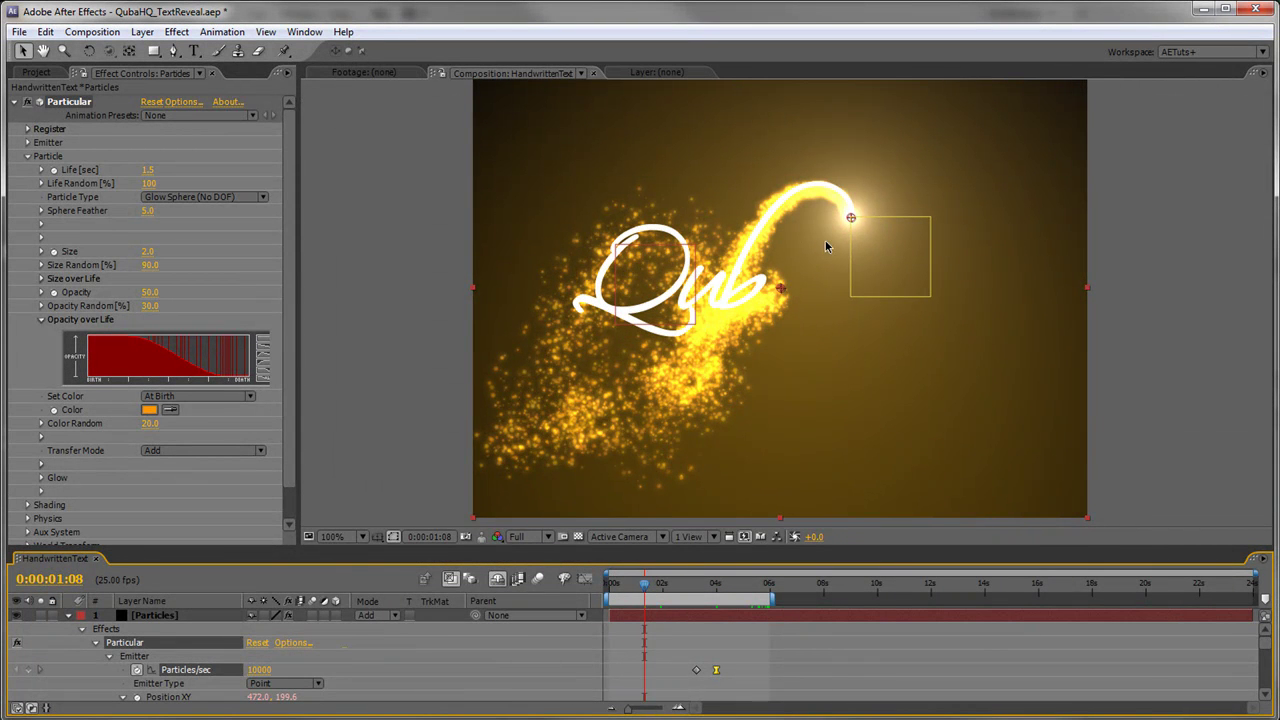
Step: Set the emitter's Velocity to 100 and preview the particle animation in an enlarged composition view
left_click_drag(691, 542, 691, 390)
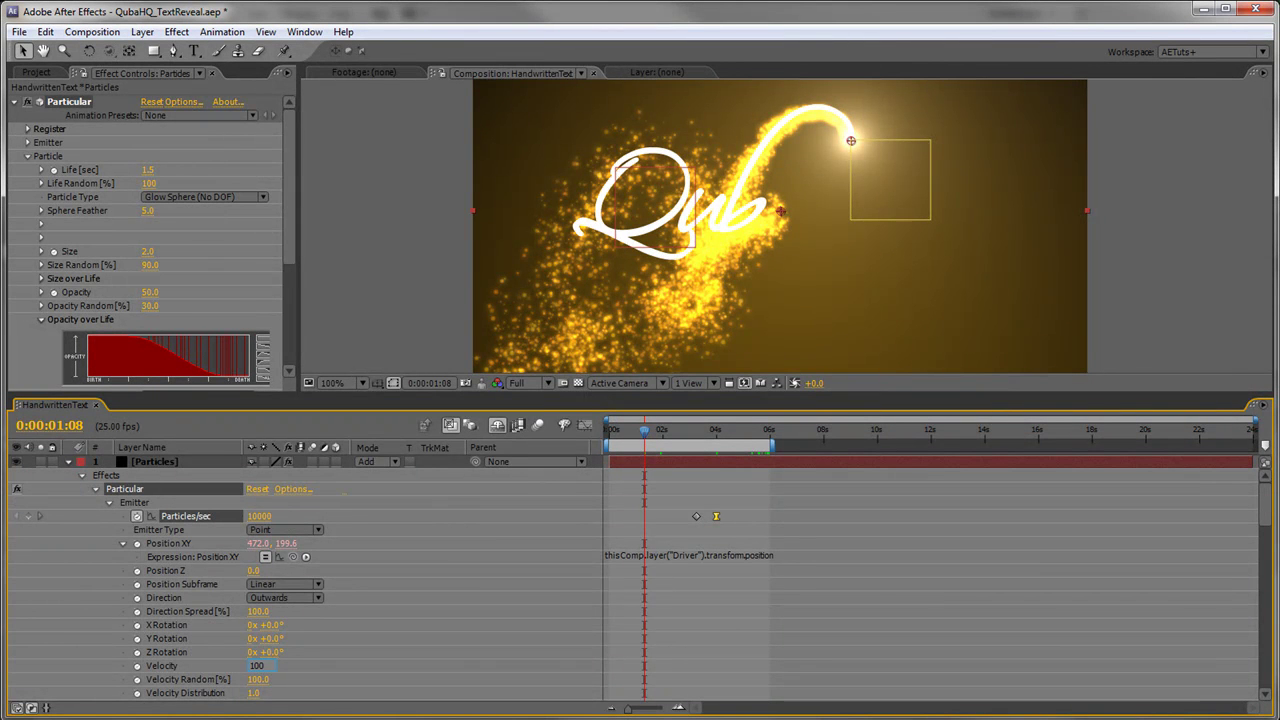
key("Return")
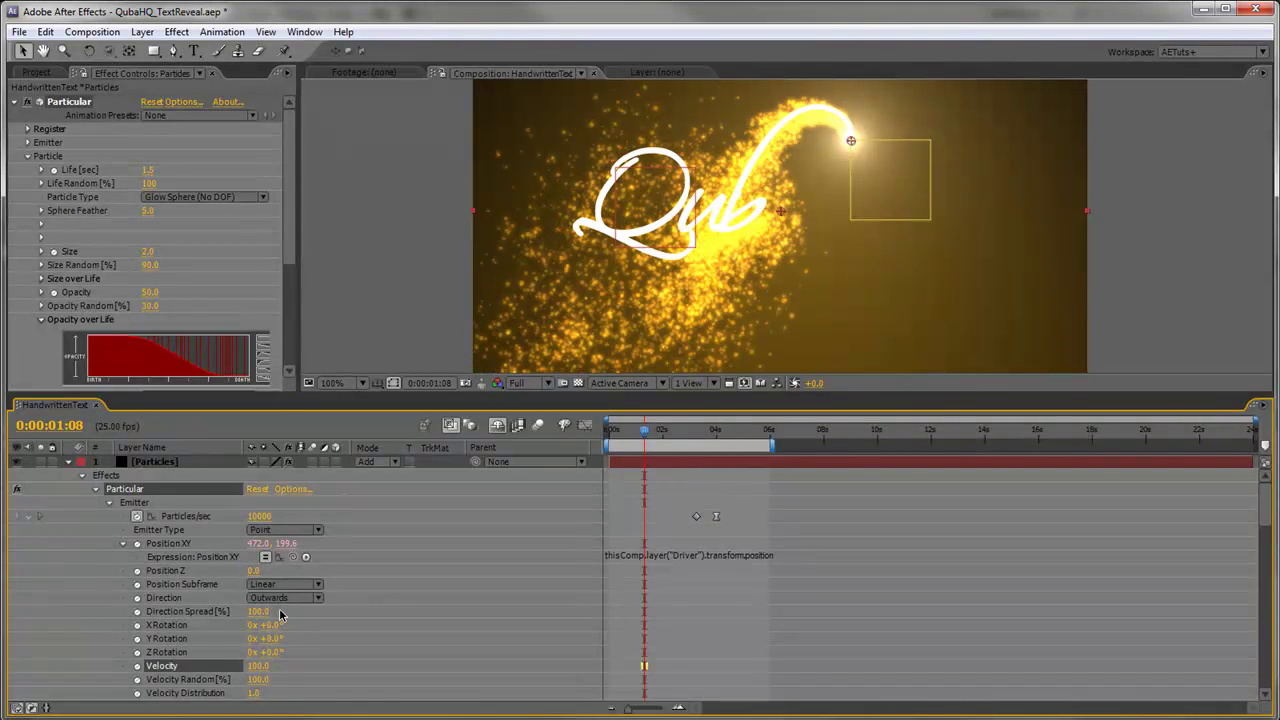
left_click_drag(782, 405, 762, 563)
key("KP_0")
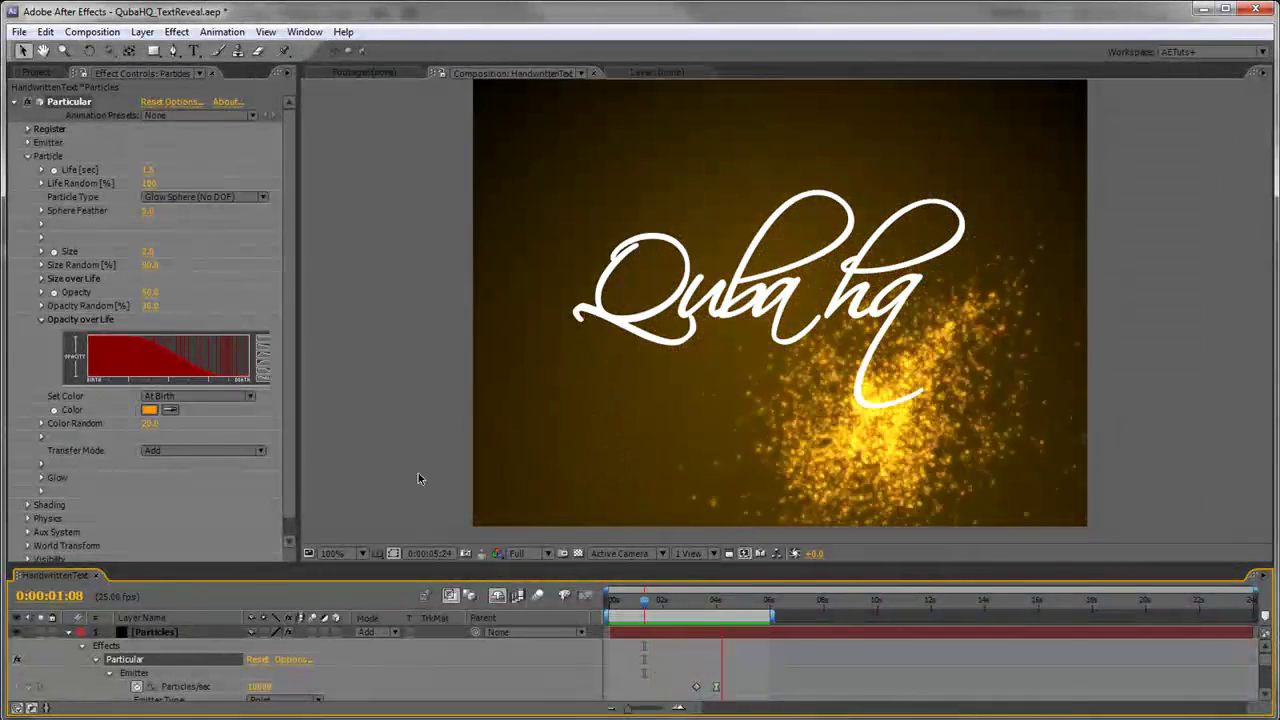
key("space")
Step: Collapse the Particles layer's properties and show the hidden shy layers in the timeline
left_click_drag(428, 566, 425, 412)
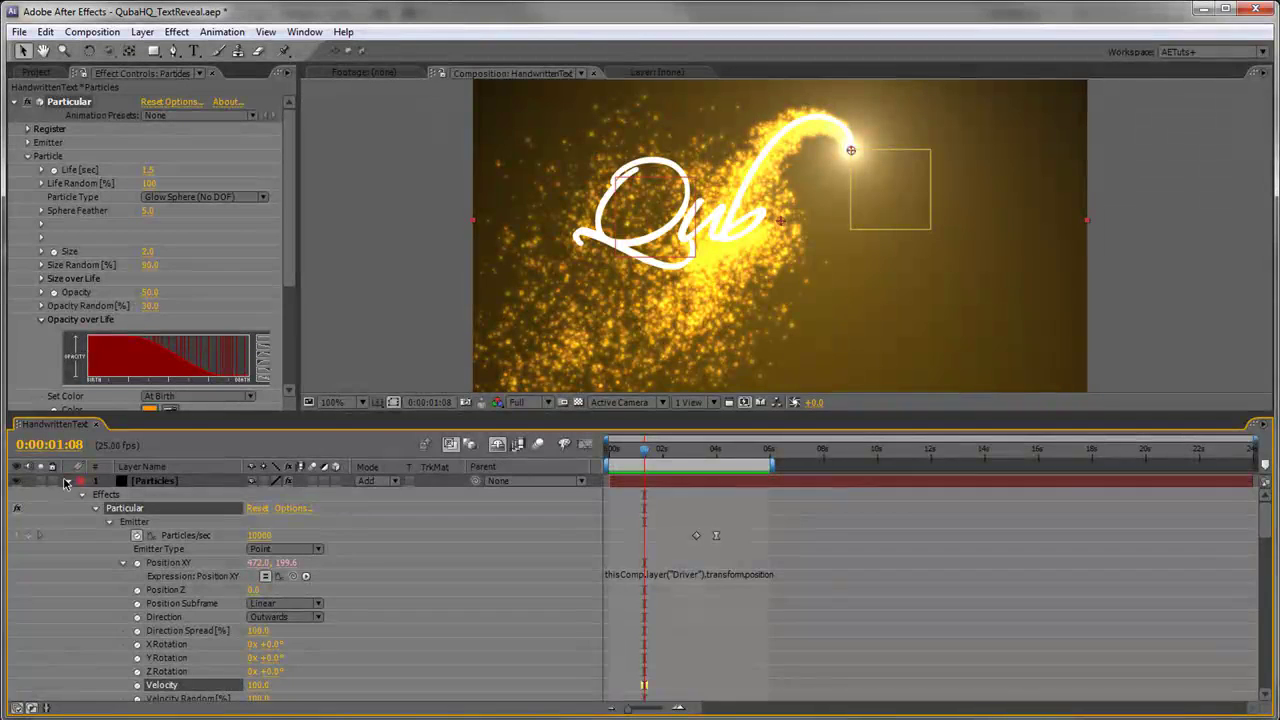
left_click(84, 481)
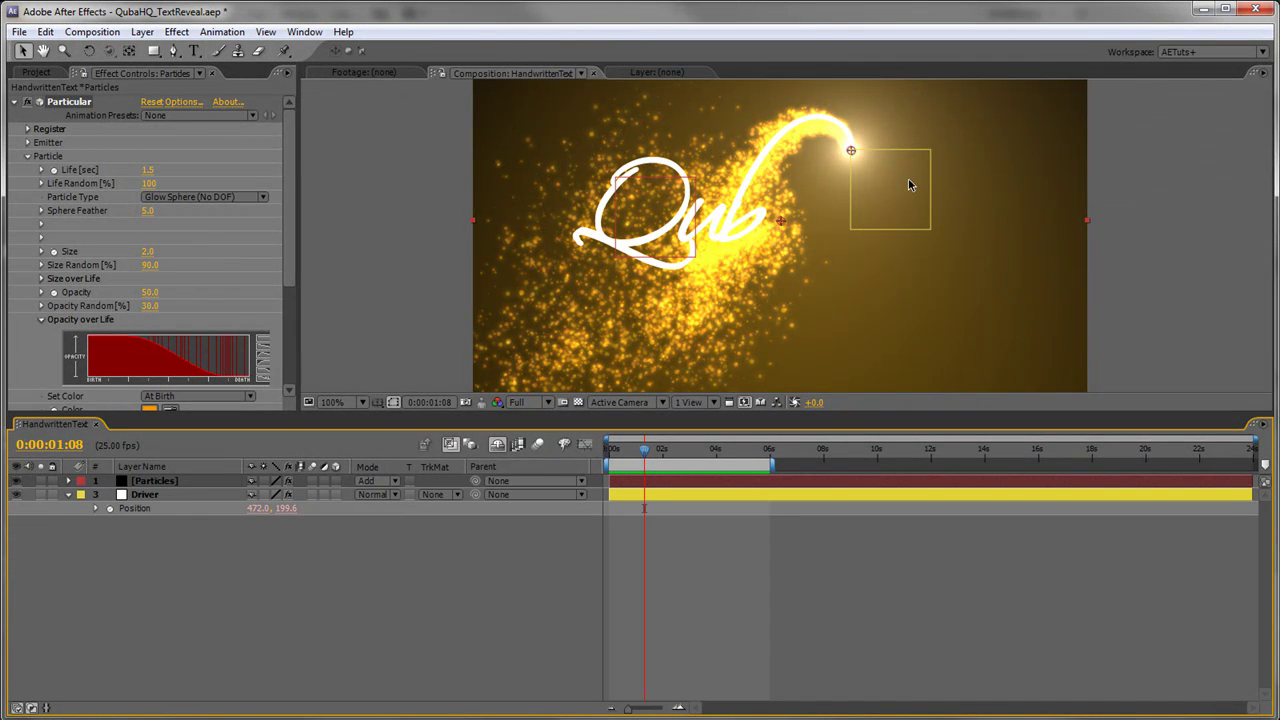
left_click(498, 445)
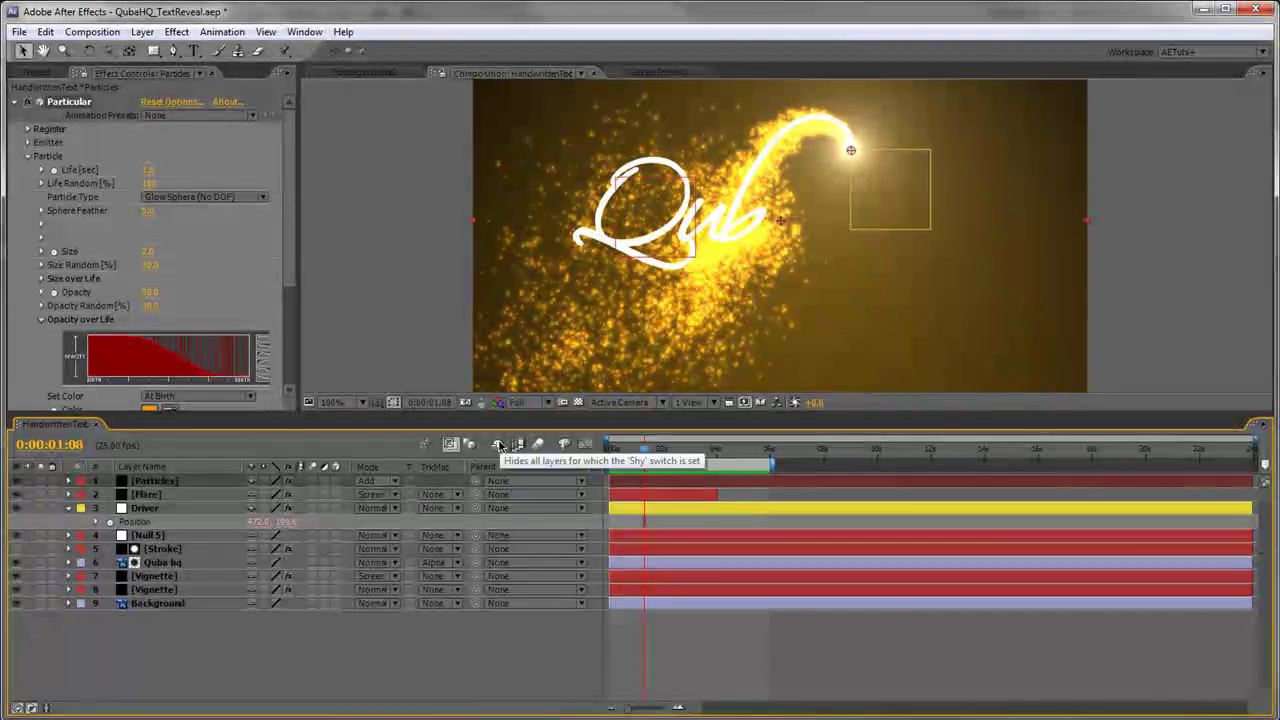
Step: Try the Add blending mode on the Flare layer, check it at 0:00:02:05, and restore Screen
left_click(157, 496)
left_click(376, 494)
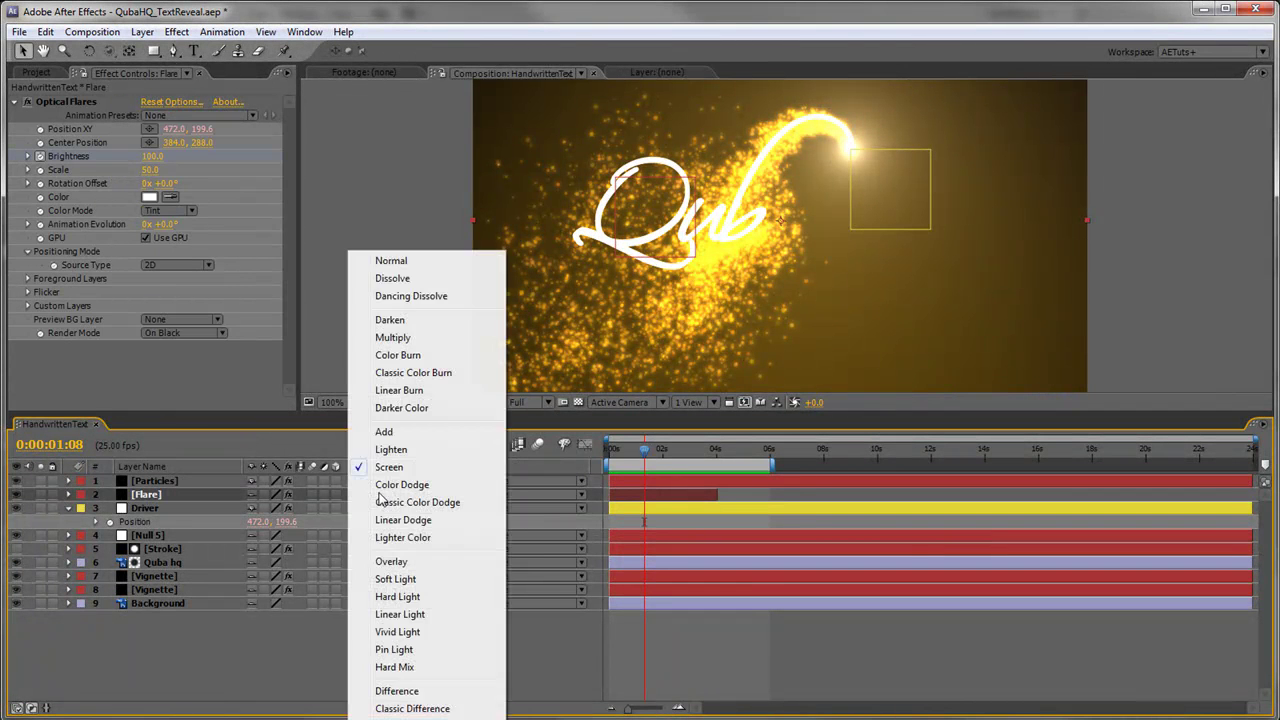
left_click(389, 431)
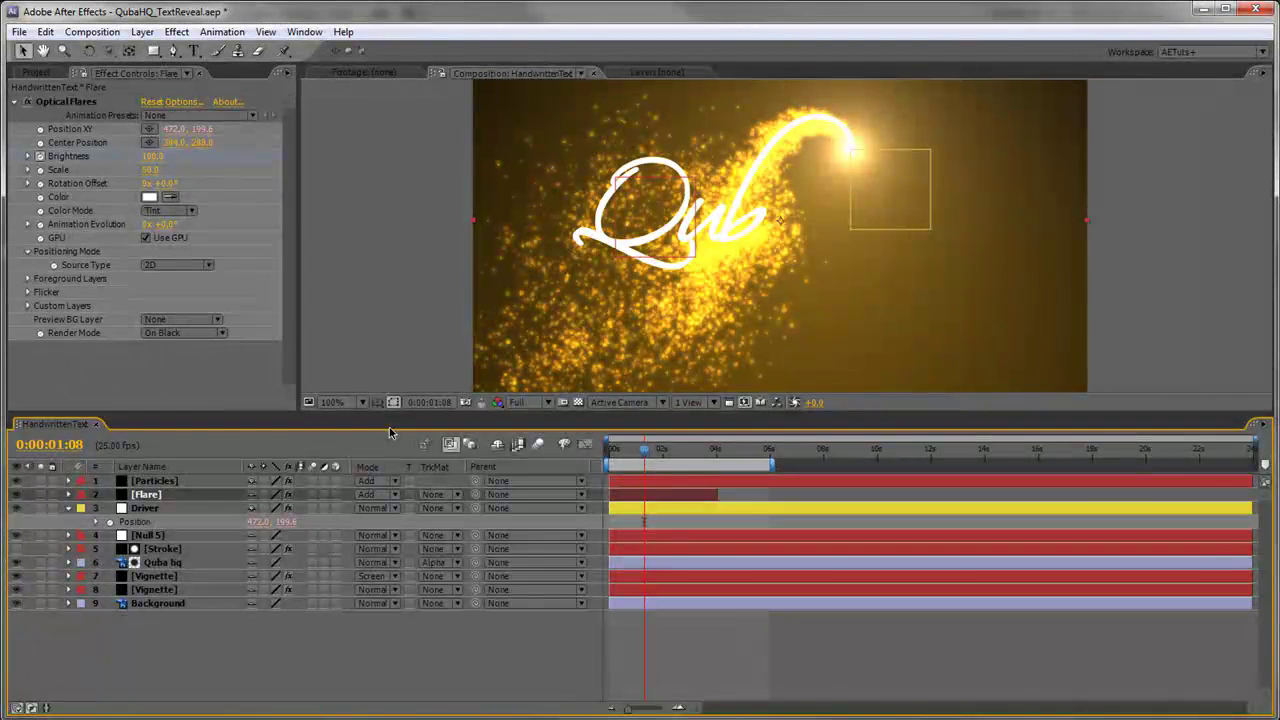
left_click_drag(700, 455, 668, 455)
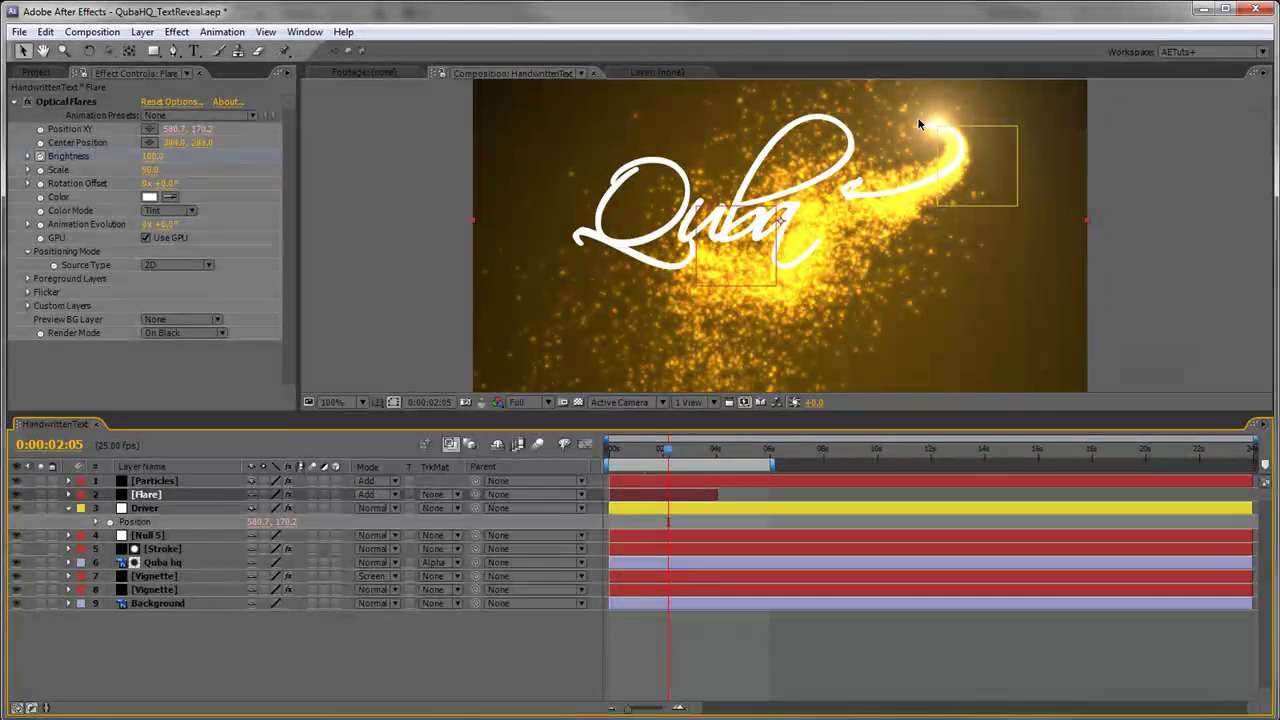
left_click(377, 500)
left_click(395, 448)
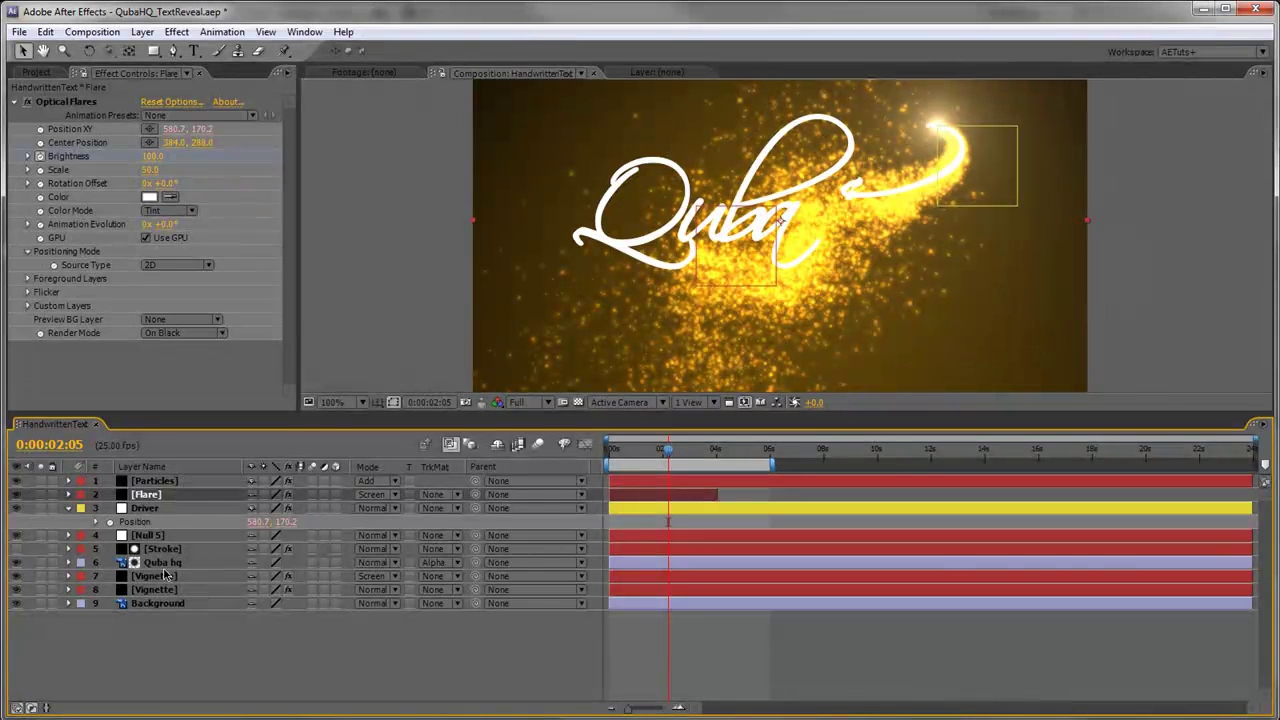
Step: Reveal the opacity of both Vignette layers and set the lower one's to 50%
left_click(158, 576)
left_click(162, 589, "shift")
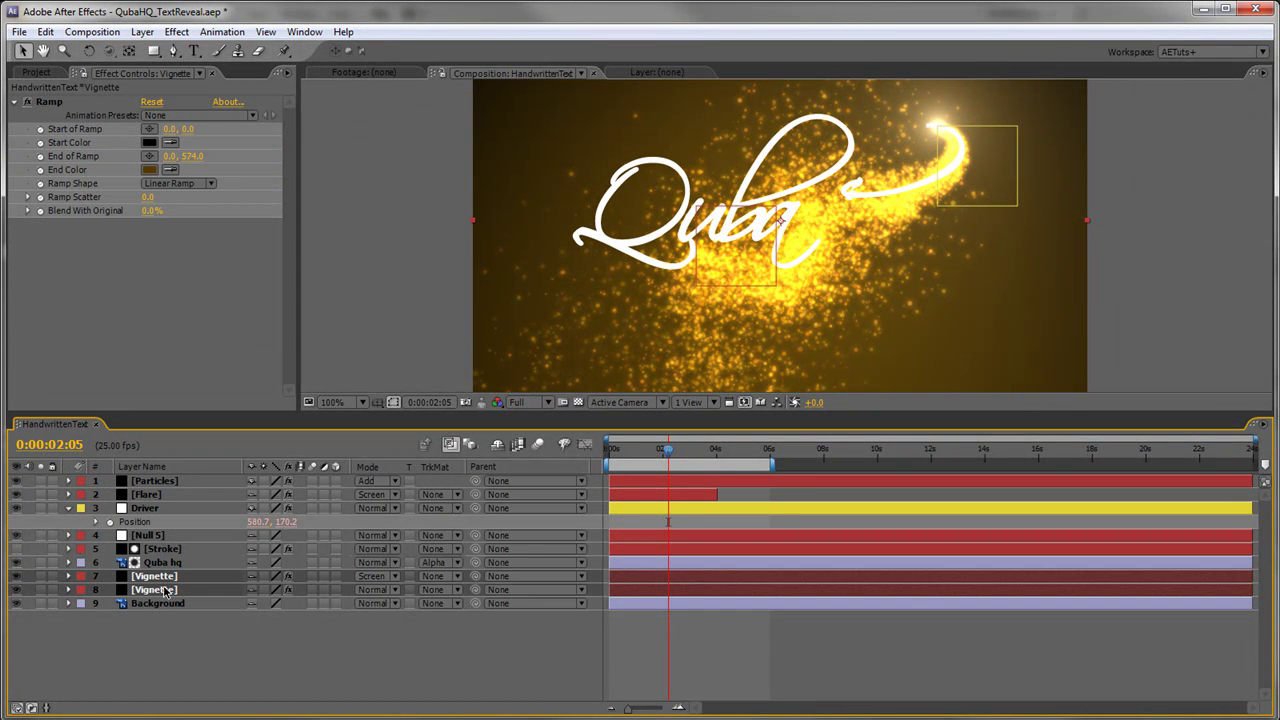
key("t")
left_click(222, 652)
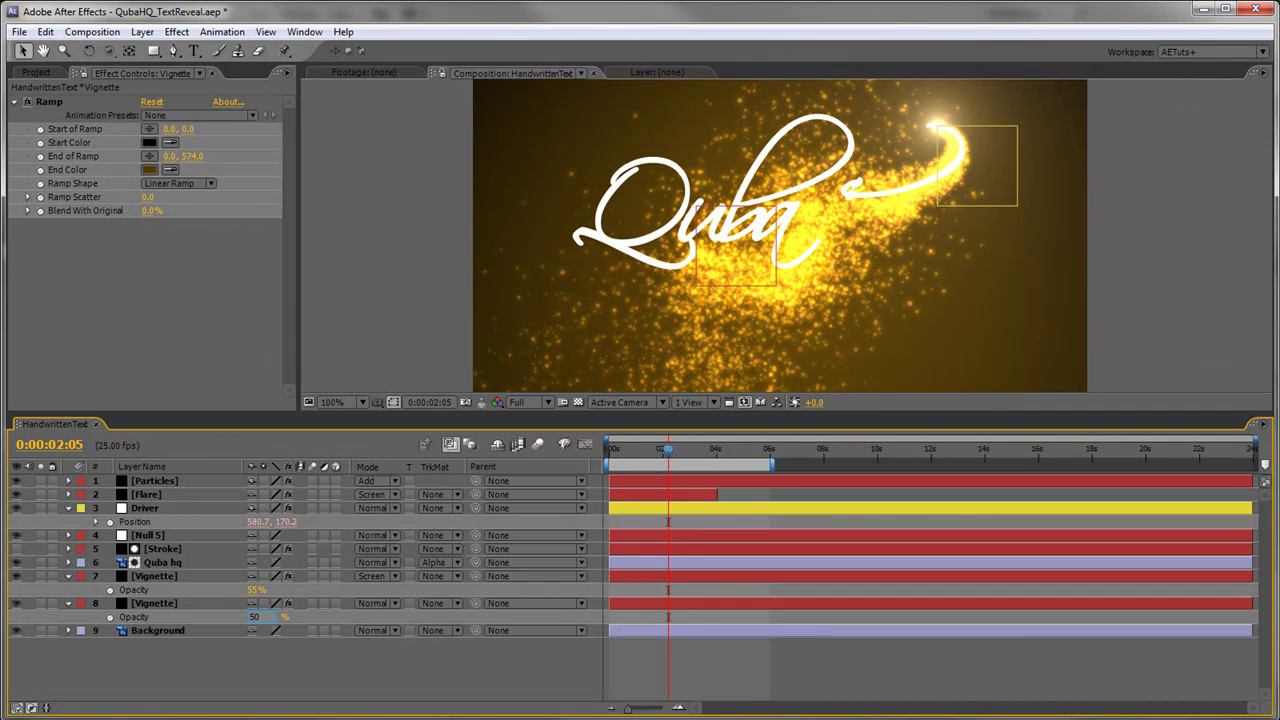
key("Return")
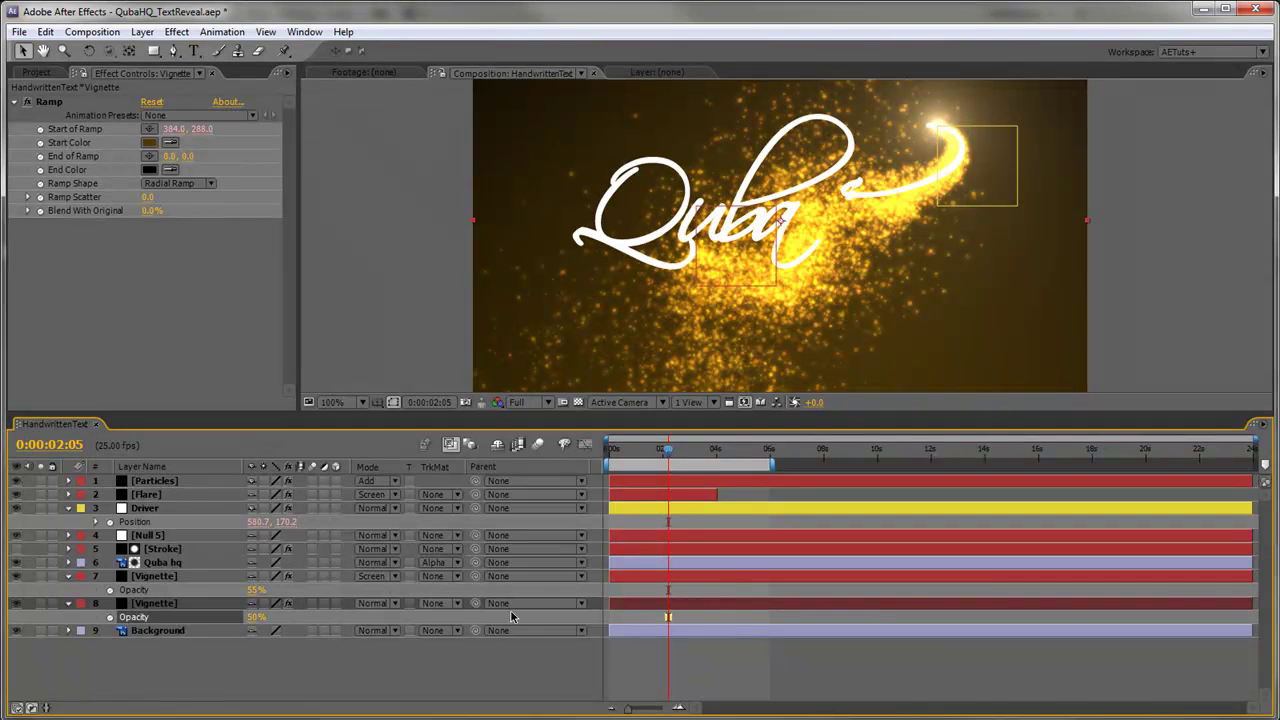
Step: Set the particle Opacity of the Particles layer's Particular effect to 35
left_click(158, 482)
left_click_drag(376, 418, 376, 665)
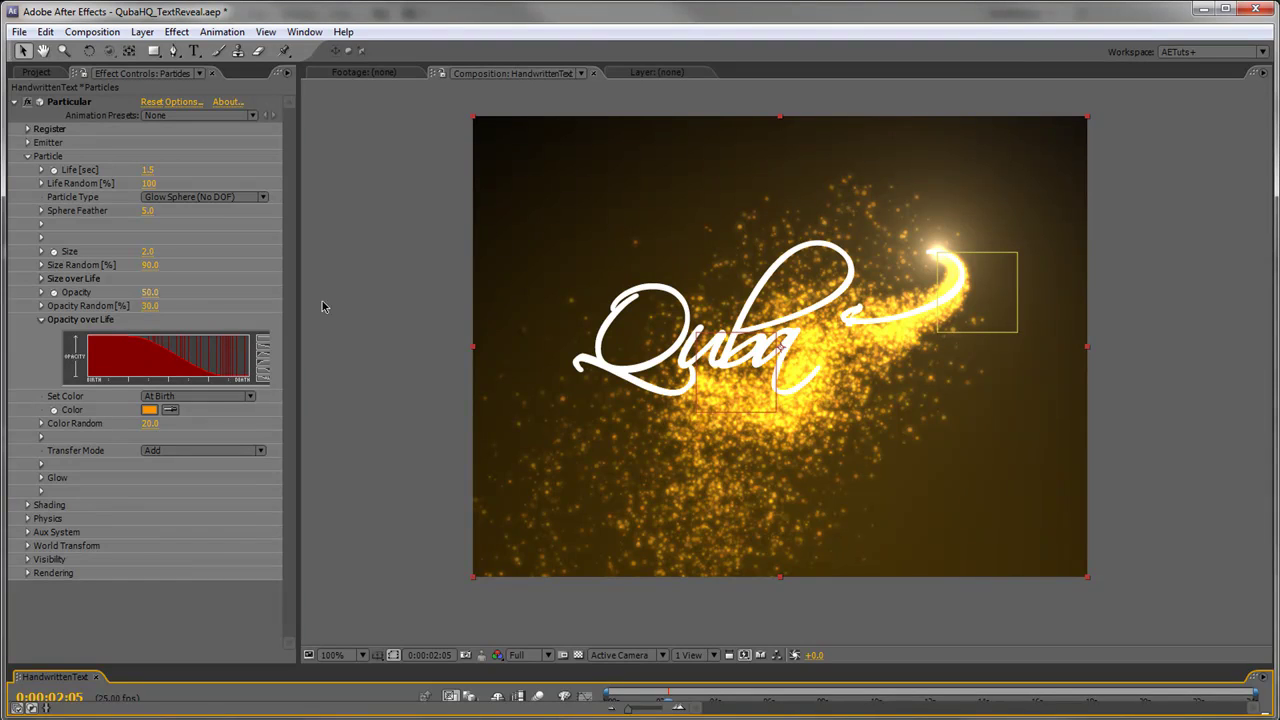
key("Tab")
type("3")
key("Return")
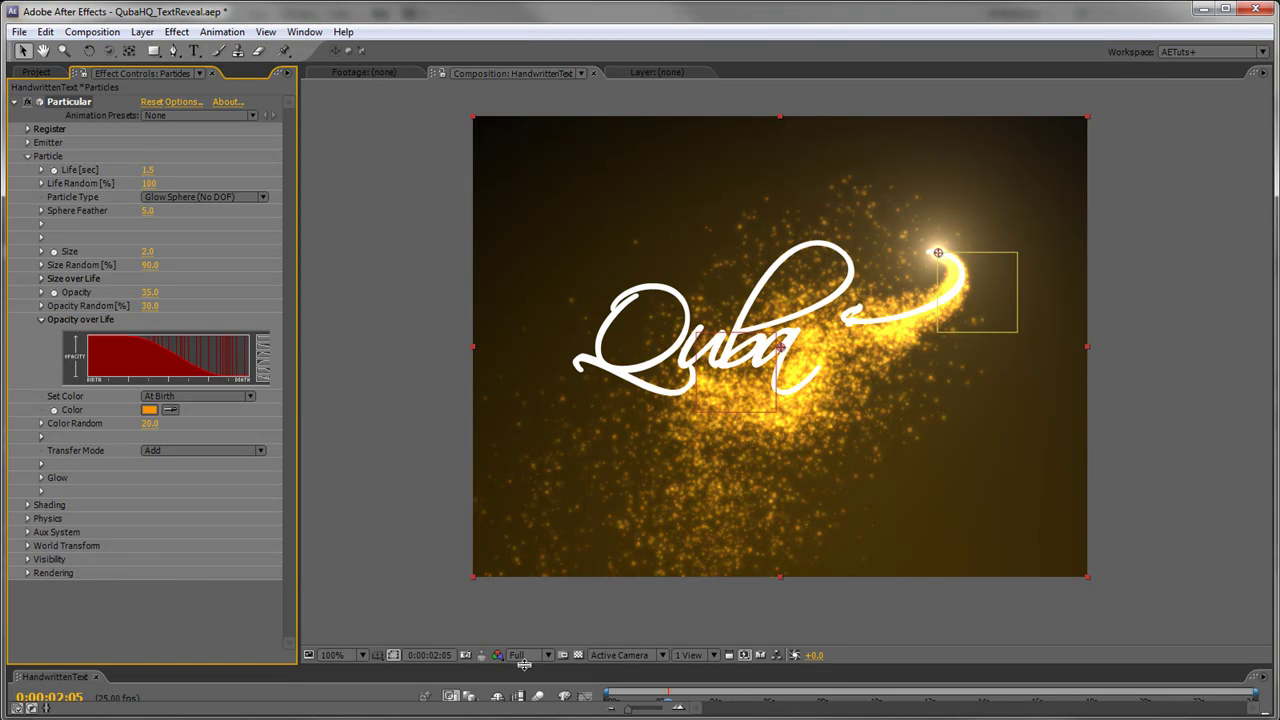
Step: Enable motion blur for all layers and the composition, and preview the animation from the first frame
left_click_drag(524, 665, 530, 378)
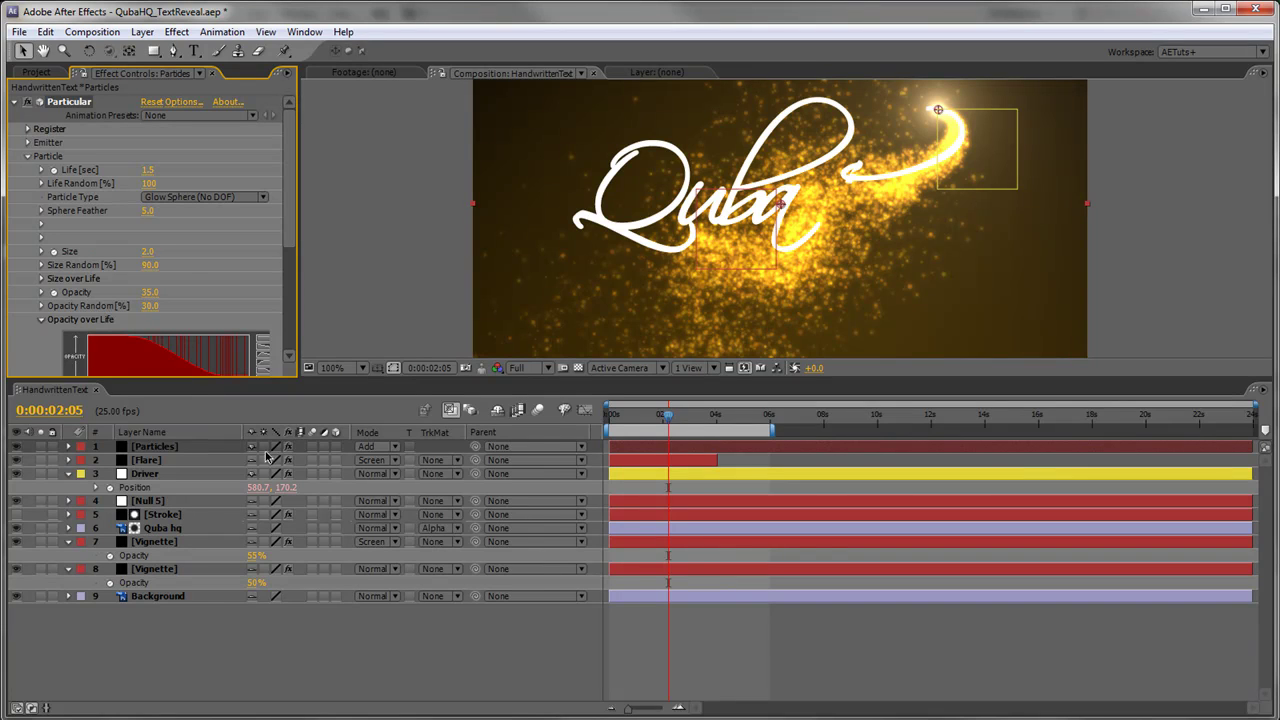
left_click(313, 569)
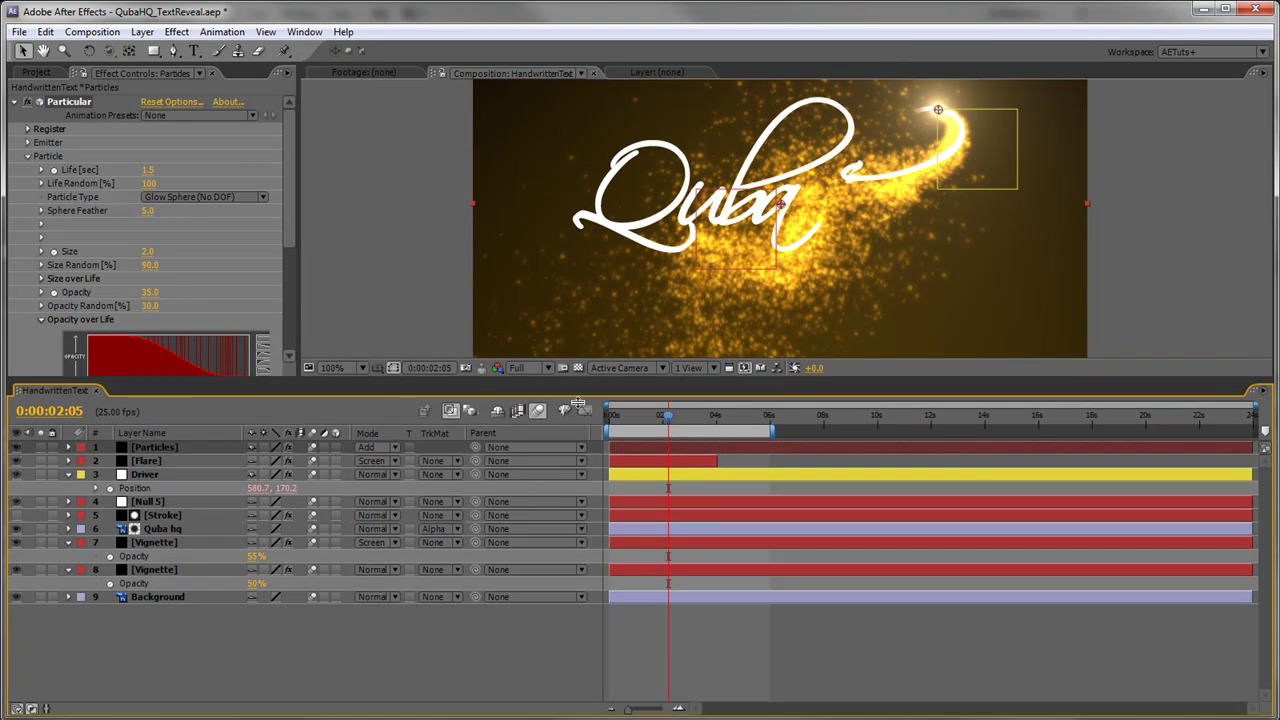
left_click_drag(585, 378, 560, 583)
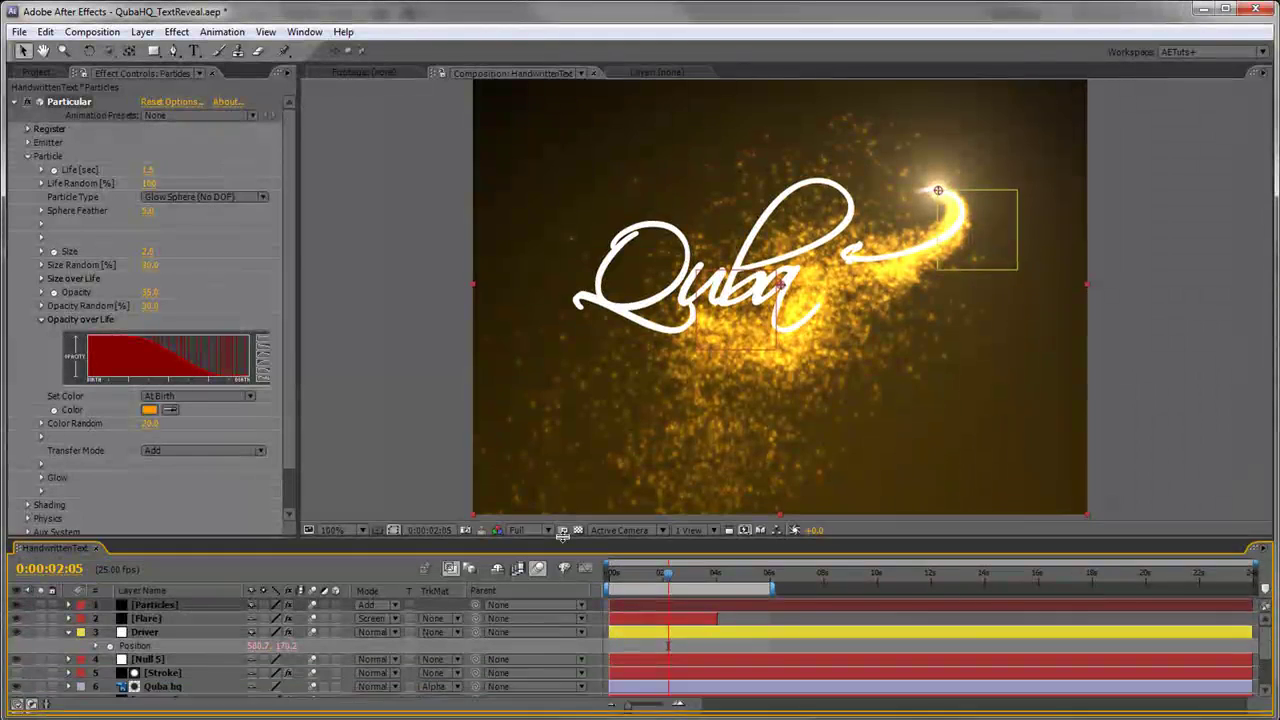
left_click(1155, 463)
key("Home")
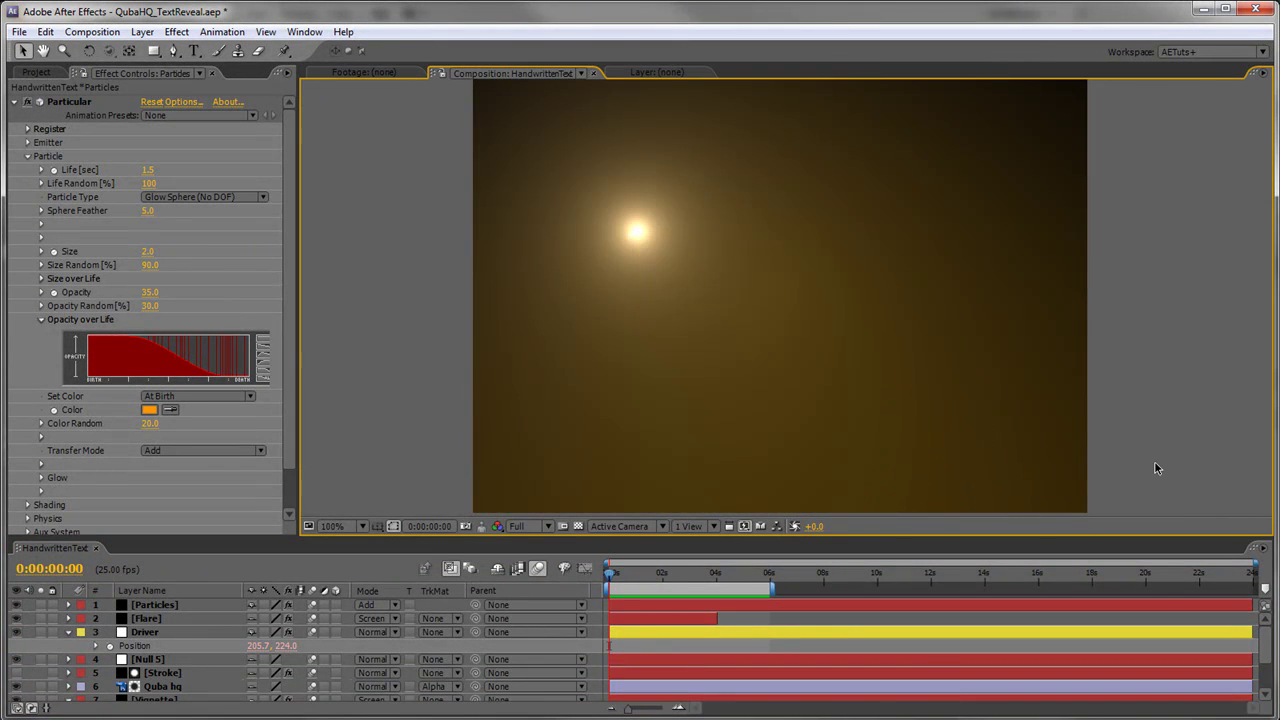
key("space")
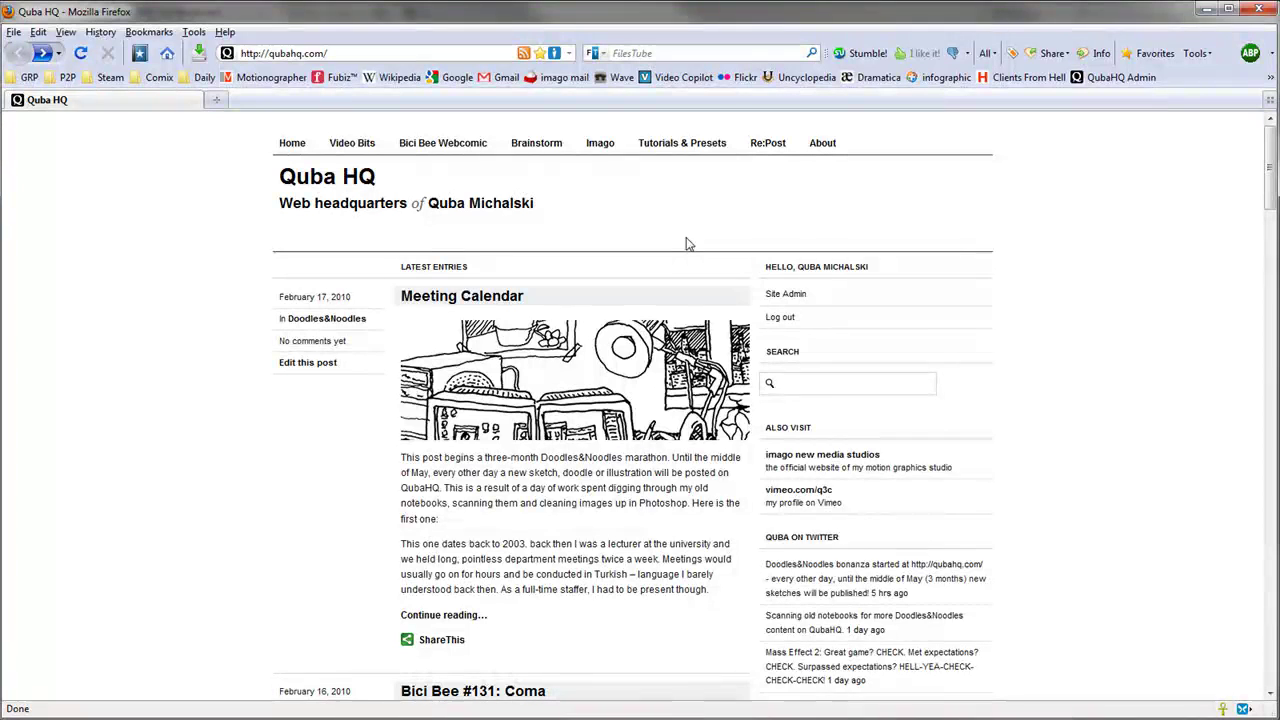
Step: Look through the Tutorials & Presets page of the Quba HQ site in Firefox and return to After Effects
left_click(707, 145)
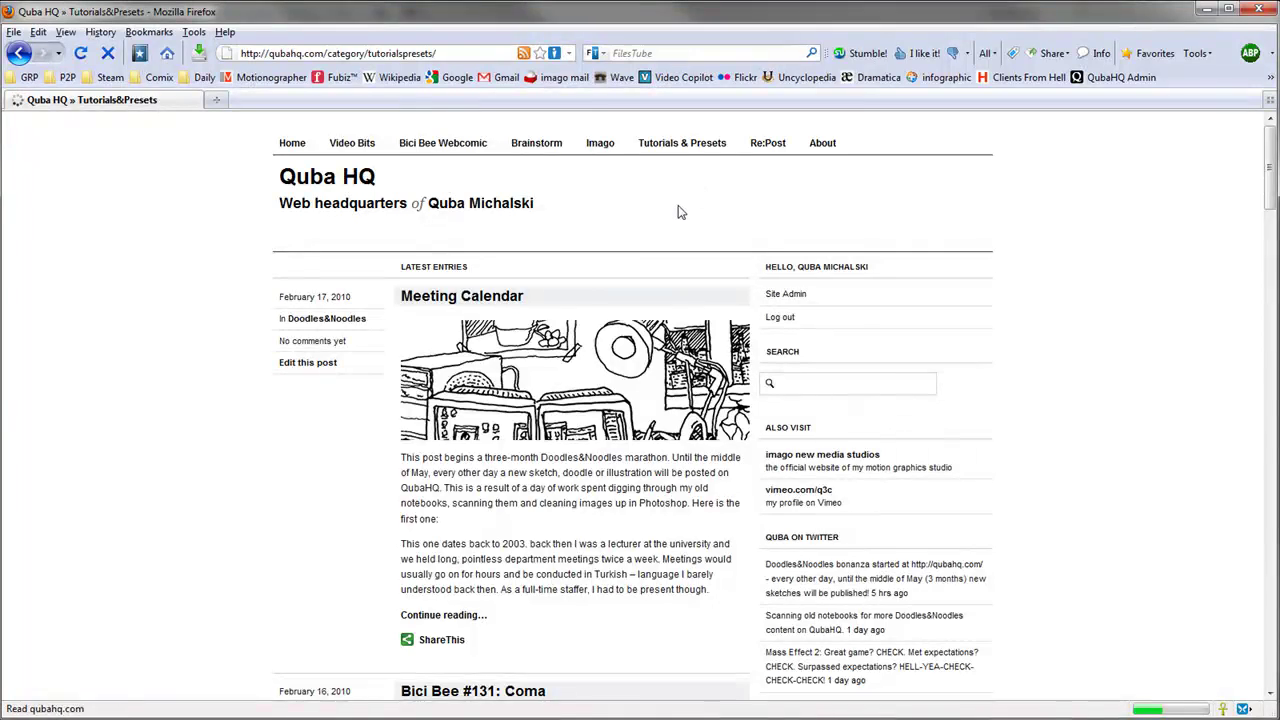
left_click_drag(1272, 282, 1275, 175)
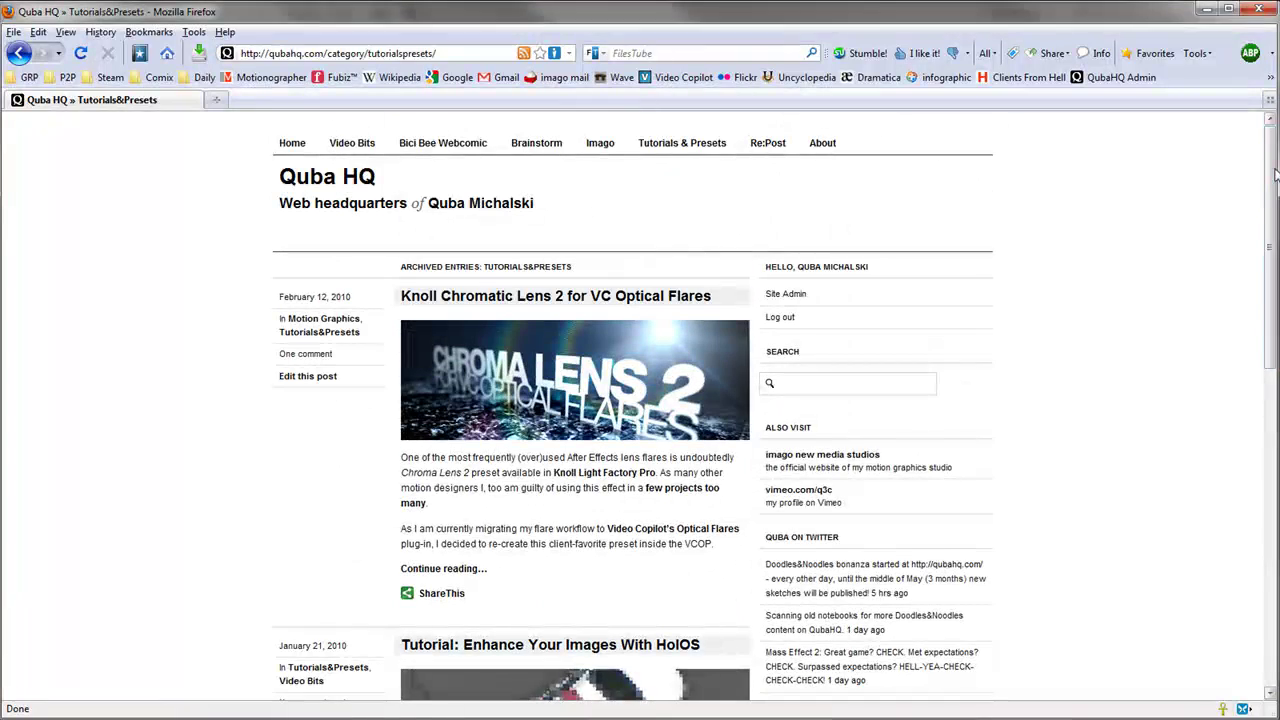
left_click(1207, 15)
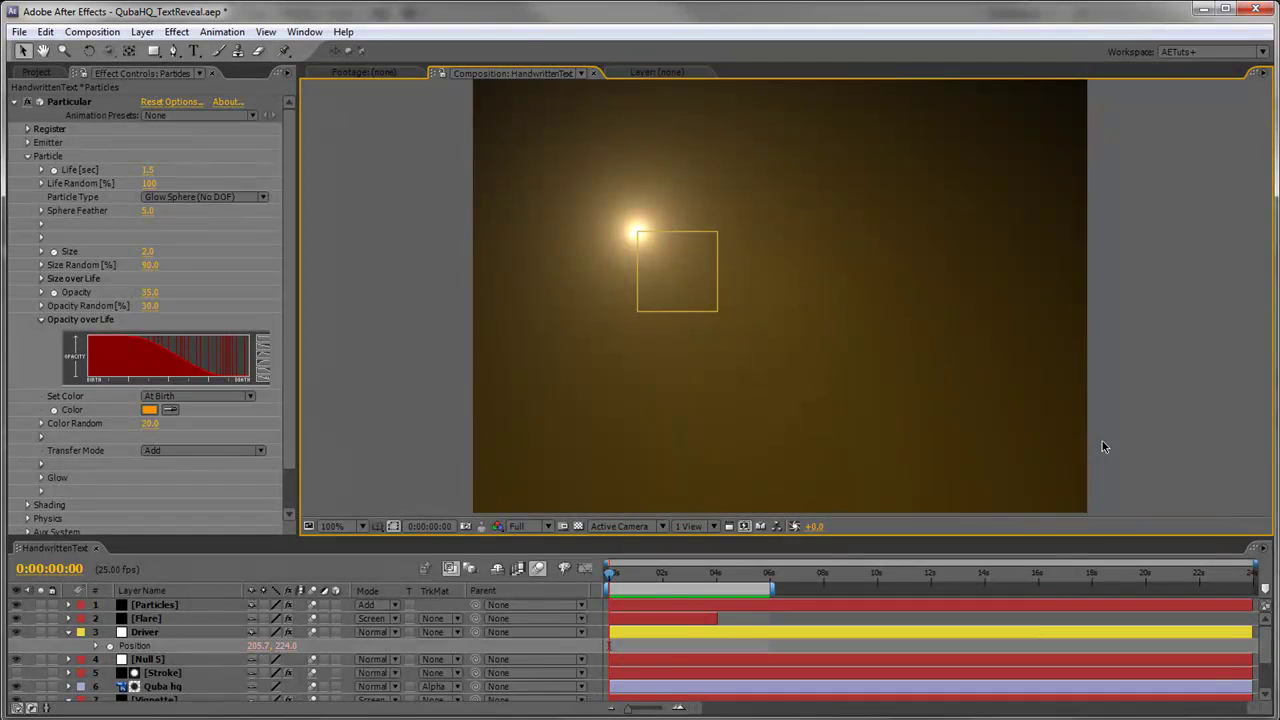